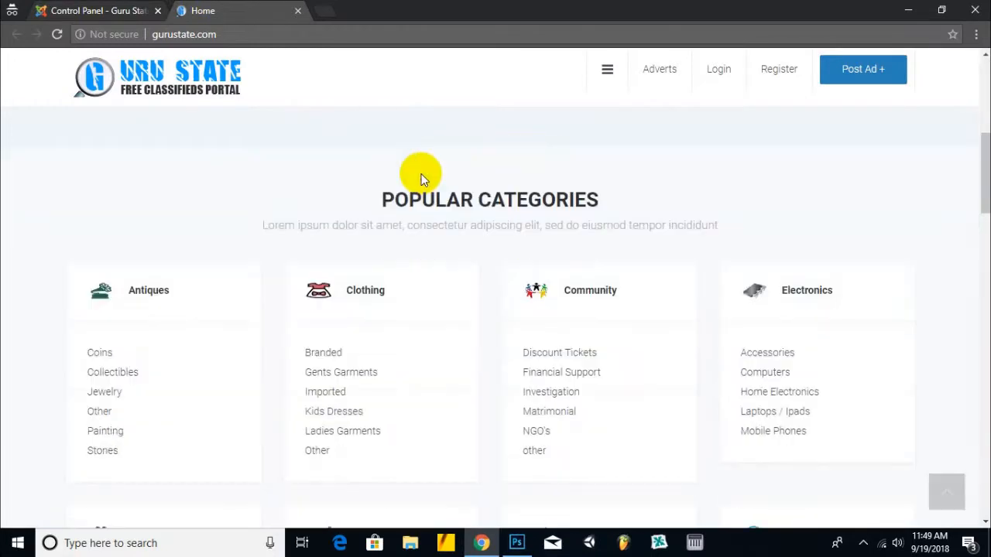
- Scroll through the Guru State front page to review its footer statistics
scroll(422, 178, down, 10)
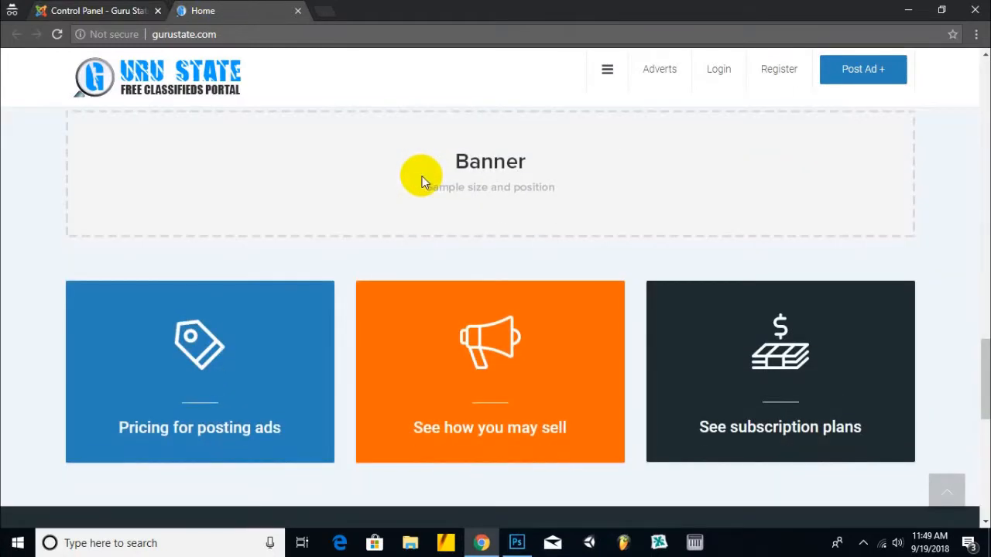
scroll(422, 182, down, 5)
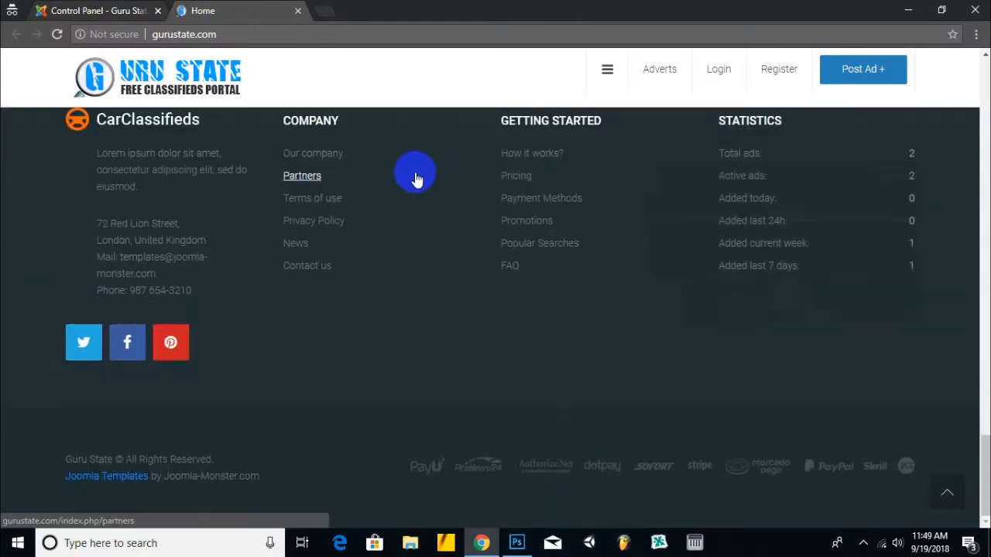
scroll(400, 188, up, 5)
scroll(400, 188, up, 5)
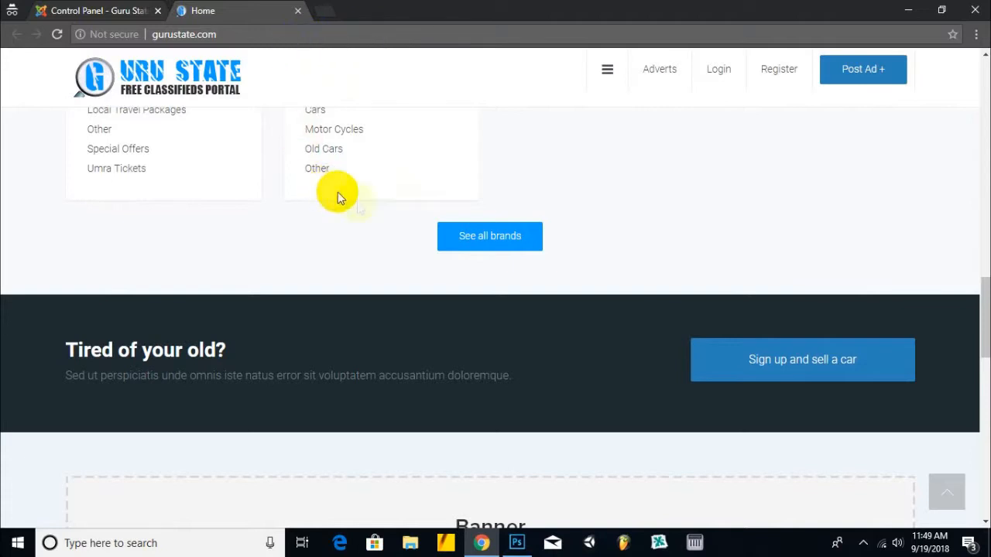
scroll(793, 266, down, 10)
scroll(416, 302, up, 11)
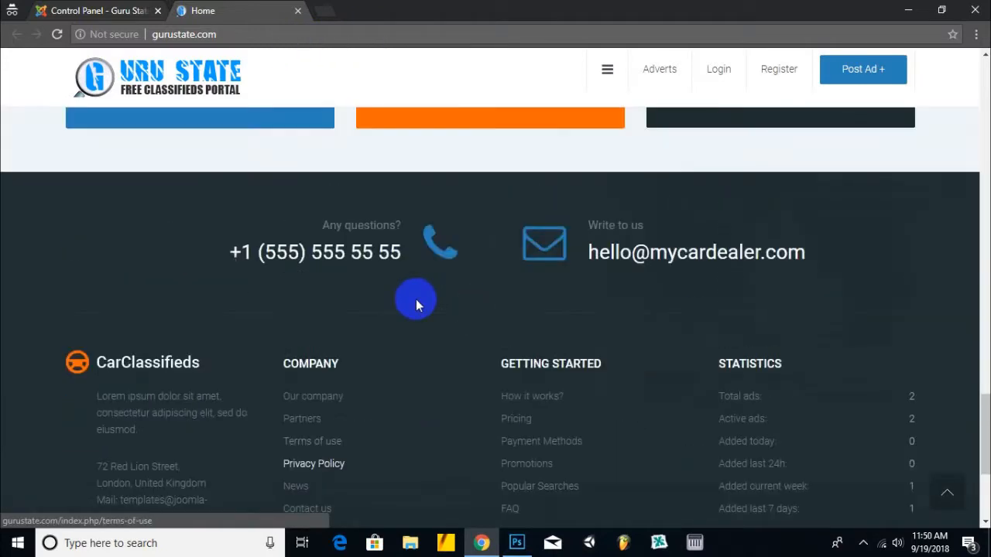
scroll(548, 251, up, 5)
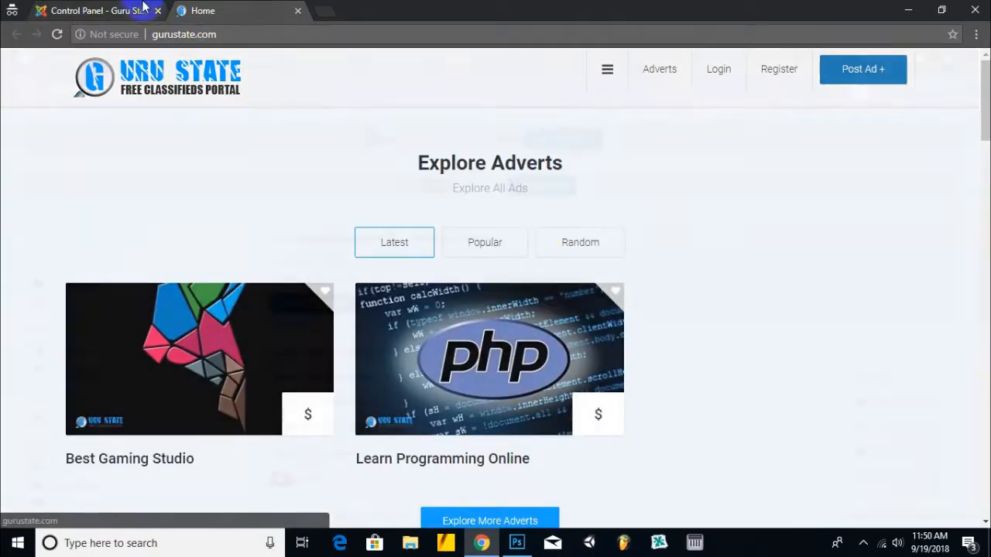
click(93, 10)
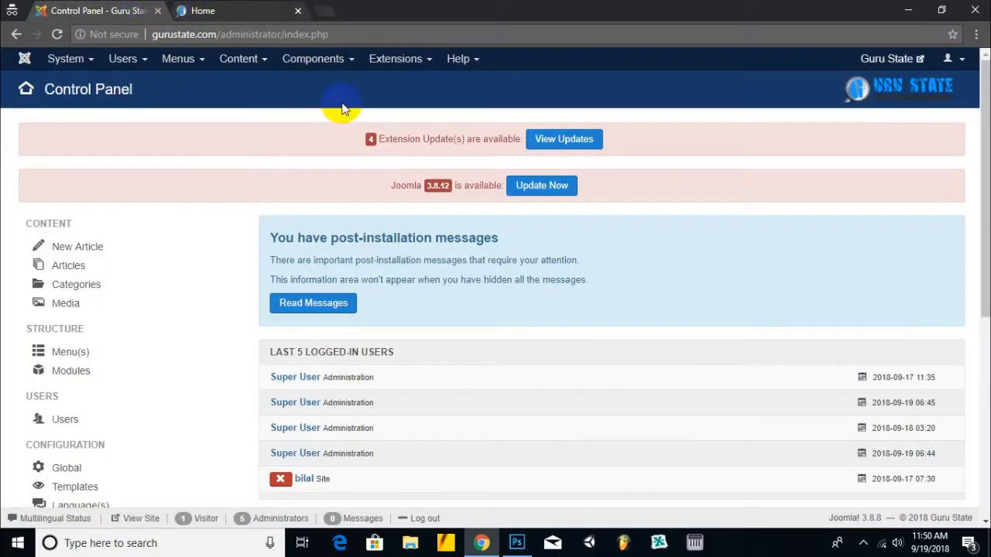
click(203, 10)
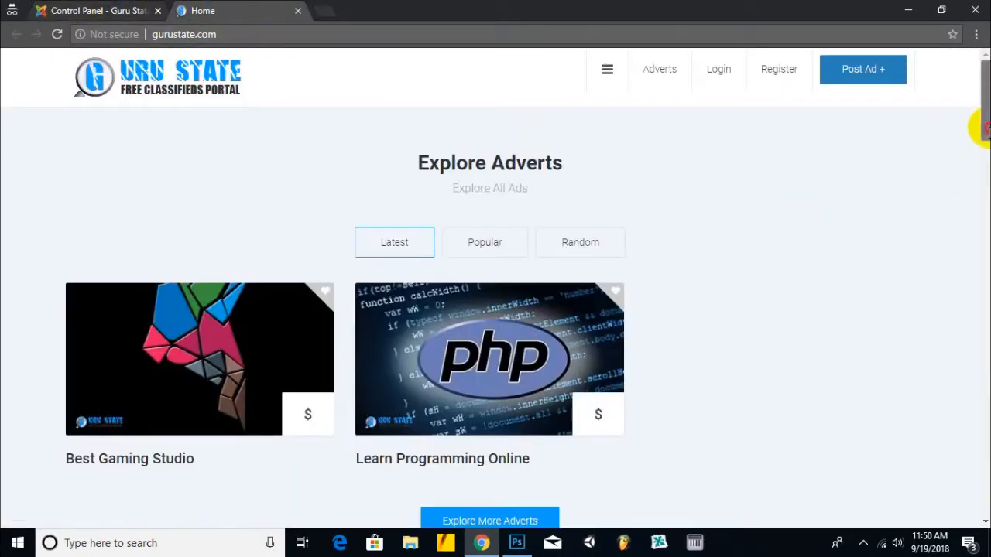
- Open and close the site's side menu, recheck the footer, then show the admin Control Panel
click(607, 69)
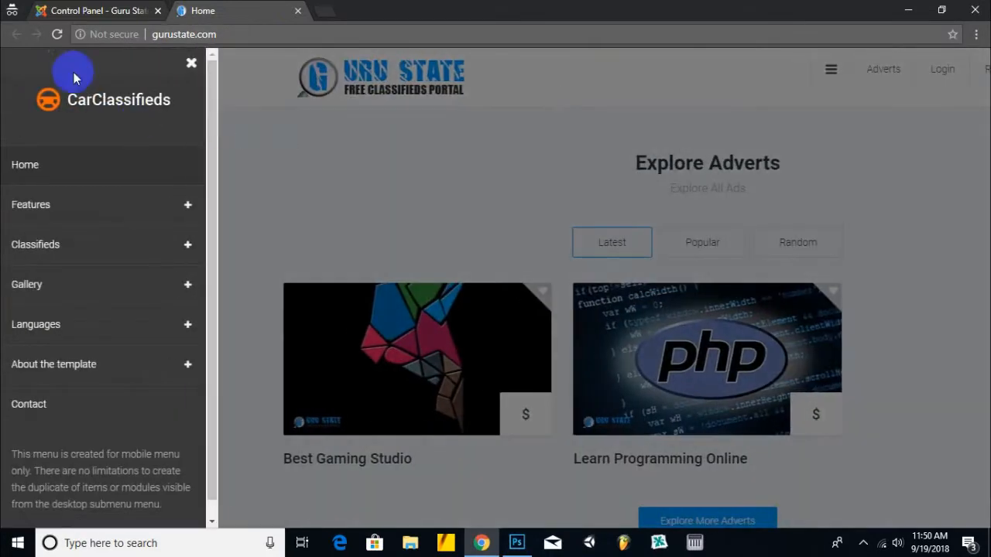
scroll(27, 332, down, 1)
scroll(28, 354, up, 1)
click(191, 63)
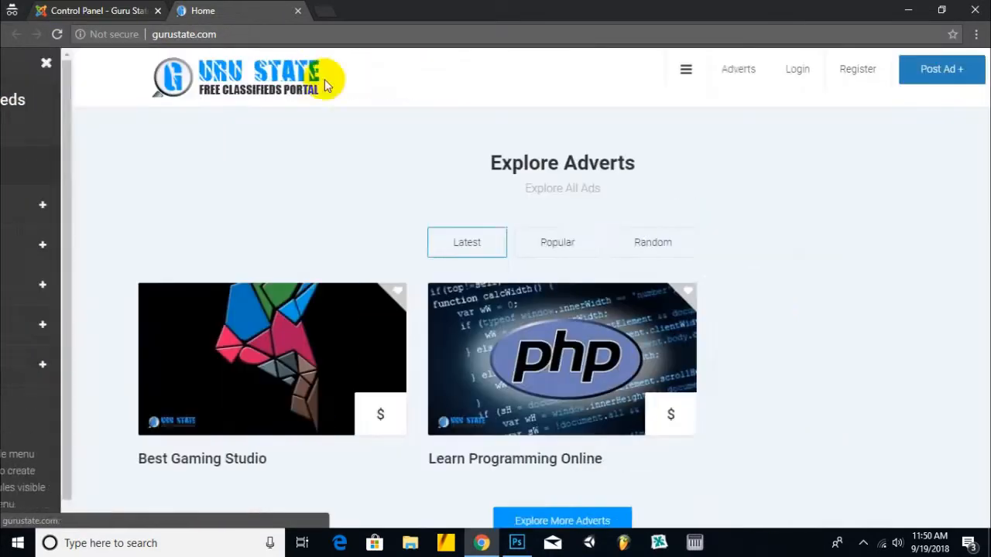
drag(982, 86, 976, 360)
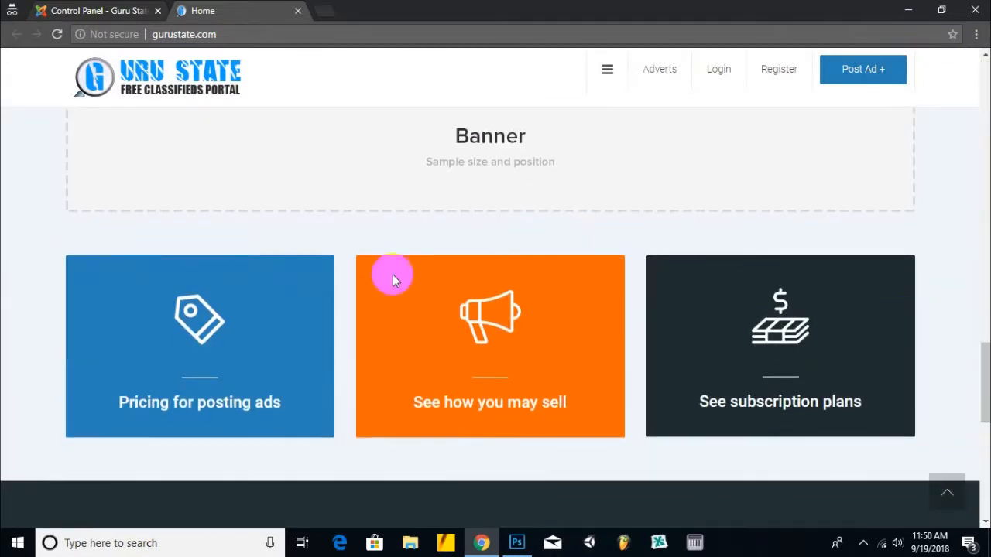
scroll(333, 349, down, 3)
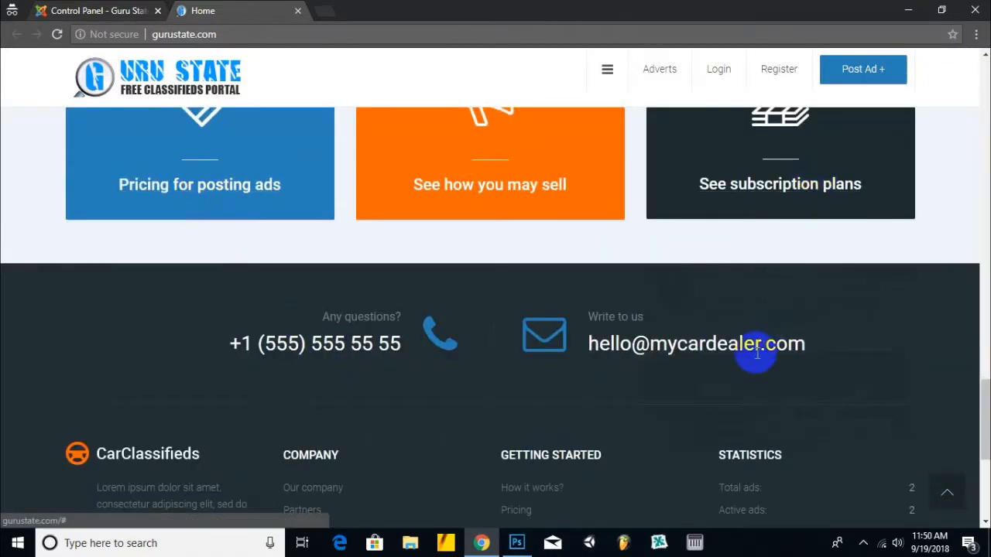
scroll(232, 433, down, 3)
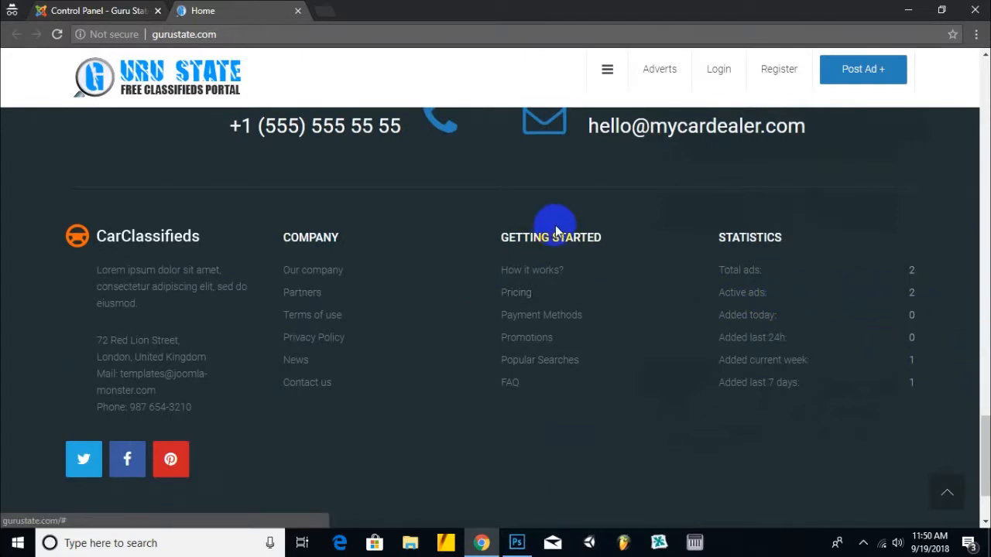
scroll(558, 225, up, 5)
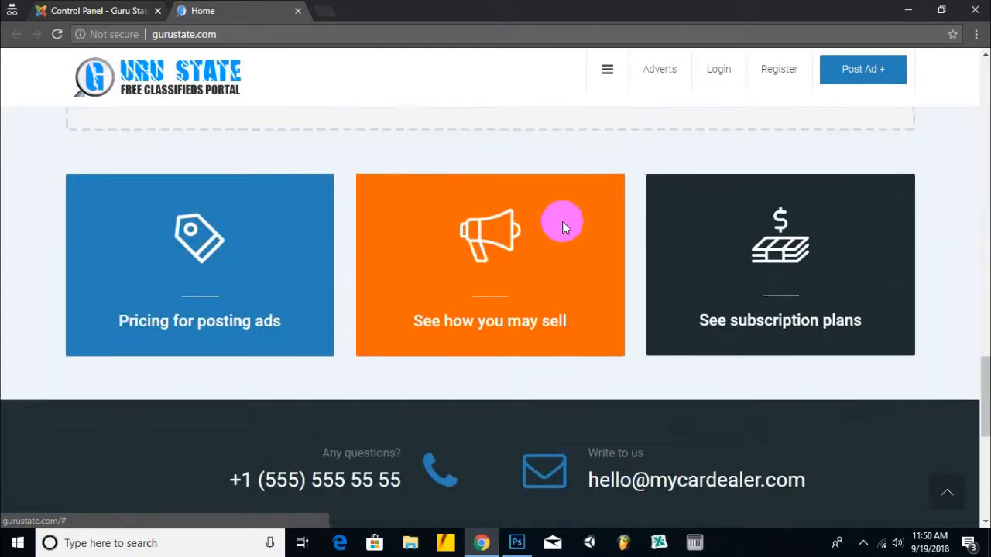
click(111, 8)
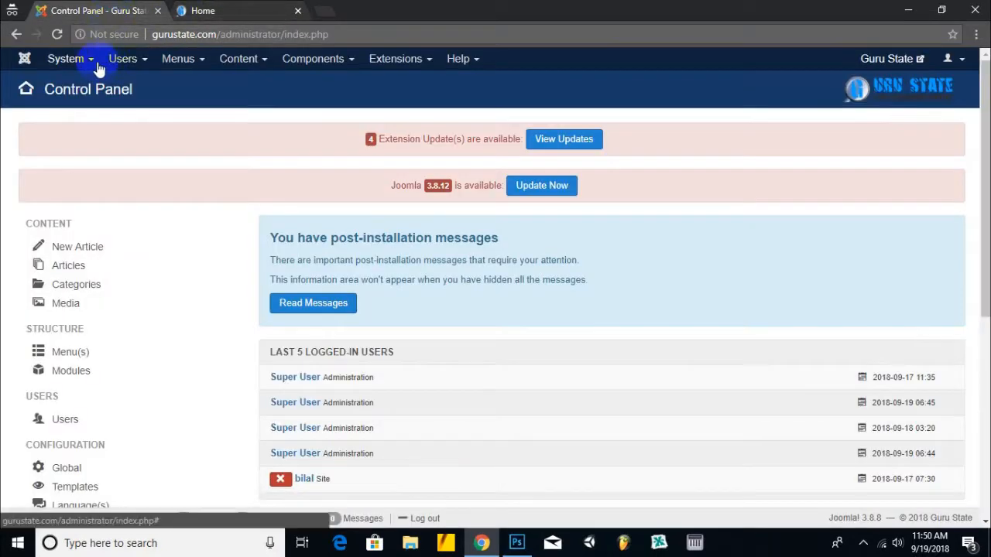
- Set Preview Module Positions to Enabled in Global Configuration > Templates and save
click(234, 8)
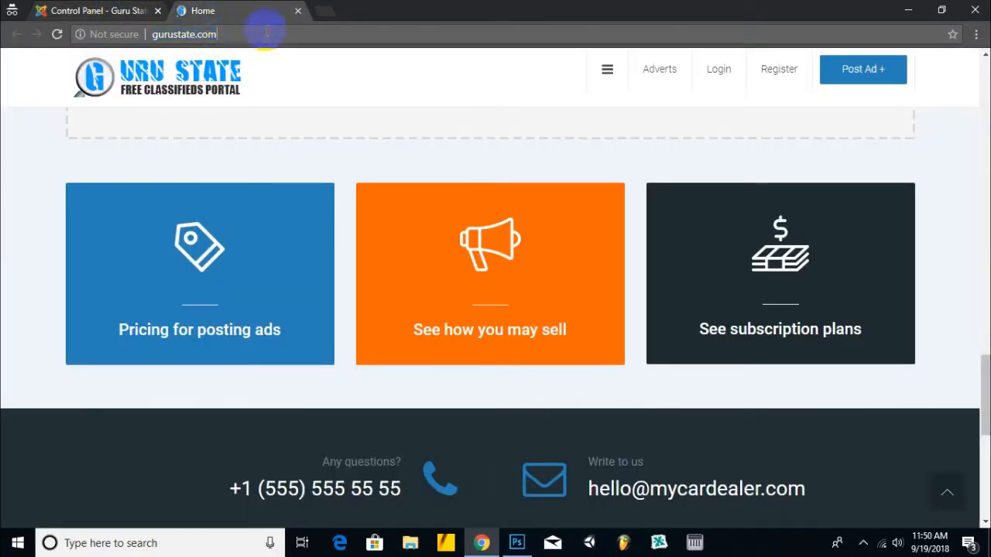
click(87, 7)
click(93, 62)
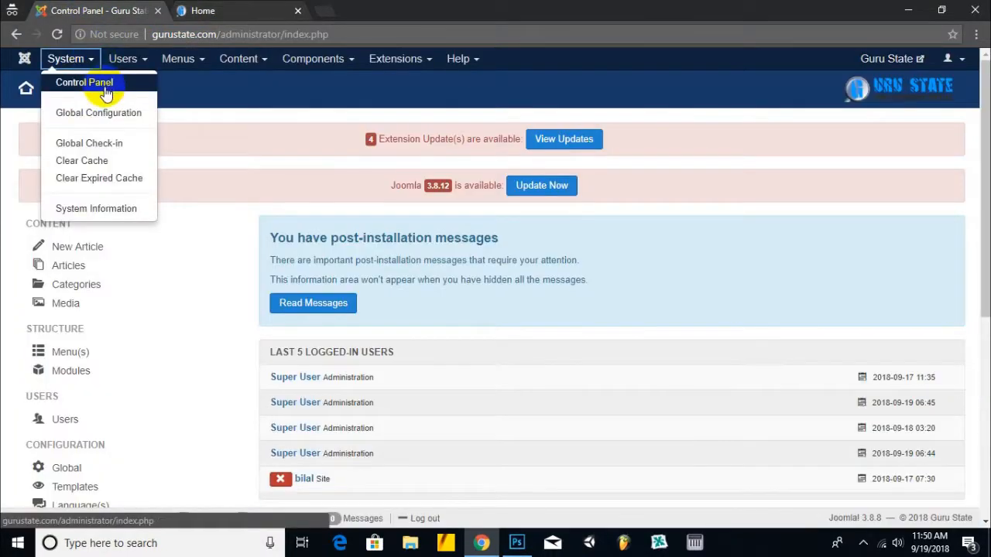
click(109, 114)
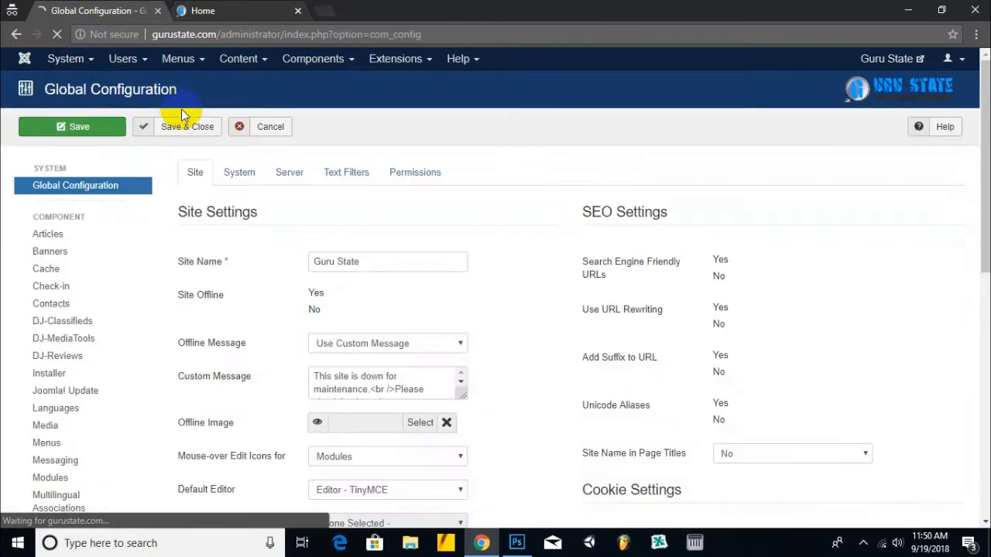
scroll(106, 328, down, 5)
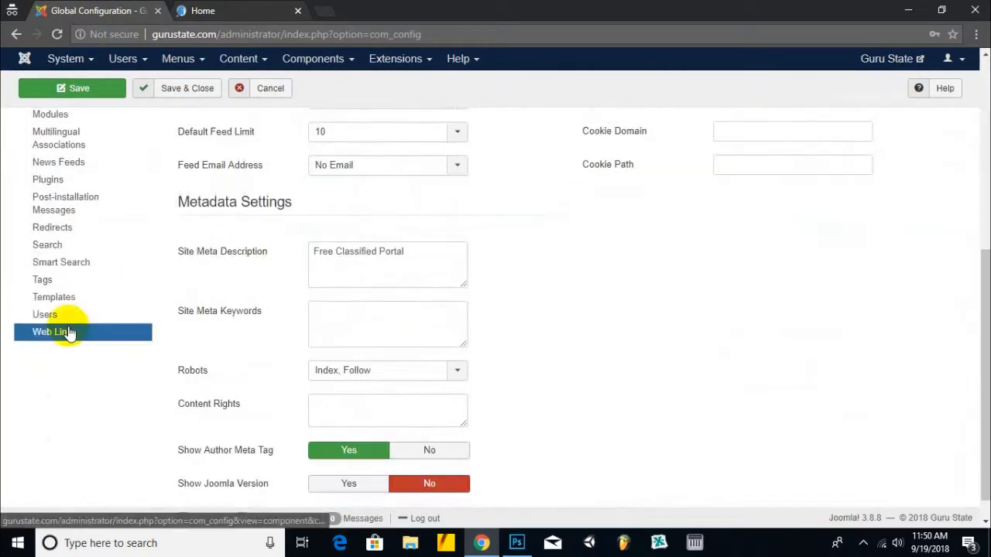
click(56, 302)
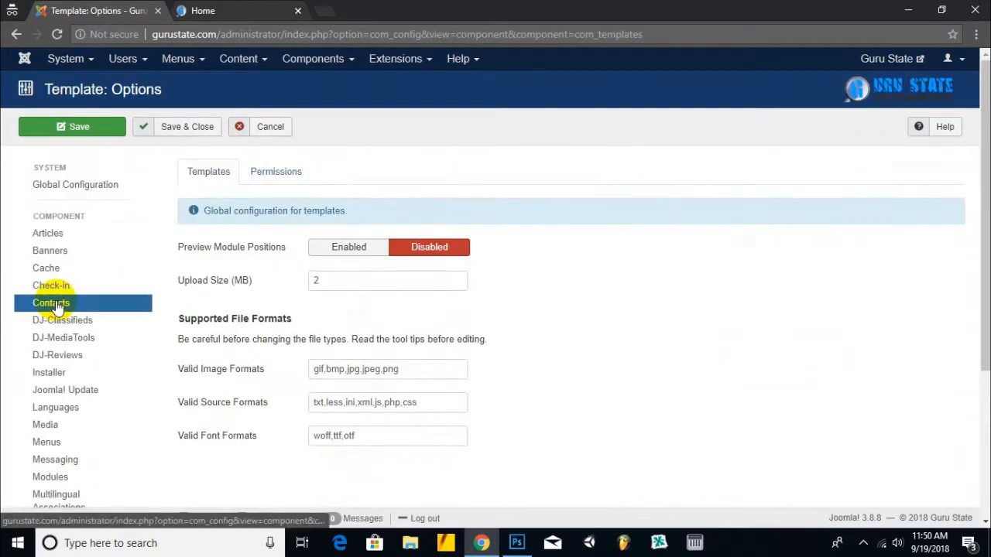
click(354, 247)
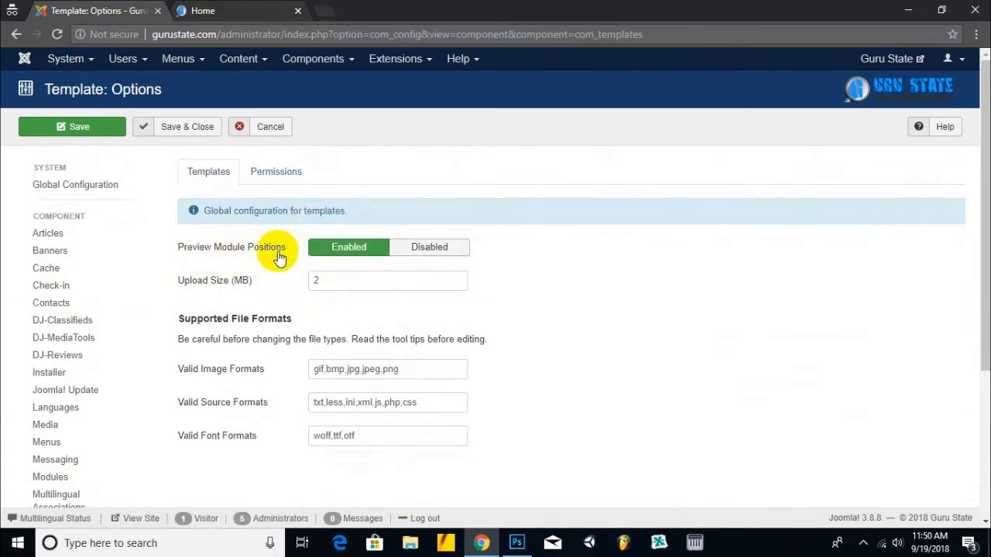
click(187, 127)
click(238, 9)
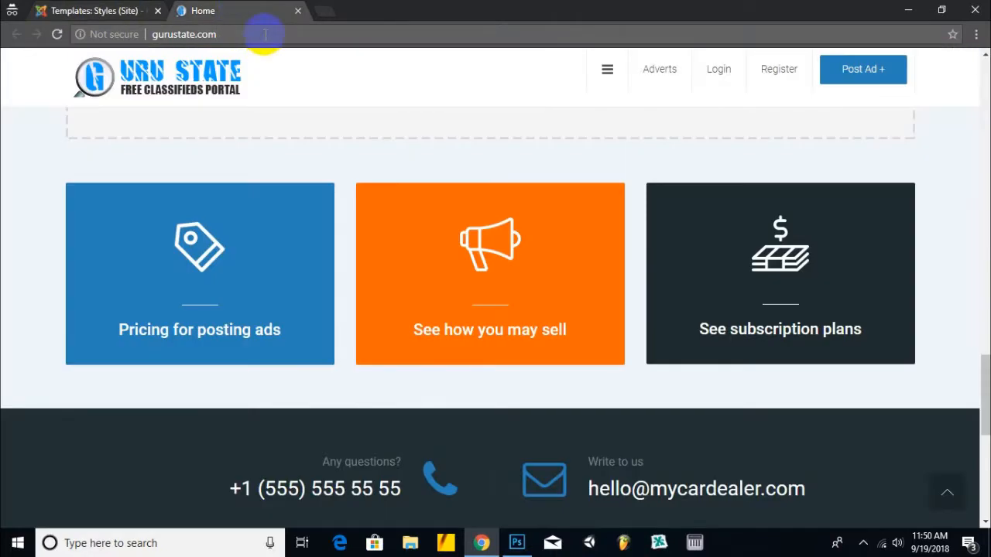
- Load the front page with /?tp=1 and inspect labelled positions like bottom1-6 and bottom2-2
text(/)
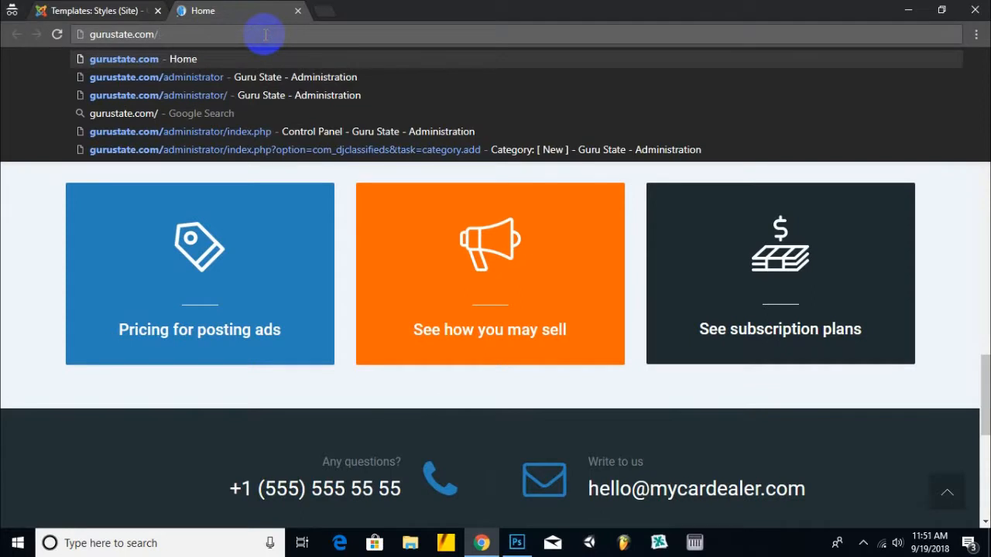
text(?tp=1)
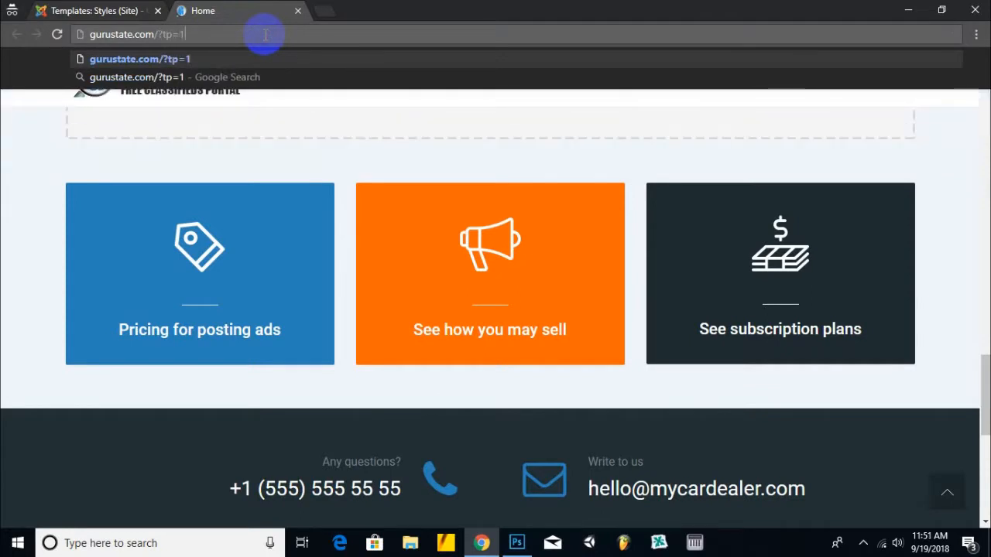
key(Return)
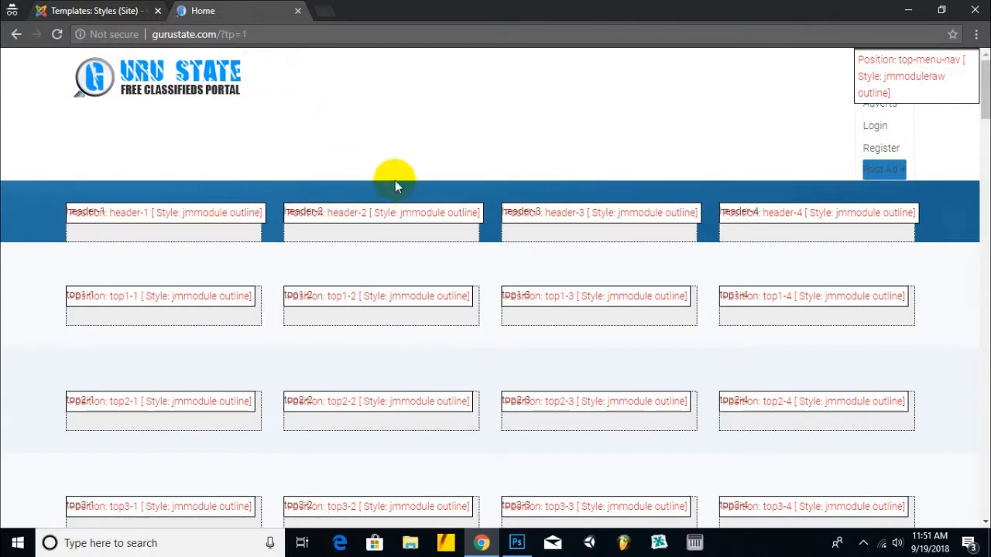
drag(985, 71, 985, 454)
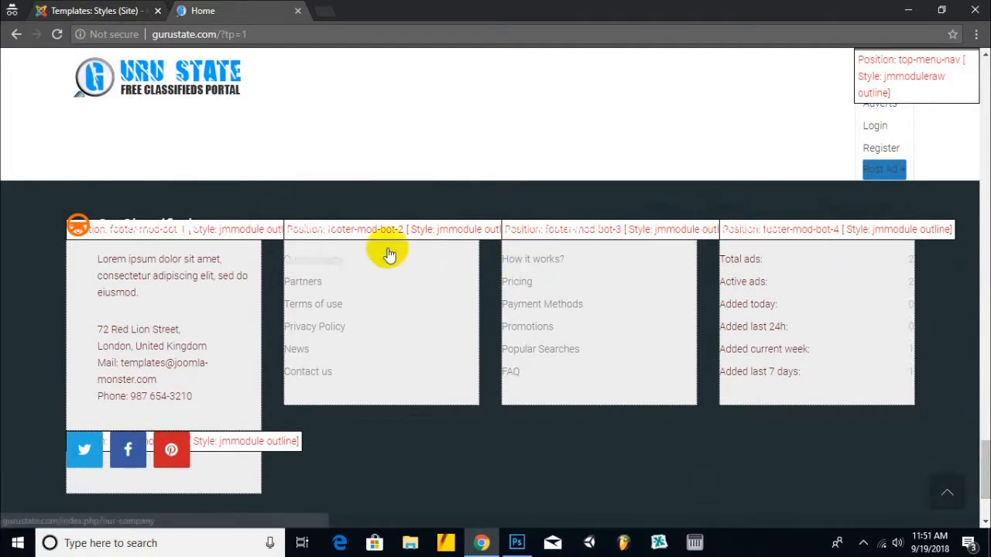
scroll(174, 282, up, 4)
scroll(179, 288, up, 6)
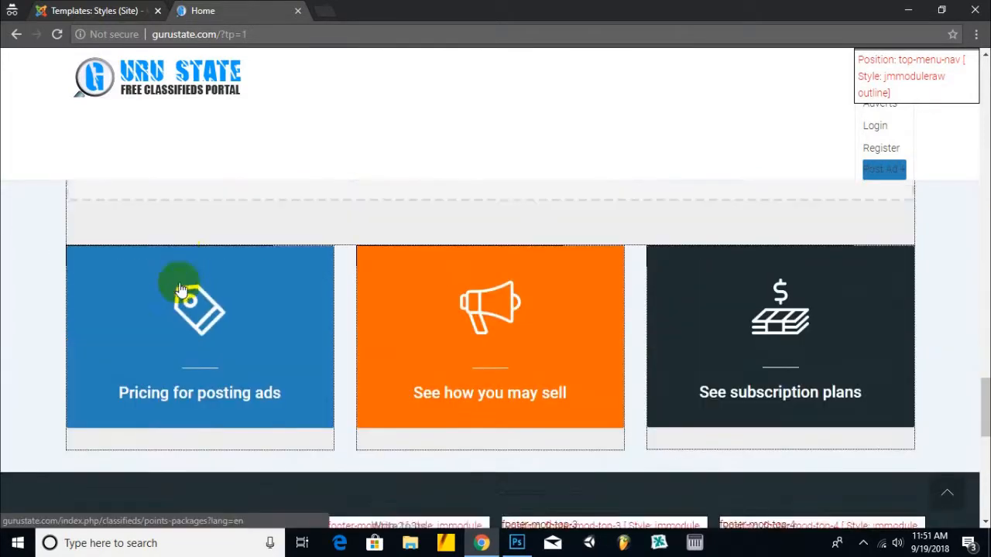
scroll(179, 288, up, 1)
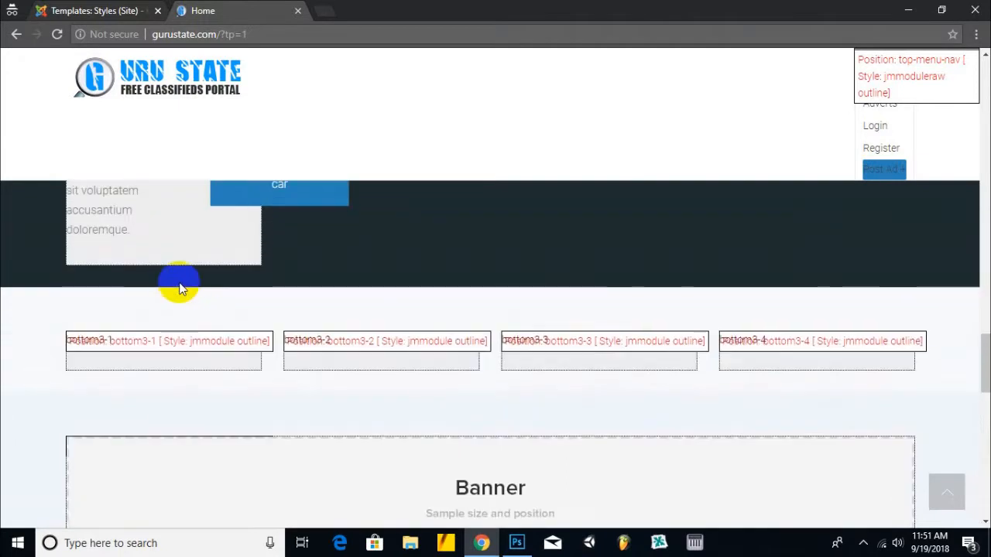
scroll(179, 287, up, 4)
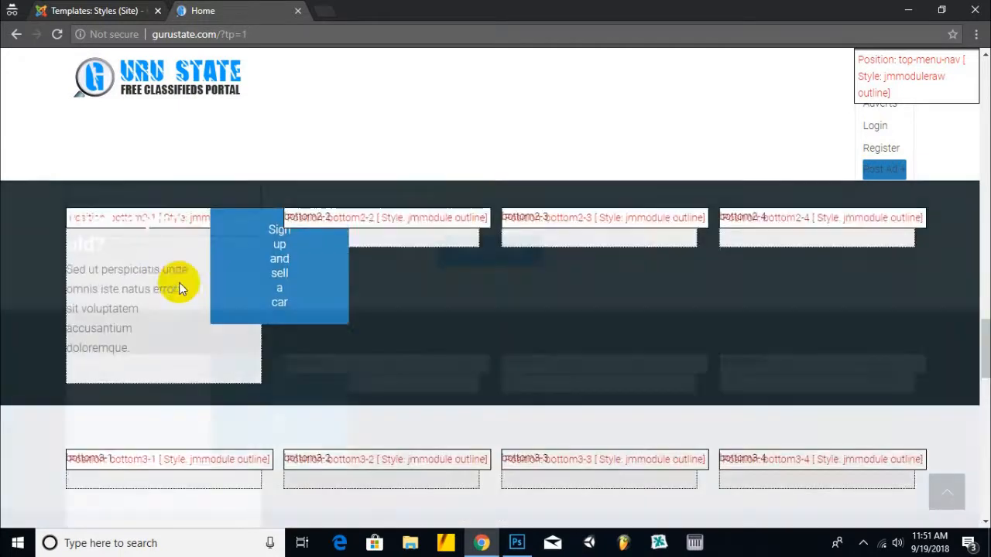
scroll(180, 288, down, 1)
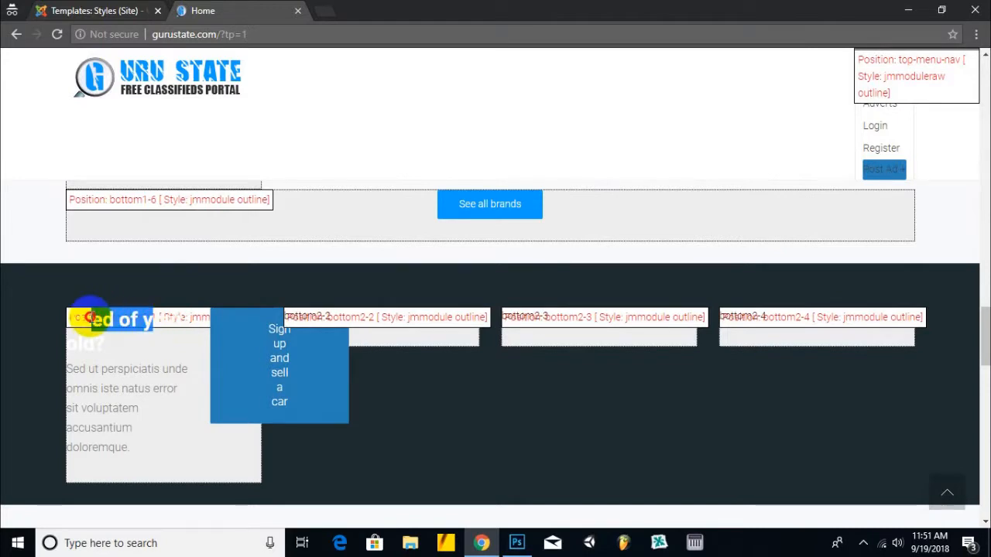
click(147, 7)
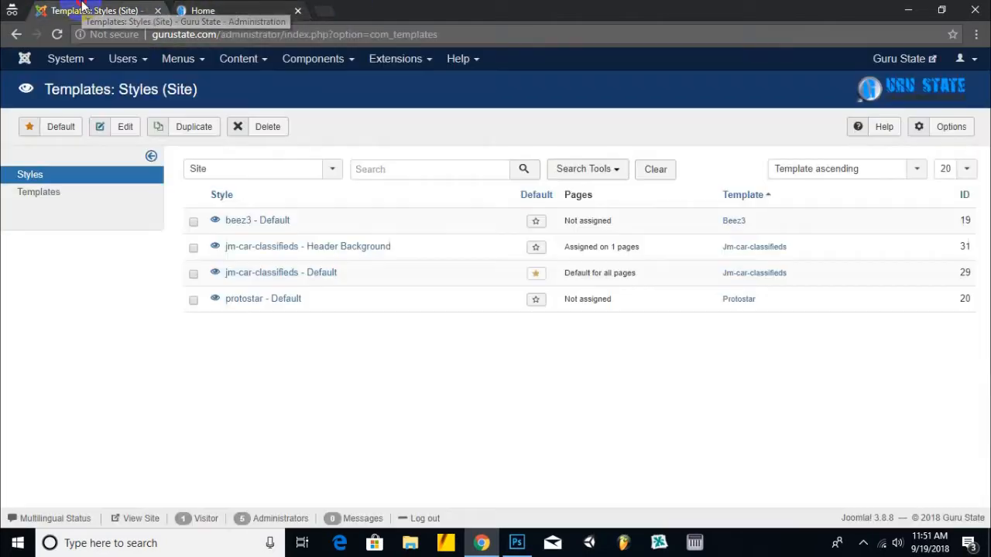
- Open the Site Modules manager and compare it against the front-page banner
click(418, 65)
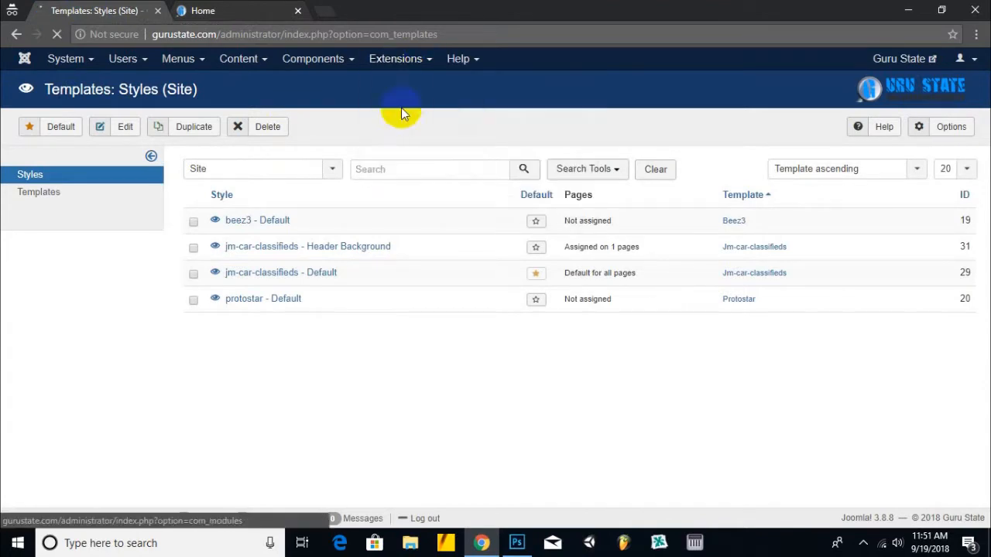
click(385, 112)
click(280, 11)
click(205, 98)
click(68, 6)
click(264, 9)
scroll(503, 322, up, 3)
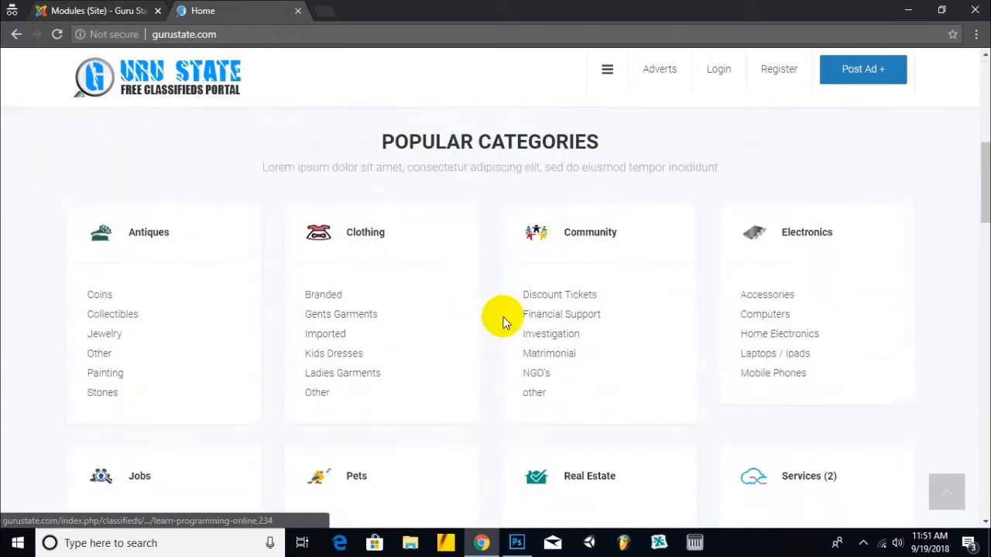
scroll(504, 321, down, 15)
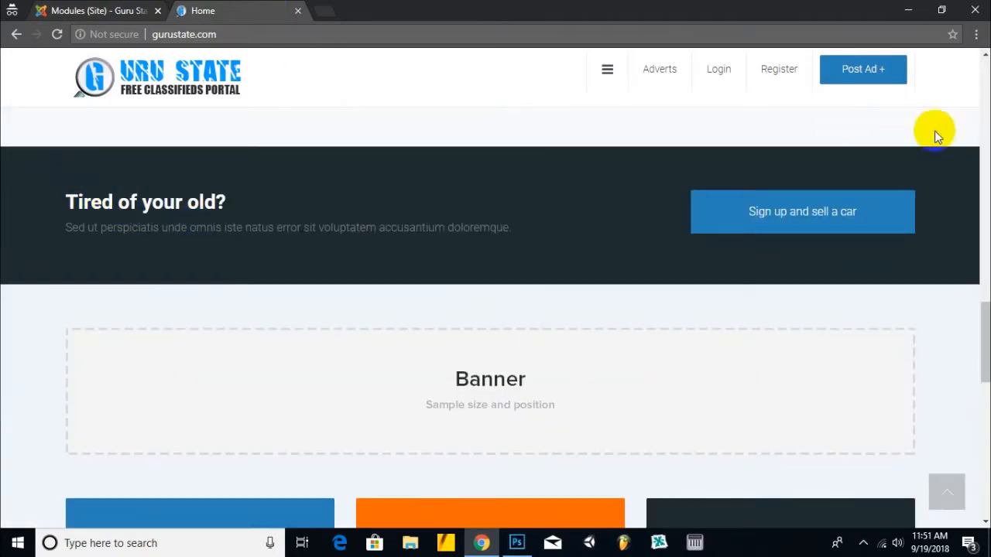
click(139, 11)
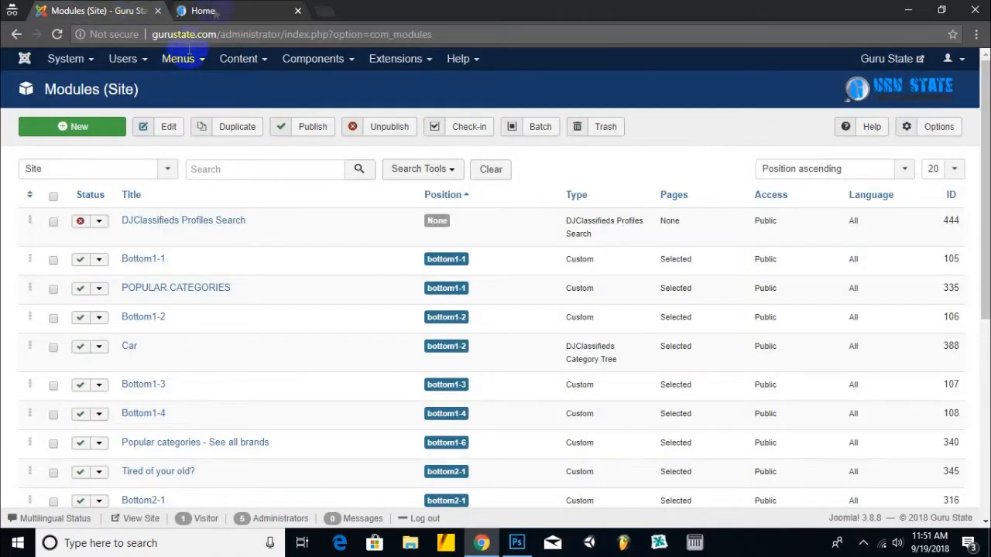
click(211, 11)
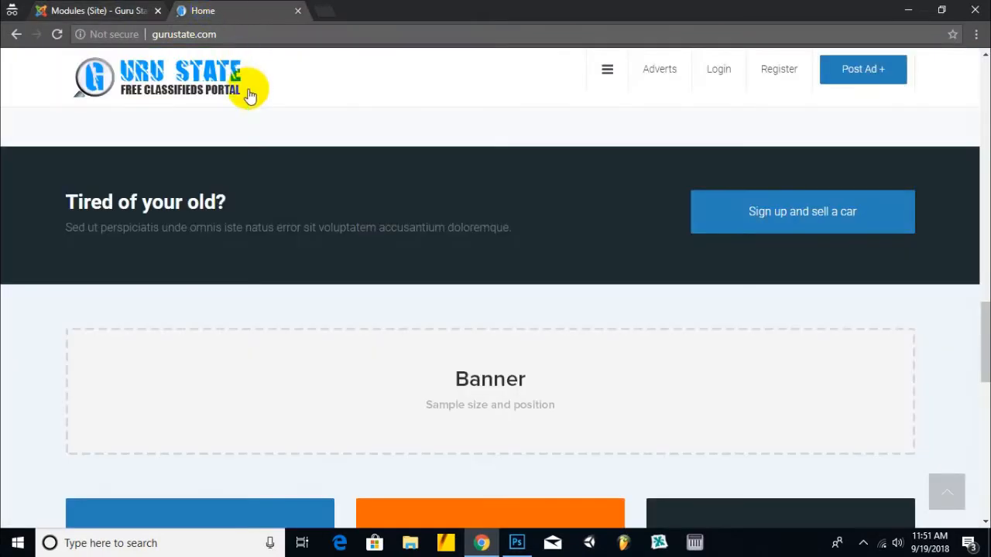
click(61, 10)
- Filter the modules list to position bottom2-1
click(403, 172)
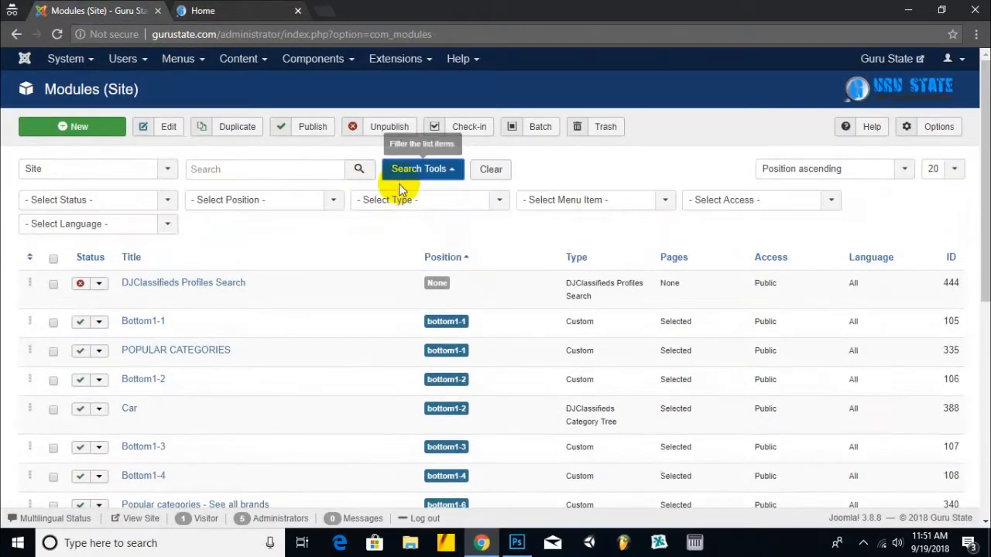
click(295, 203)
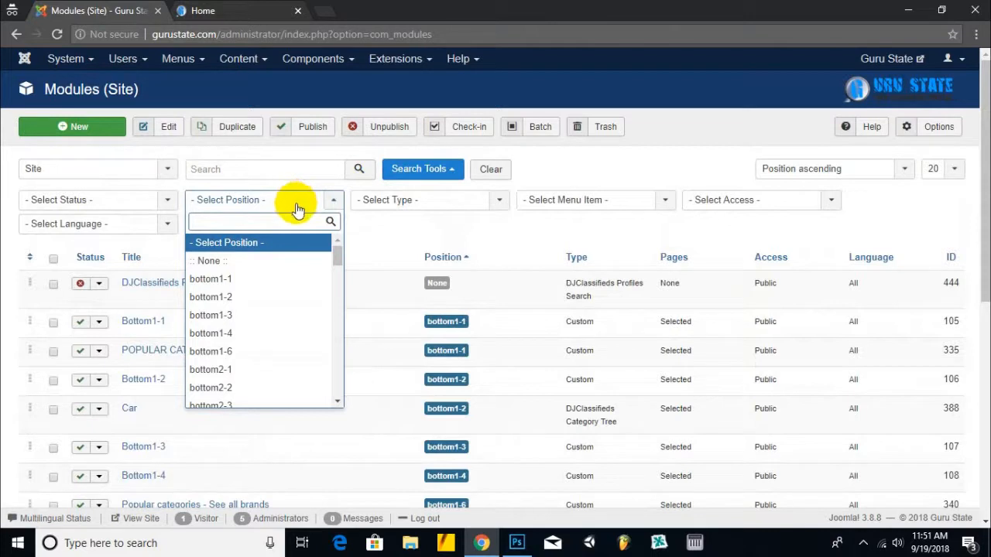
scroll(239, 283, down, 3)
scroll(243, 267, up, 2)
click(246, 294)
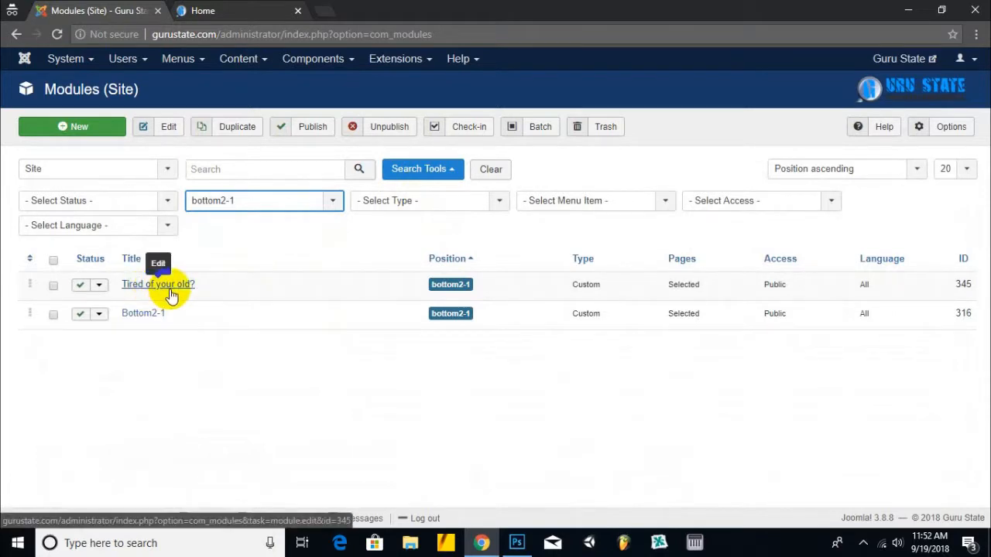
- Match the 'Tired of your old?' heading on the front page to the filtered module
click(256, 14)
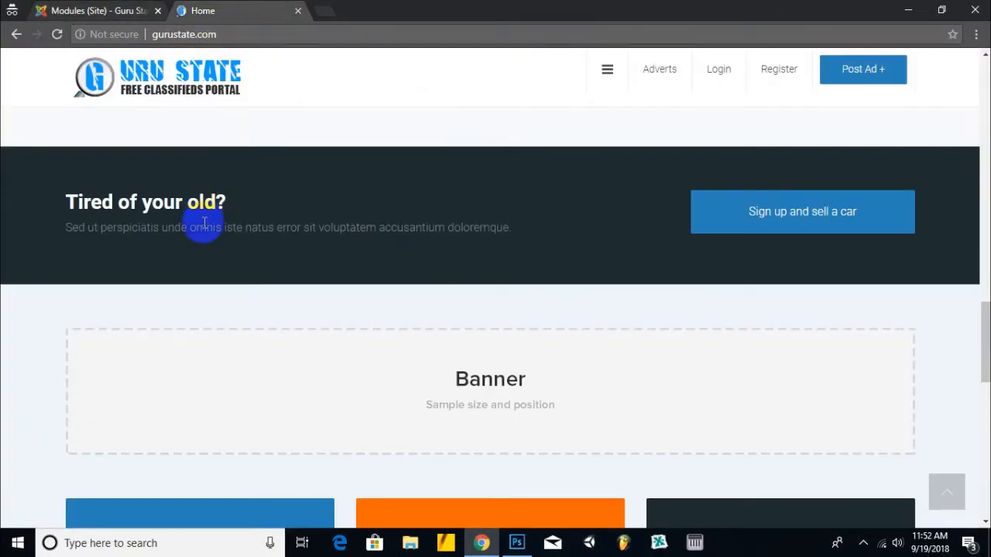
drag(227, 205, 93, 203)
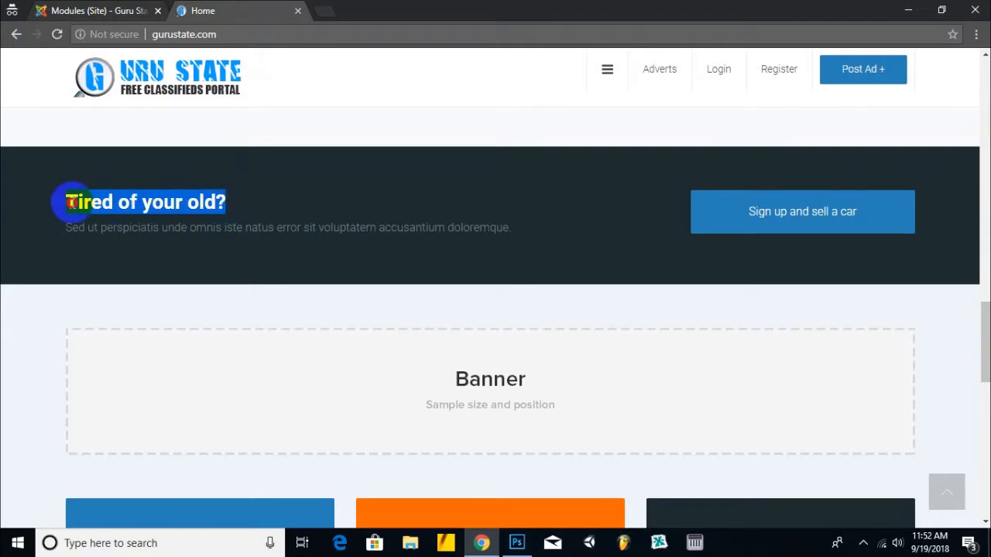
click(116, 10)
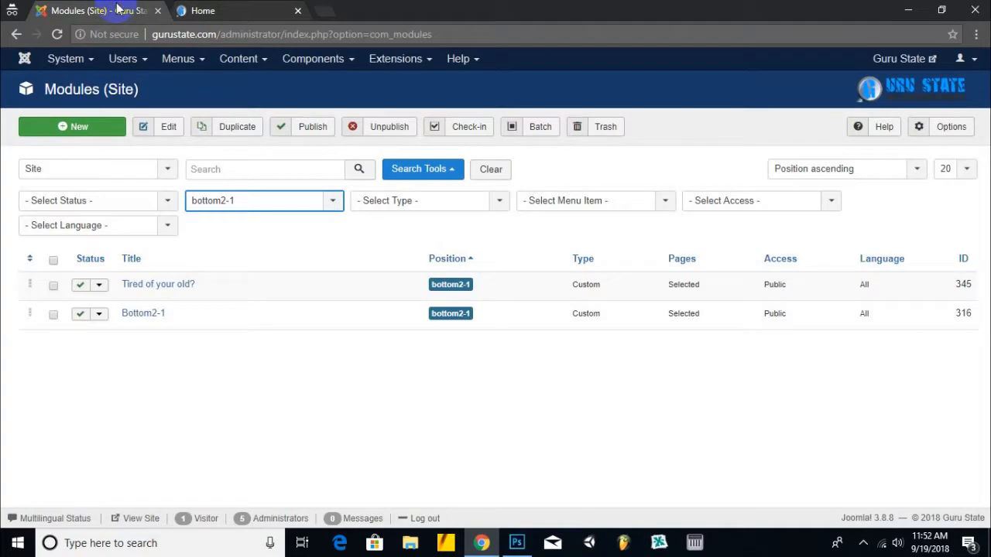
click(255, 9)
click(277, 209)
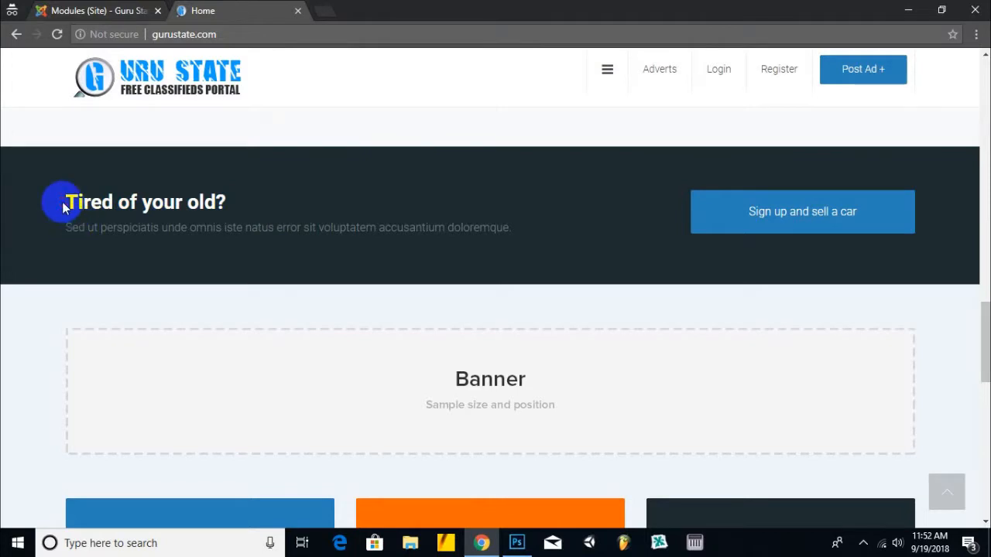
drag(64, 200, 261, 206)
click(304, 232)
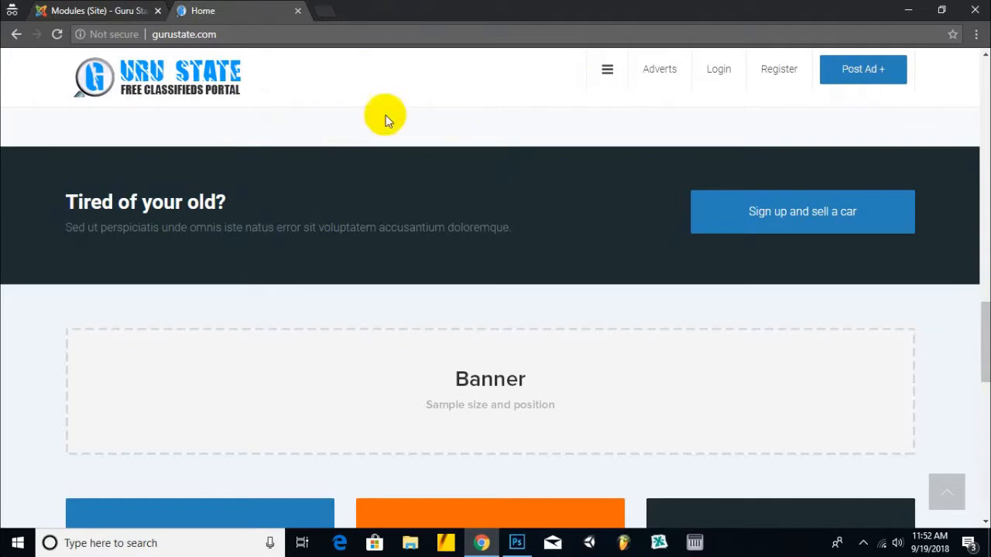
- Mark the 'Tired of your old?' module and open Bottom2-1 for editing
click(75, 8)
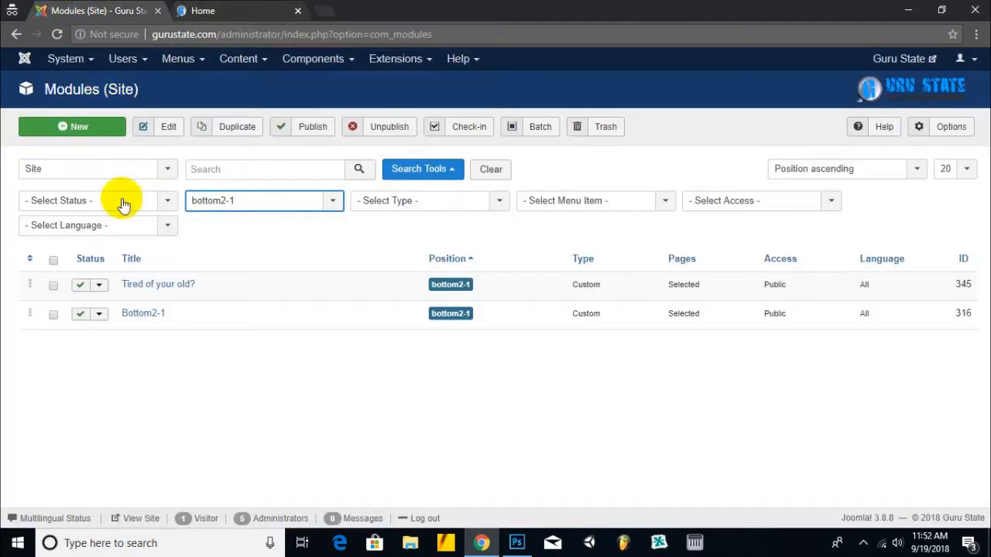
click(54, 286)
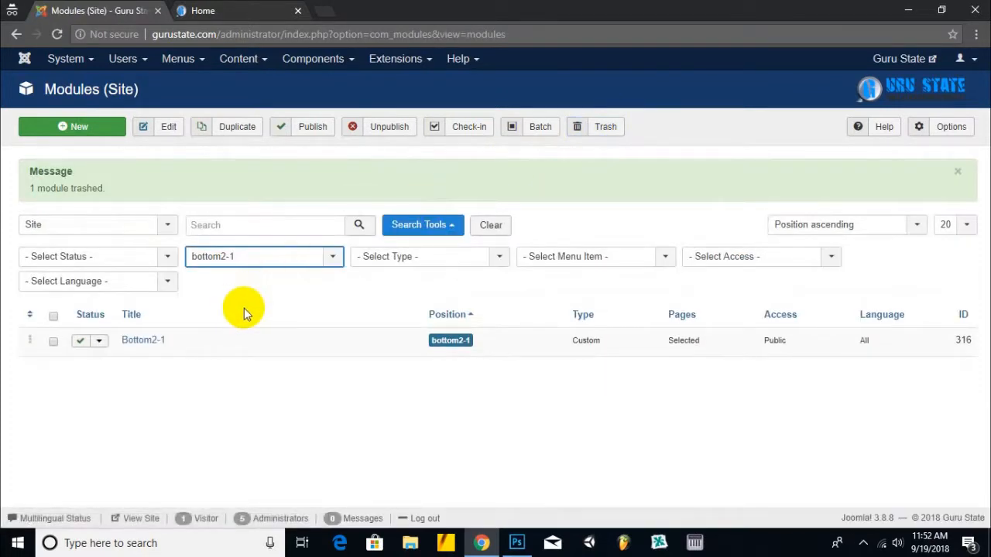
click(156, 346)
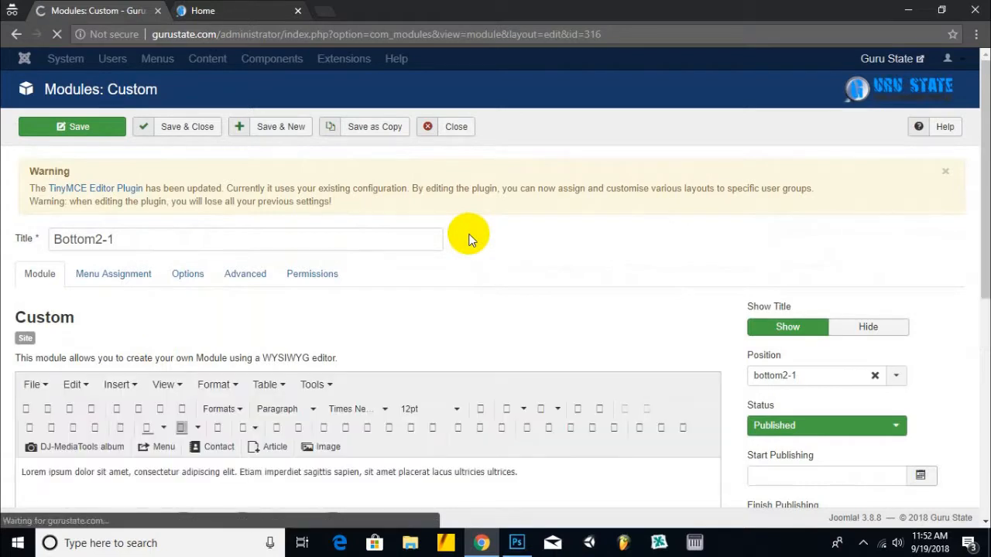
- Set the Bottom2-1 module's status to Trashed, save, and check the live front page
scroll(469, 236, down, 3)
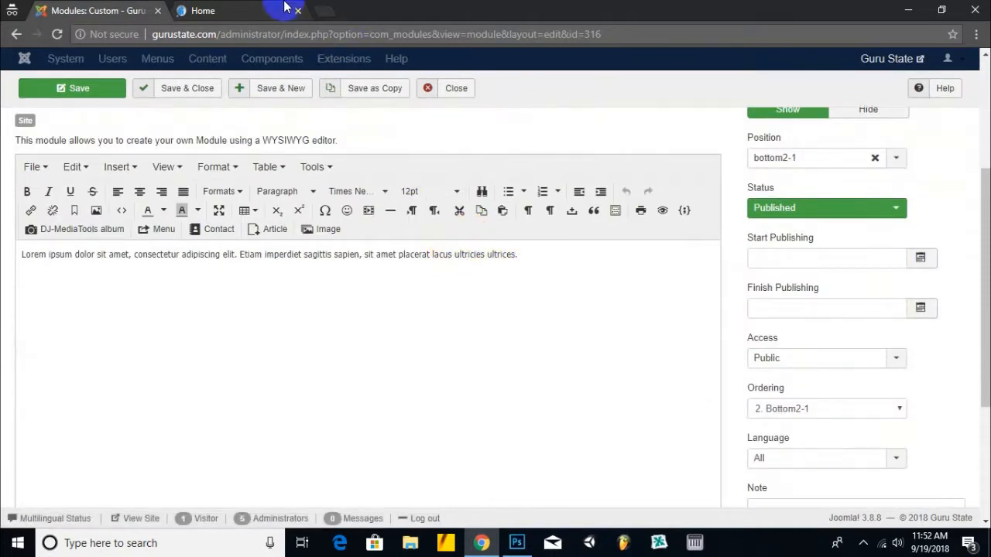
click(244, 11)
key(ctrl+shift+Tab)
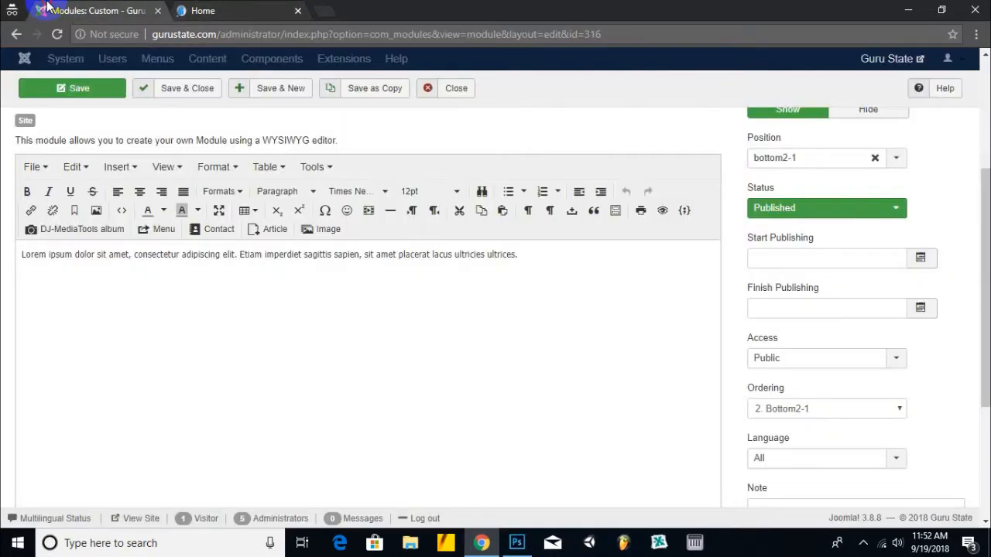
click(867, 207)
click(848, 263)
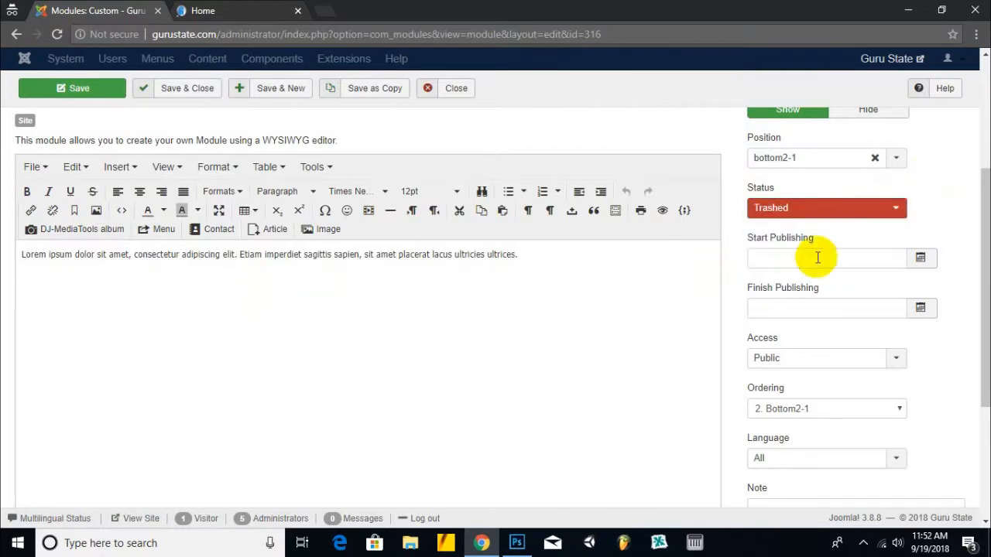
scroll(233, 148, up, 3)
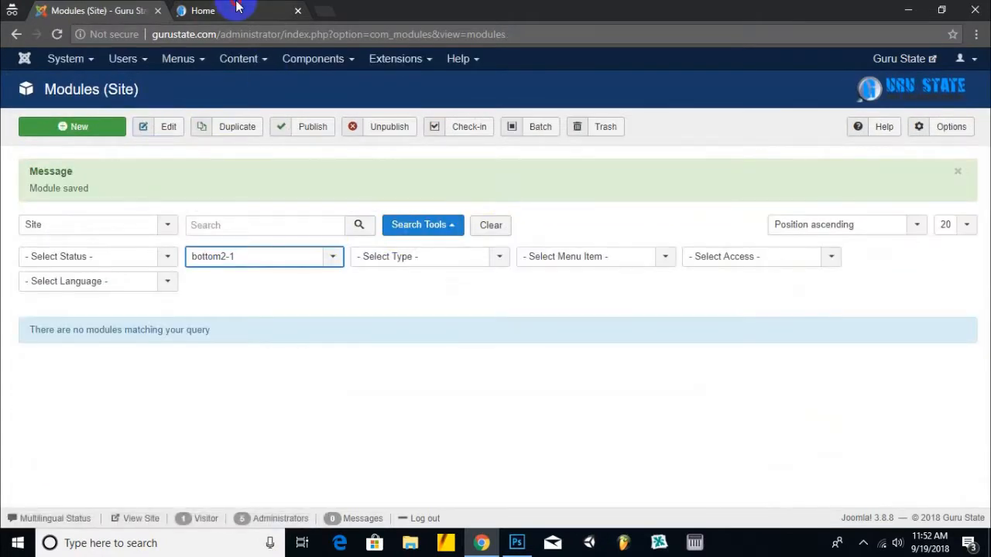
click(225, 10)
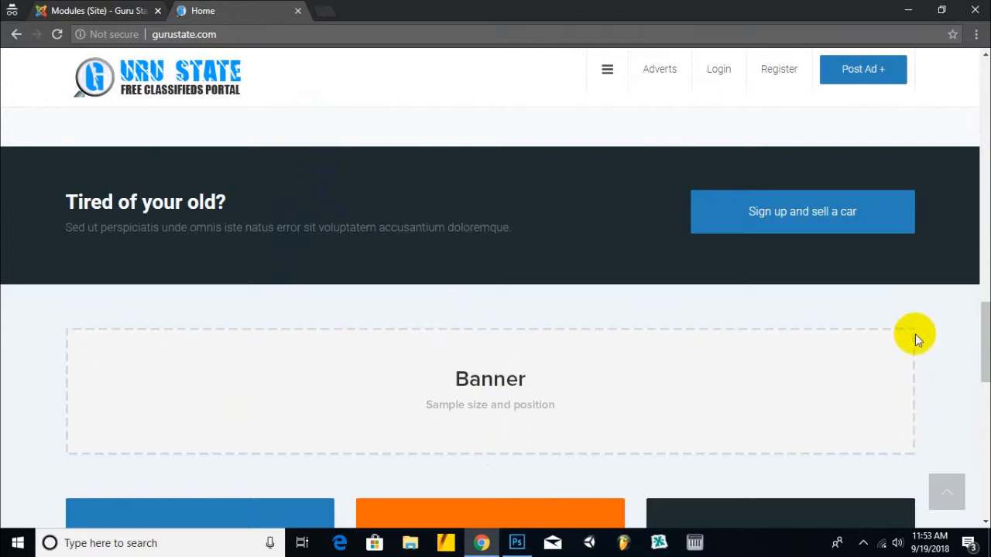
- Filter modules to position bottom2-2 and trash the Bottom2-2 module
click(108, 11)
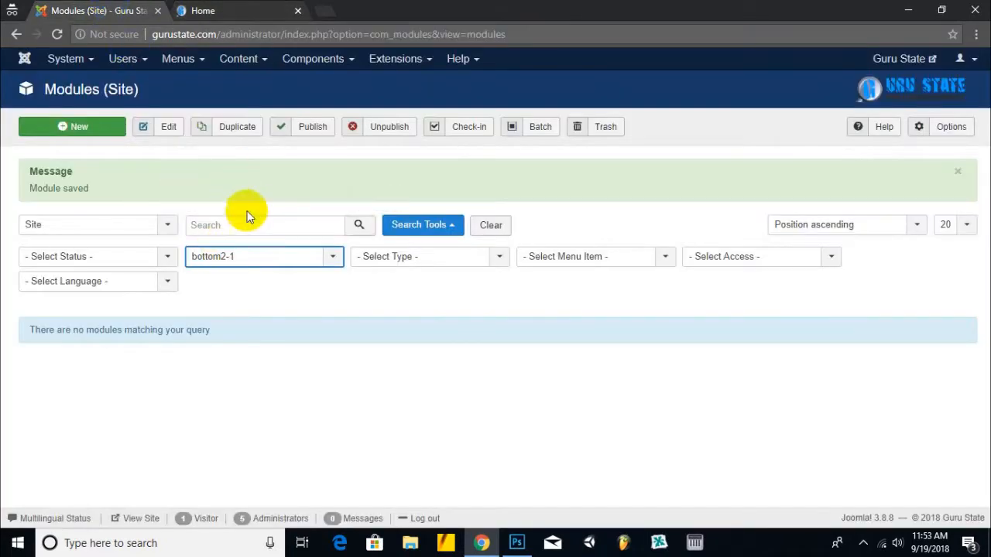
click(264, 258)
click(232, 445)
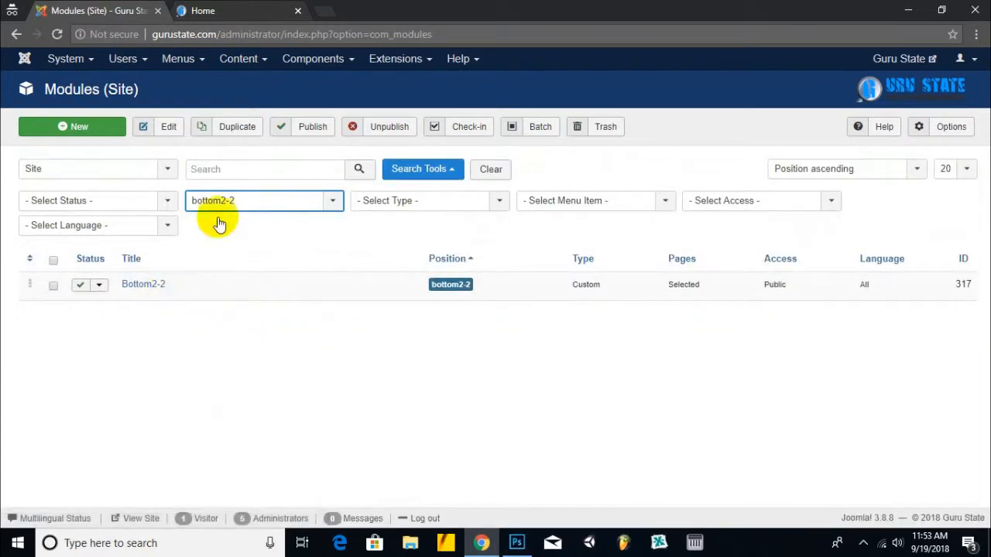
click(161, 285)
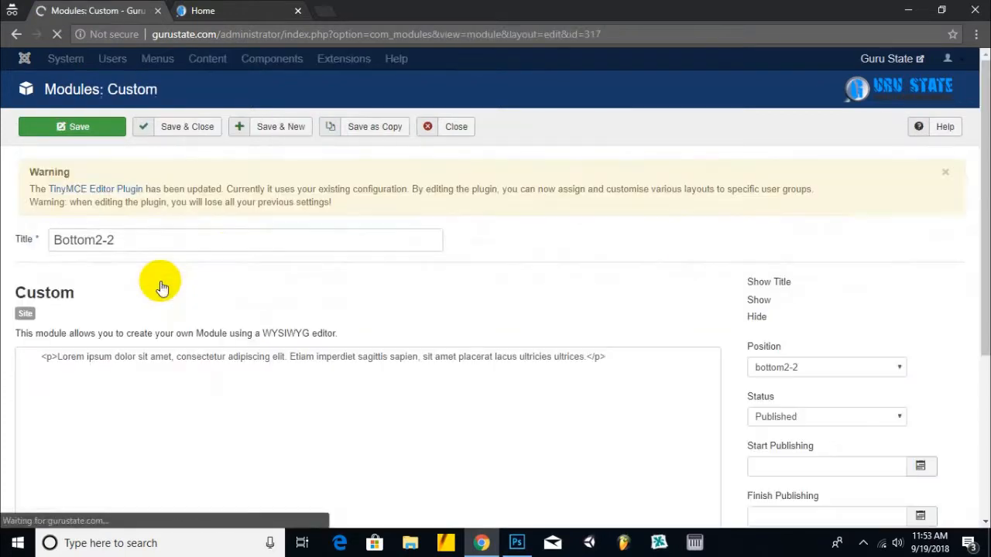
scroll(310, 312, down, 2)
scroll(272, 225, up, 2)
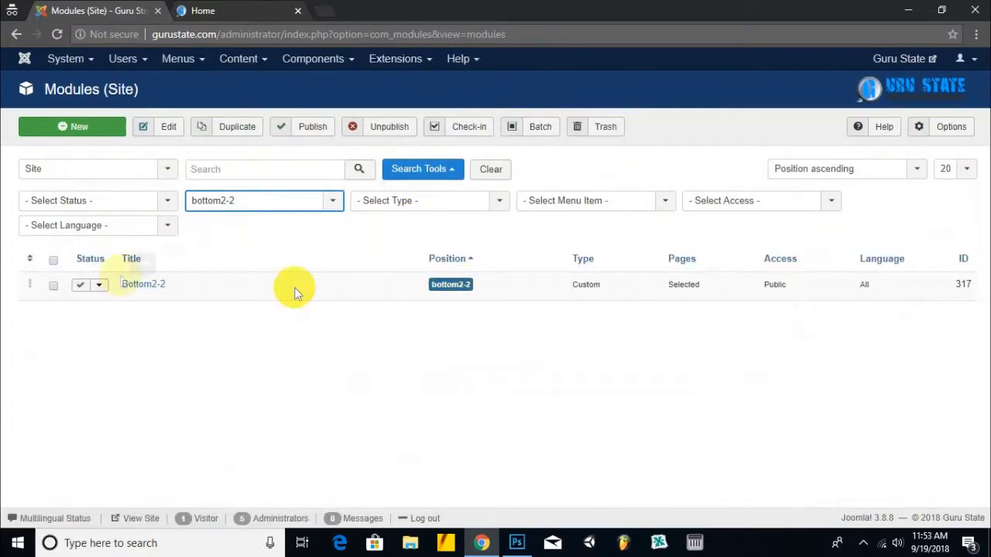
click(54, 260)
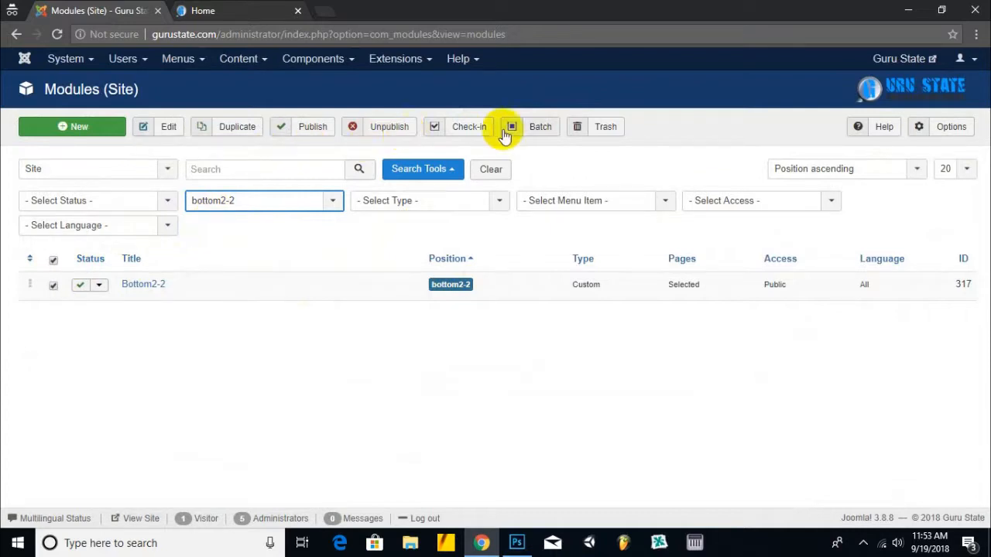
click(588, 133)
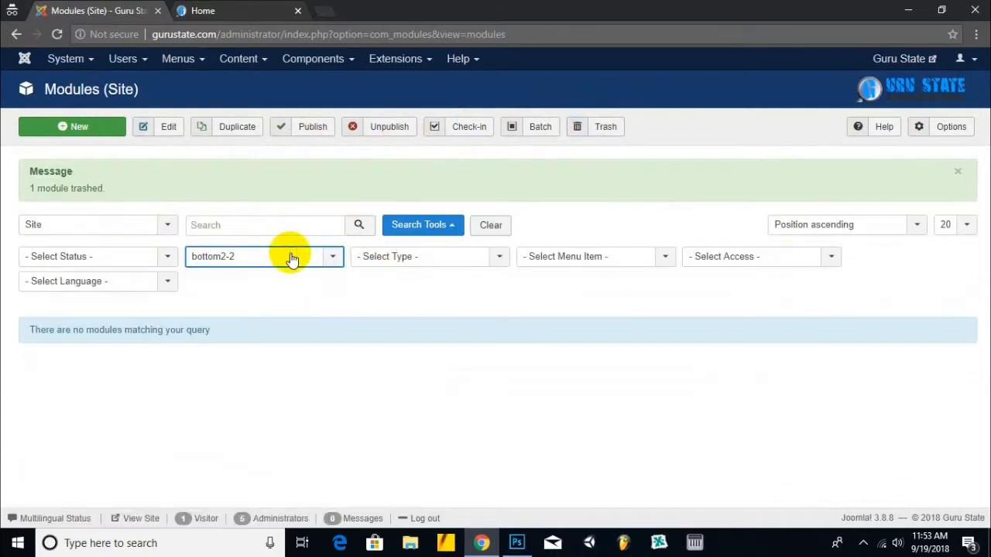
- Trash the Bottom2-3 and Bottom2-4 modules by position, then filter to bottom3-1
click(287, 256)
click(239, 459)
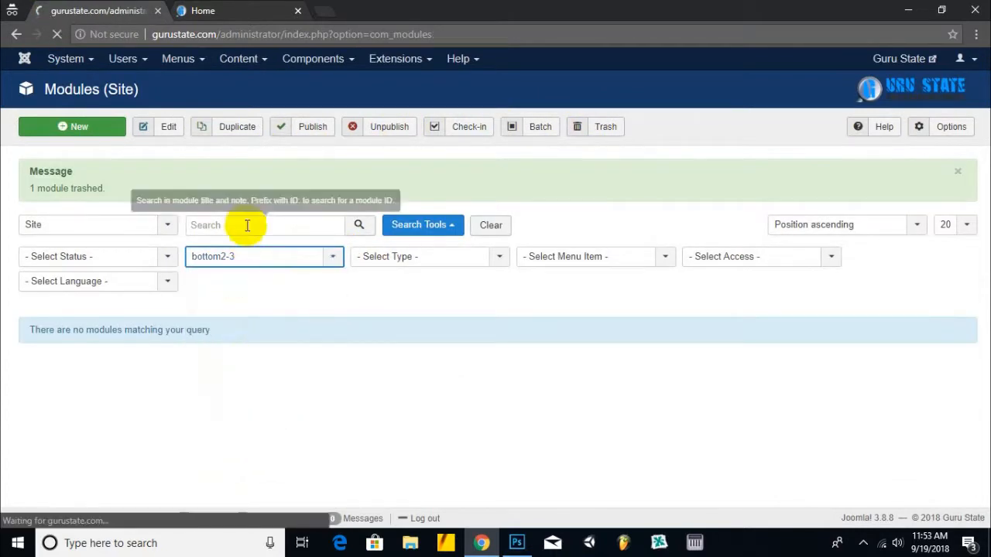
click(55, 263)
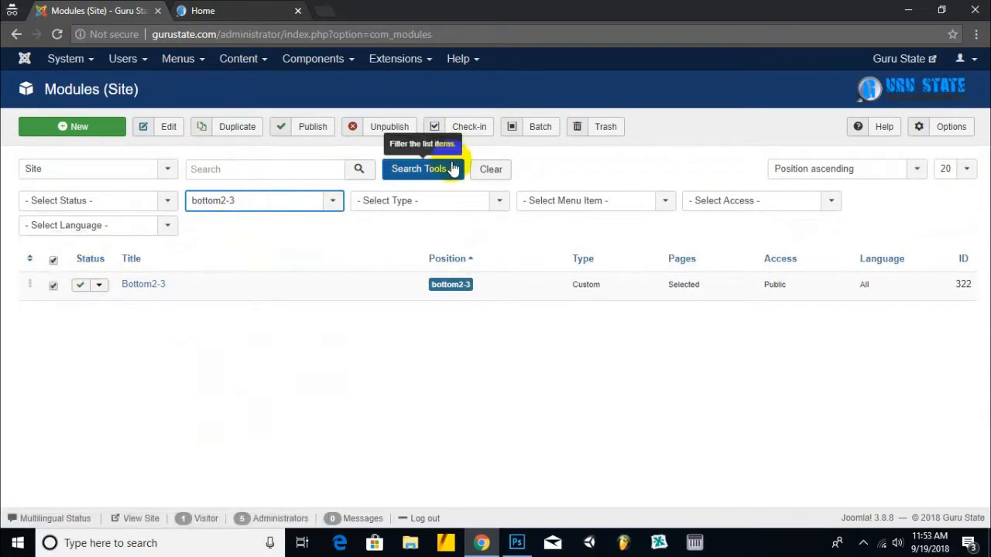
click(601, 131)
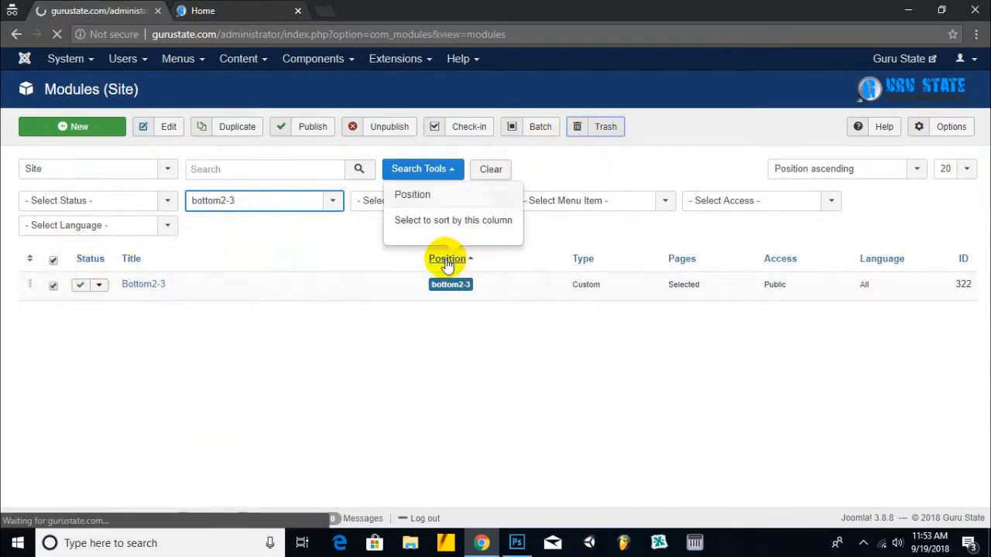
click(206, 256)
scroll(224, 429, down, 2)
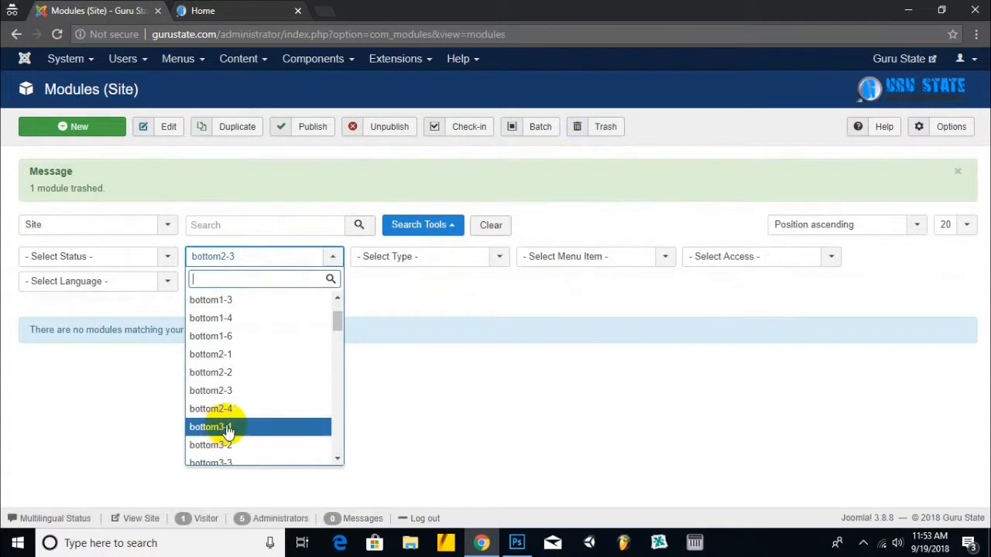
click(233, 409)
click(54, 261)
click(601, 128)
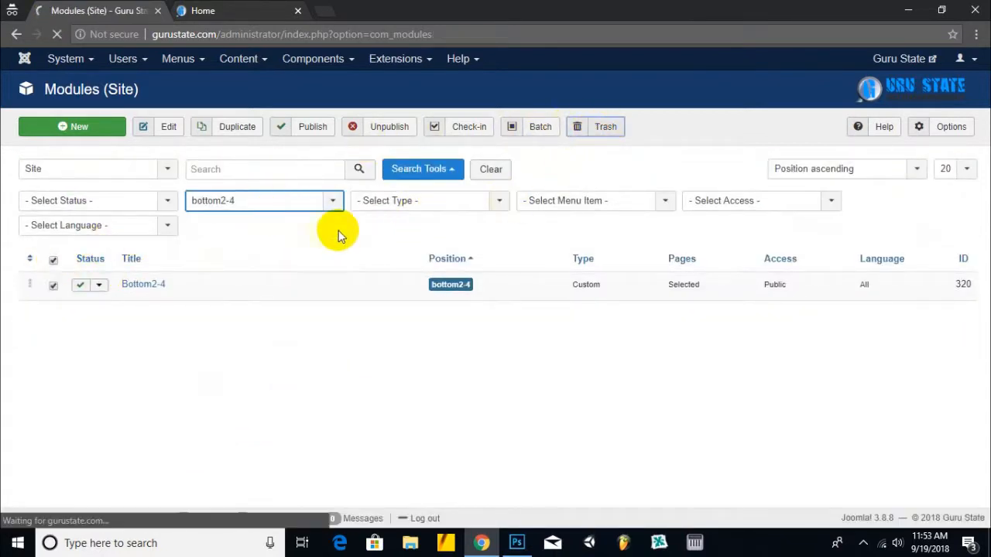
click(291, 258)
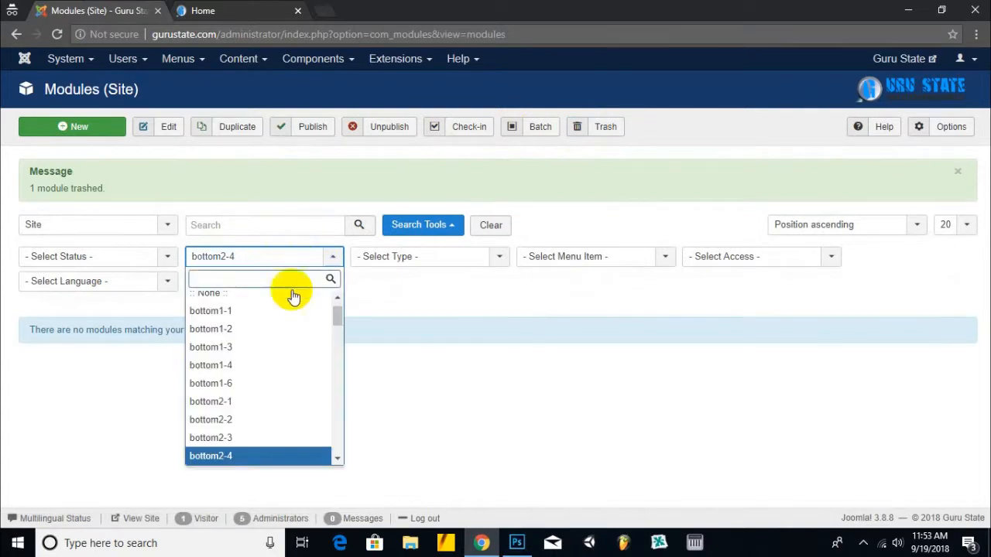
scroll(294, 298, down, 1)
click(249, 409)
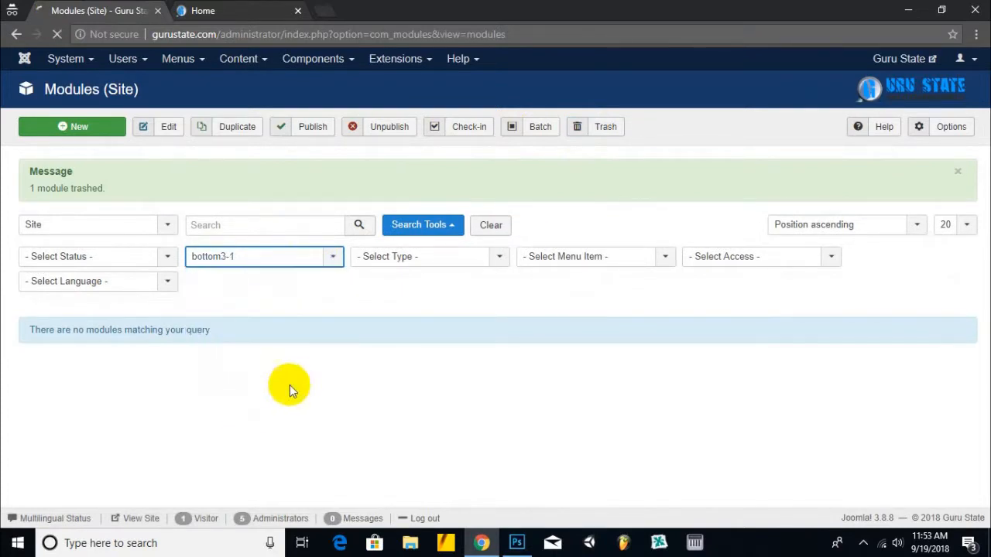
- Set the Bottom3-1 module to Trashed, save it, verify the front page and return to Modules
click(161, 286)
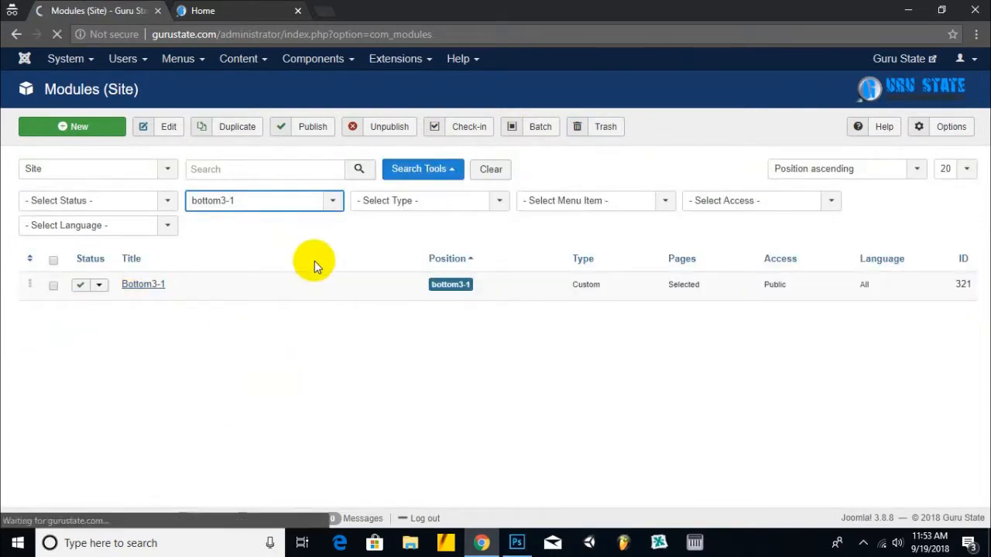
scroll(314, 261, down, 1)
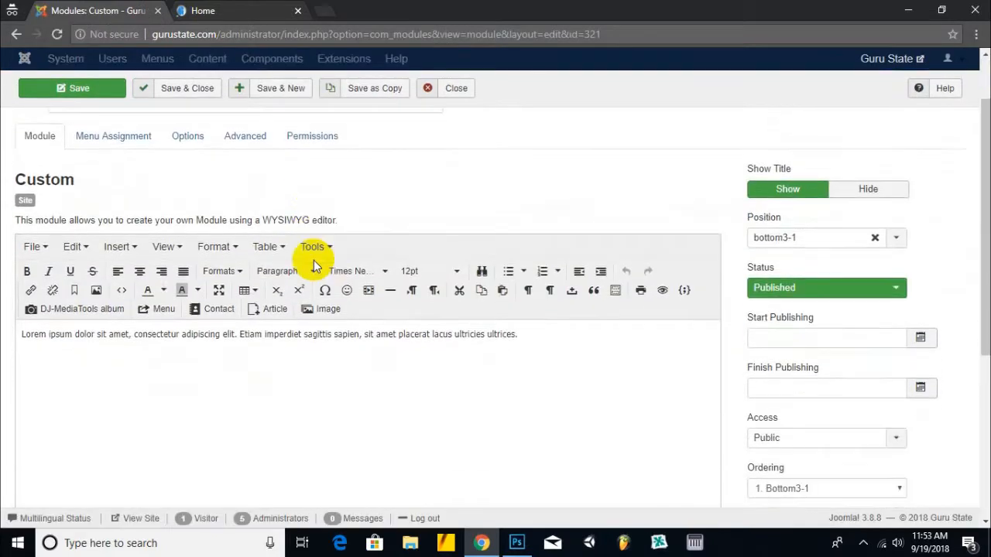
drag(531, 346, 47, 304)
scroll(238, 184, up, 1)
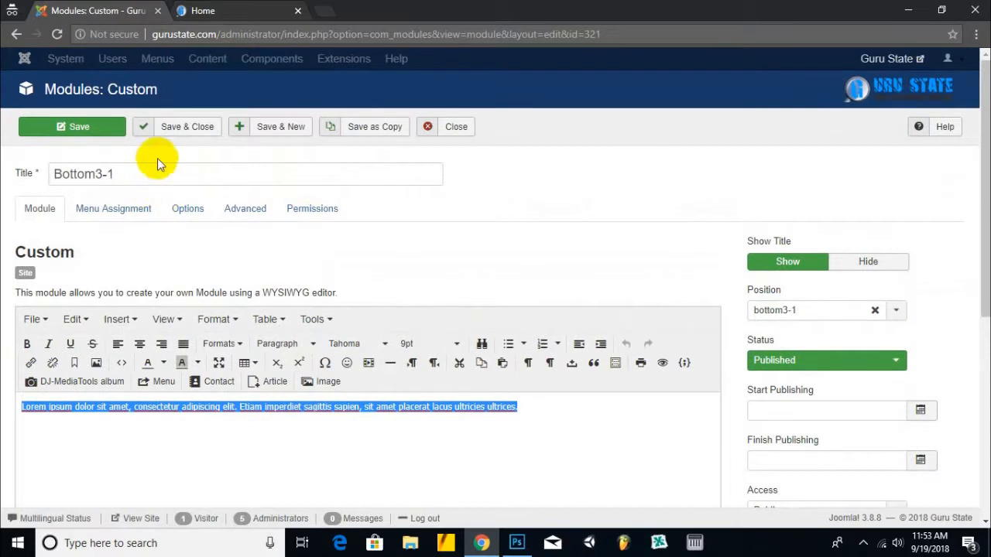
click(862, 362)
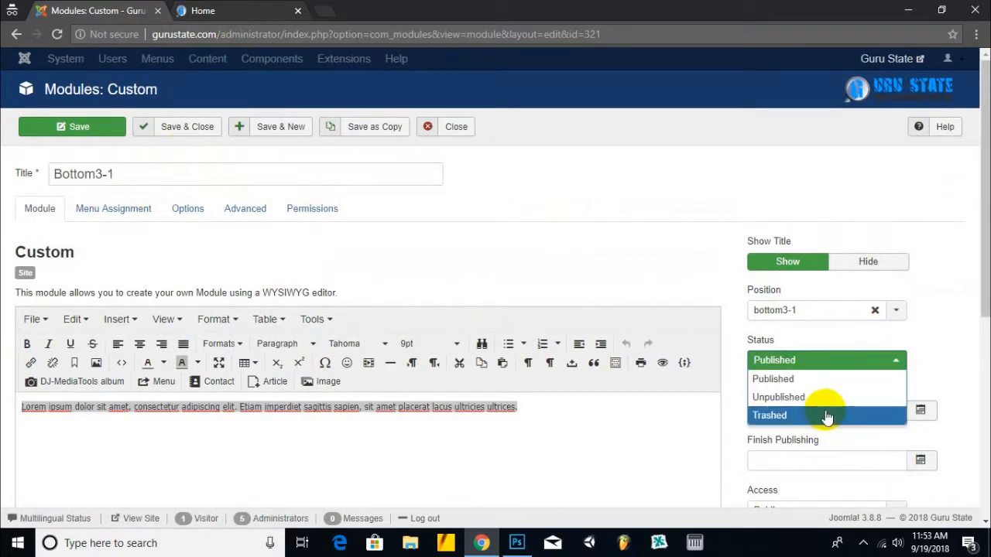
click(827, 418)
click(215, 126)
click(248, 15)
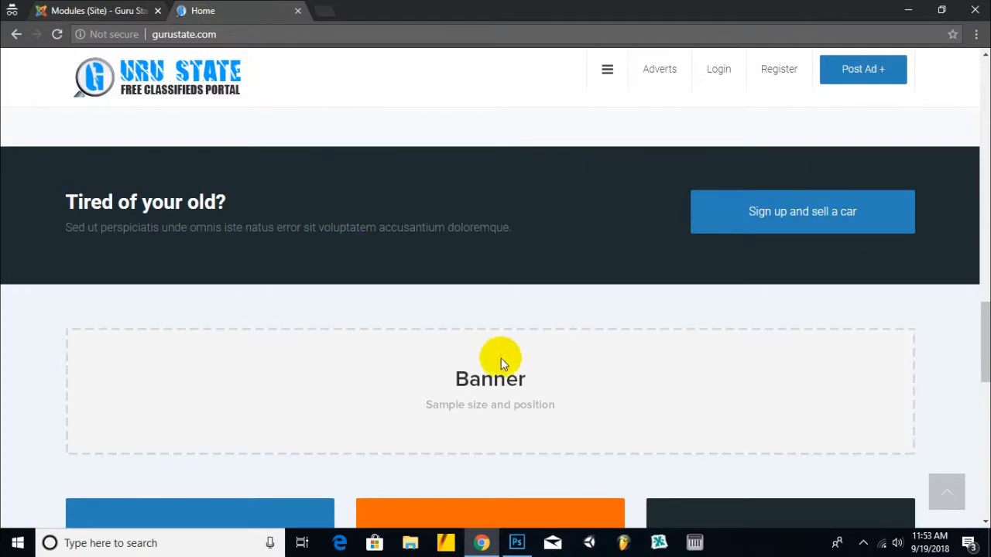
click(91, 11)
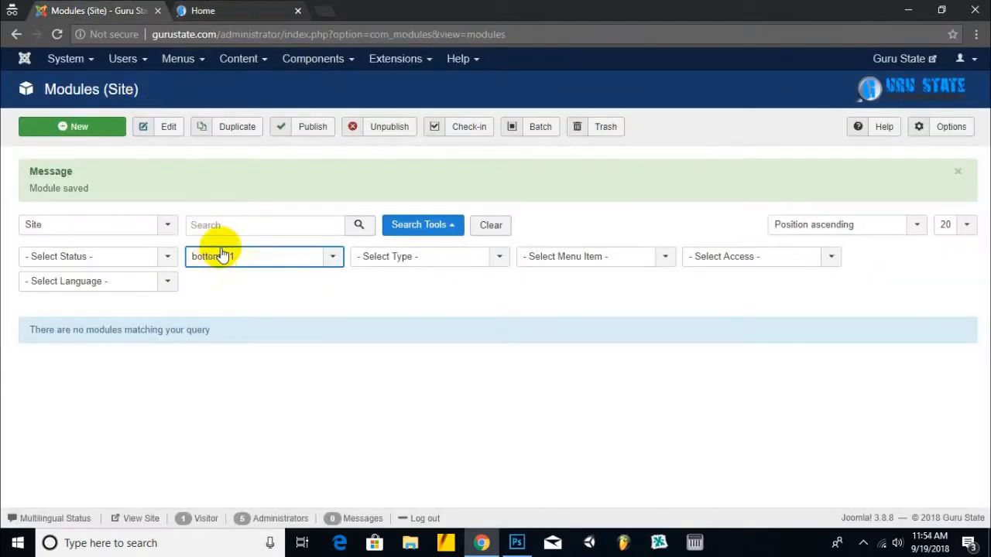
click(240, 257)
scroll(258, 338, up, 2)
- Clear the position filter, search for 'banner', and open the Banner bottom module
click(256, 300)
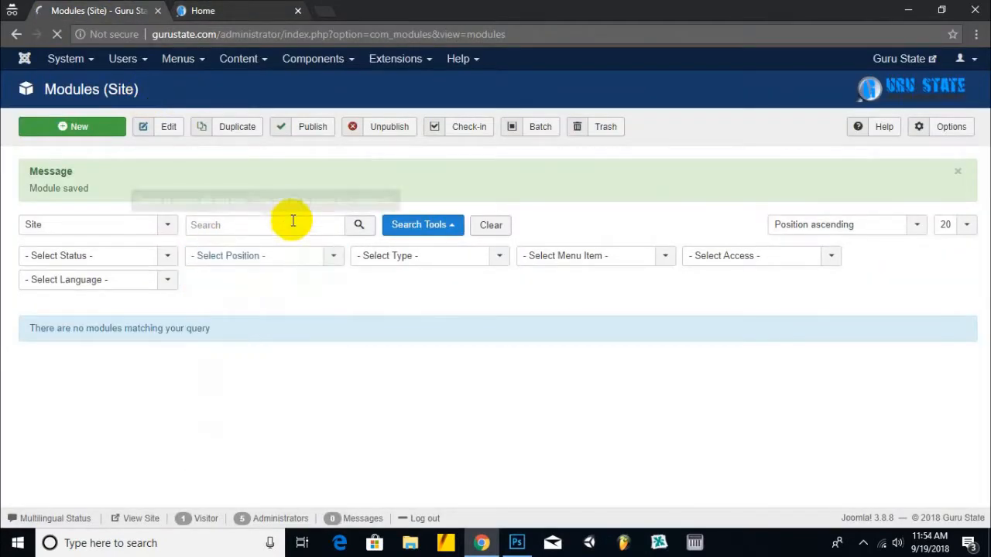
click(243, 170)
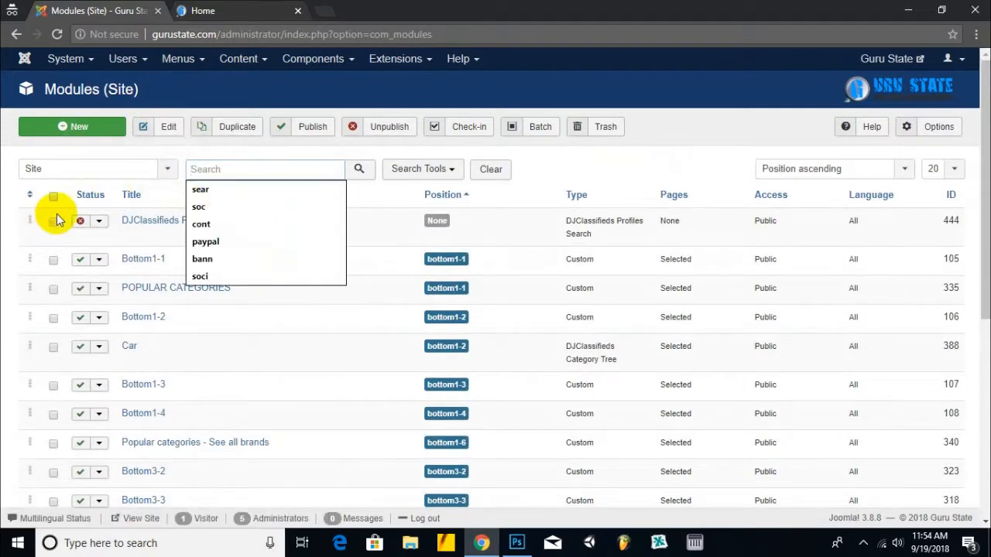
text(ba)
key(Return)
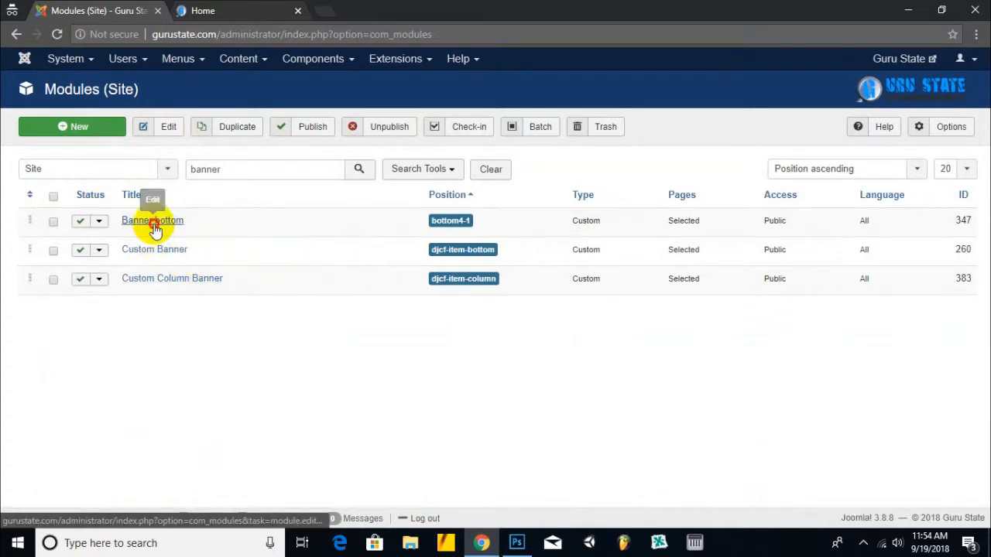
click(154, 223)
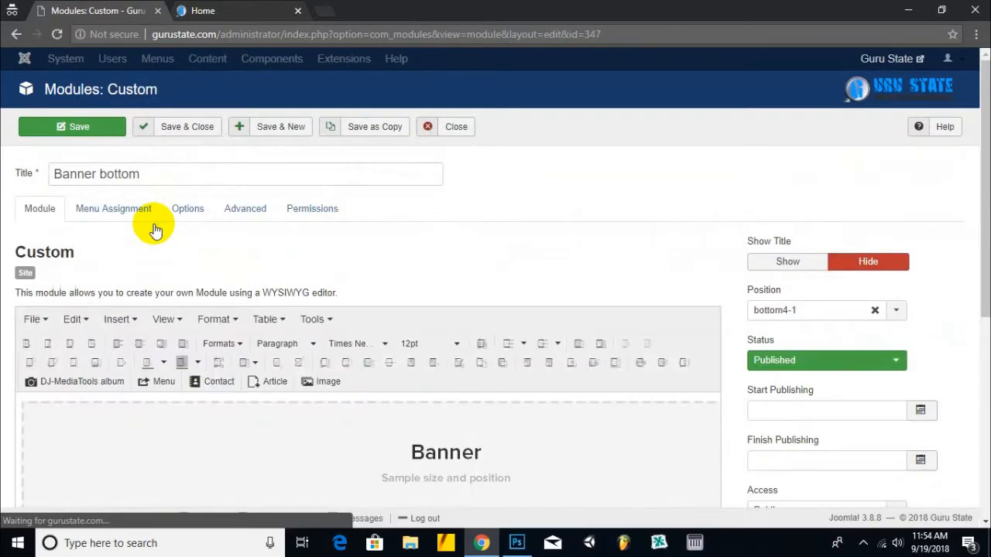
- Inspect Banner bottom's HTML via Toggle editor, then select the banner.png placeholder image
scroll(382, 243, down, 2)
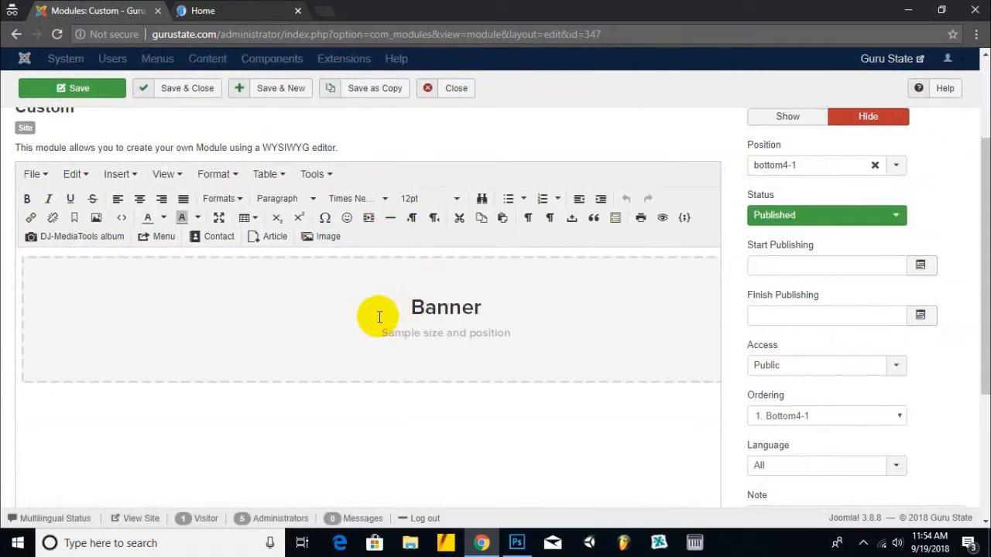
scroll(376, 421, down, 3)
click(639, 464)
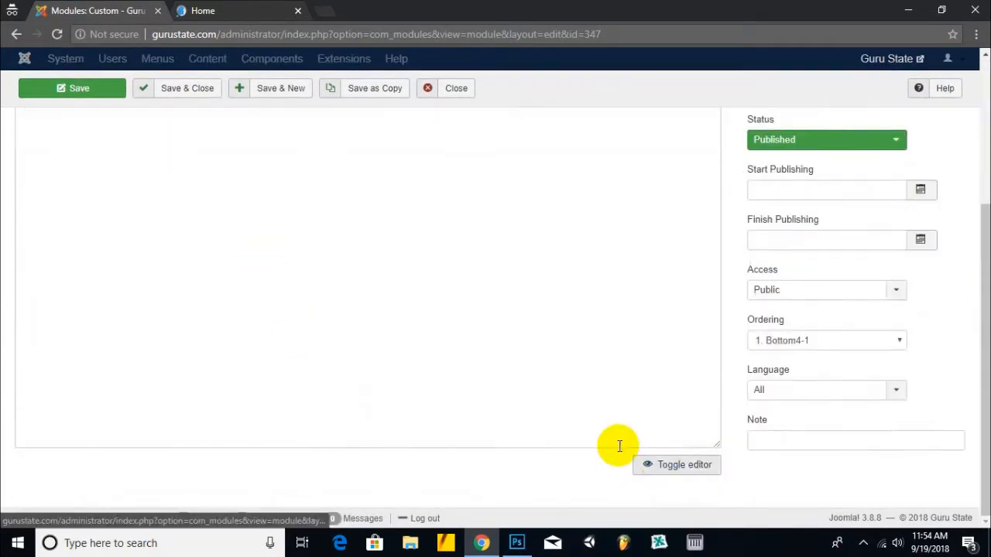
scroll(376, 329, up, 4)
scroll(376, 327, down, 1)
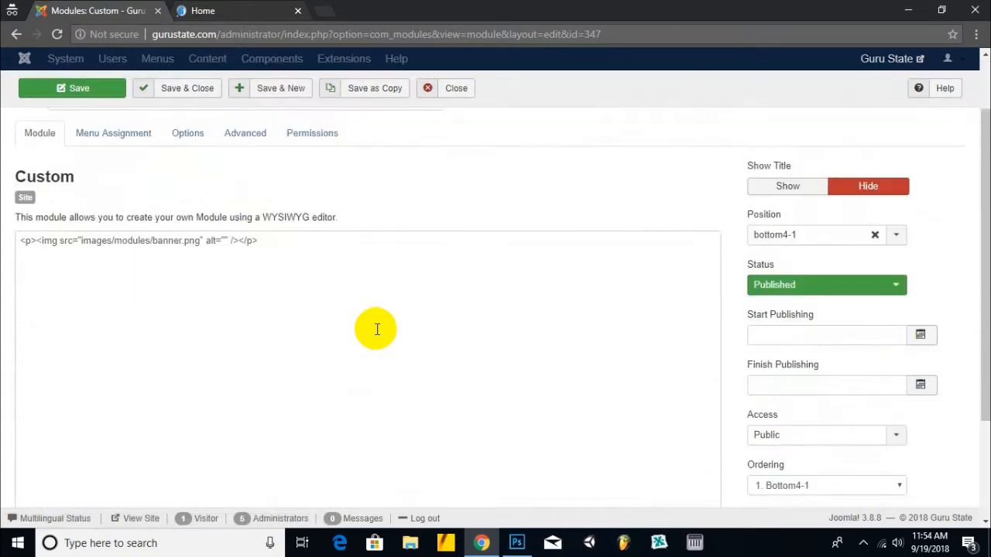
scroll(188, 266, down, 5)
click(645, 466)
scroll(274, 333, up, 2)
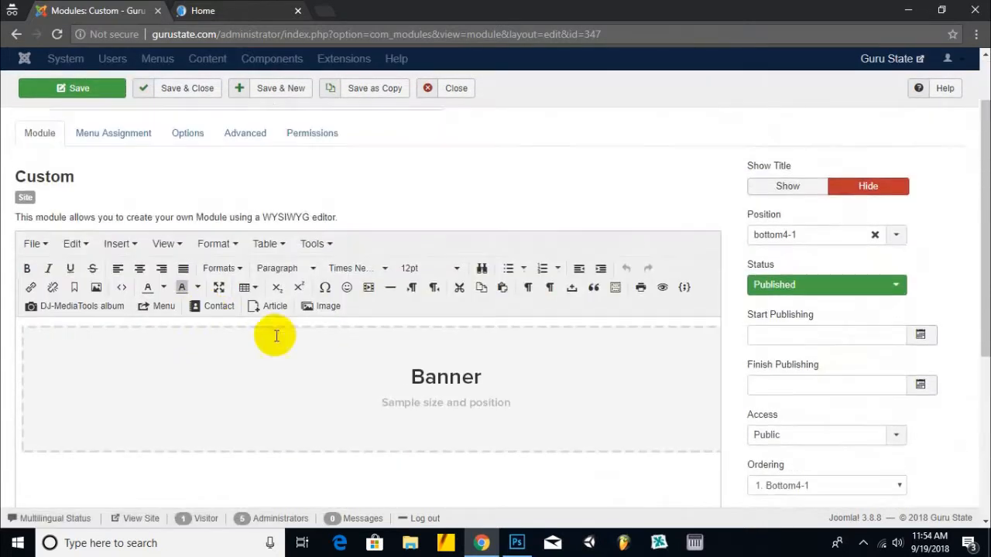
click(274, 376)
scroll(256, 341, down, 1)
scroll(256, 341, down, 3)
scroll(256, 338, up, 4)
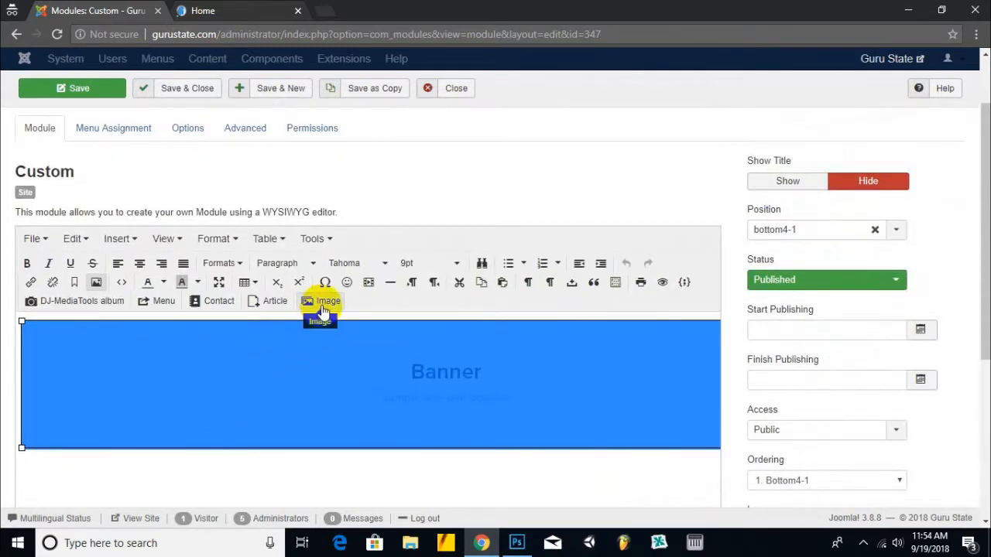
click(323, 308)
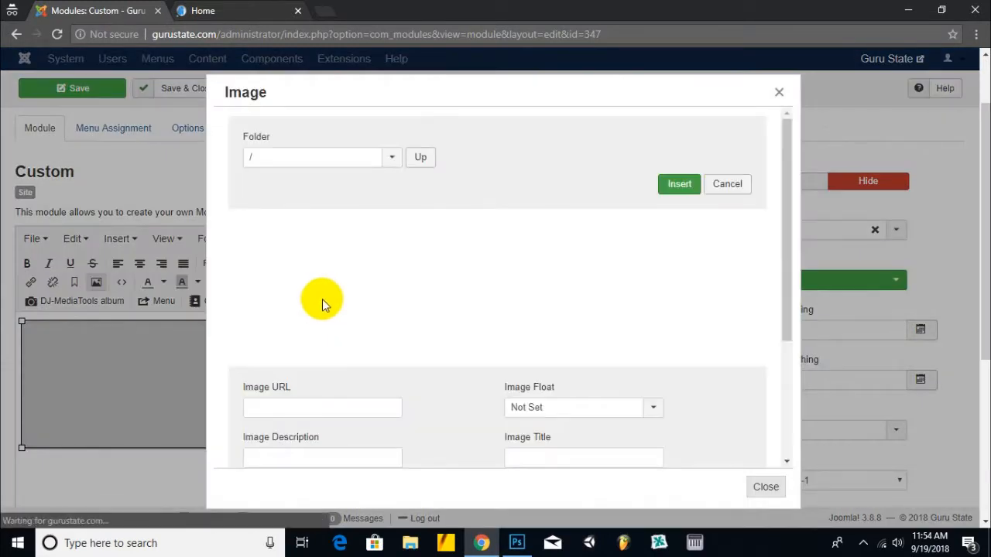
- Upload bookstoreadd.jpg from the Desktop and insert it in place of the banner.png placeholder
scroll(460, 393, down, 3)
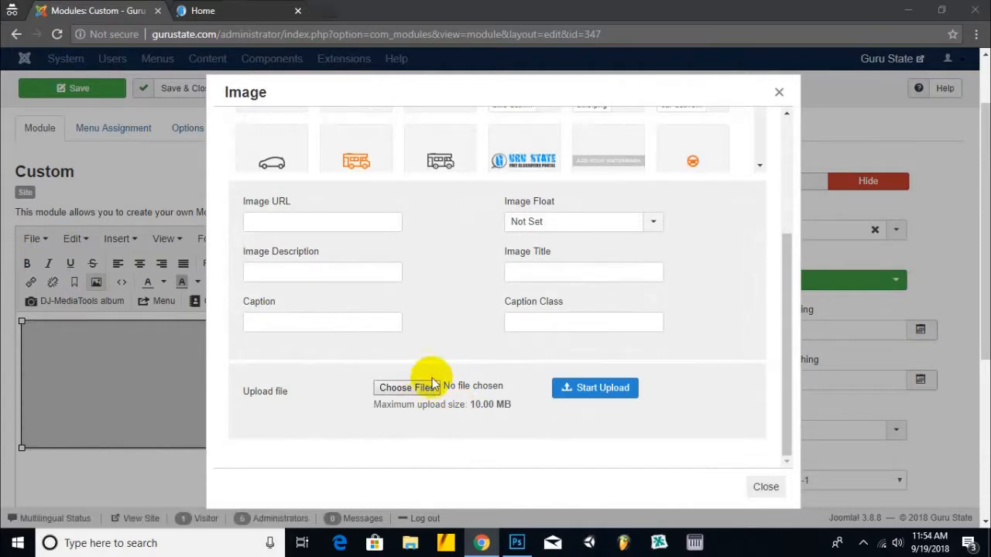
click(434, 385)
click(468, 78)
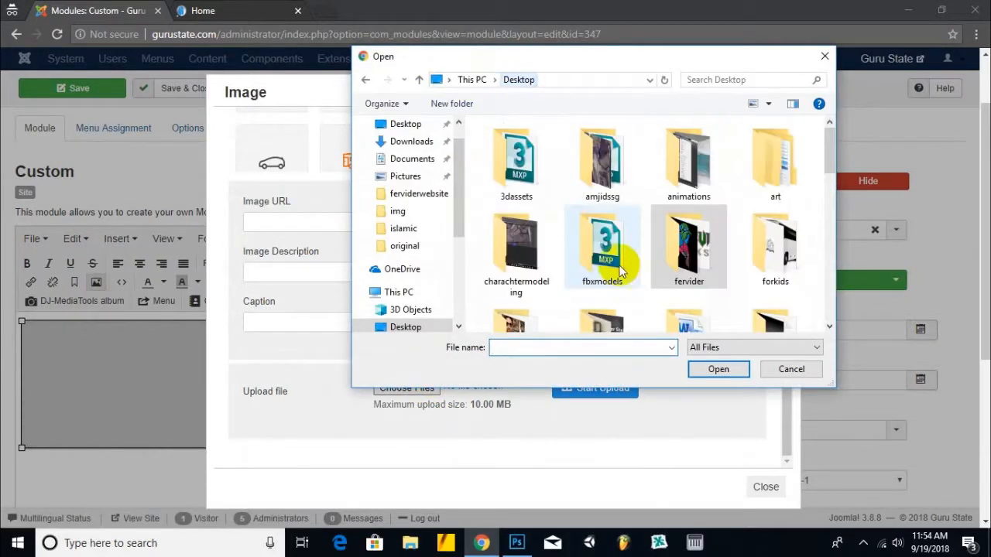
scroll(622, 274, down, 10)
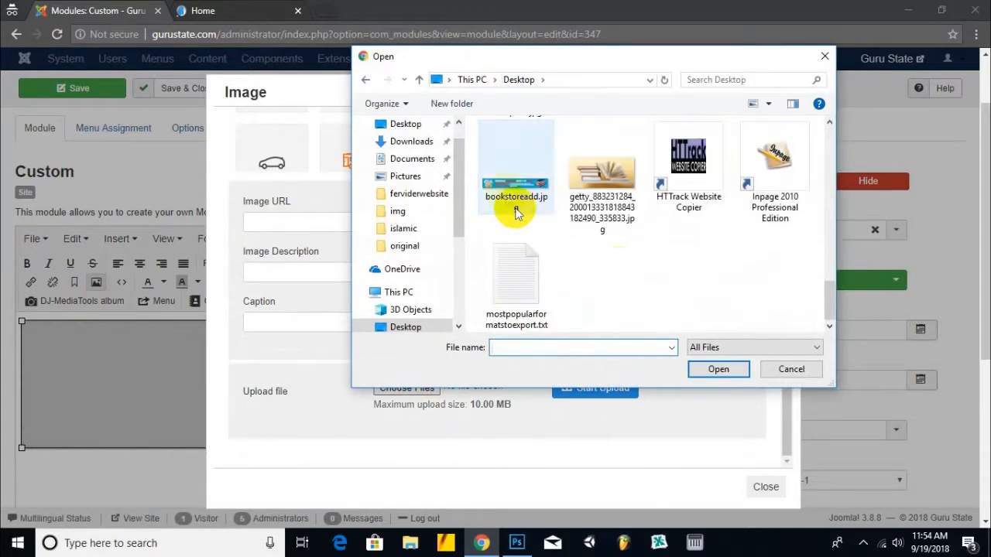
click(516, 213)
click(718, 369)
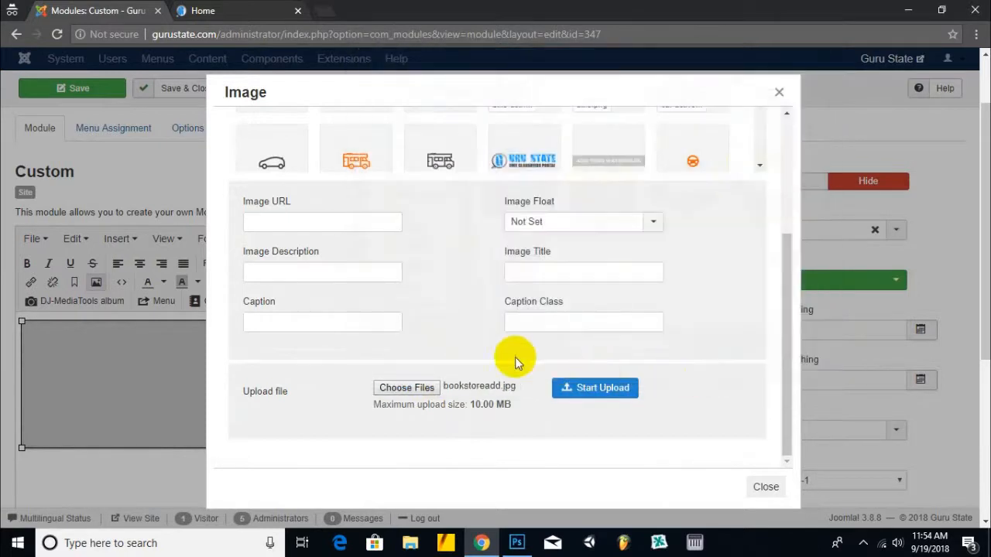
click(581, 391)
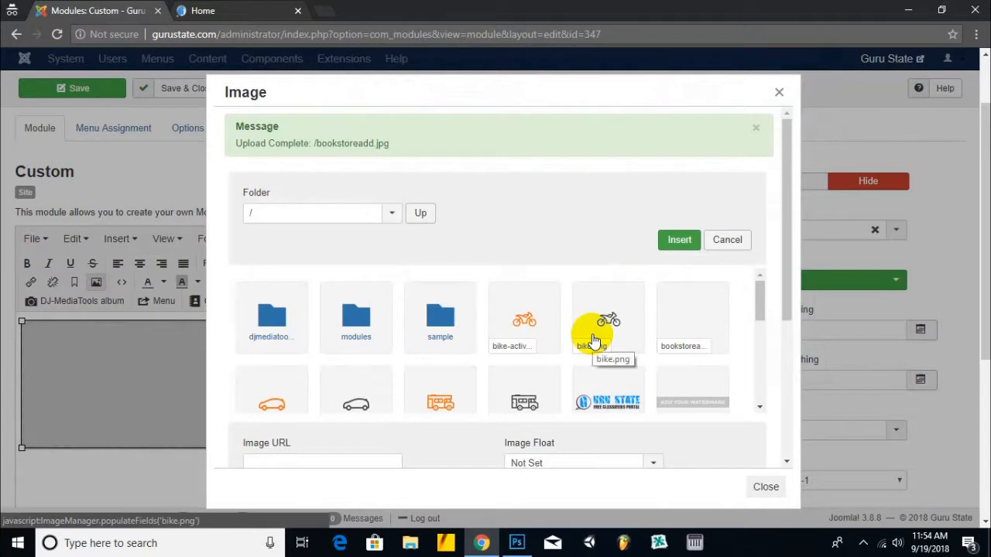
scroll(593, 339, down, 1)
scroll(692, 301, up, 1)
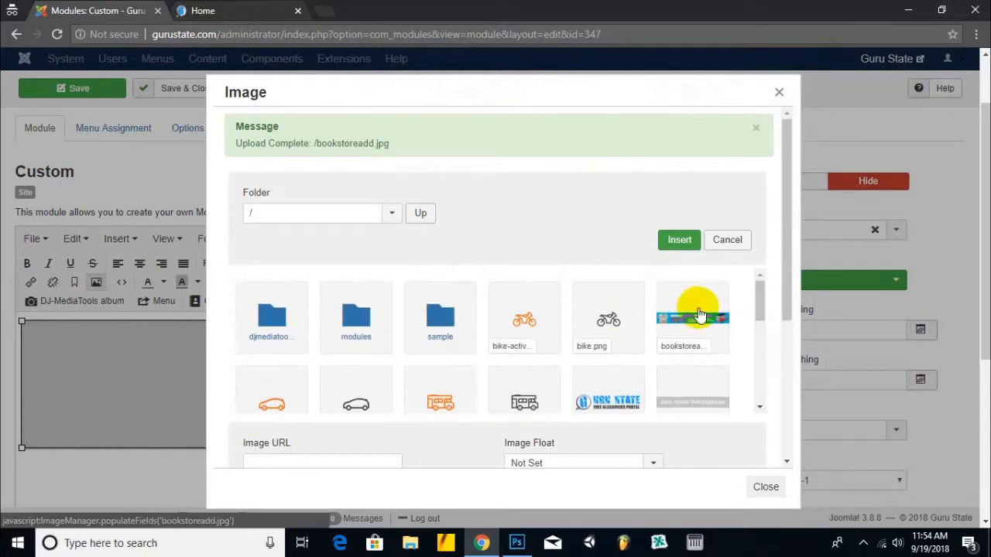
click(701, 310)
click(679, 239)
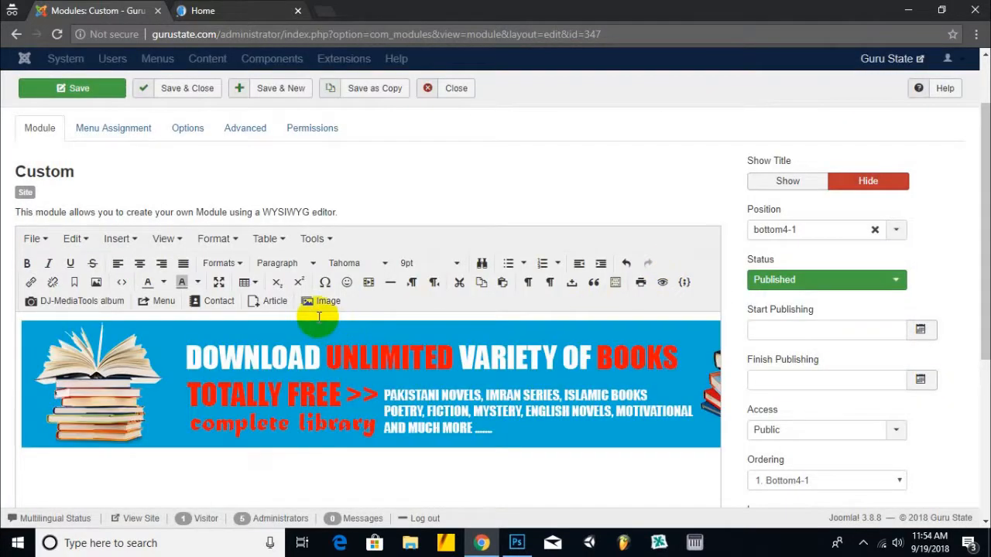
double_click(282, 375)
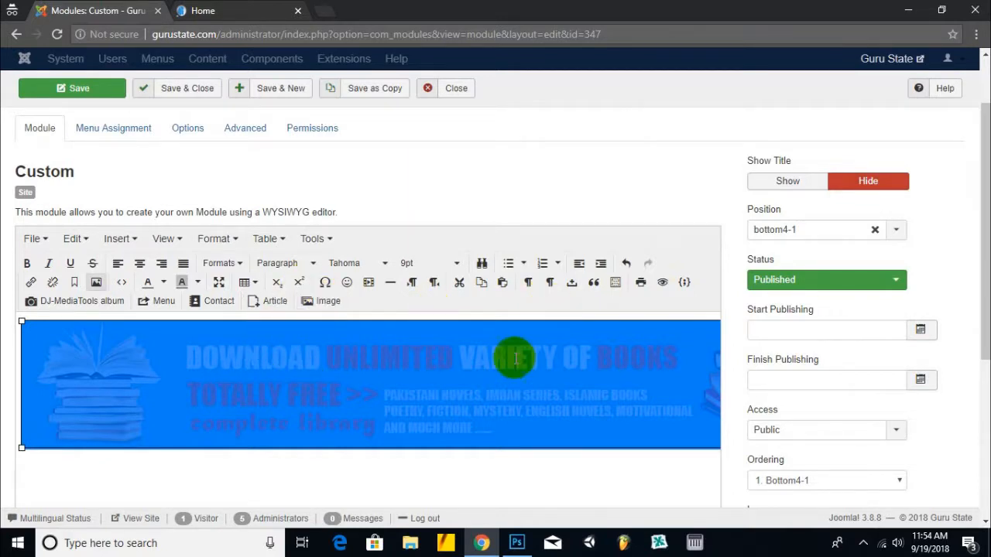
click(31, 281)
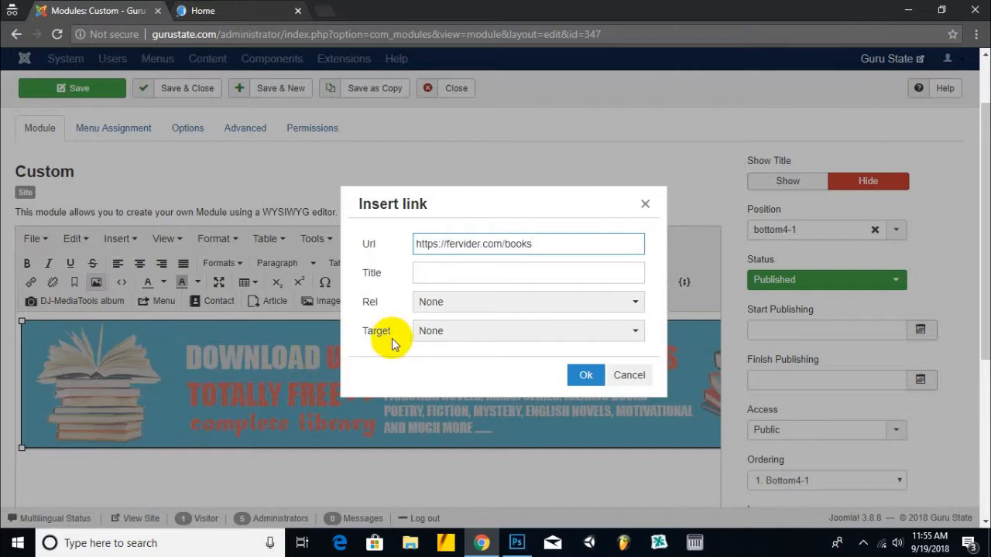
click(451, 337)
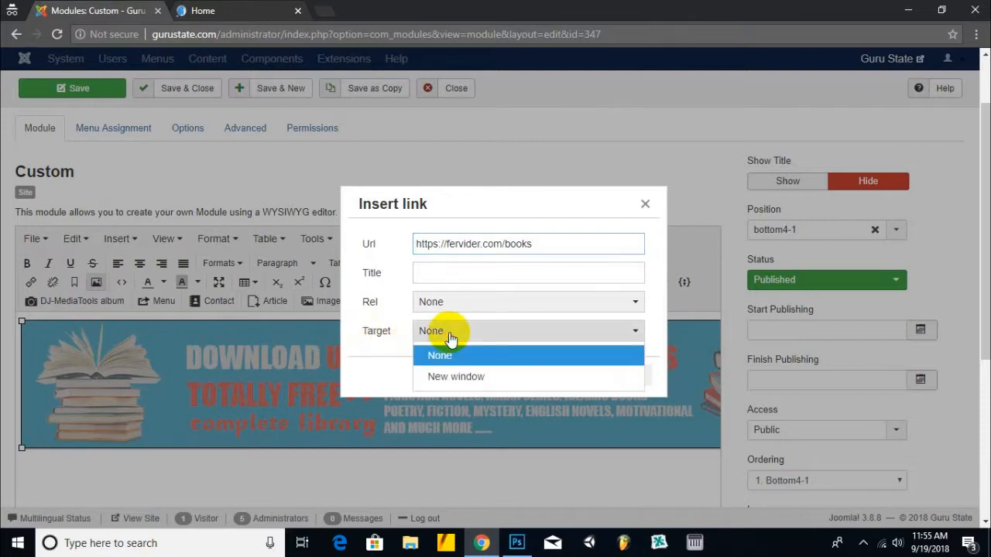
click(455, 378)
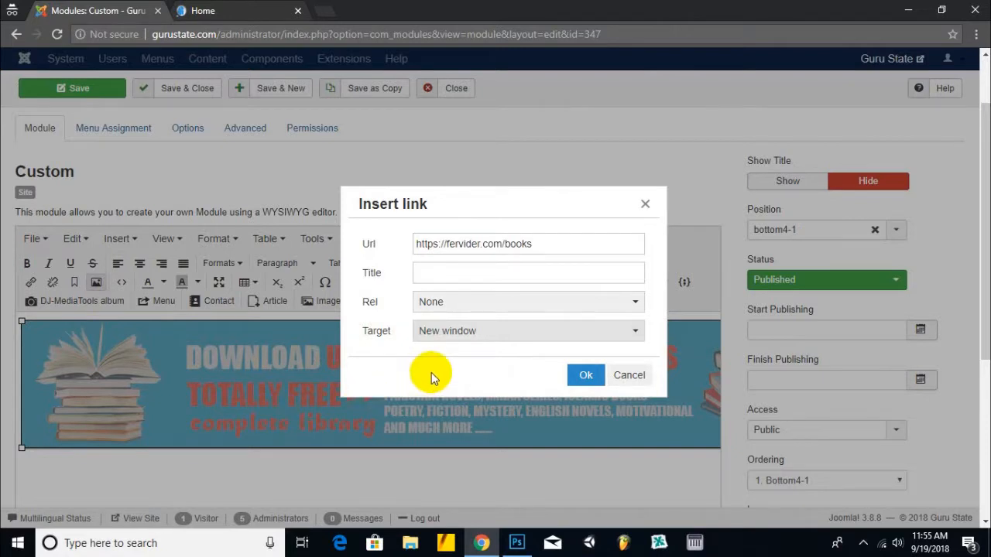
click(585, 377)
click(106, 94)
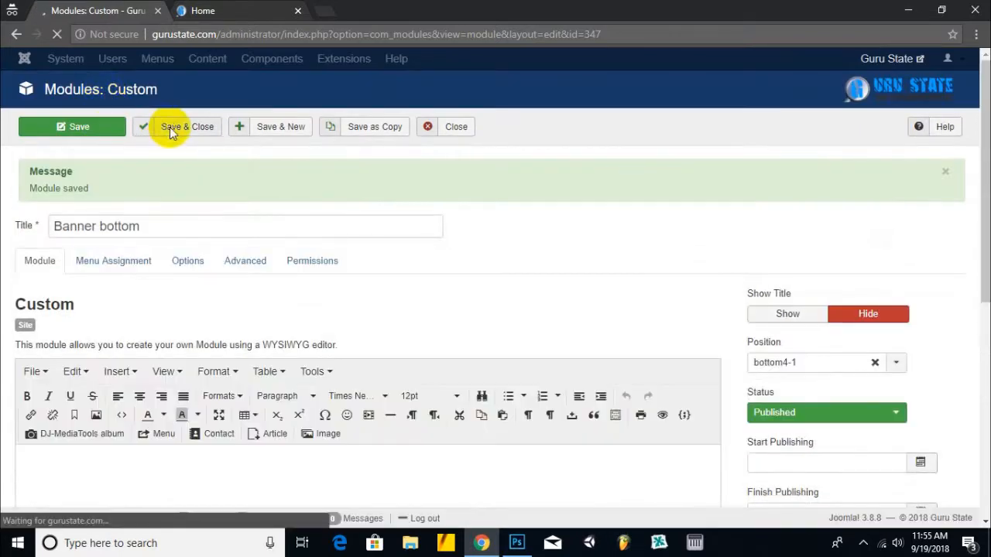
- Save the banner module and reload the front page to see the books banner
click(171, 126)
click(214, 16)
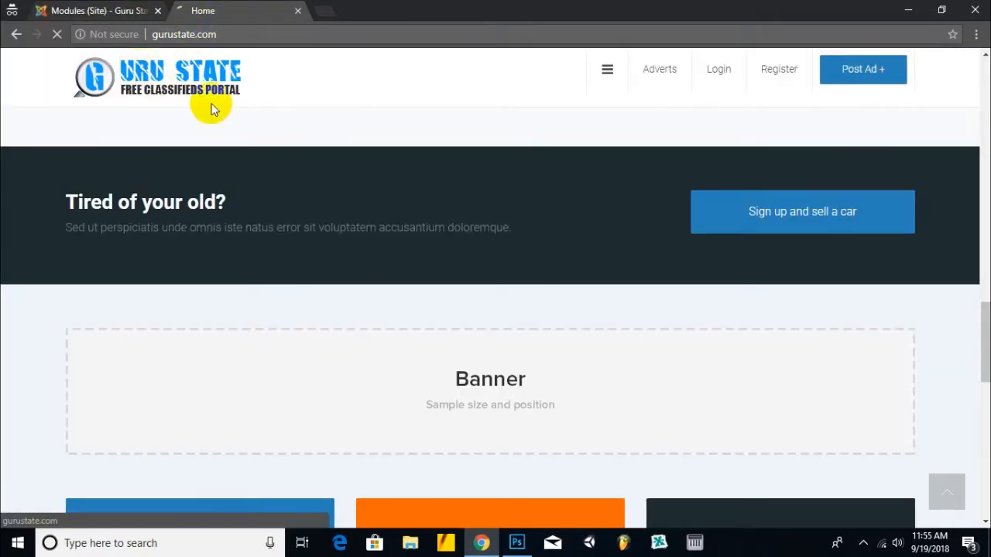
key(F5)
scroll(372, 183, down, 10)
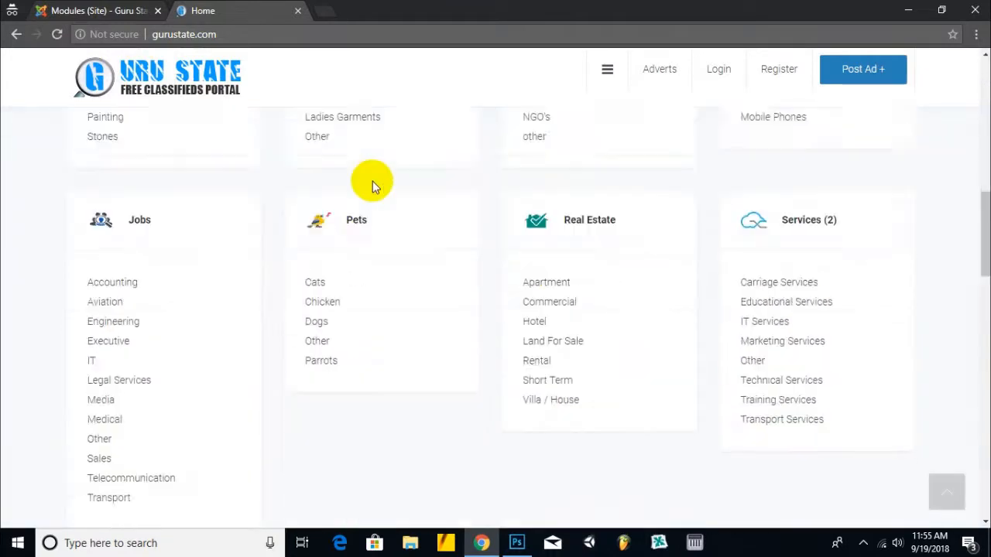
scroll(372, 183, down, 3)
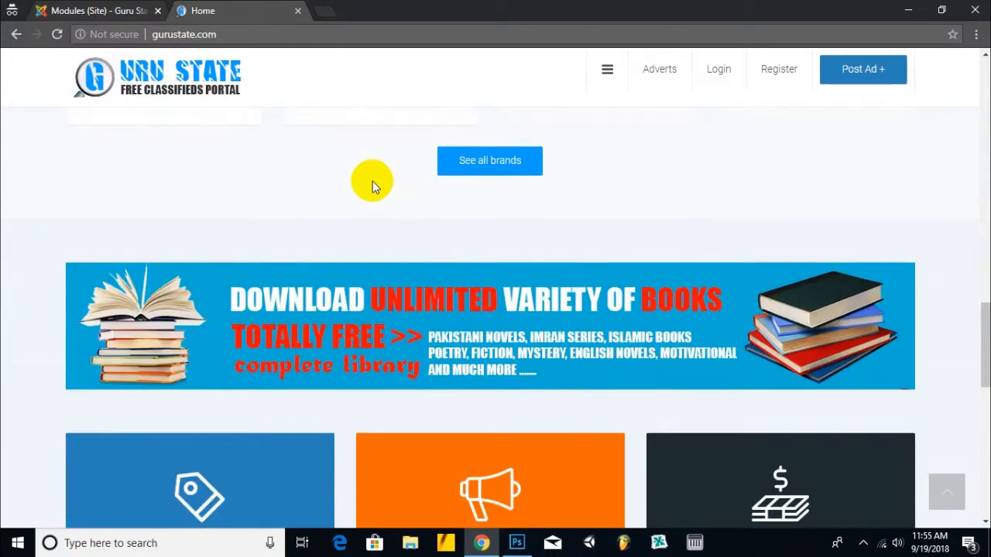
- Test the books banner link to the Fervider Book Store, then close that tab
click(333, 328)
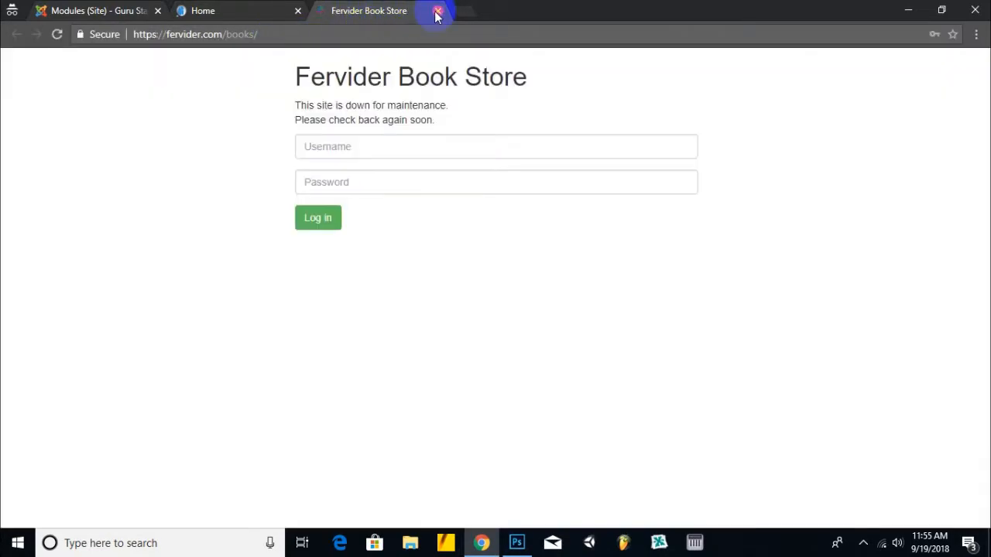
click(436, 13)
scroll(498, 209, down, 4)
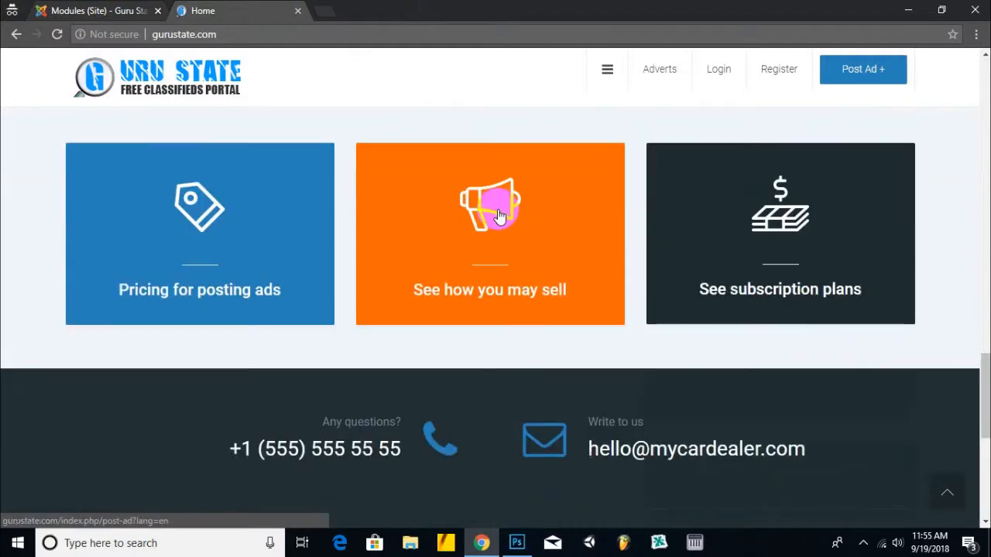
scroll(464, 263, up, 1)
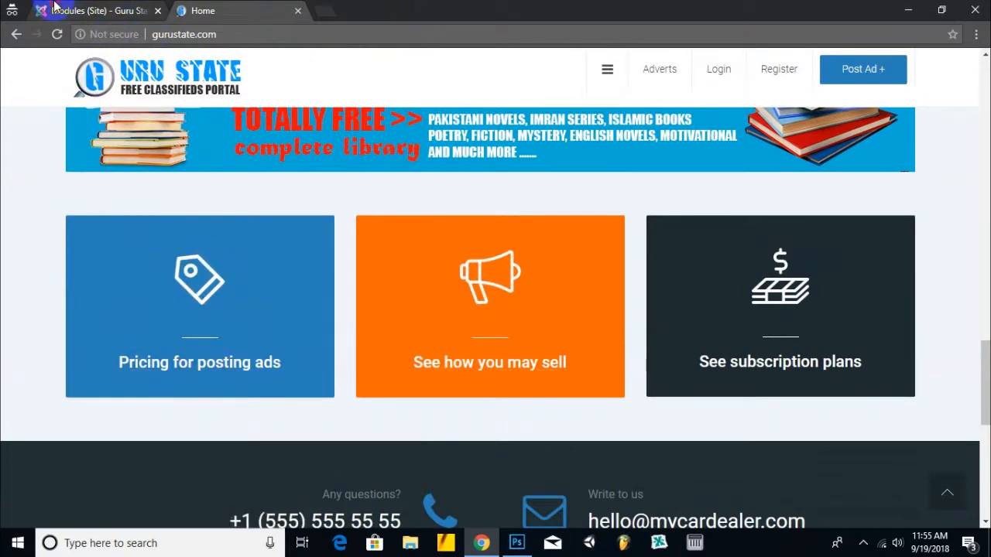
- Search the site modules for 'pri' and trash the Pricing for posting ads module
click(93, 10)
drag(240, 225, 166, 232)
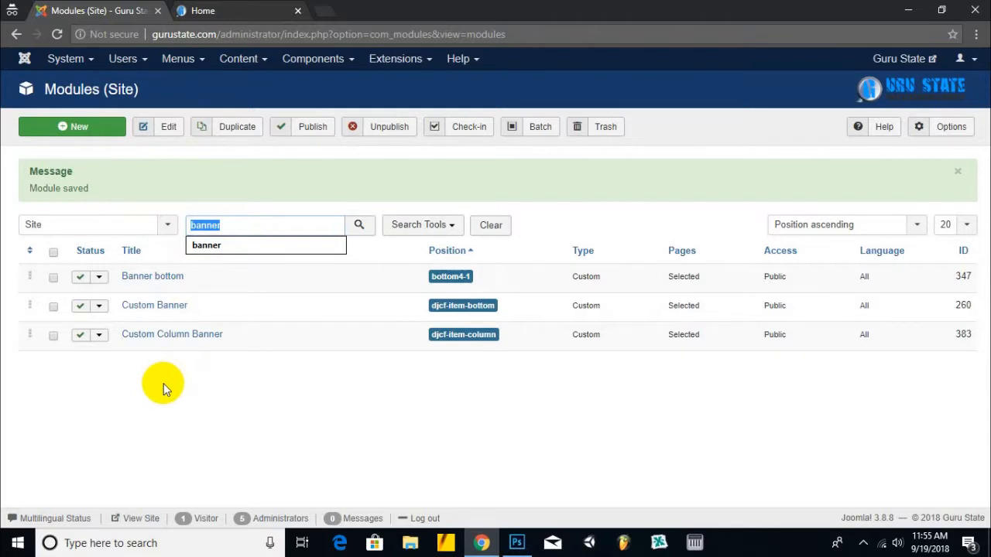
text(pr)
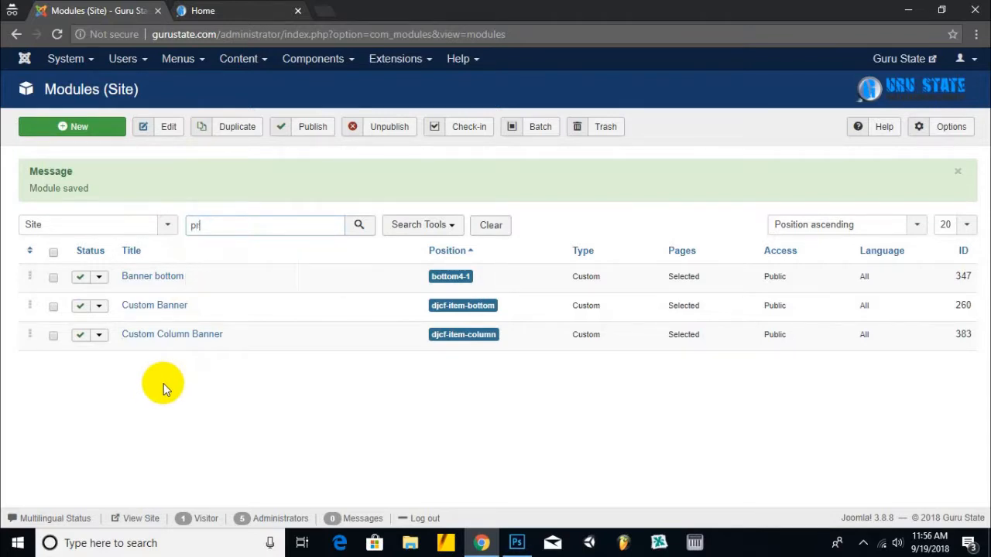
text(i)
key(Return)
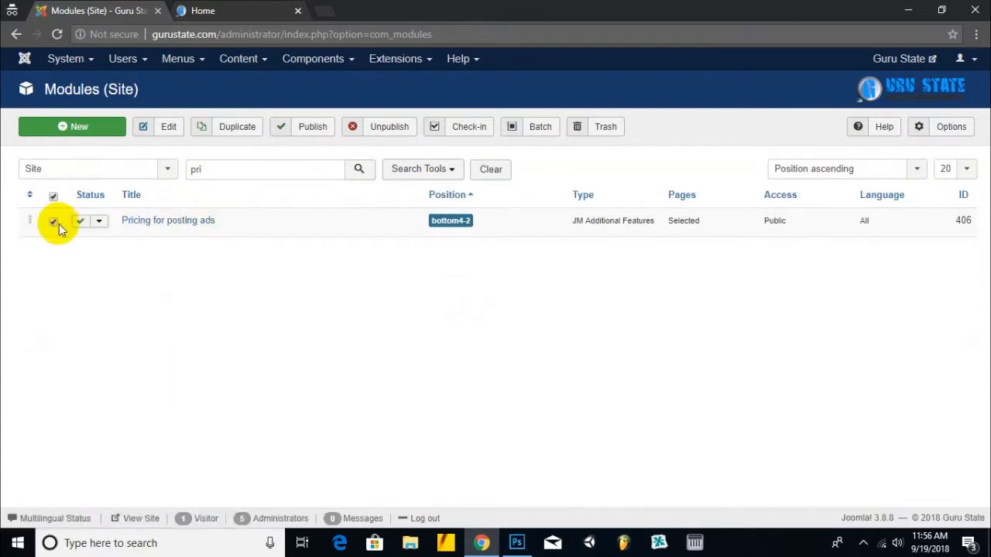
click(600, 127)
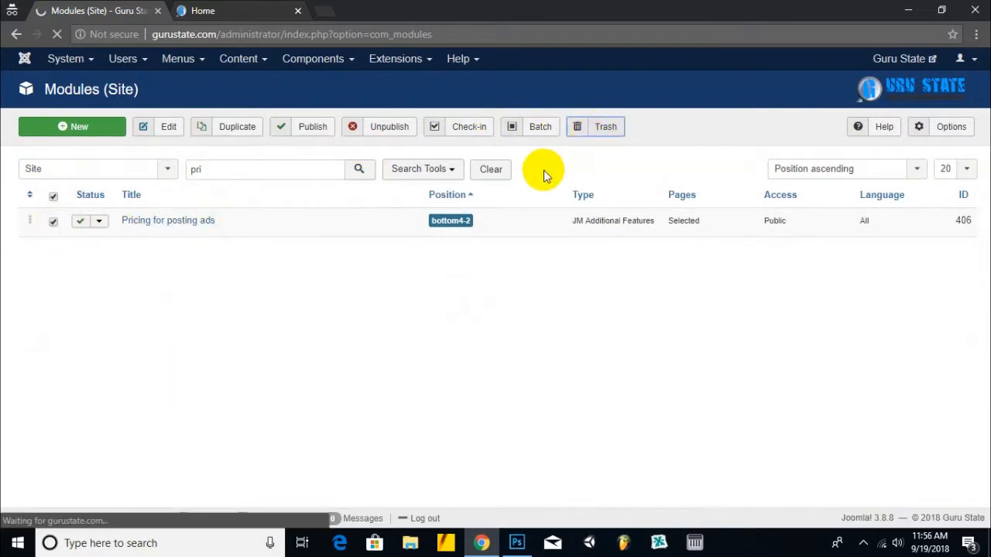
- Search for 'see' and tick the See how you may sell and See subscription plans modules
click(248, 11)
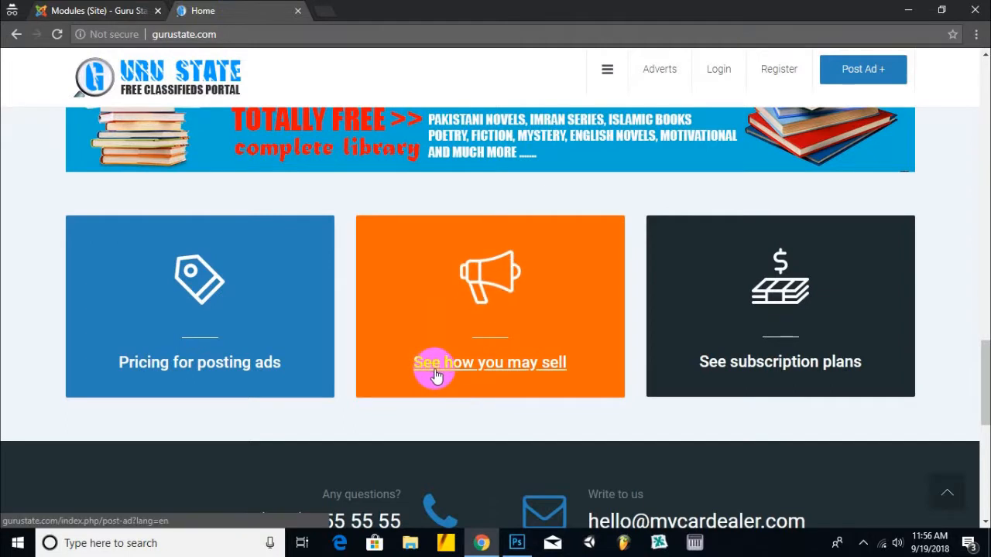
click(122, 9)
drag(225, 225, 116, 217)
text(see)
key(Return)
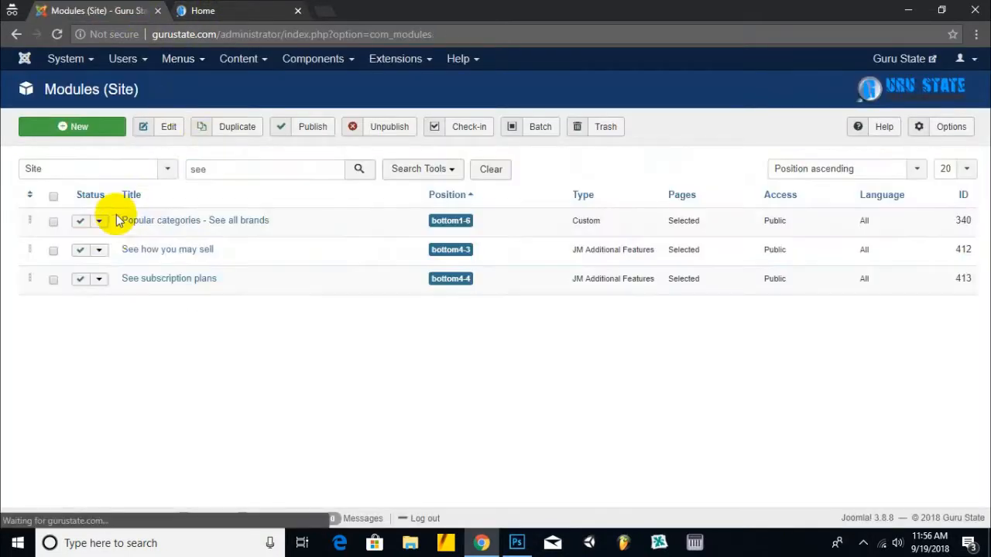
click(54, 251)
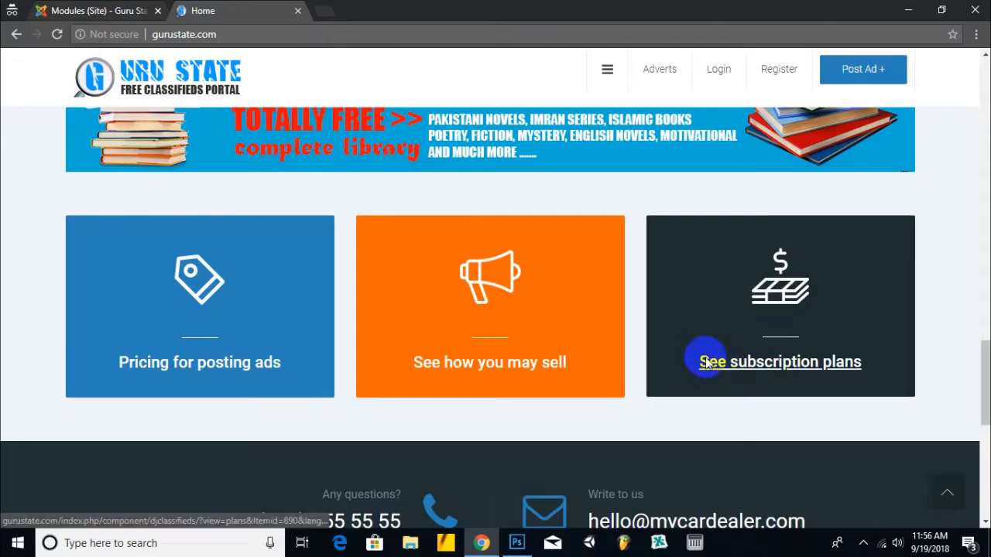
click(116, 10)
click(54, 306)
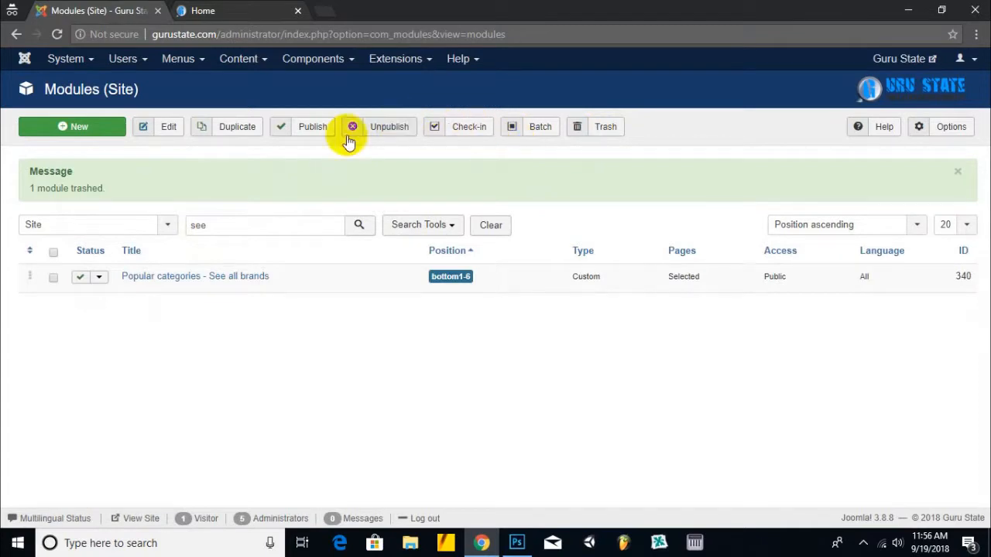
click(202, 11)
key(F5)
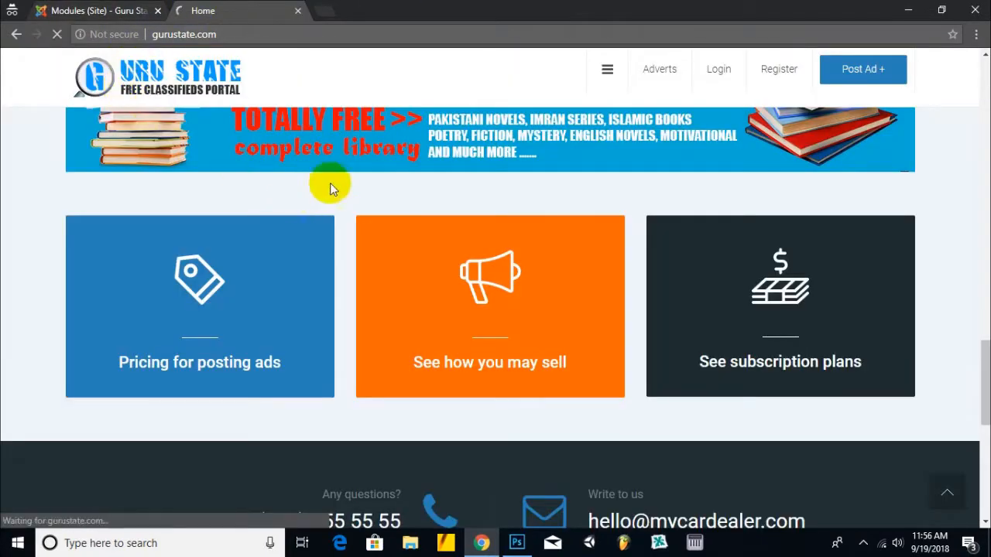
scroll(361, 217, down, 15)
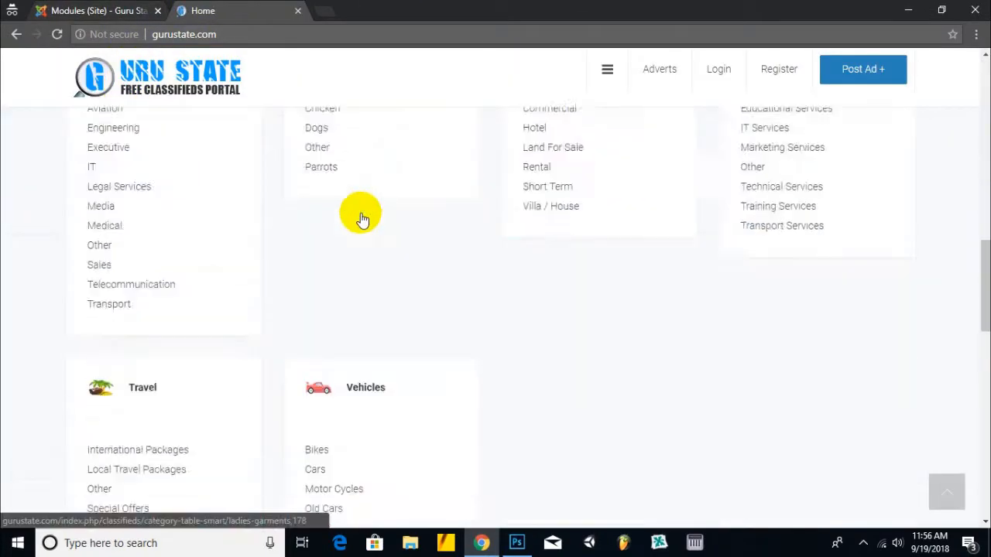
scroll(361, 220, down, 3)
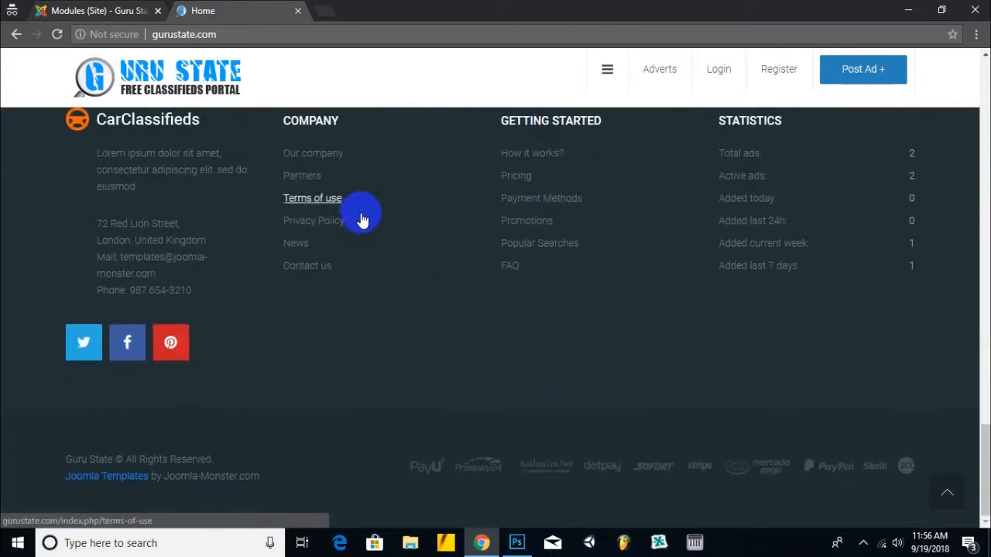
scroll(378, 250, up, 5)
scroll(371, 240, down, 2)
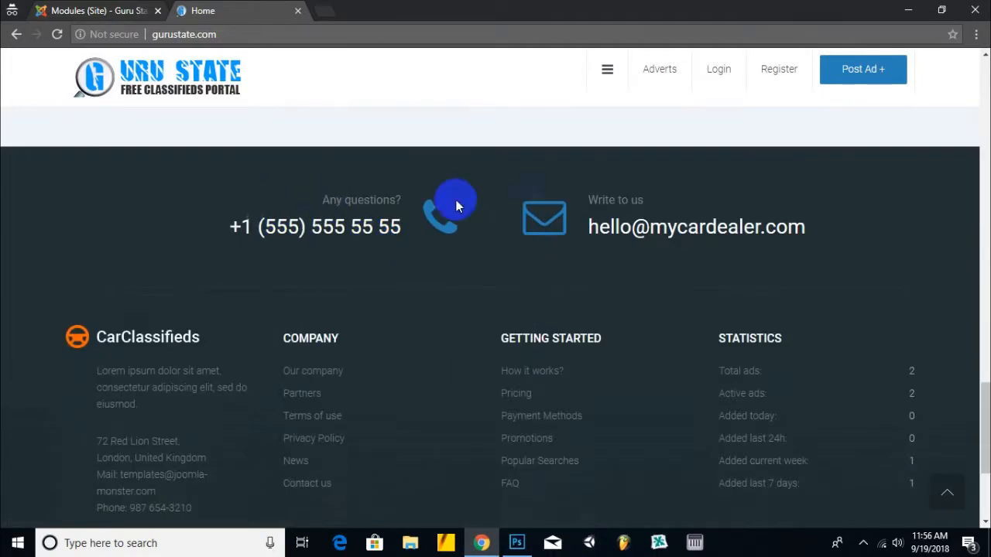
drag(855, 221, 272, 199)
click(286, 206)
click(99, 10)
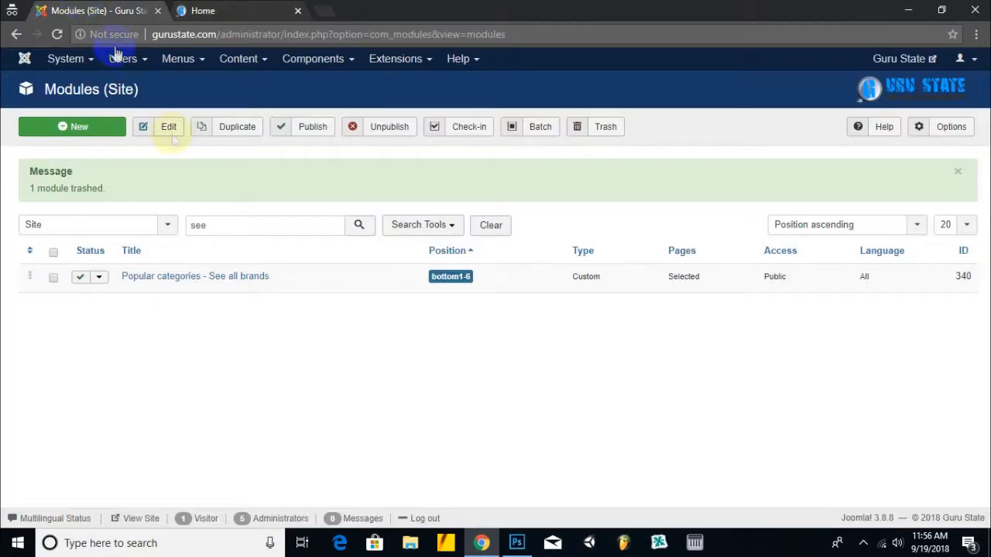
double_click(222, 235)
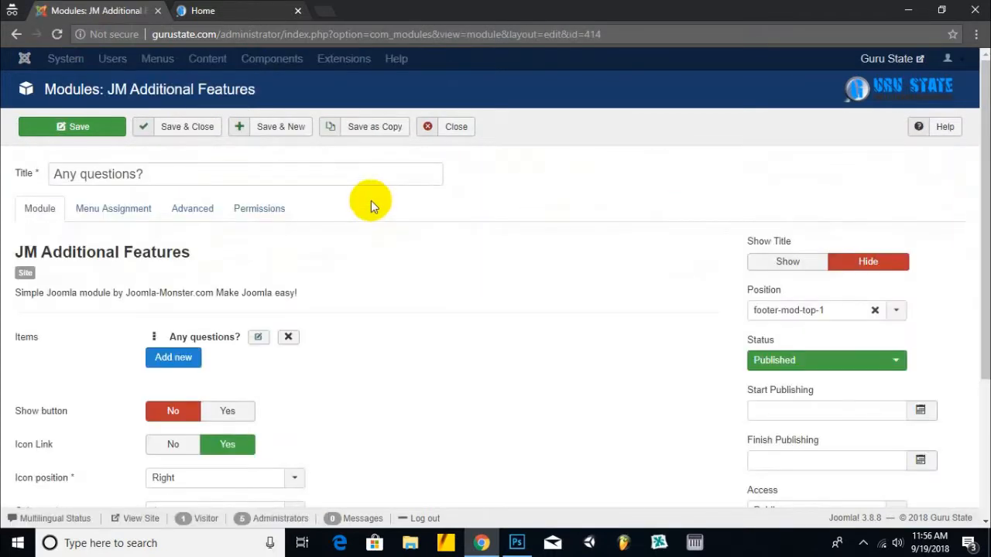
- Review the module's Menu Assignment, Advanced and Permissions settings
scroll(370, 200, down, 3)
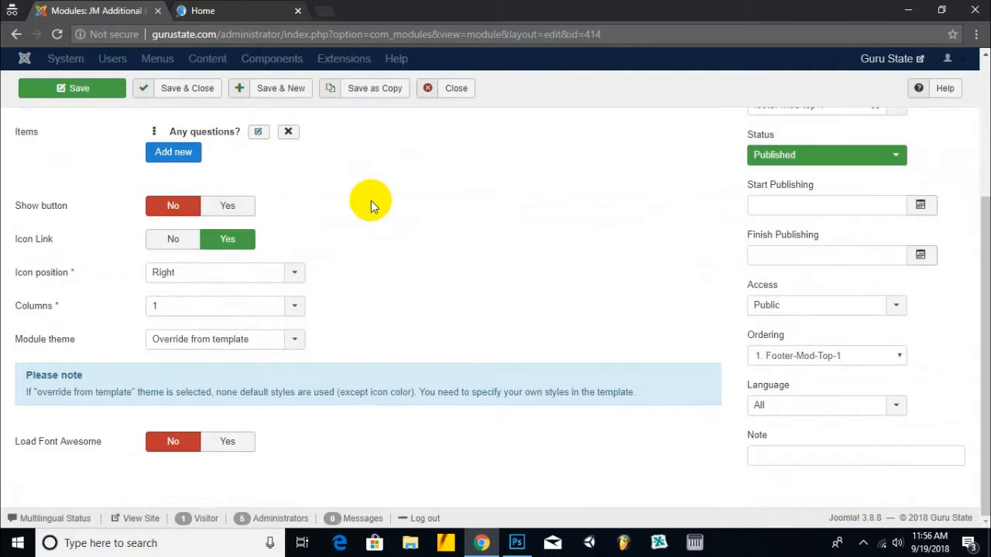
scroll(349, 243, up, 3)
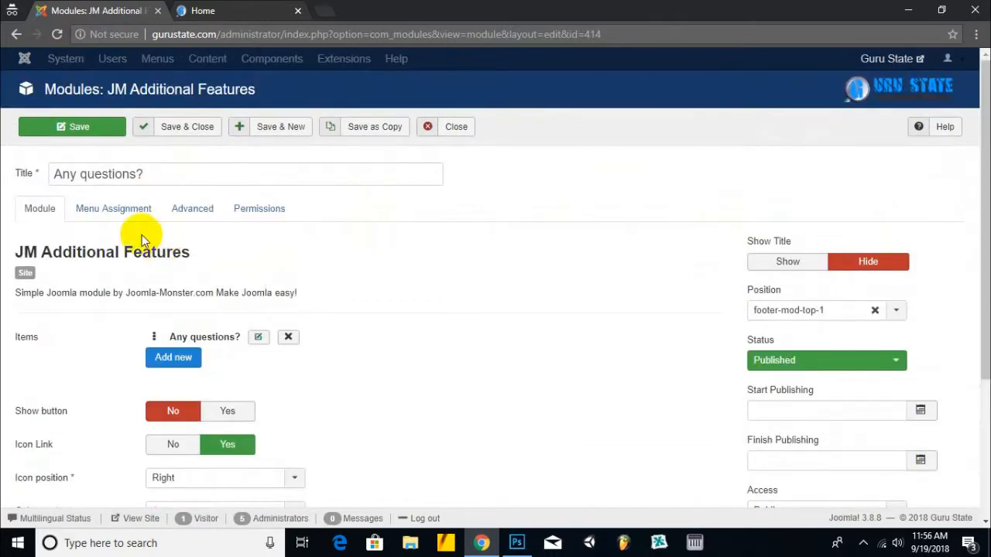
scroll(187, 248, down, 2)
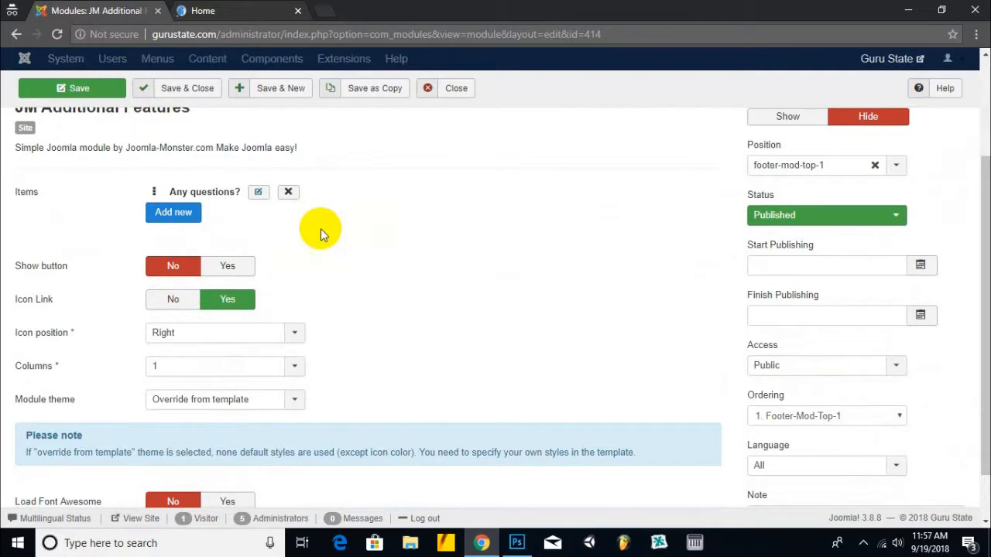
scroll(94, 225, up, 3)
click(125, 217)
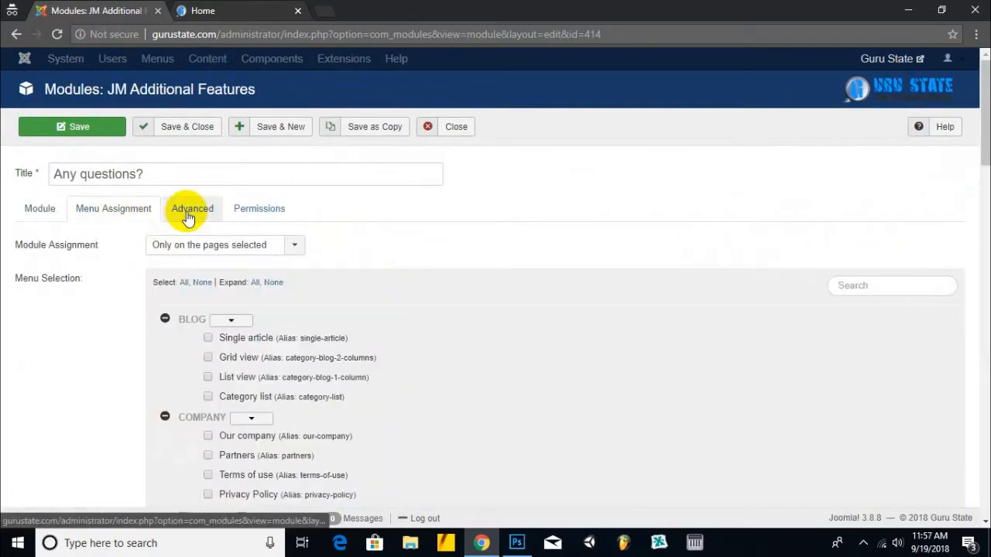
click(193, 207)
scroll(248, 278, down, 1)
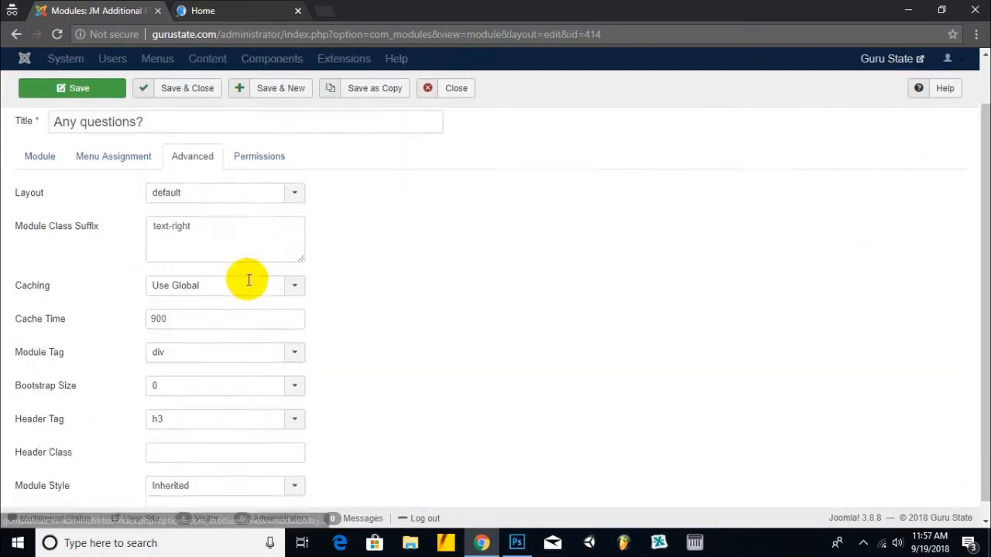
click(248, 139)
click(122, 149)
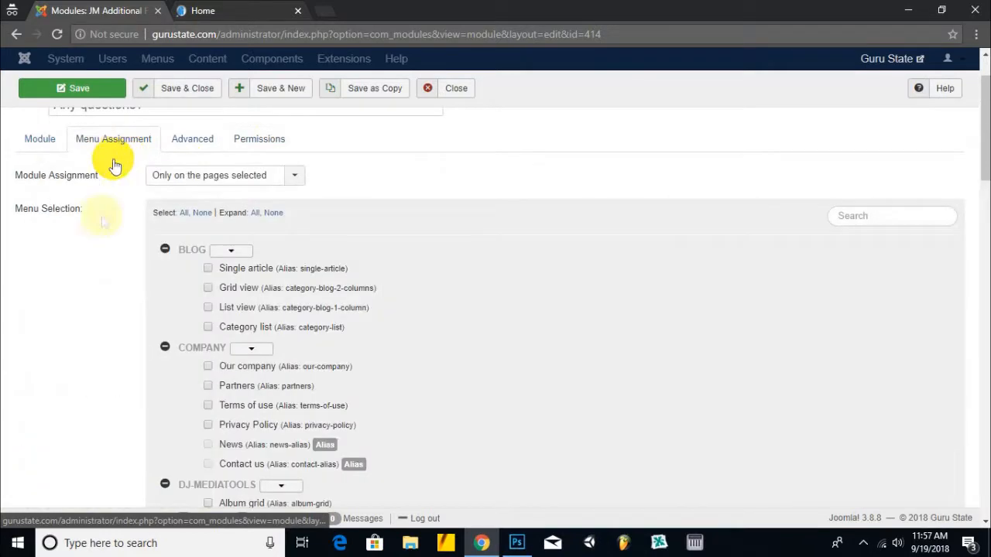
click(41, 142)
scroll(305, 243, down, 1)
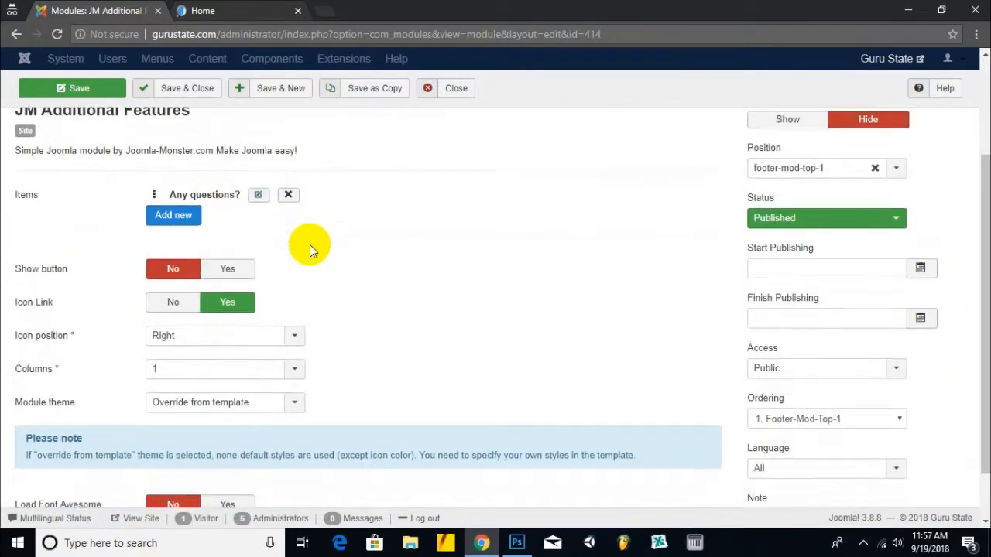
- Replace the Any questions? item's text with the new phone number and save the module
click(255, 197)
click(194, 267)
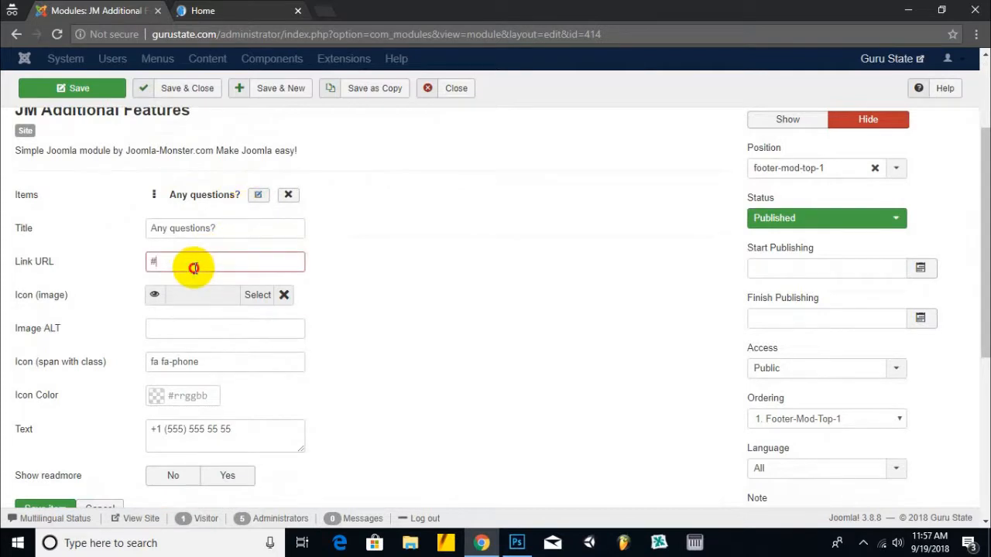
scroll(154, 294, down, 2)
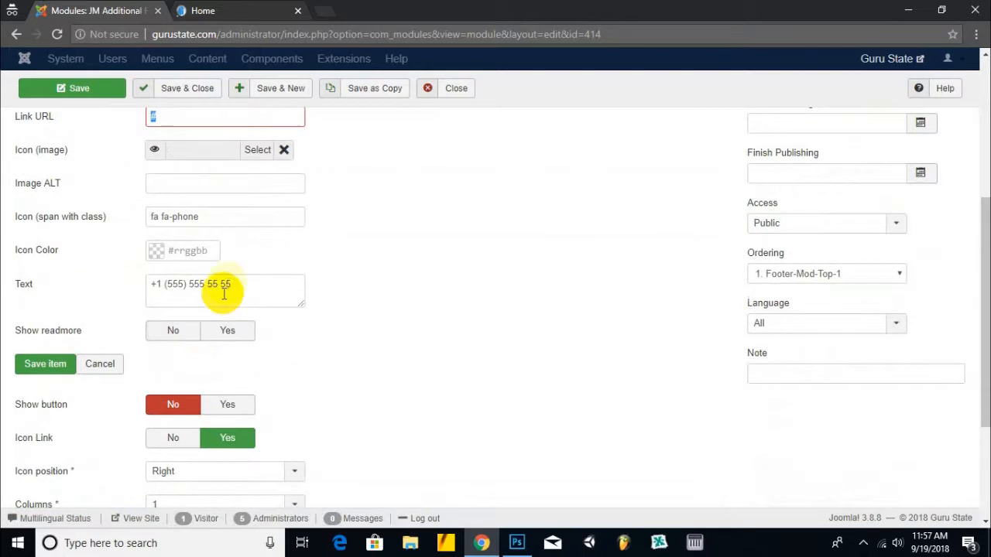
drag(230, 283, 158, 284)
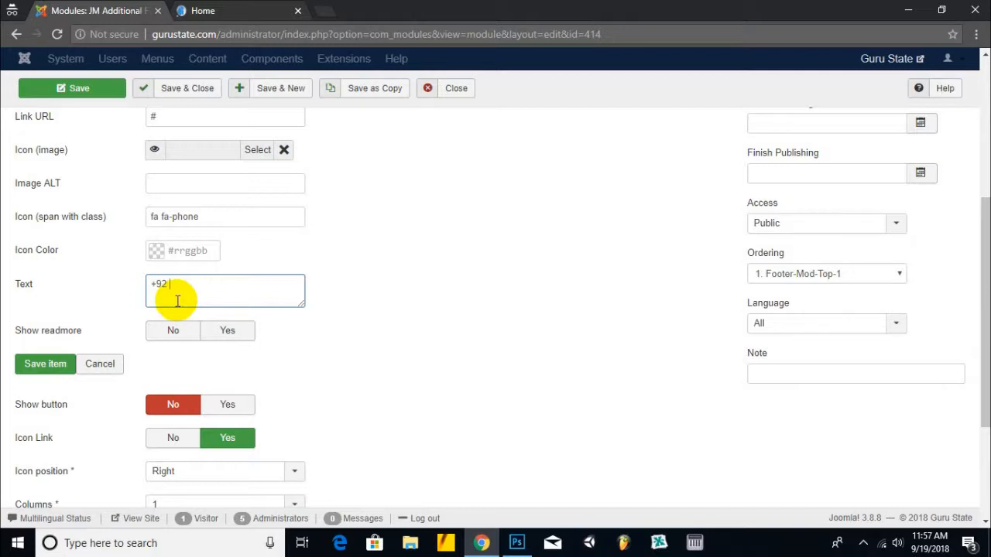
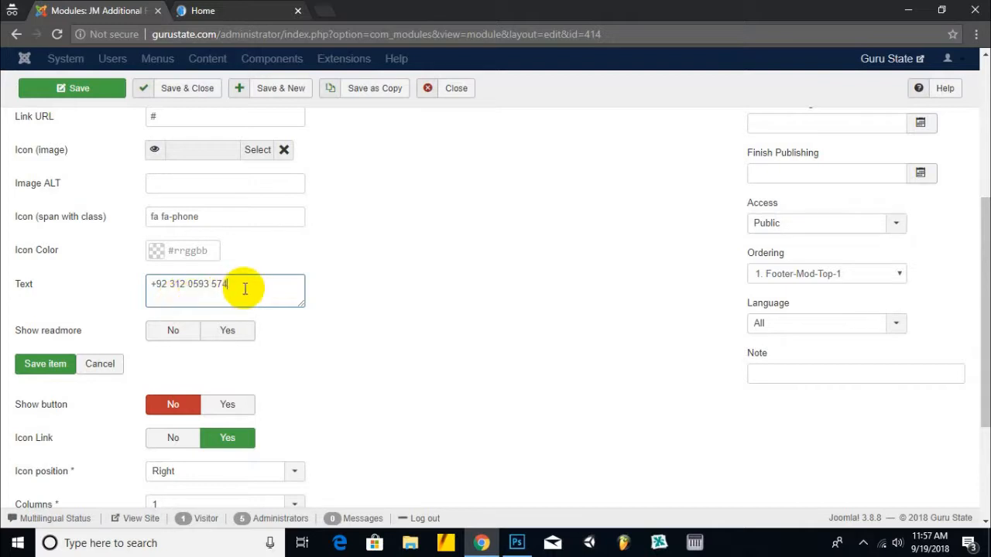
scroll(384, 267, up, 3)
click(226, 336)
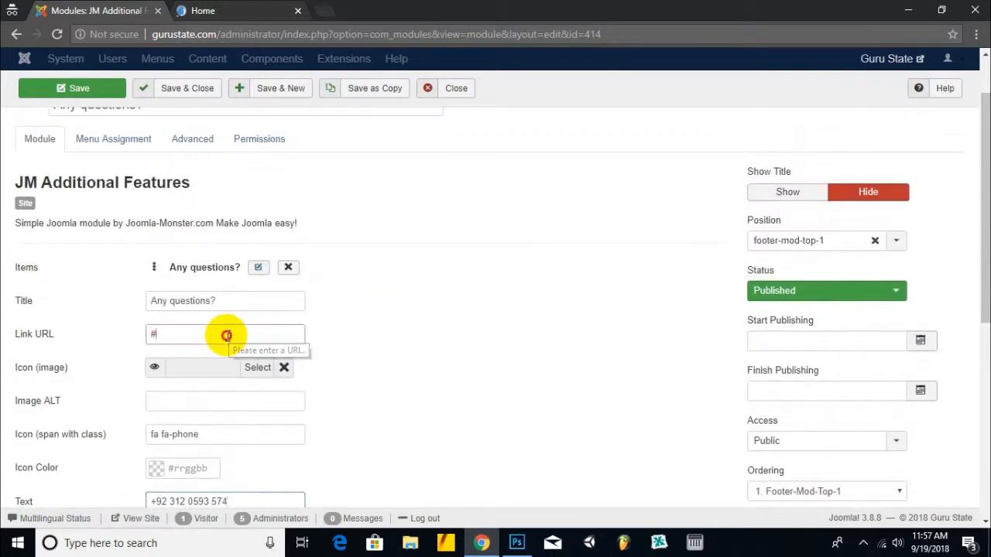
scroll(373, 303, down, 2)
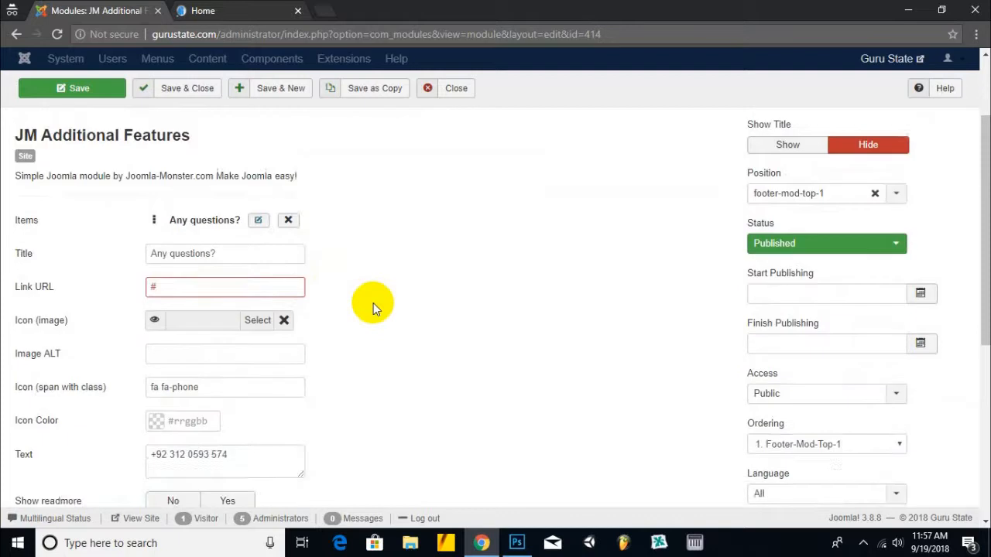
click(180, 90)
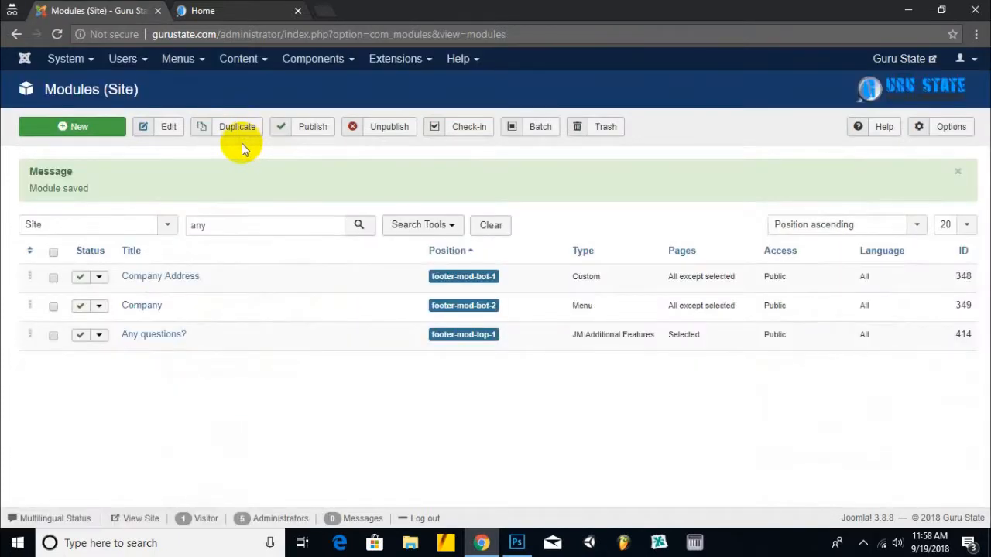
- Filter the site modules list by the search term 'write'
click(209, 10)
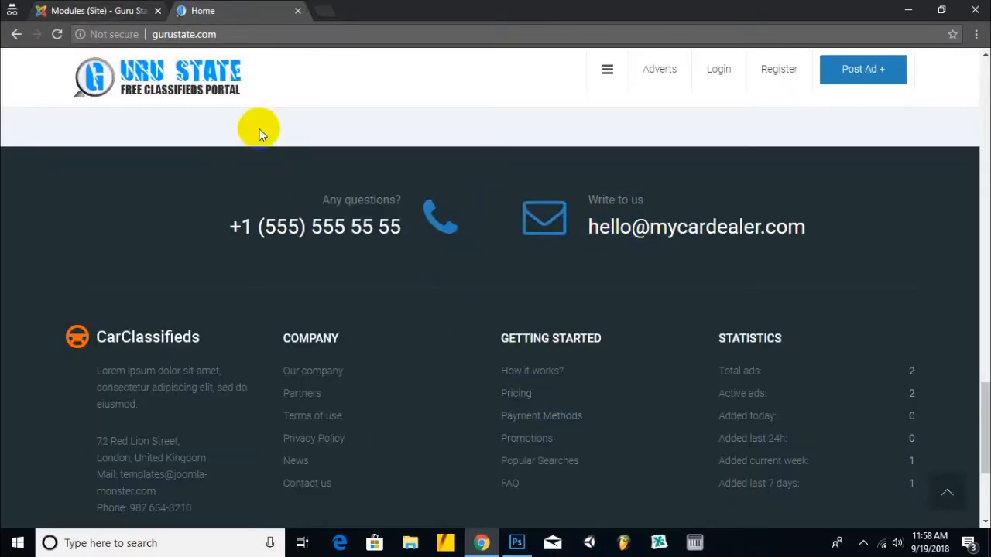
click(141, 11)
drag(208, 226, 139, 234)
text(write)
key(Return)
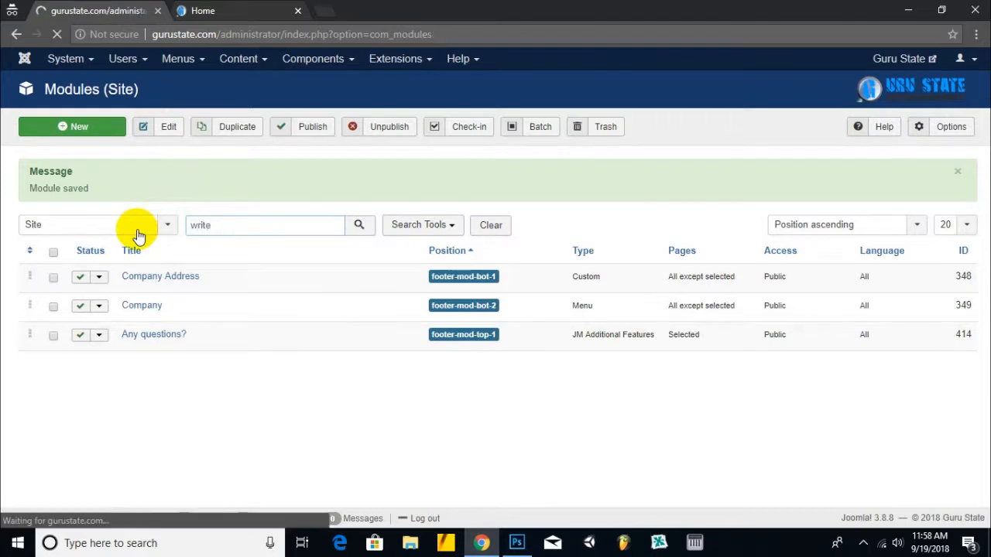
- Replace the Write to us item's old e-mail with the company's contact e-mail and save
click(141, 225)
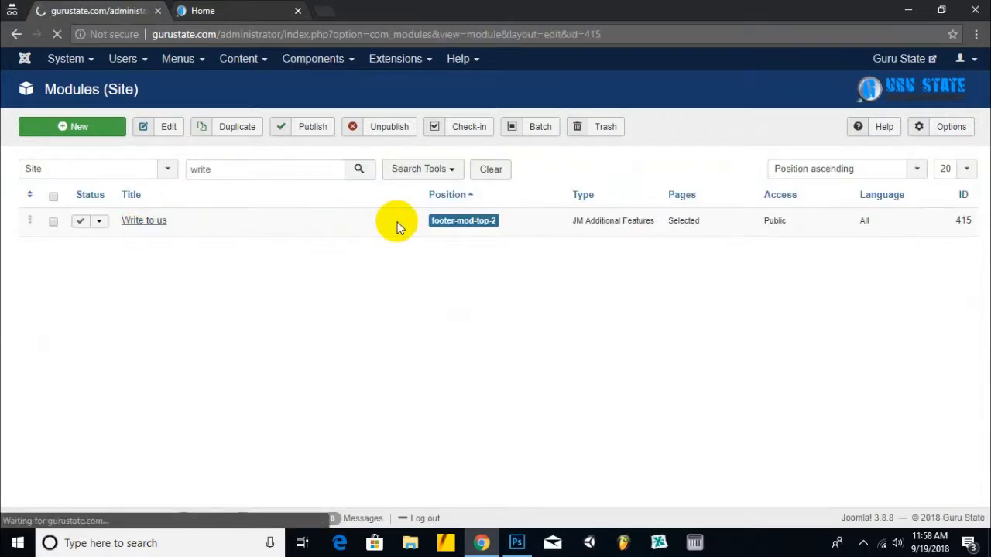
scroll(236, 343, down, 3)
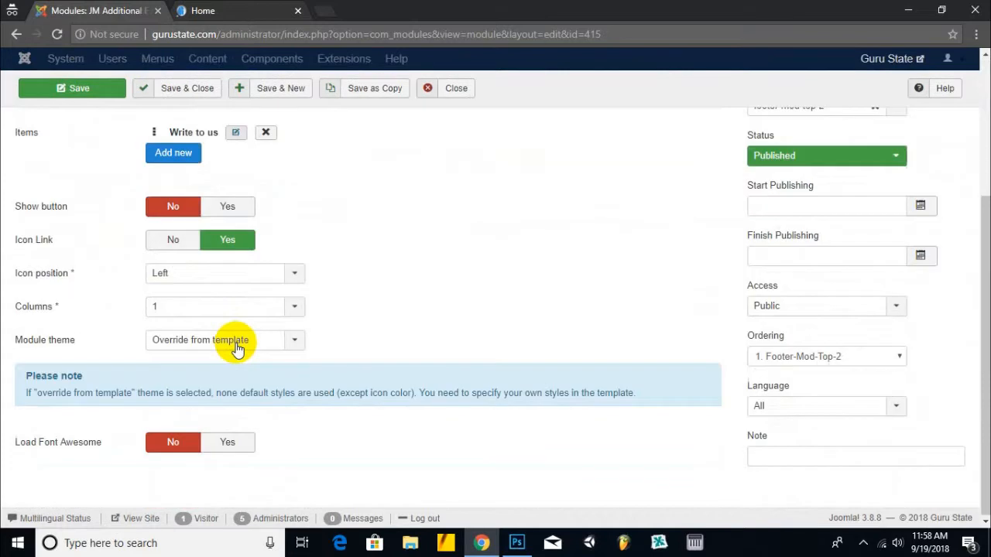
click(236, 132)
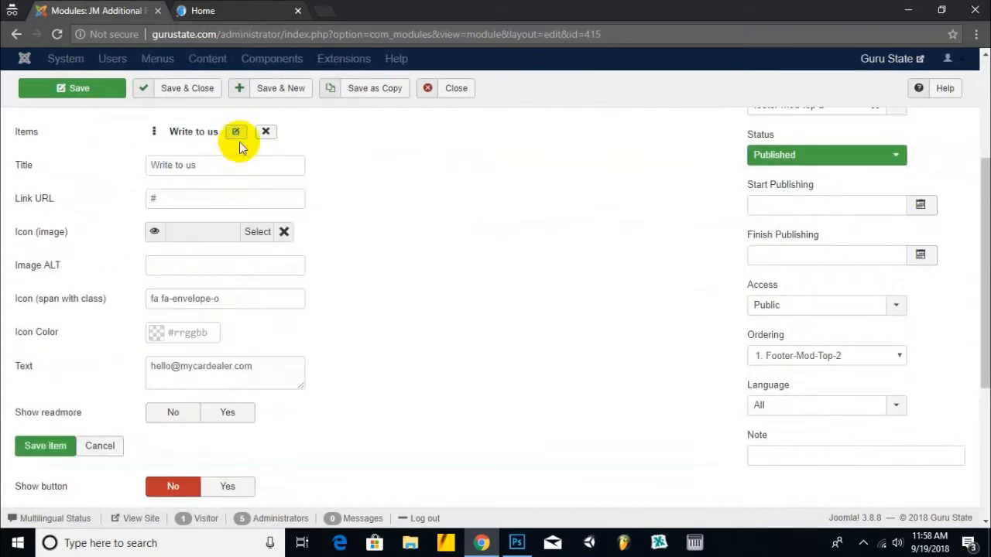
drag(260, 366, 6, 366)
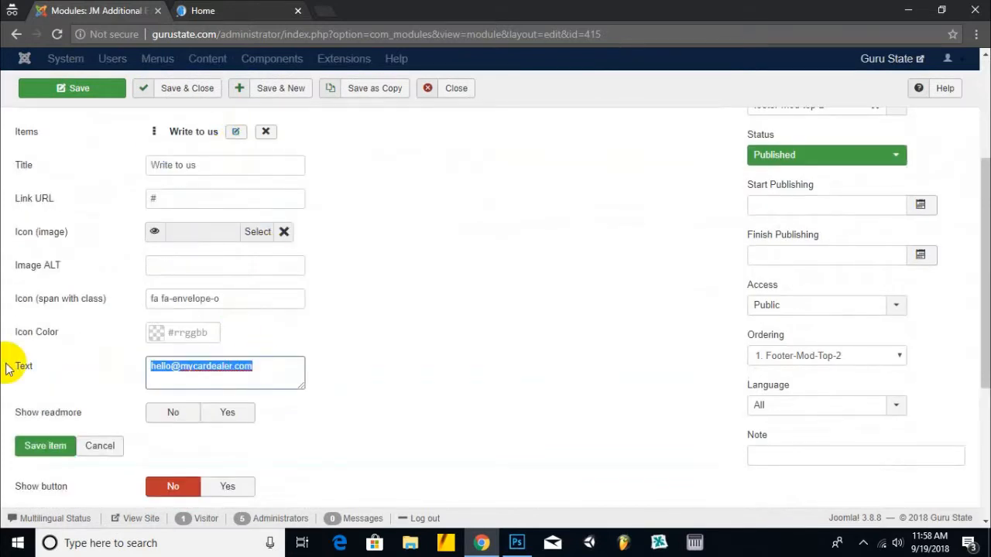
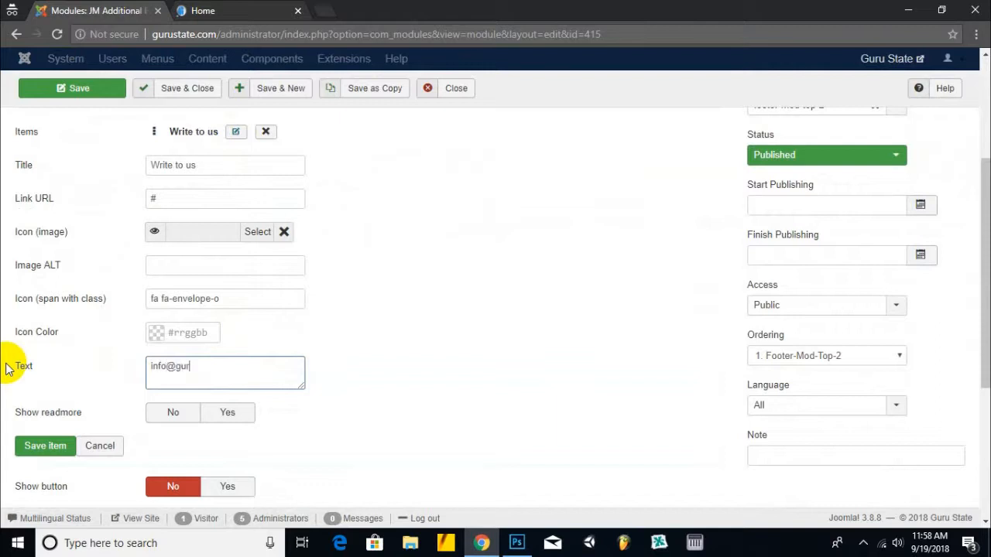
click(198, 95)
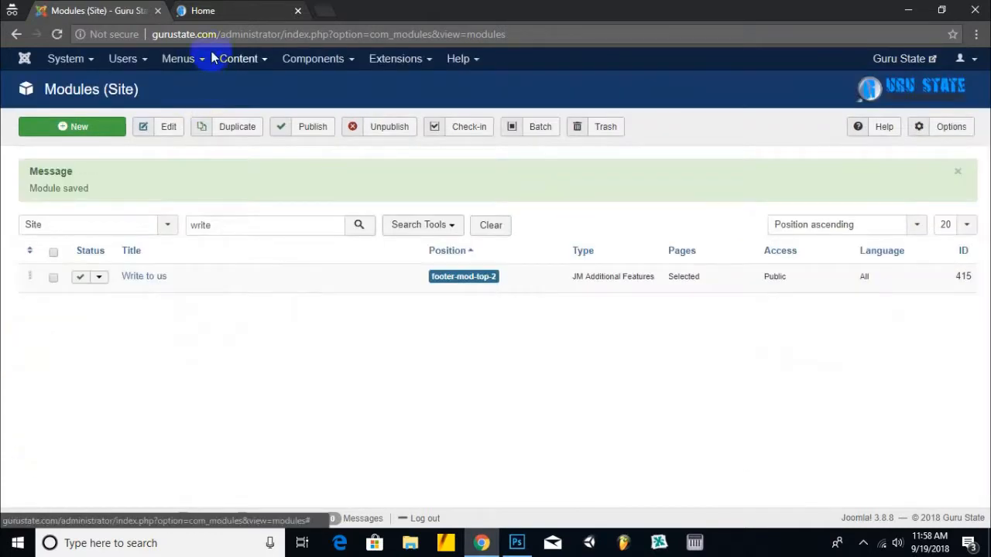
click(898, 60)
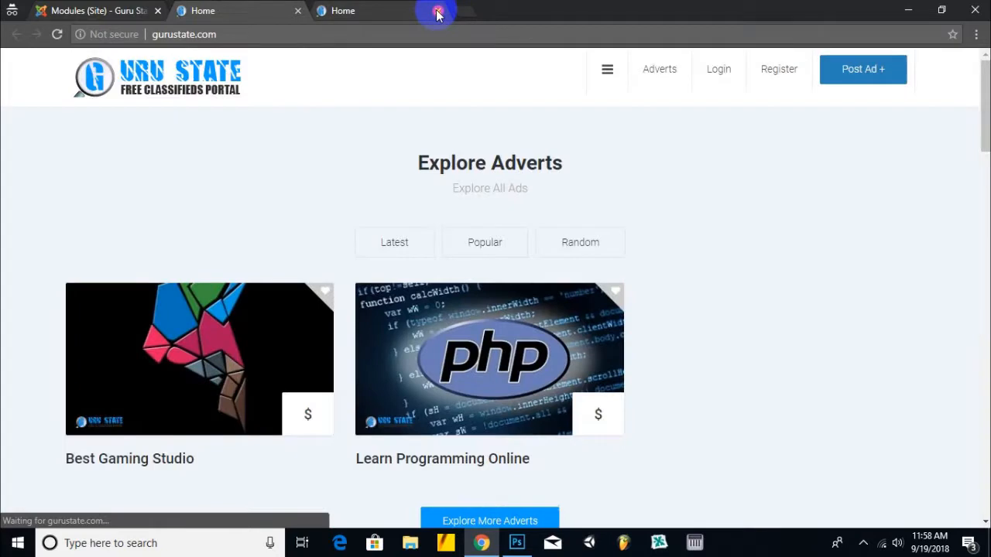
click(437, 11)
scroll(792, 190, down, 20)
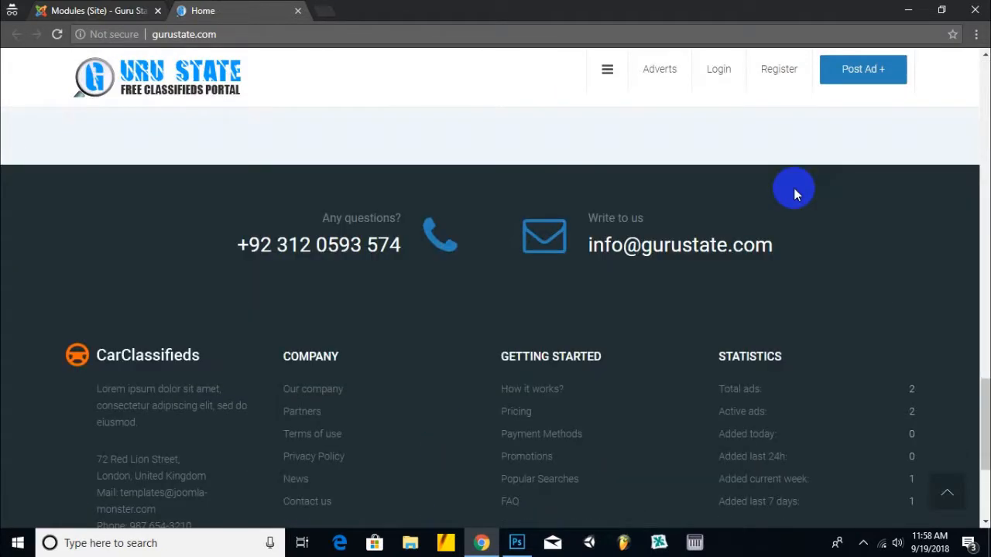
drag(590, 246, 823, 243)
drag(219, 252, 398, 266)
drag(565, 263, 764, 304)
click(474, 286)
scroll(473, 283, down, 2)
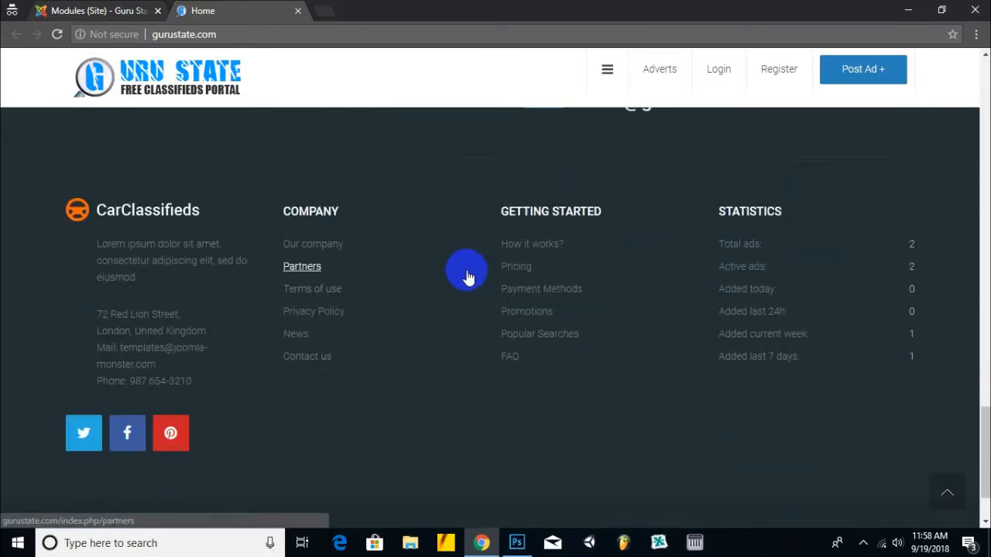
drag(198, 220, 99, 215)
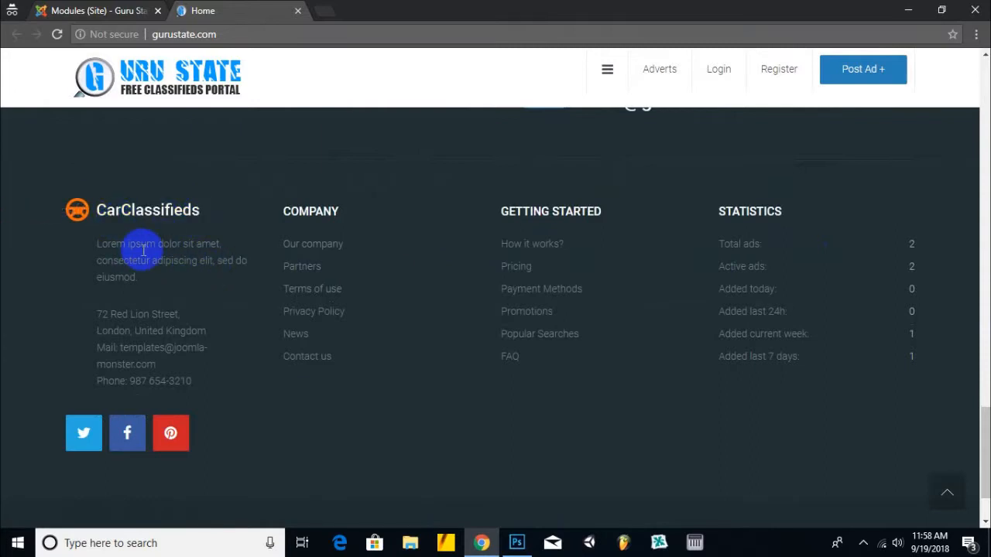
drag(193, 384, 48, 205)
click(55, 156)
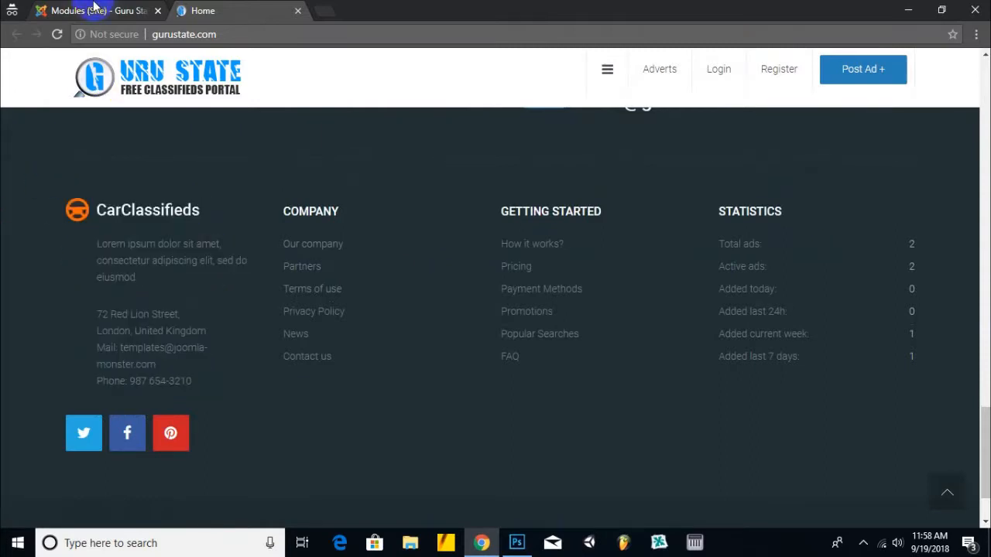
click(93, 10)
drag(237, 223, 137, 214)
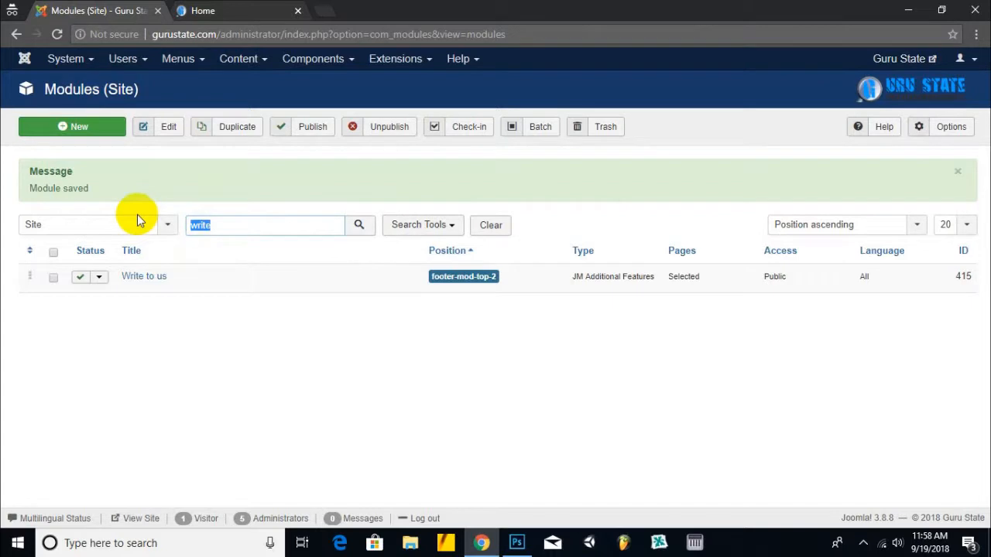
- Search the modules for 'car', then append /?tp=1 to the site address in the Home tab
text(car)
key(Return)
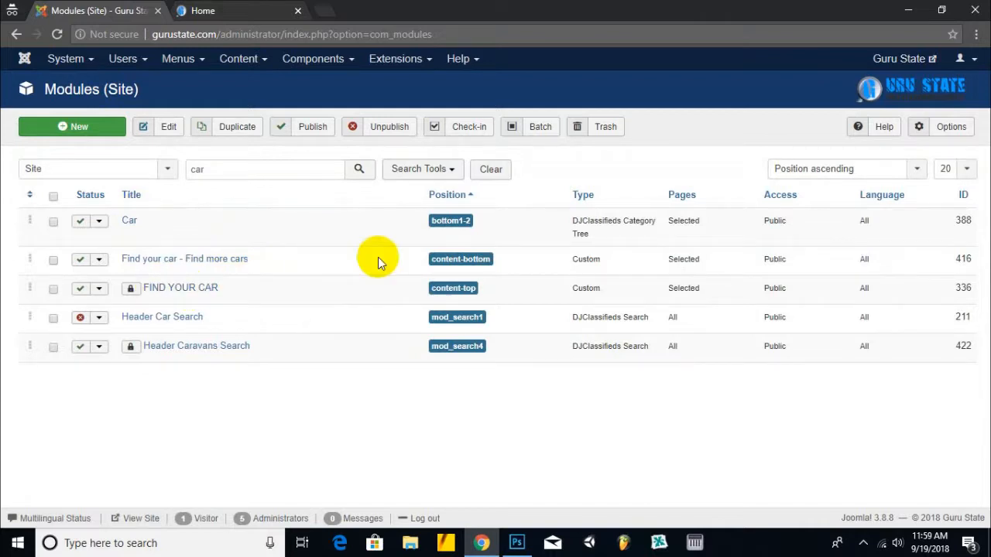
click(232, 12)
click(321, 35)
text(/?tp)
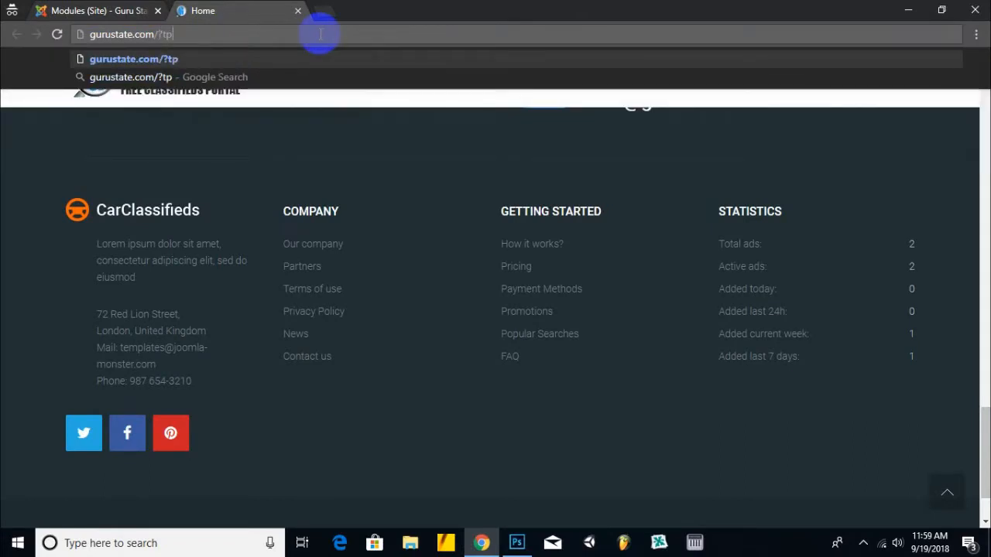
text(=1)
- Load gurustate.com/?tp=1 and scroll to the footer-mod-bot-1 through footer-mod-bot-4 position outlines
key(Return)
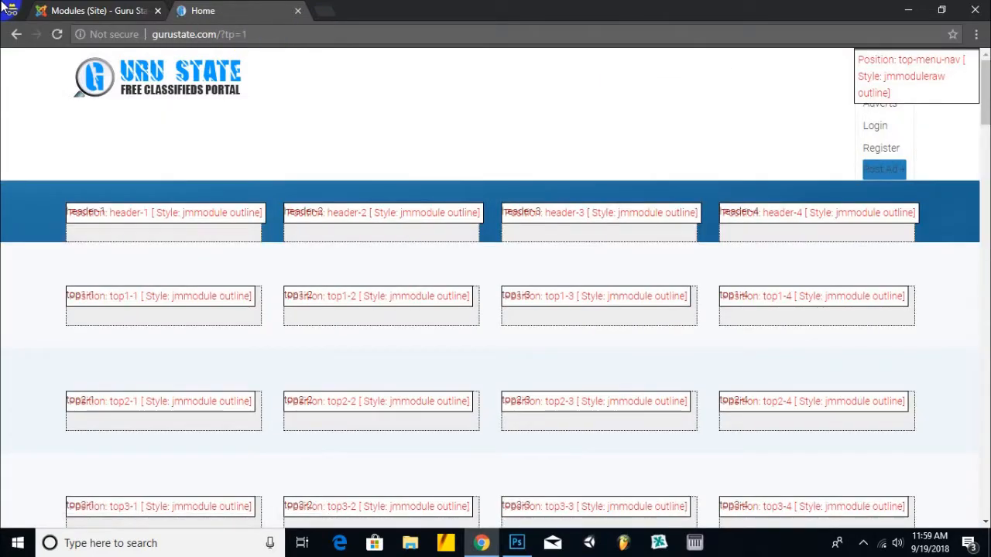
click(3, 6)
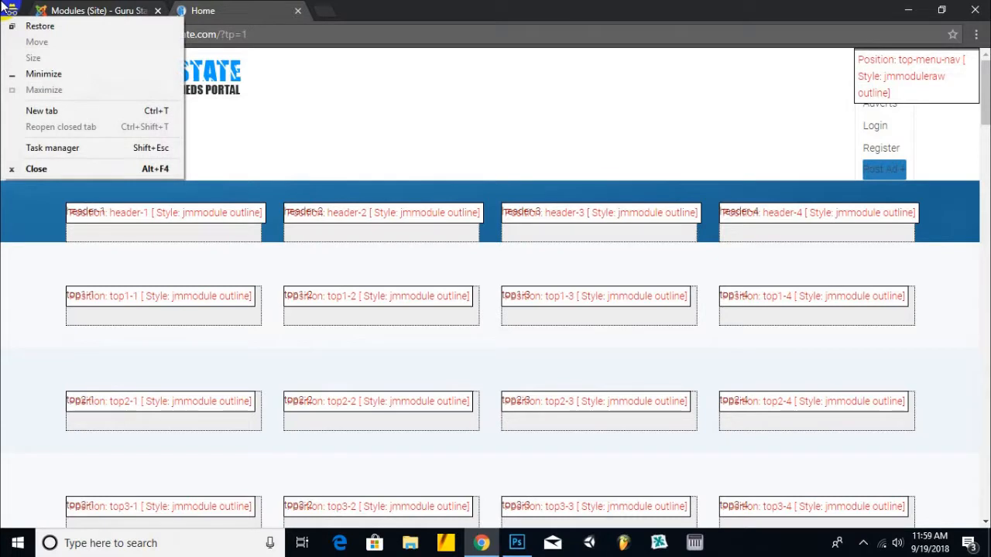
click(655, 9)
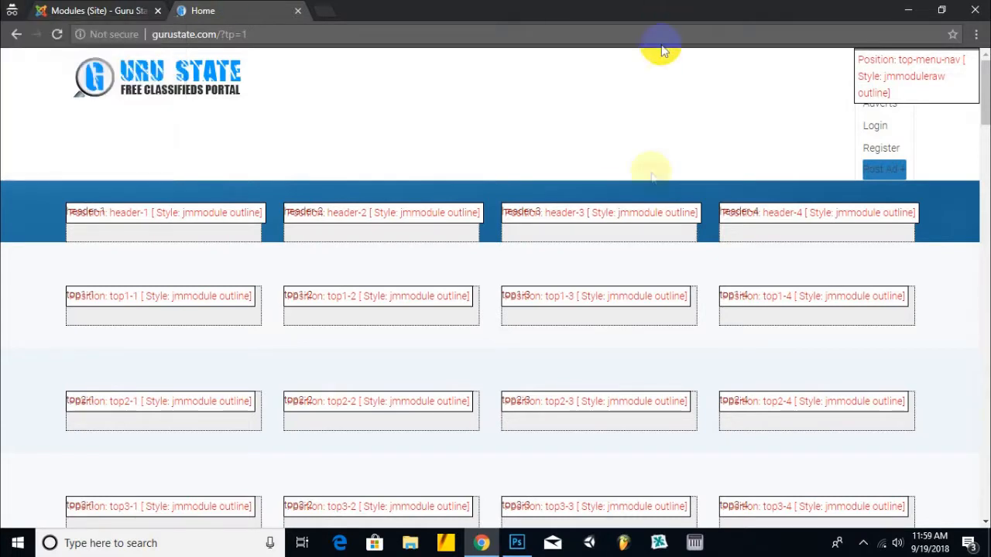
scroll(646, 186, down, 10)
scroll(644, 183, down, 3)
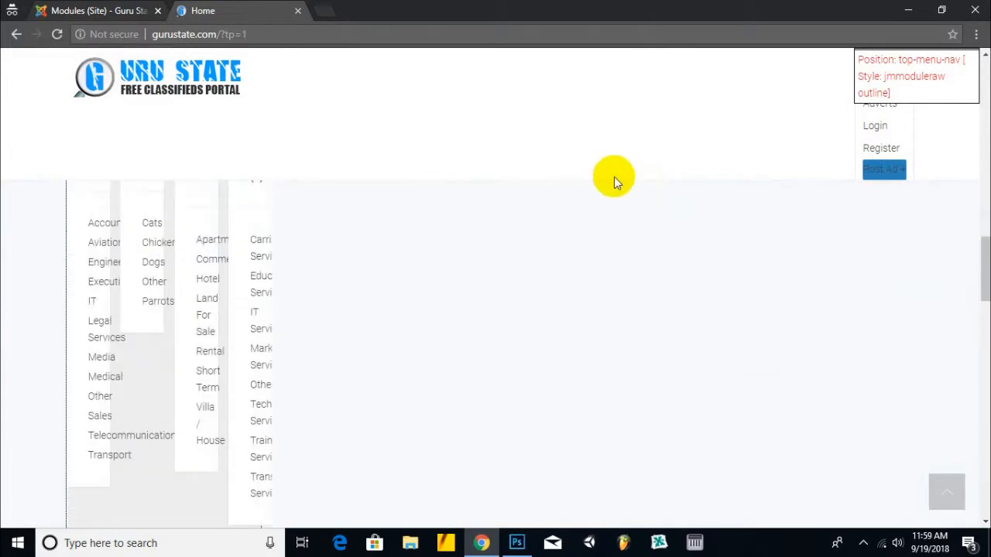
scroll(613, 180, down, 5)
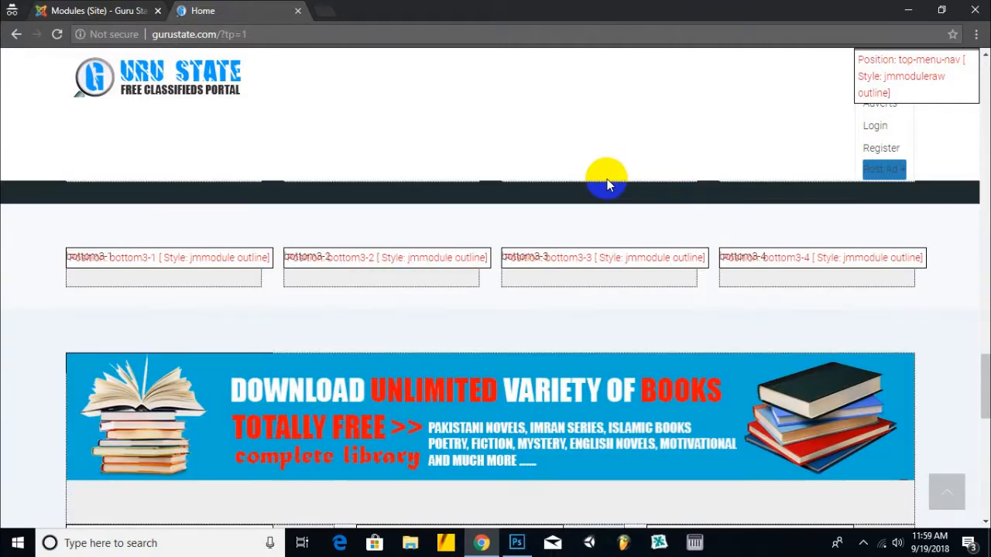
scroll(500, 261, down, 5)
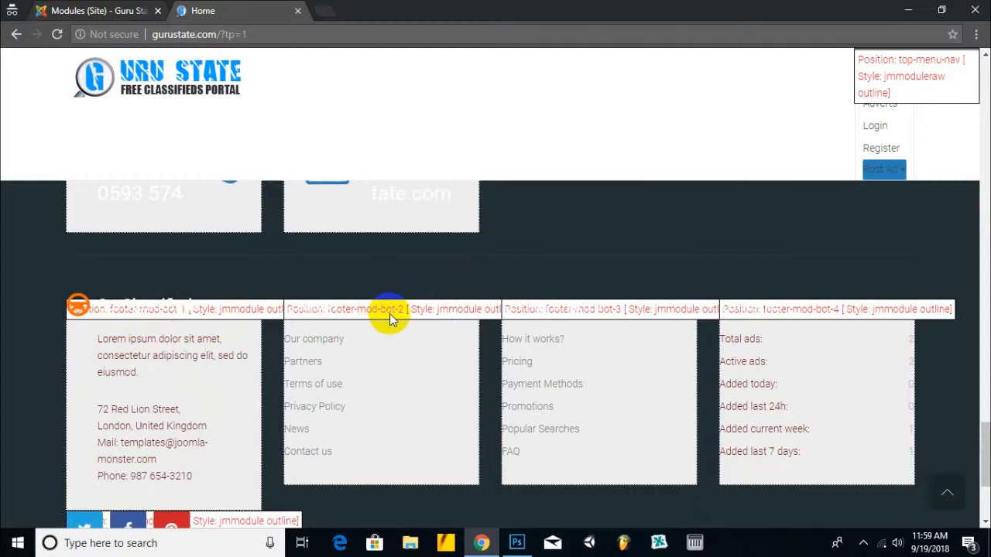
click(86, 7)
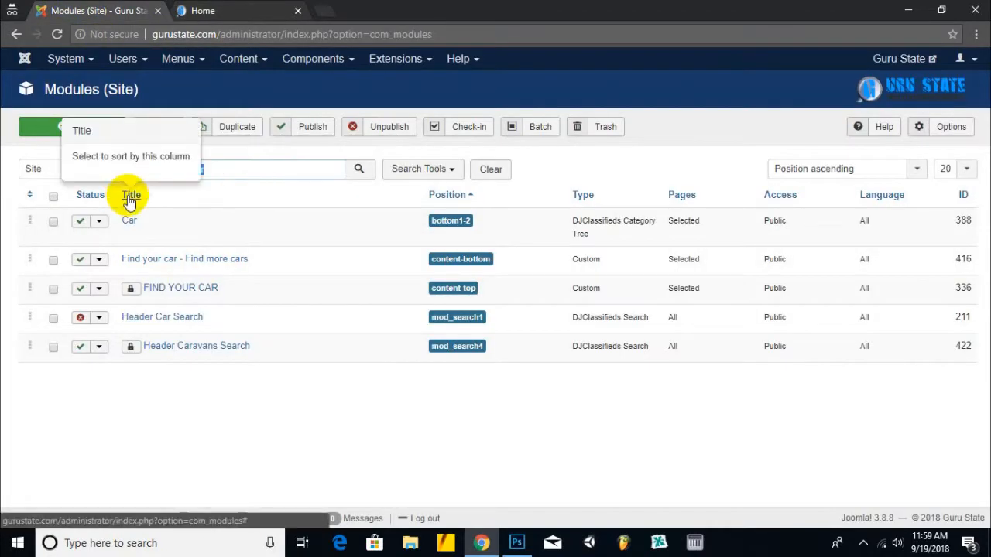
- Filter the site modules by position footer-mod-bot-1, then recheck the footer position preview
click(416, 172)
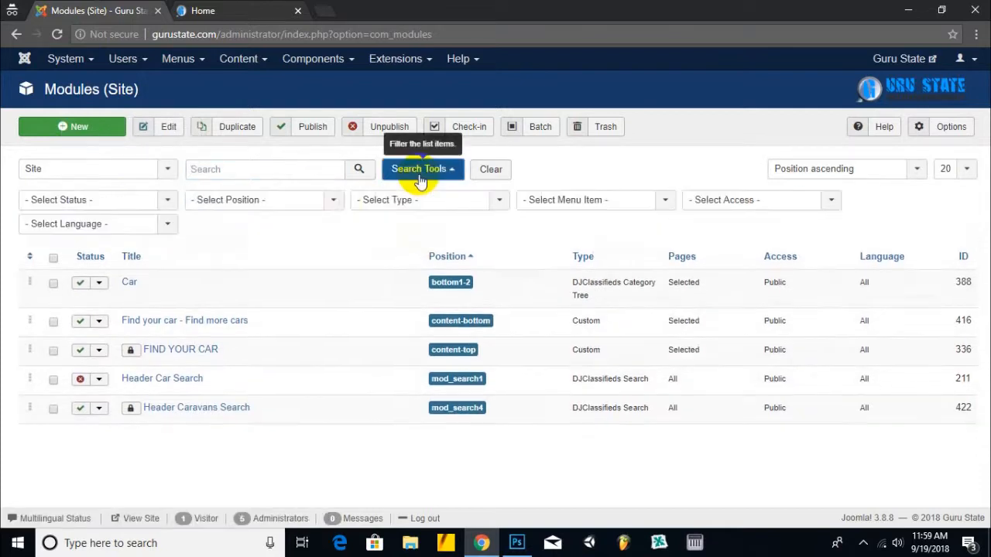
click(278, 204)
text(foo)
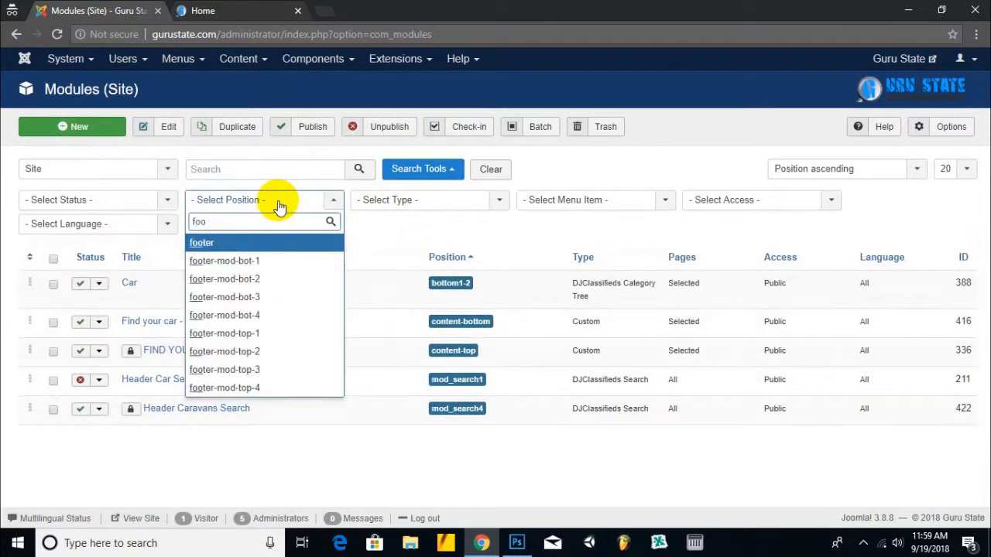
click(250, 263)
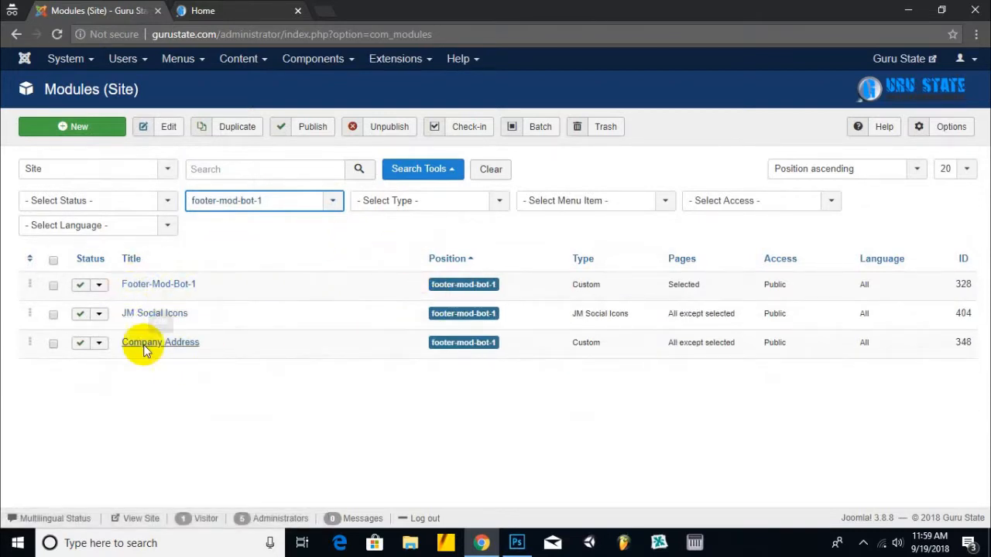
click(224, 8)
scroll(217, 248, down, 3)
scroll(153, 264, up, 2)
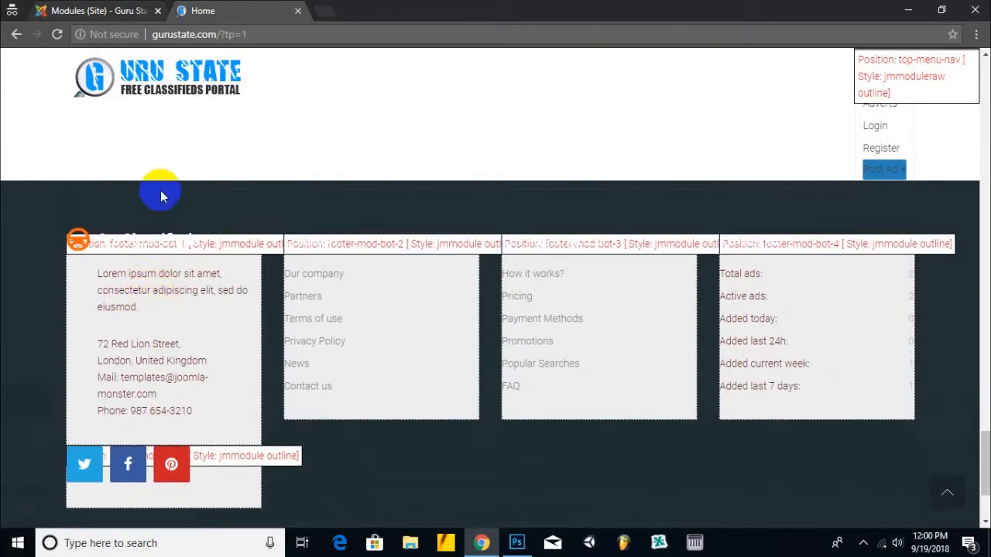
- Open Footer-Mod-Bot-1's editor in a new tab and select its Lorem ipsum paragraph
click(101, 10)
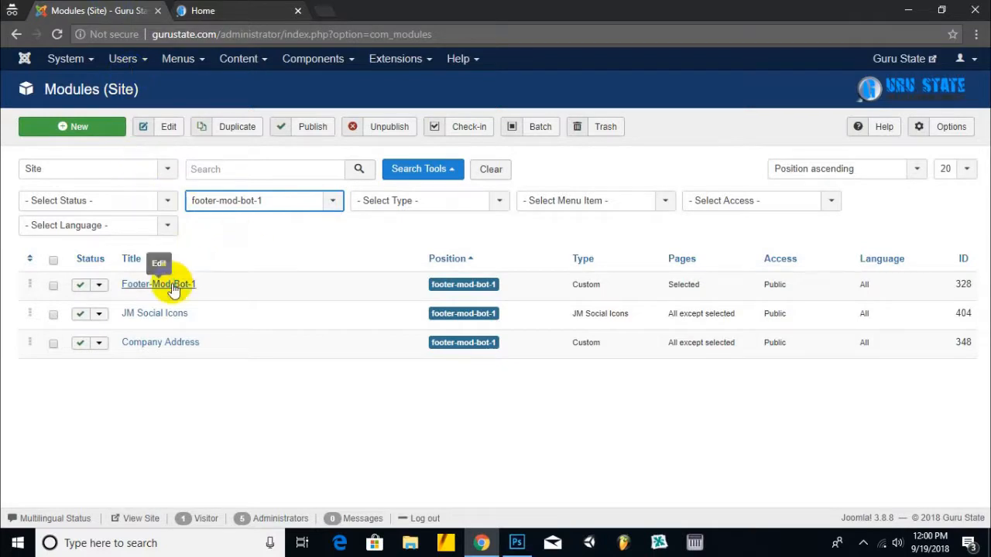
right_click(172, 285)
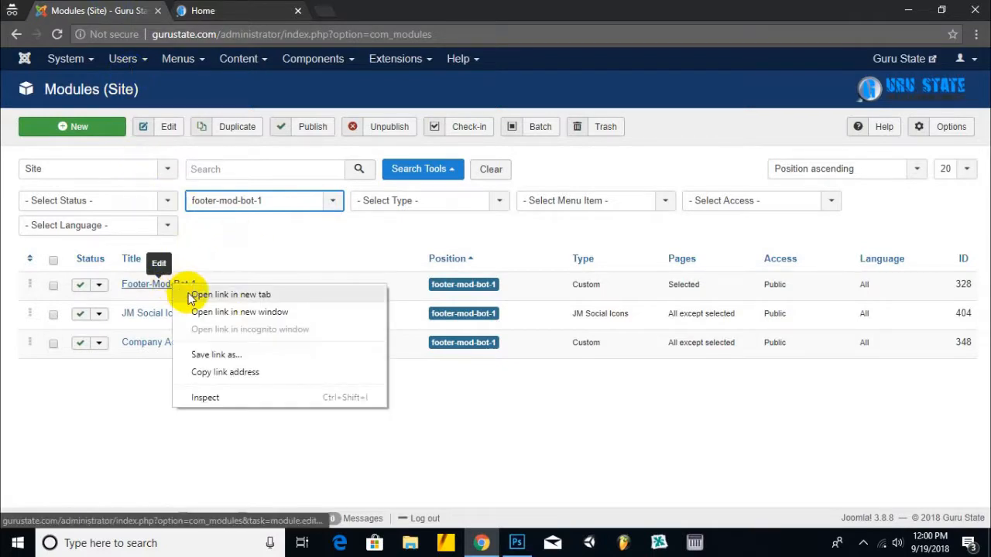
click(190, 293)
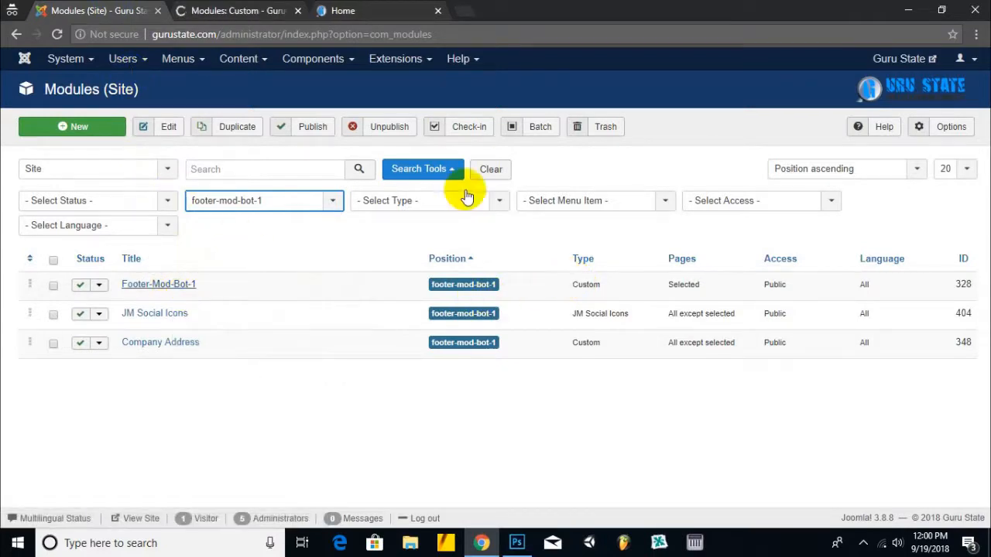
click(233, 11)
click(182, 435)
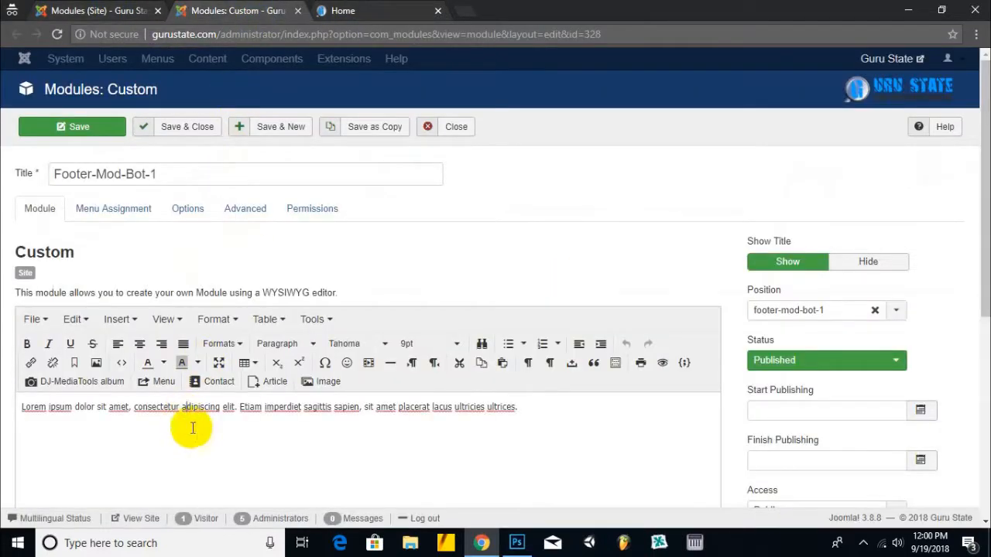
key(ctrl+a)
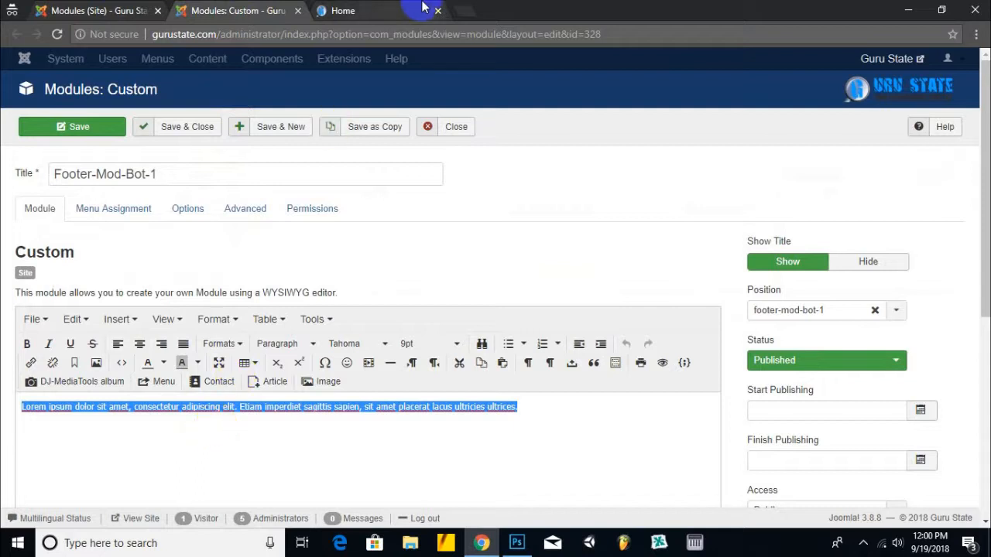
click(399, 9)
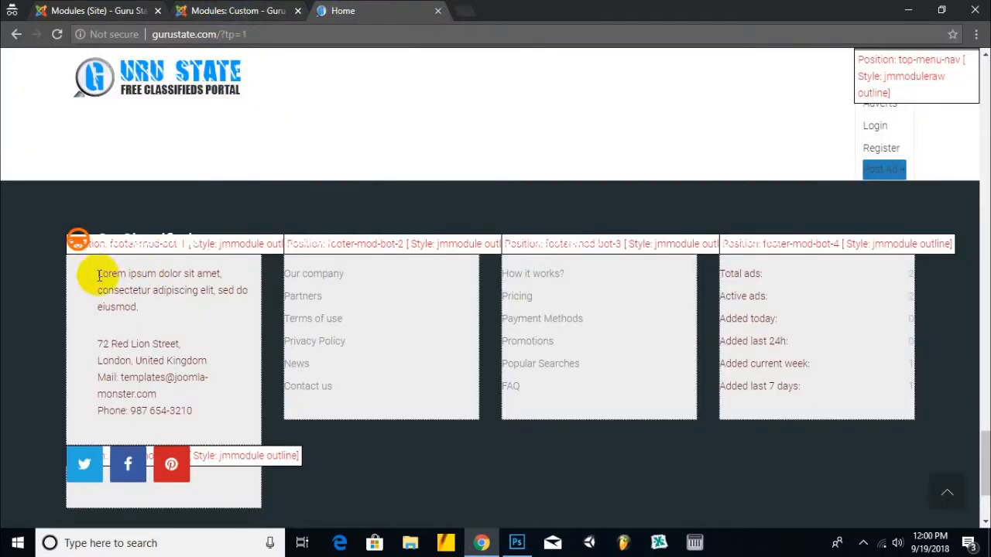
scroll(195, 320, up, 5)
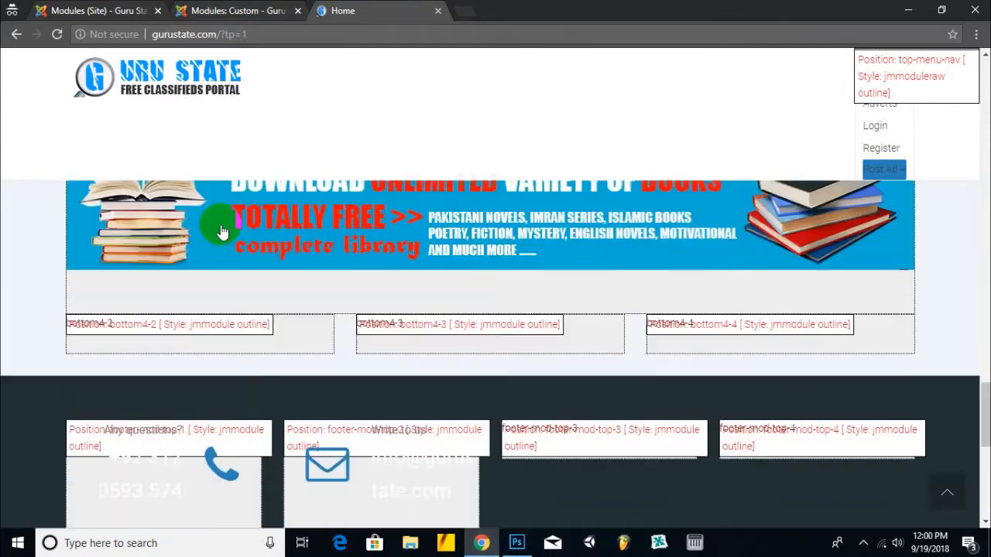
click(248, 9)
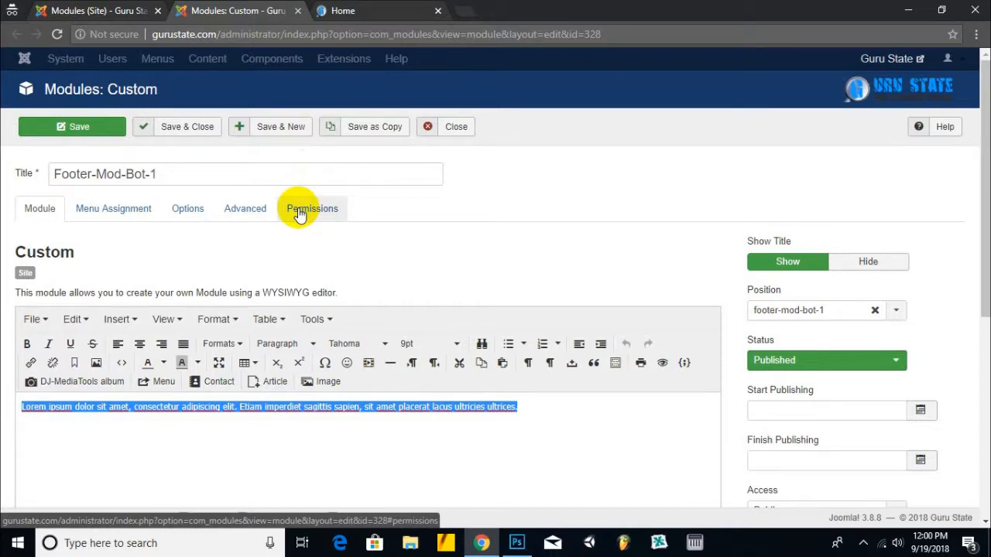
- Write 'Guru State is best free classifieds portal in middle east' plus the free-ads sentence, and save
text(Best freee)
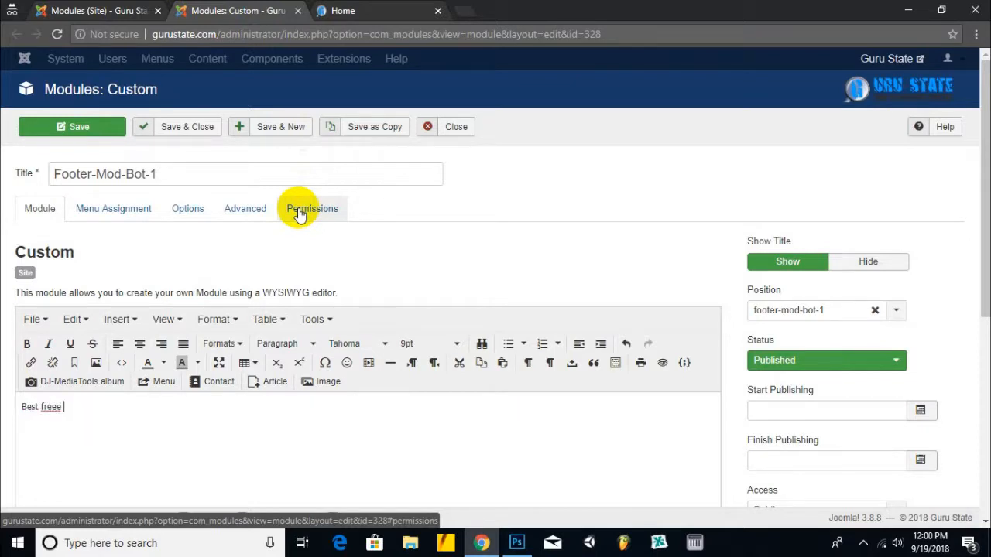
key(BackSpace)
key(BackSpace)
text( classifieds portal of pakistan)
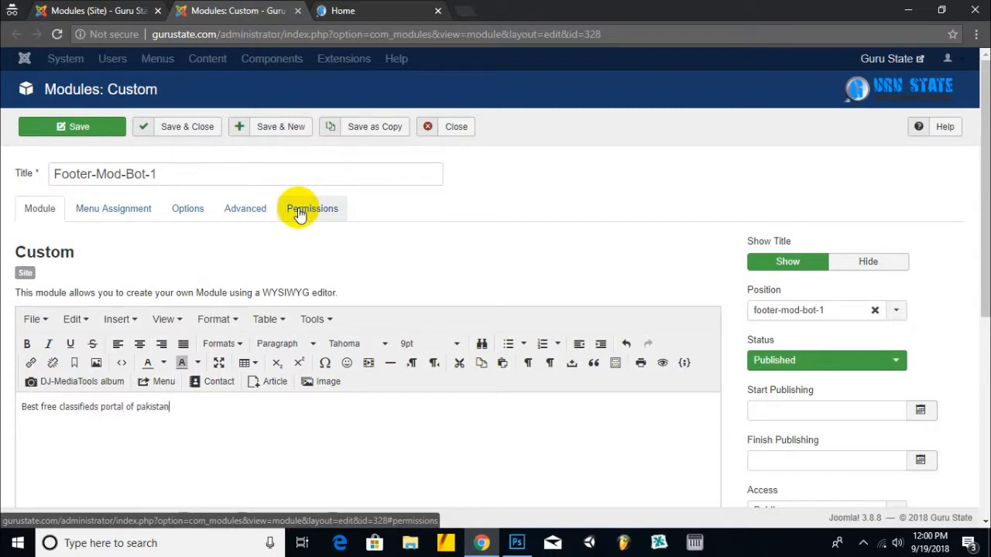
text( and world)
key(BackSpace)
key(BackSpace)
key(BackSpace)
key(BackSpace)
key(BackSpace)
key(BackSpace)
key(BackSpace)
key(BackSpace)
key(BackSpace)
key(BackSpace)
key(BackSpace)
key(BackSpace)
key(BackSpace)
key(BackSpace)
key(BackSpace)
text(in middle east)
key(Left)
key(Left)
key(Left)
key(Left)
key(Left)
key(Left)
key(Left)
key(Left)
key(Left)
key(Left)
key(Left)
key(Left)
text(Guru St)
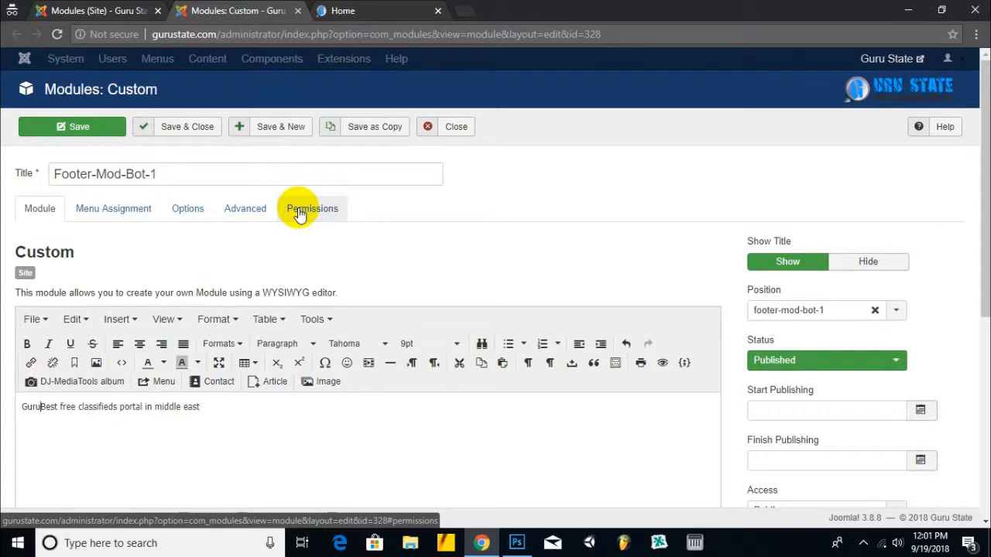
text(ate is)
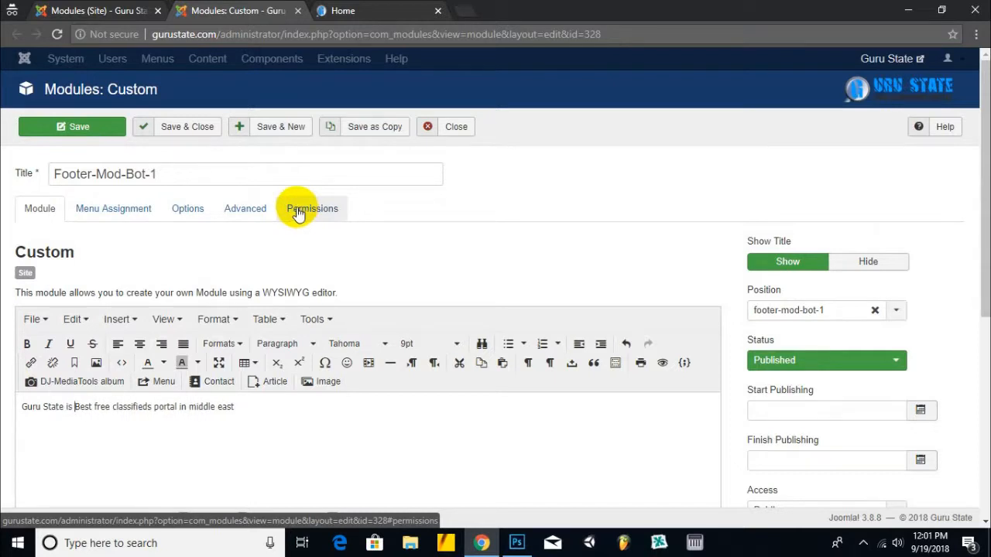
click(277, 414)
text(you can post fre)
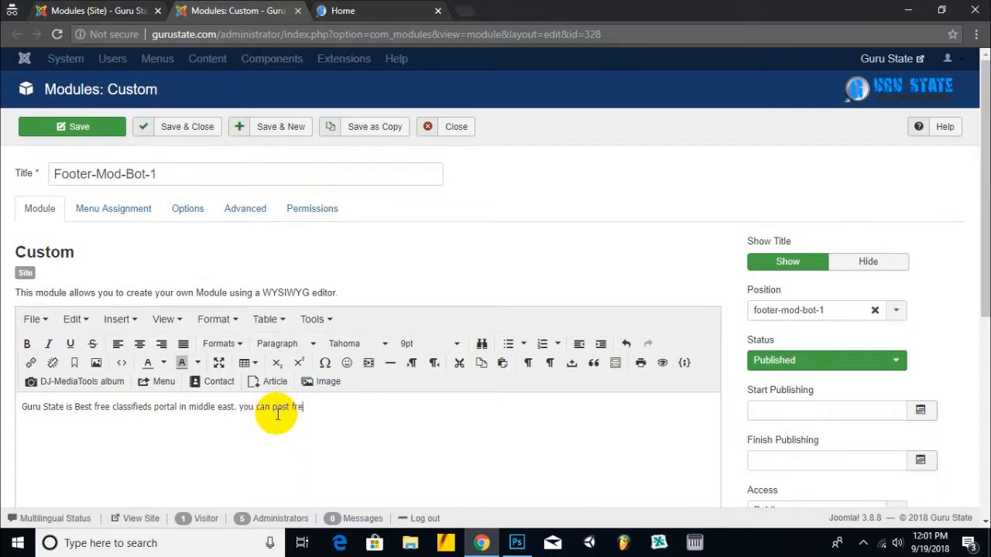
text(e ads for )
text(un)
text(limit)
text(ed time)
text( total)
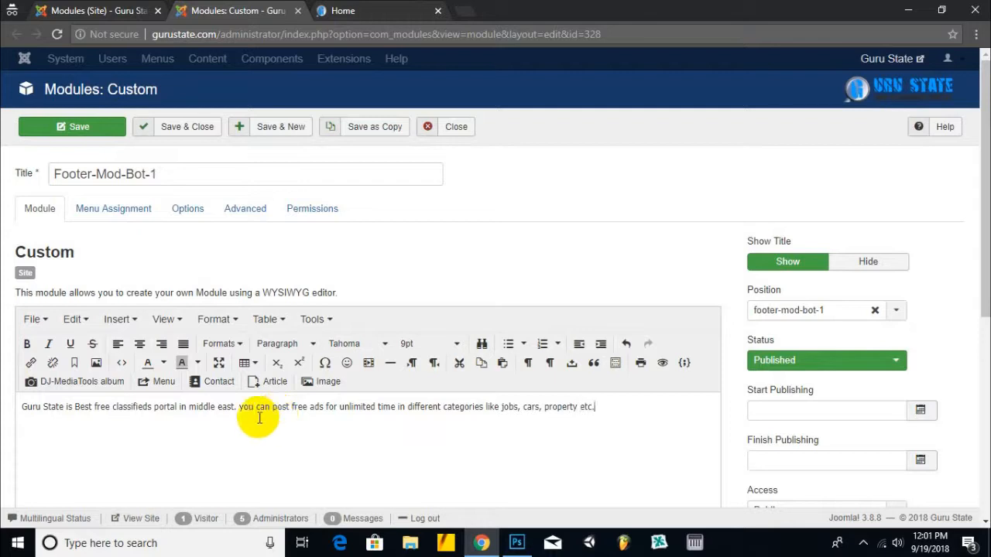
click(185, 126)
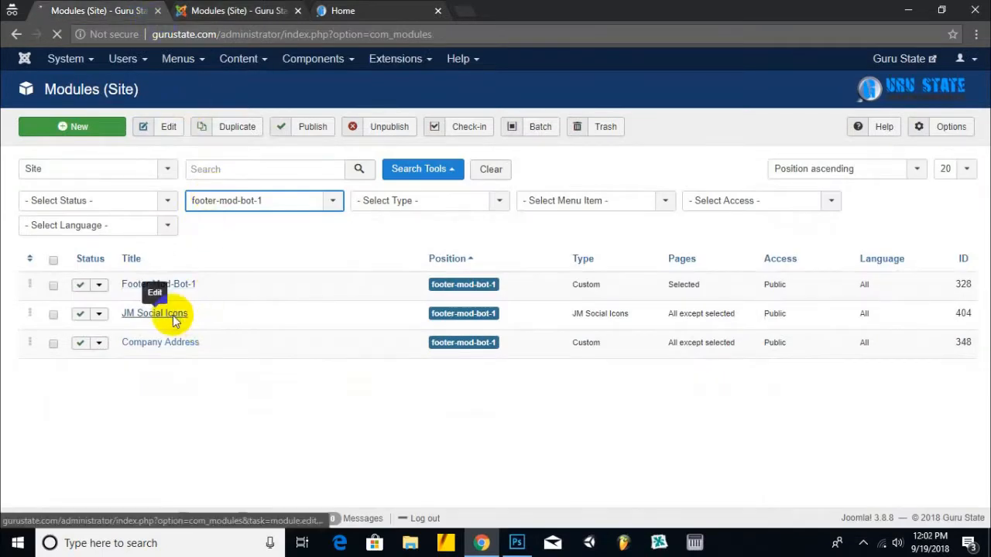
- Open JM Social Icons and expand the Twitter item's Name, Icon, Color and Link URL fields
click(151, 313)
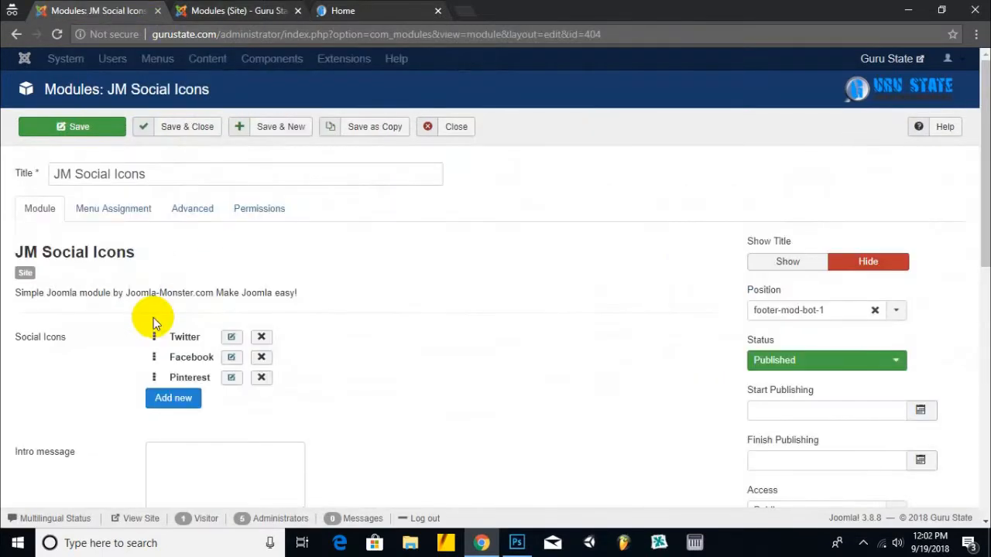
scroll(331, 266, down, 2)
scroll(330, 266, down, 1)
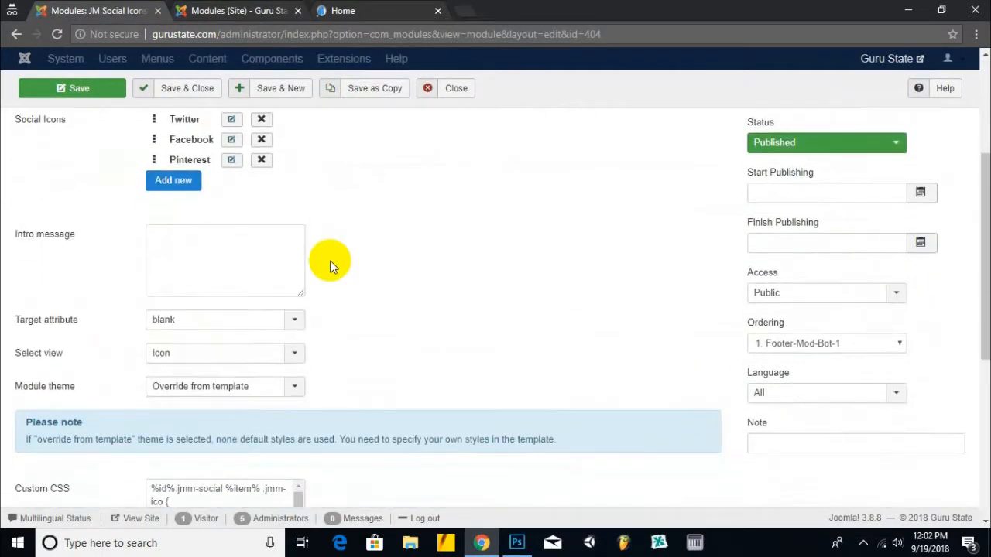
scroll(328, 261, up, 2)
click(230, 266)
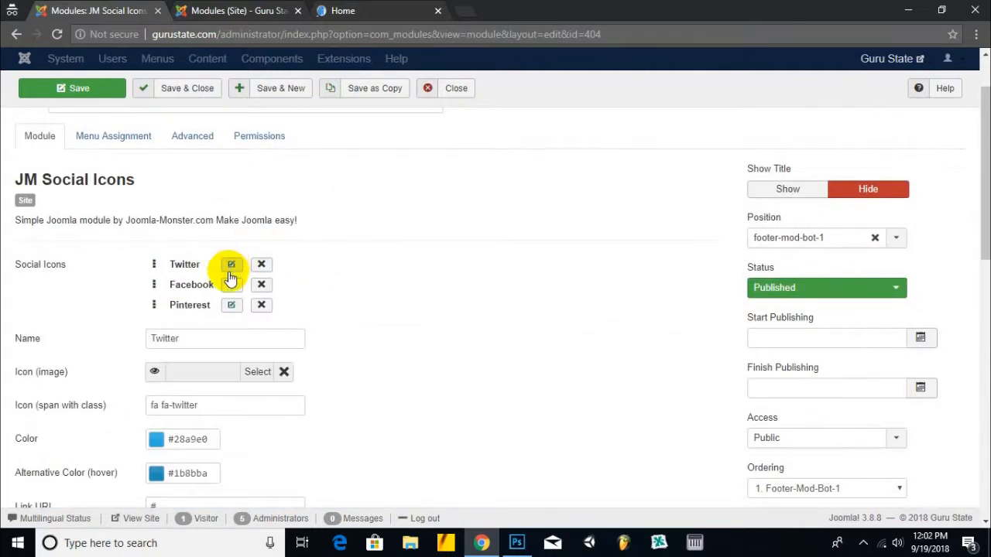
scroll(221, 321, down, 7)
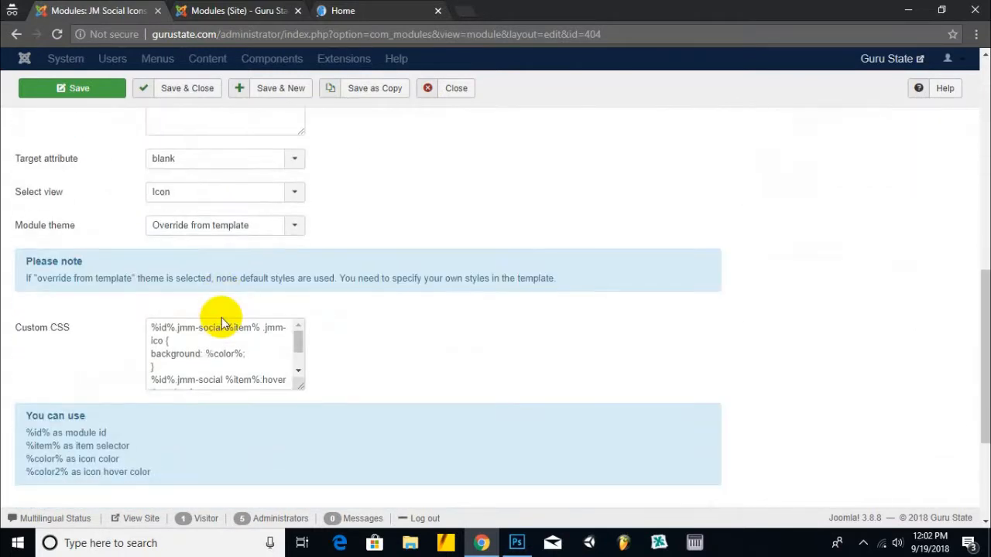
scroll(222, 321, down, 3)
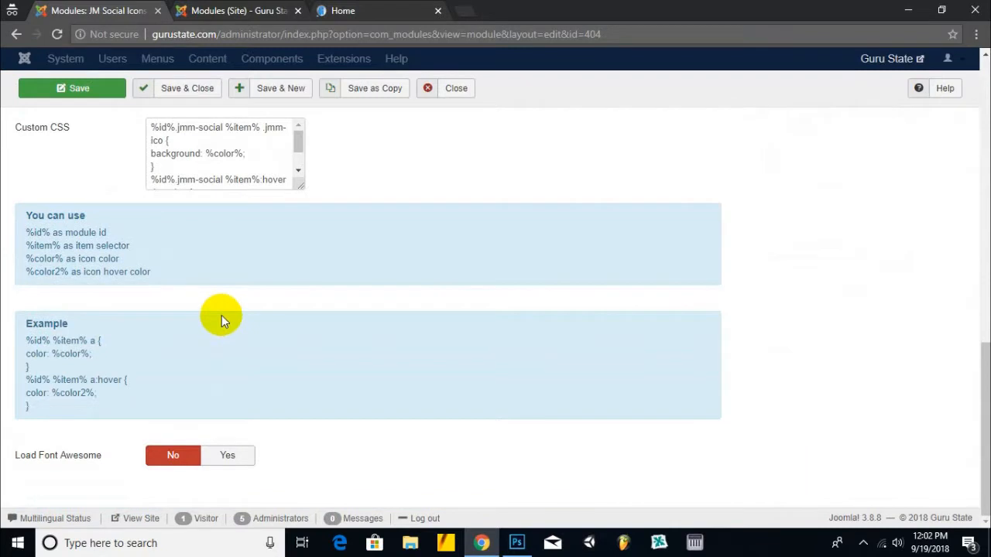
scroll(222, 315, up, 4)
scroll(221, 315, up, 3)
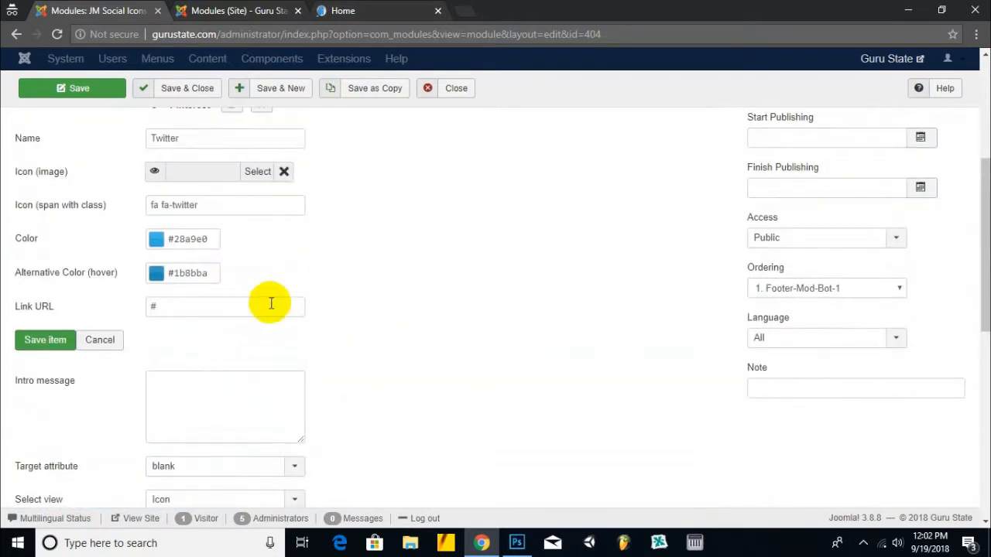
scroll(179, 305, up, 1)
drag(172, 378, 137, 385)
- After checking the live footer, unpublish only the JM Social Icons module in footer-mod-bot-1
click(371, 10)
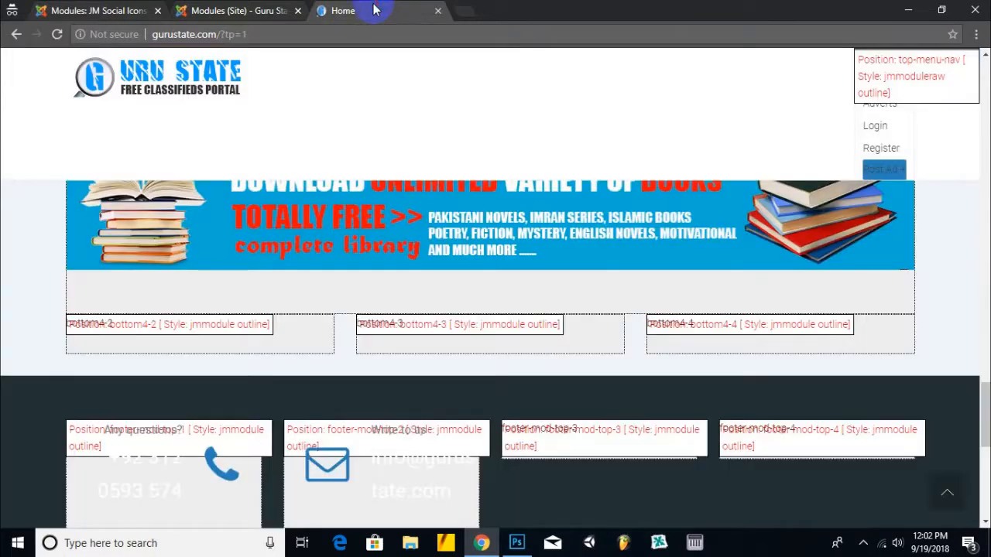
scroll(229, 295, down, 10)
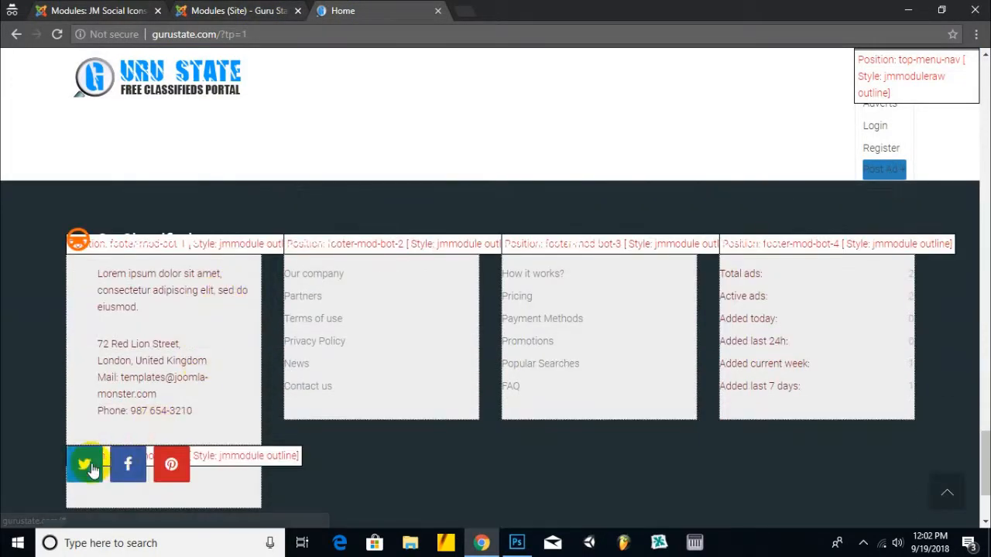
click(192, 11)
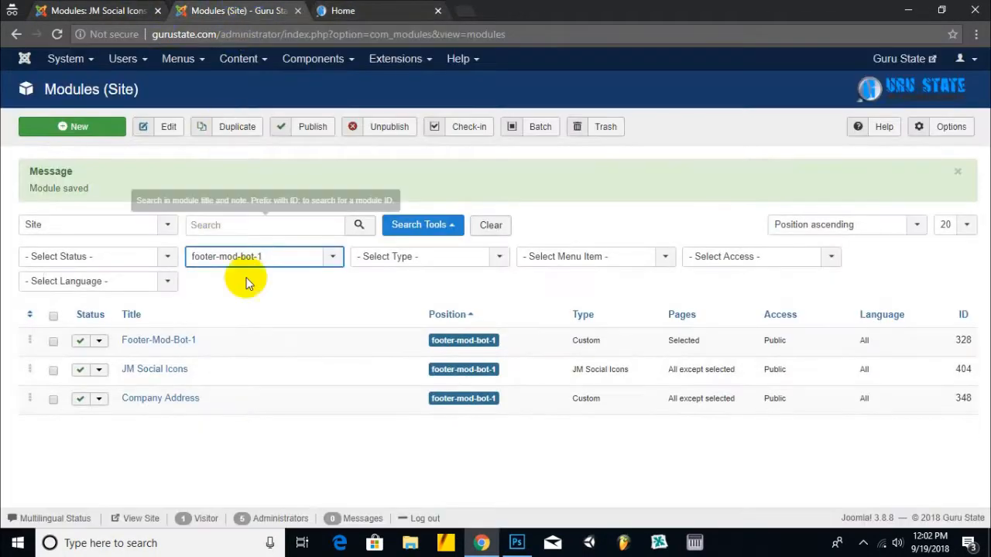
click(54, 315)
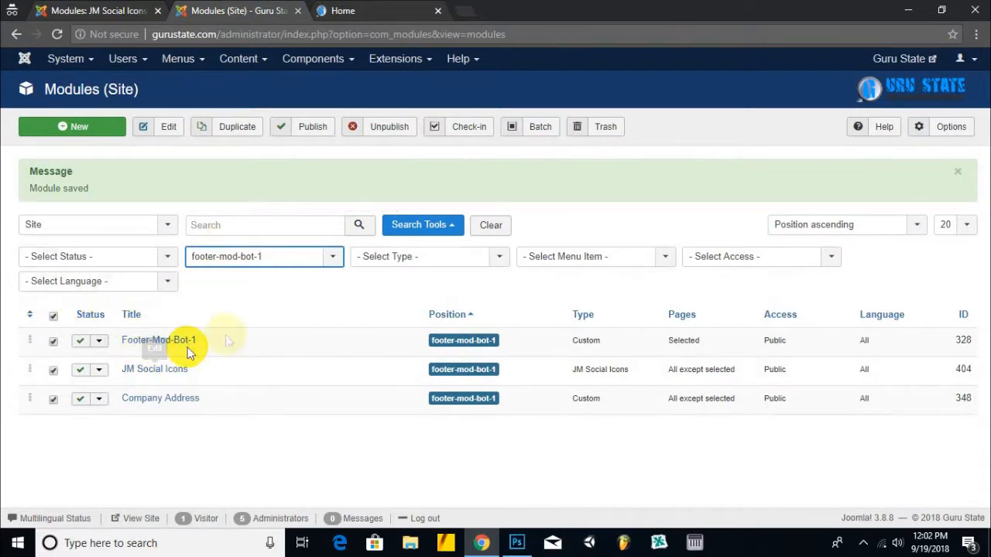
click(52, 371)
click(54, 400)
click(53, 342)
click(52, 371)
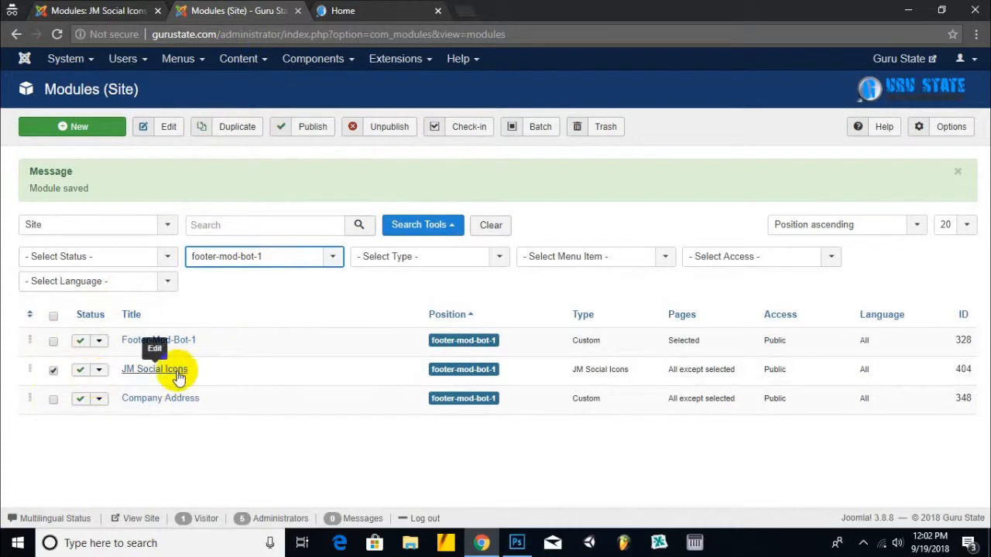
click(381, 126)
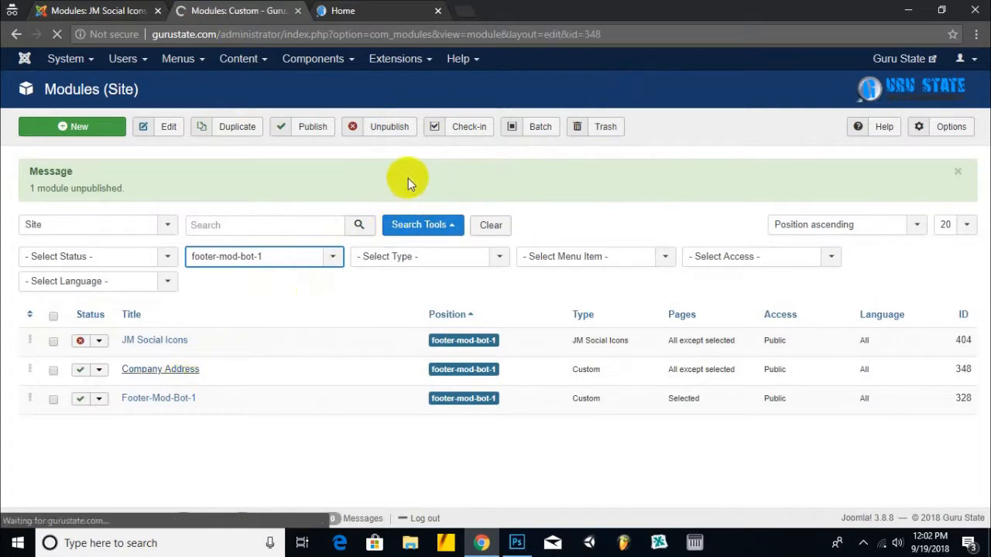
- Inspect the Company Address footer icon image in both the visual and raw HTML views
scroll(199, 310, down, 2)
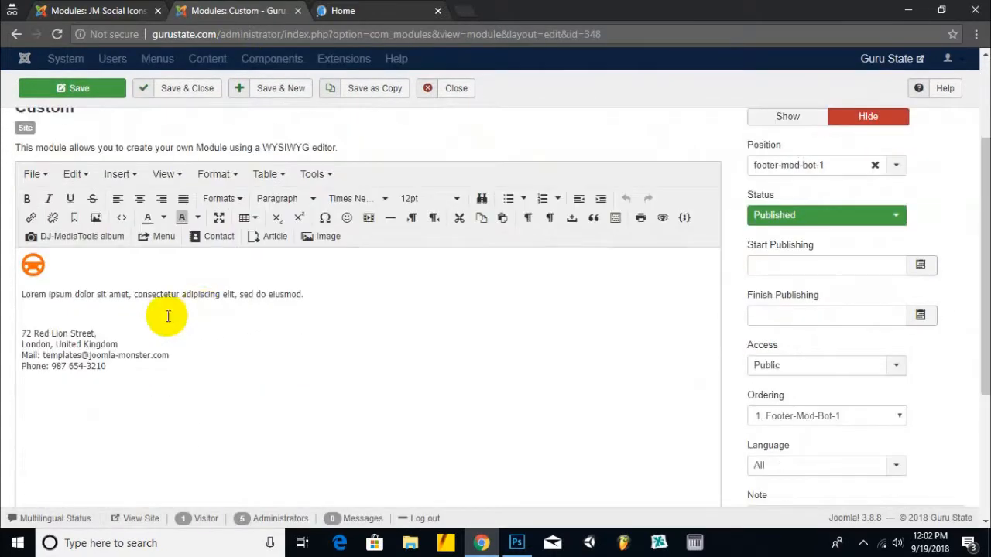
click(68, 268)
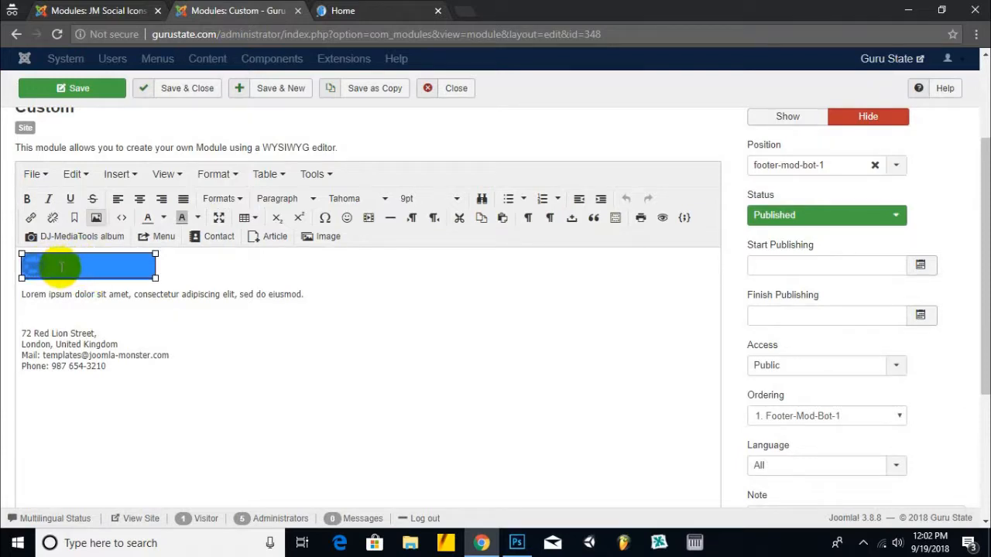
scroll(250, 298, down, 3)
click(676, 464)
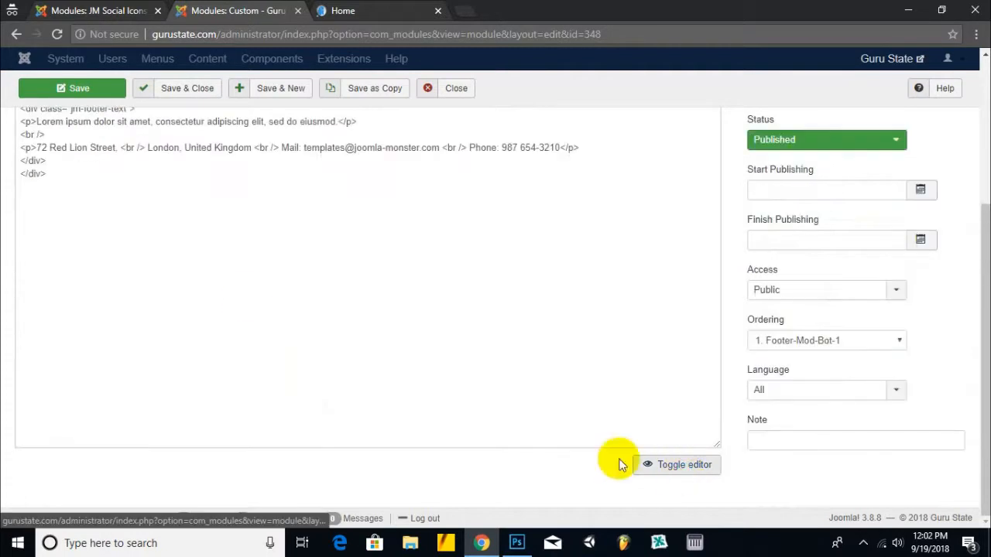
scroll(199, 230, up, 3)
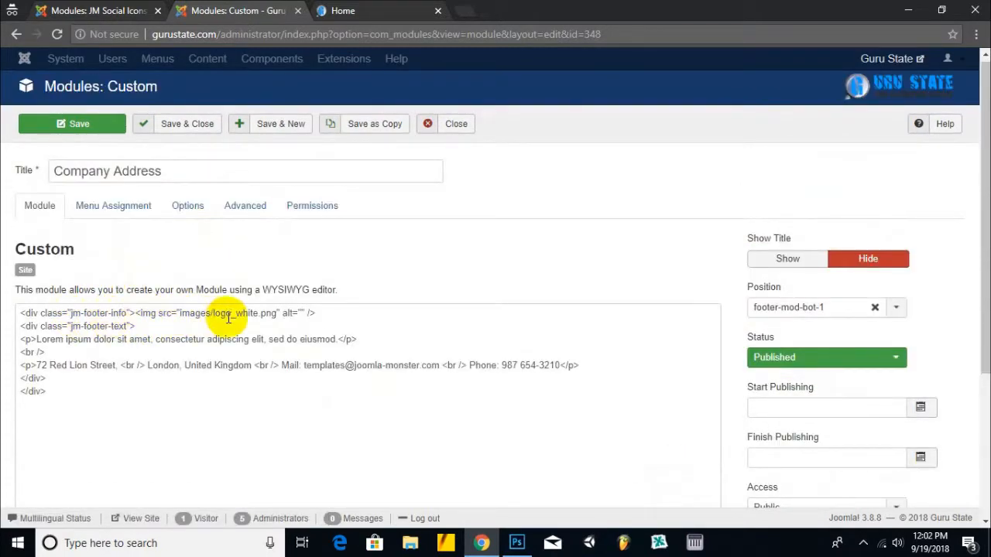
scroll(239, 320, down, 3)
click(675, 464)
scroll(267, 279, up, 1)
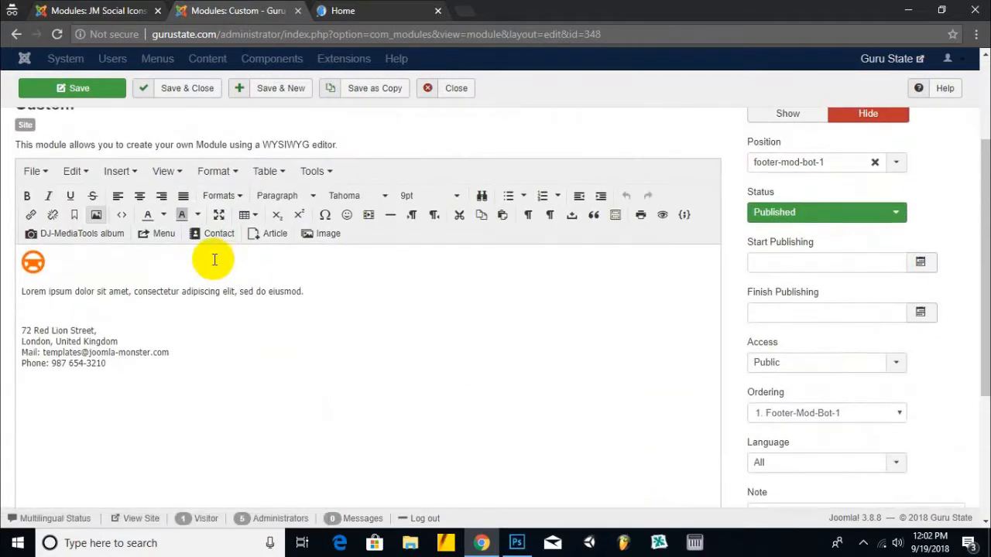
- Locate the logo_white.png image path in the Company Address HTML, then return to JM Social Icons
click(68, 261)
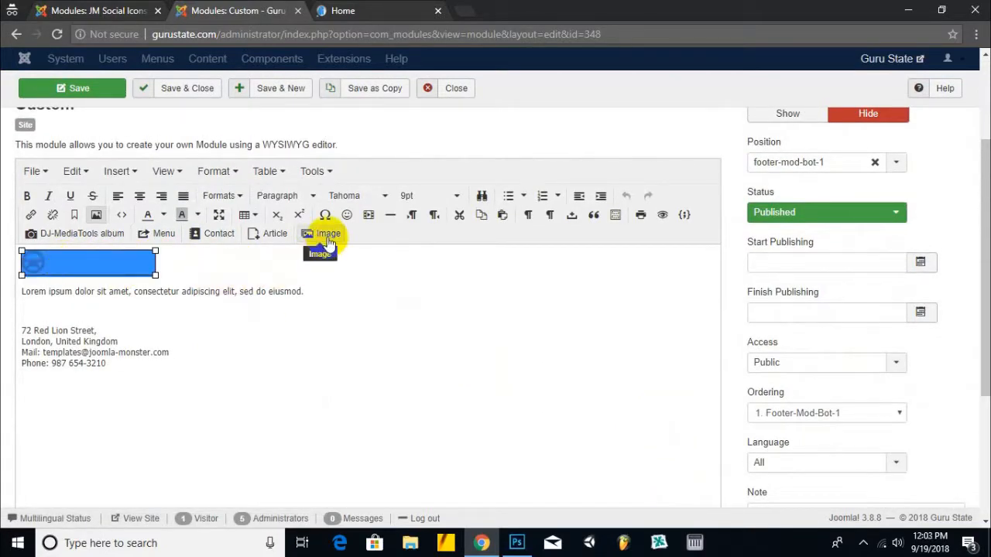
scroll(353, 289, down, 3)
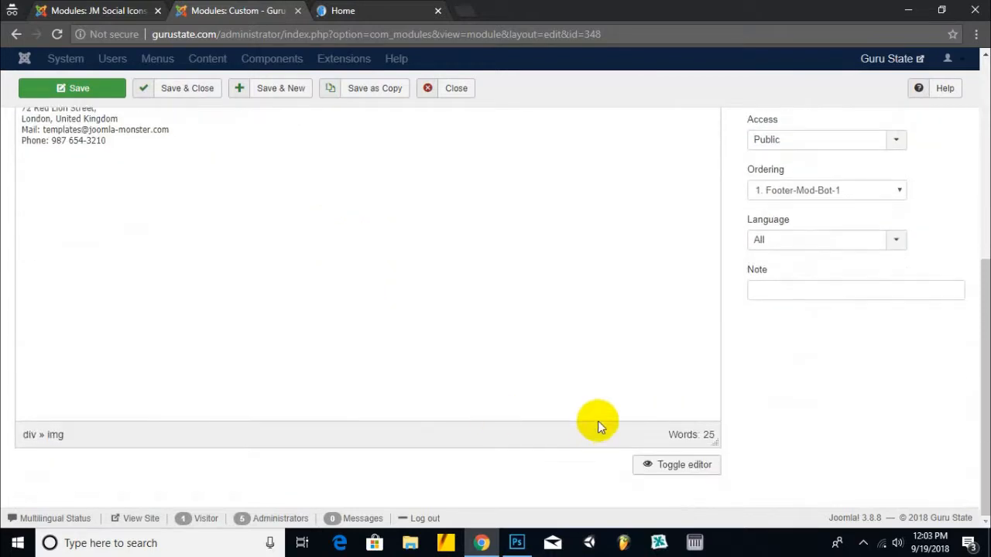
click(662, 479)
scroll(140, 236, up, 2)
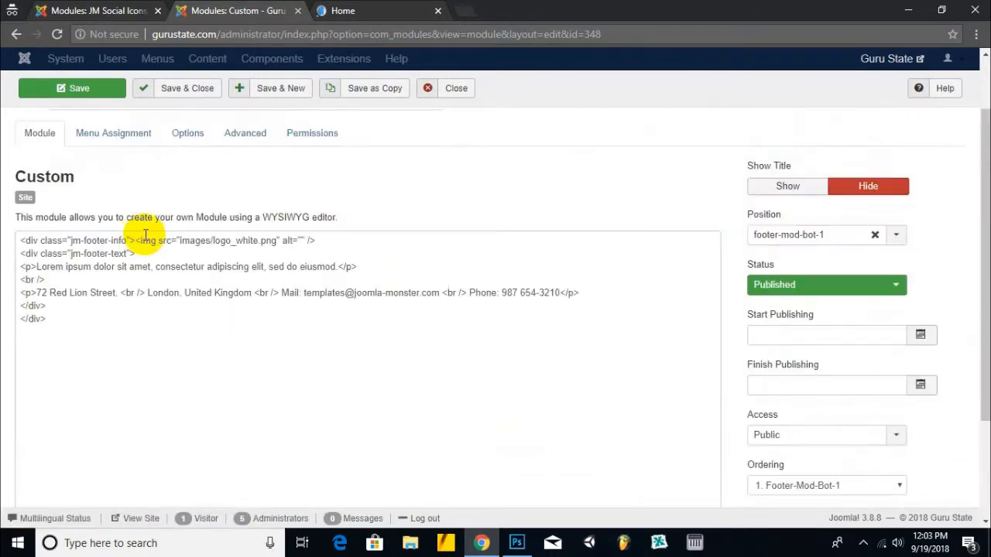
scroll(159, 245, down, 2)
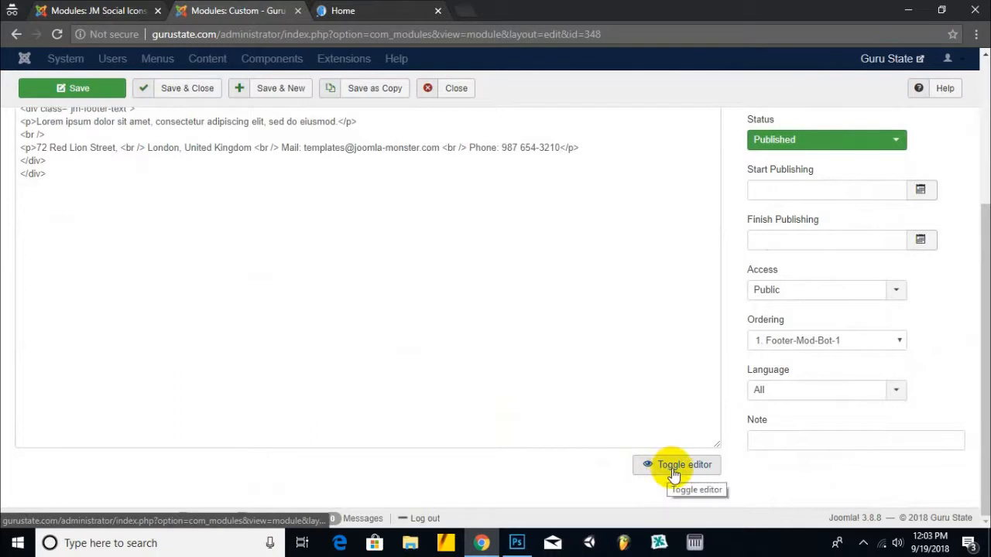
scroll(207, 279, up, 3)
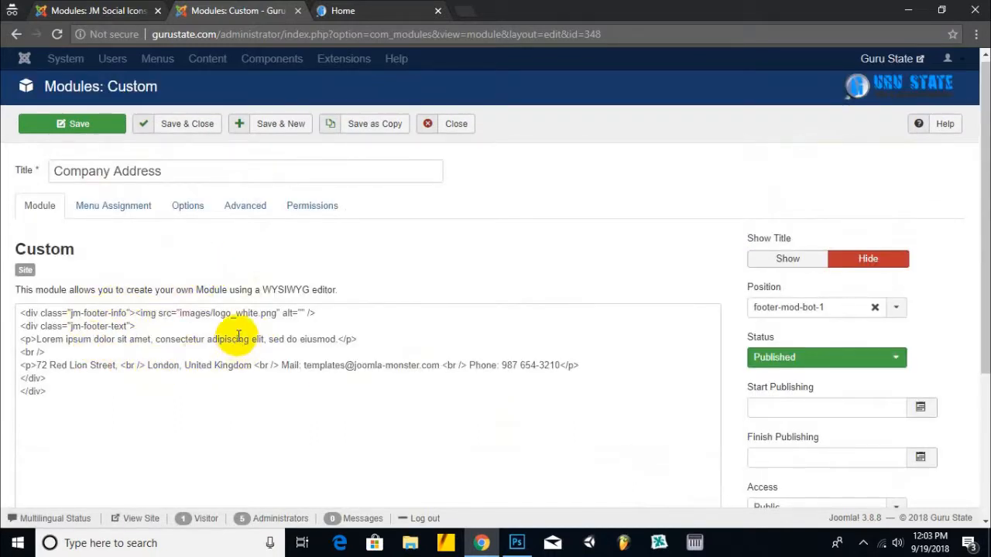
drag(213, 314, 277, 312)
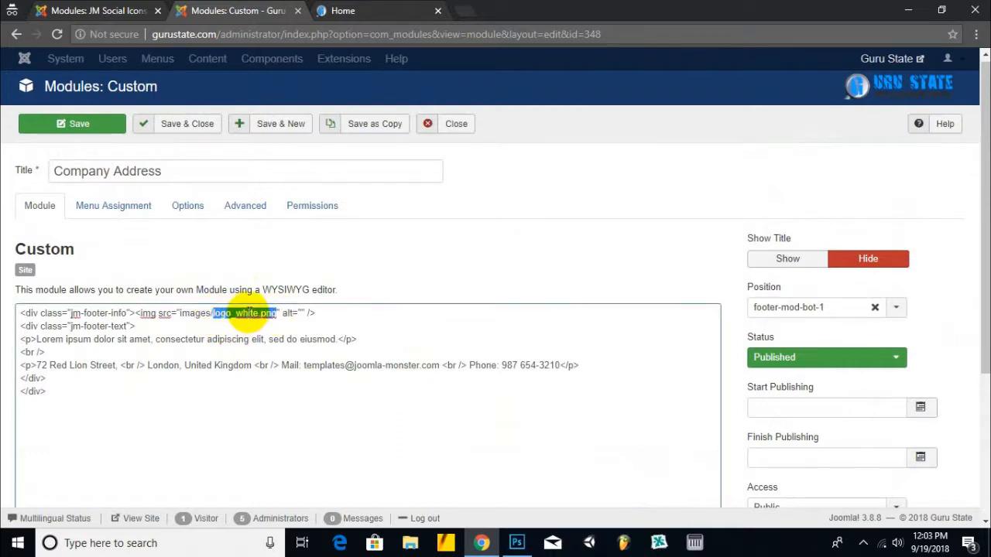
click(93, 11)
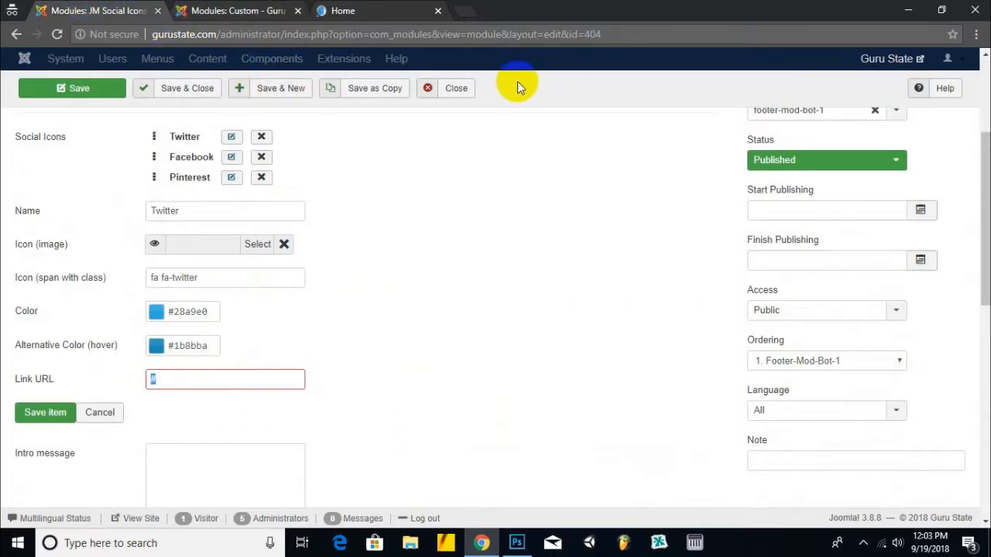
- Close Social Icons, find gurustatelogo.png in Content > Media, and select logo_white.png in Company Address
click(462, 89)
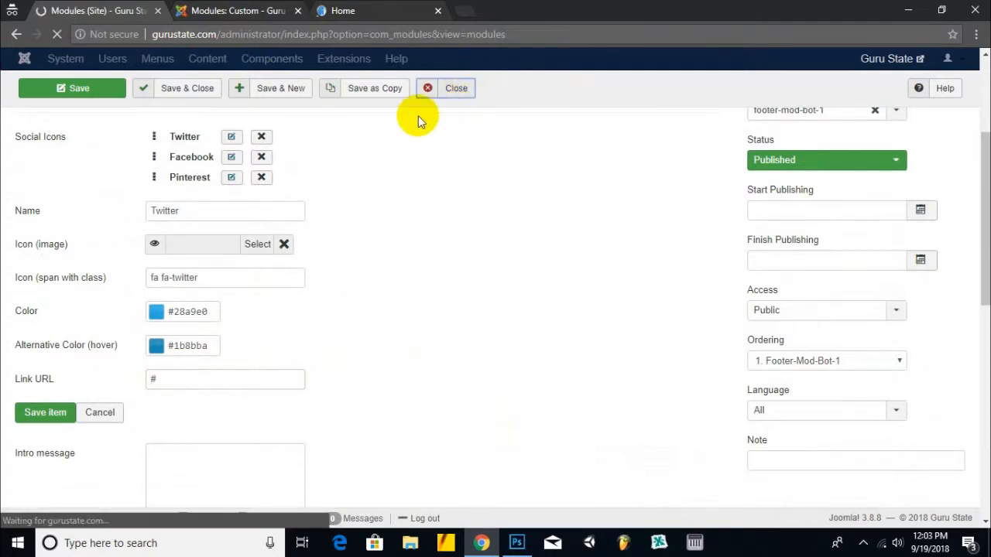
click(239, 59)
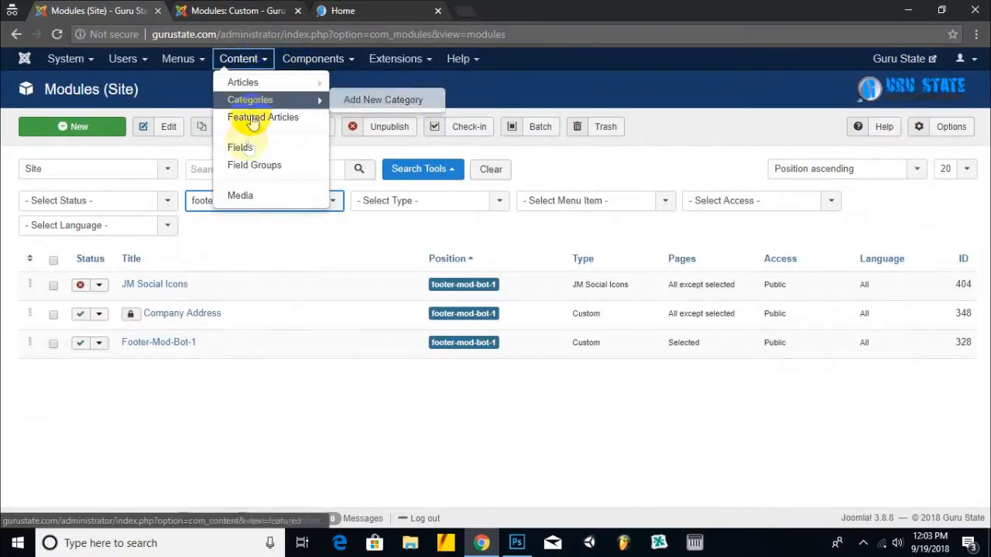
click(242, 194)
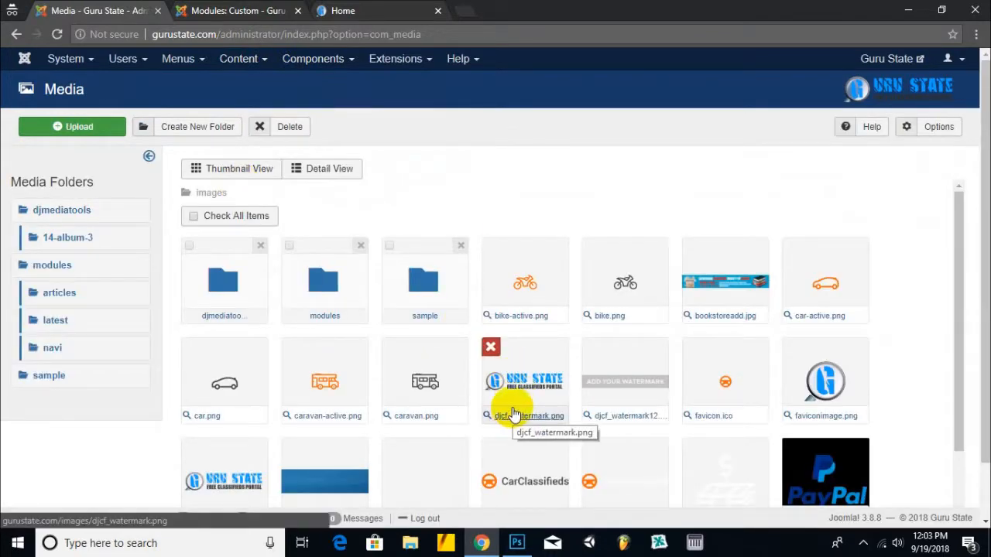
scroll(513, 415, down, 2)
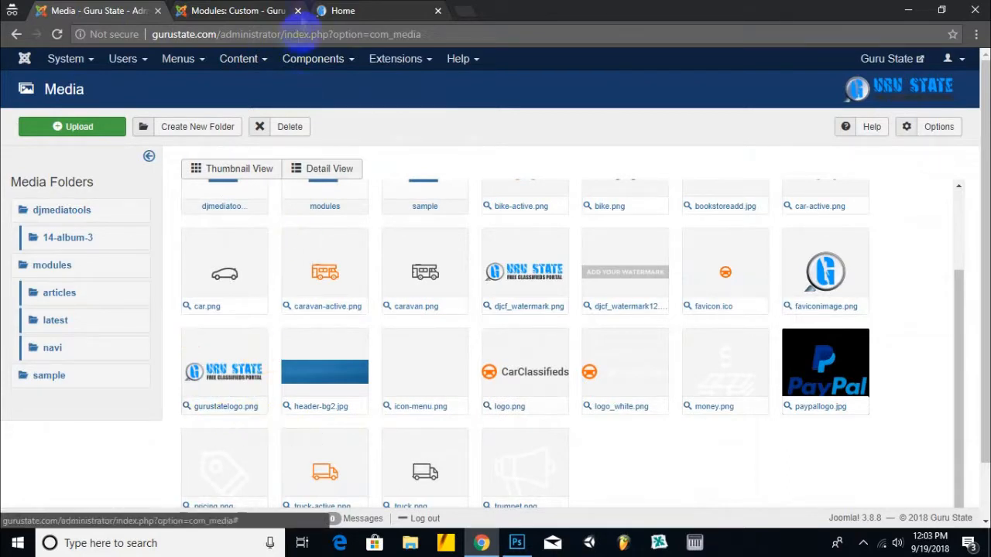
click(263, 12)
drag(261, 313, 213, 313)
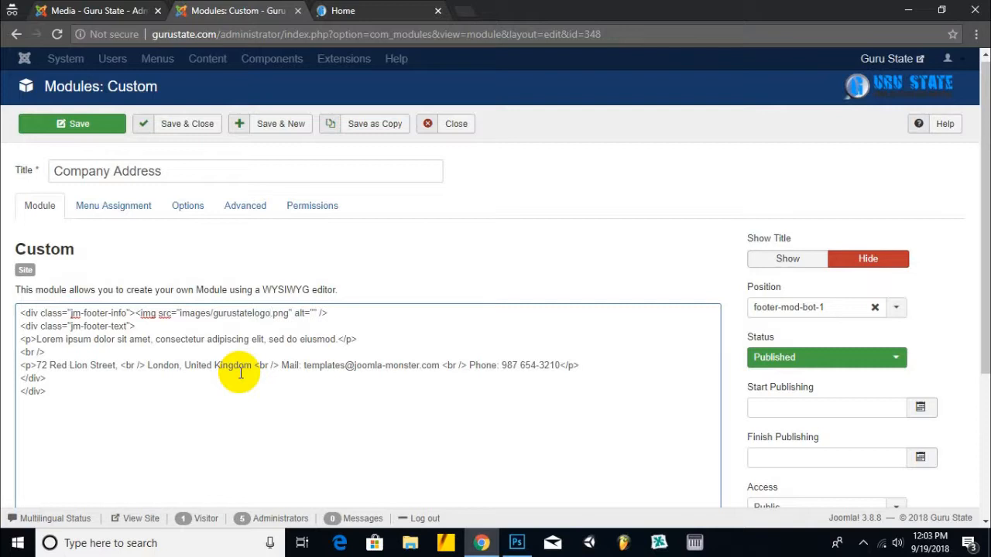
- Compare the Company Address Lorem ipsum paragraph against the live footer, then return to the Media manager
click(100, 11)
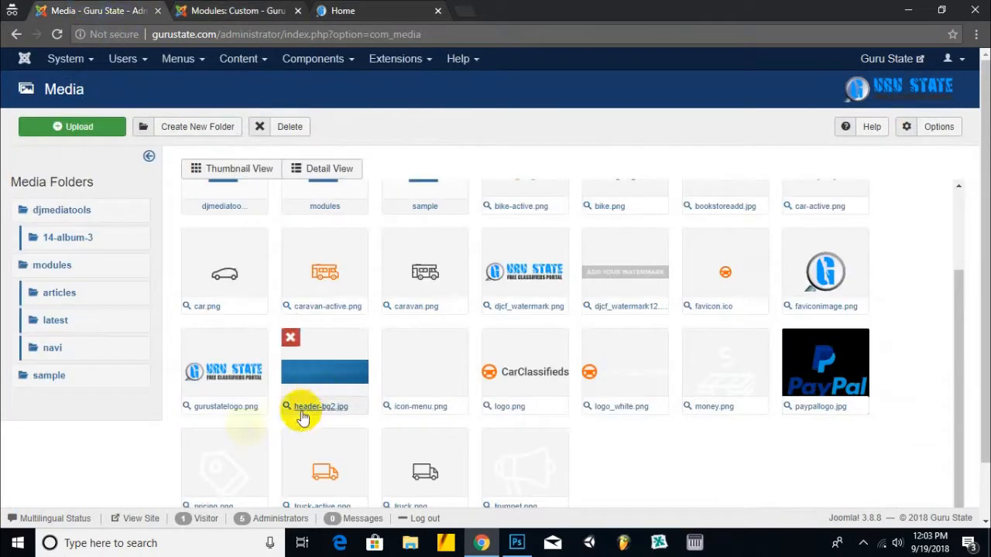
click(252, 11)
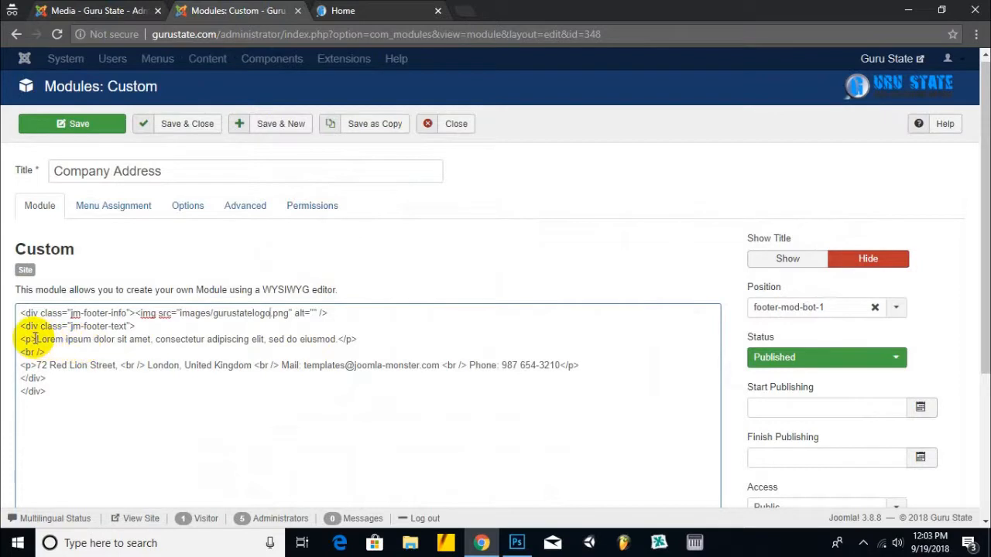
drag(36, 339, 329, 343)
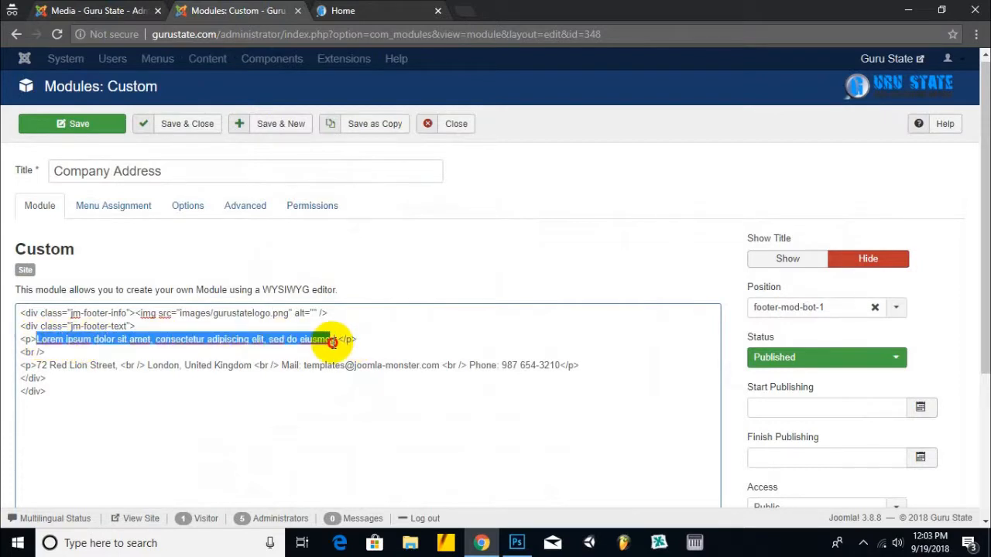
click(343, 11)
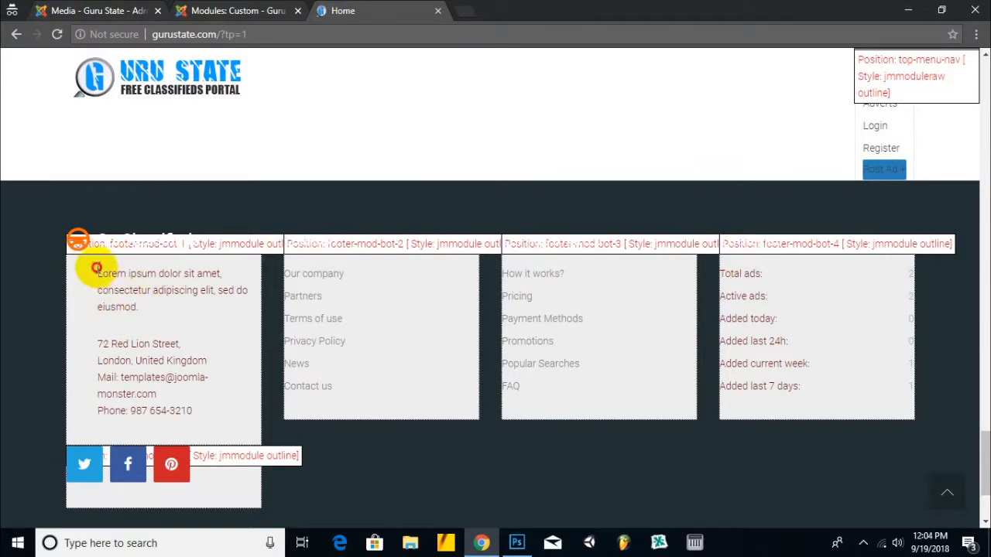
drag(96, 268, 141, 308)
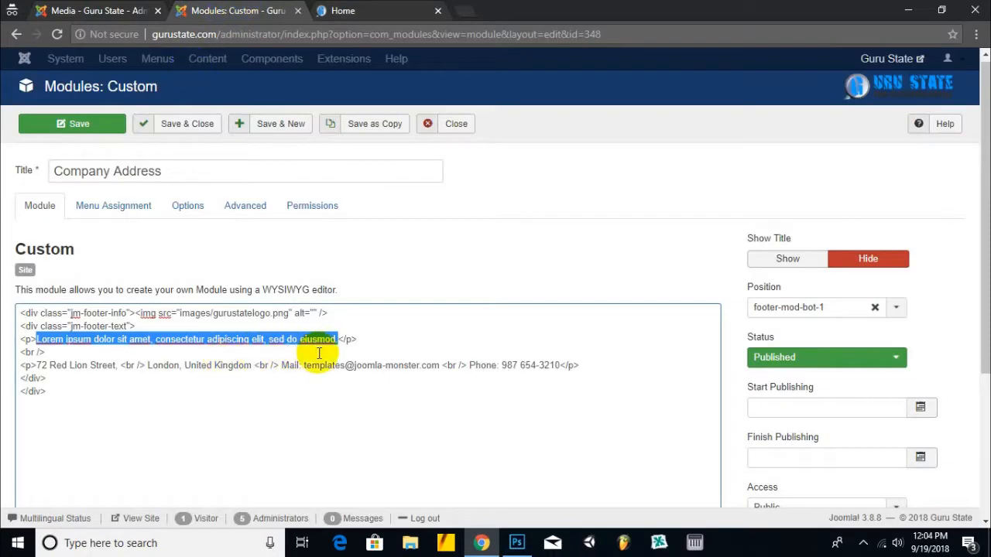
click(144, 12)
click(396, 60)
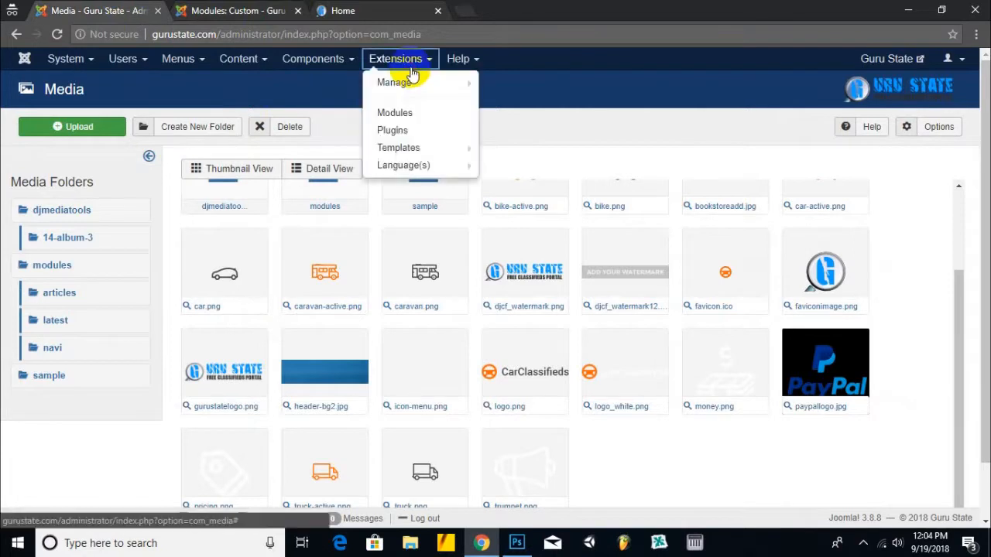
- Check in Company Address and paste the Footer-Mod-Bot-1 Guru State description over the Lorem ipsum text
click(411, 128)
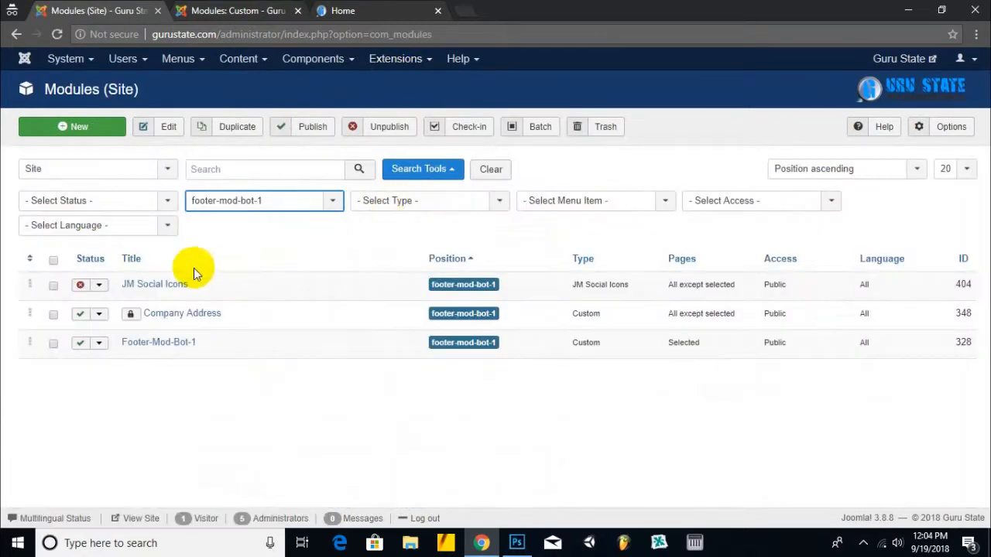
click(131, 316)
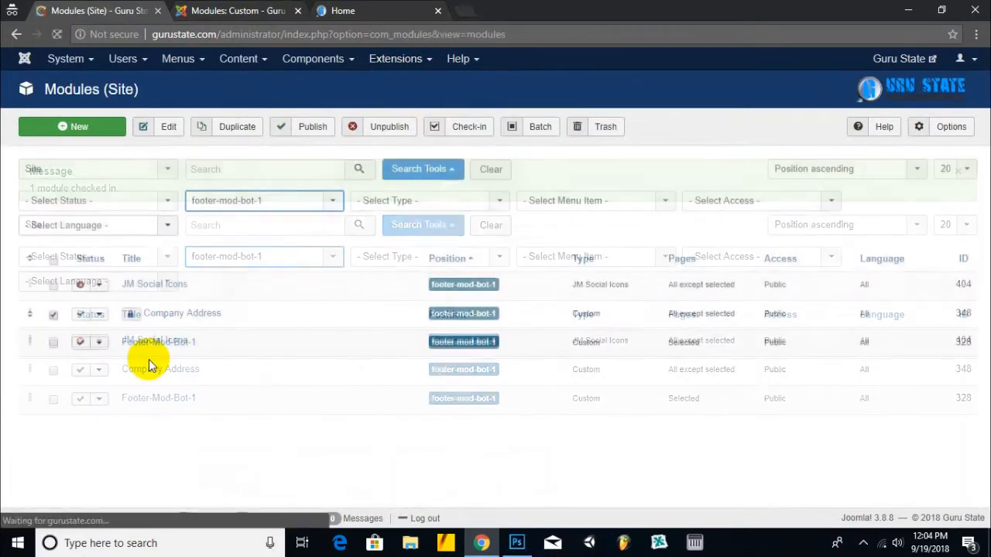
click(150, 398)
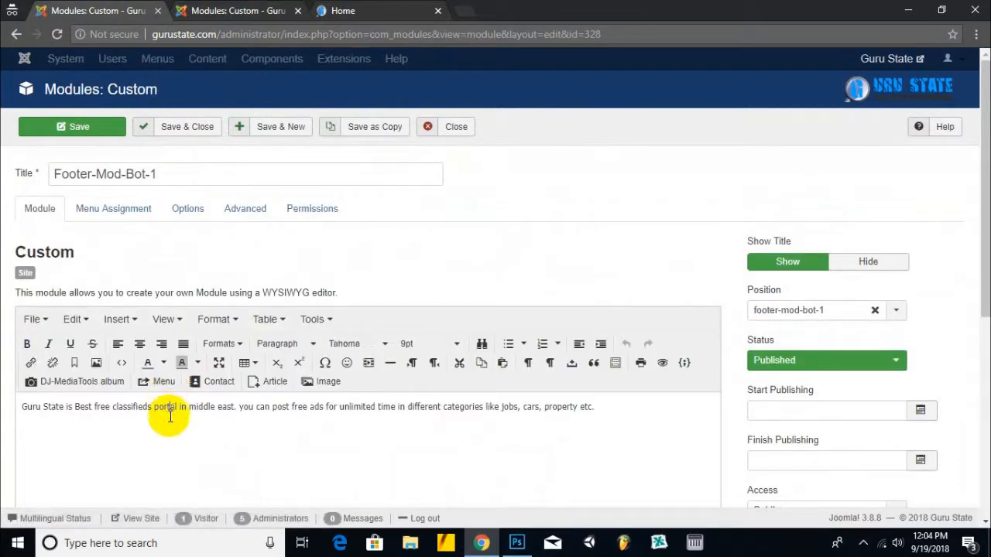
triple_click(167, 431)
key(ctrl+c)
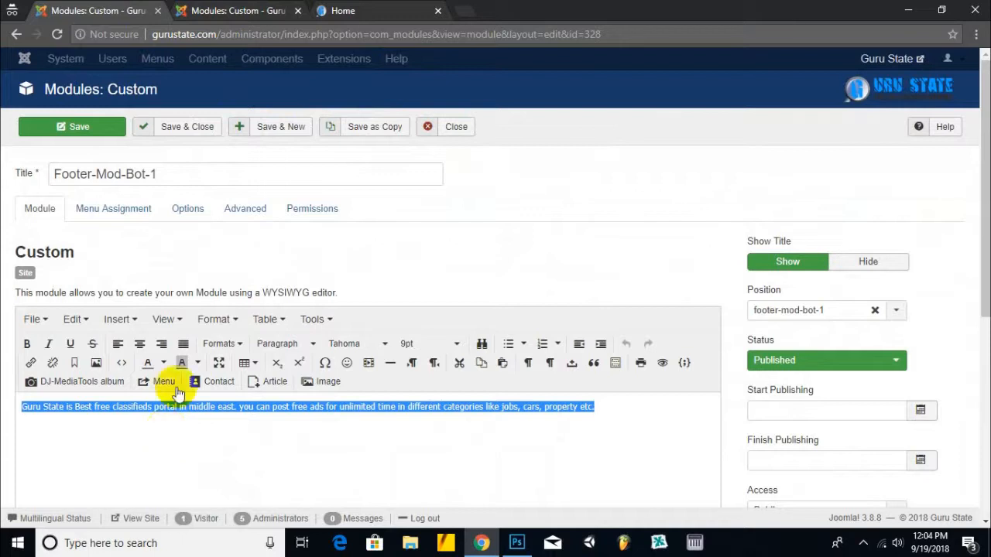
click(209, 9)
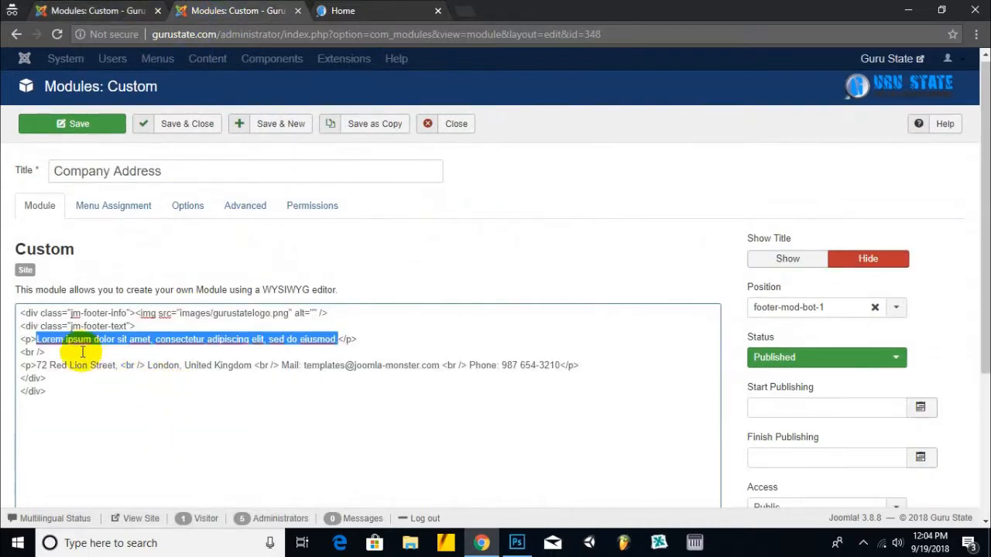
key(ctrl+v)
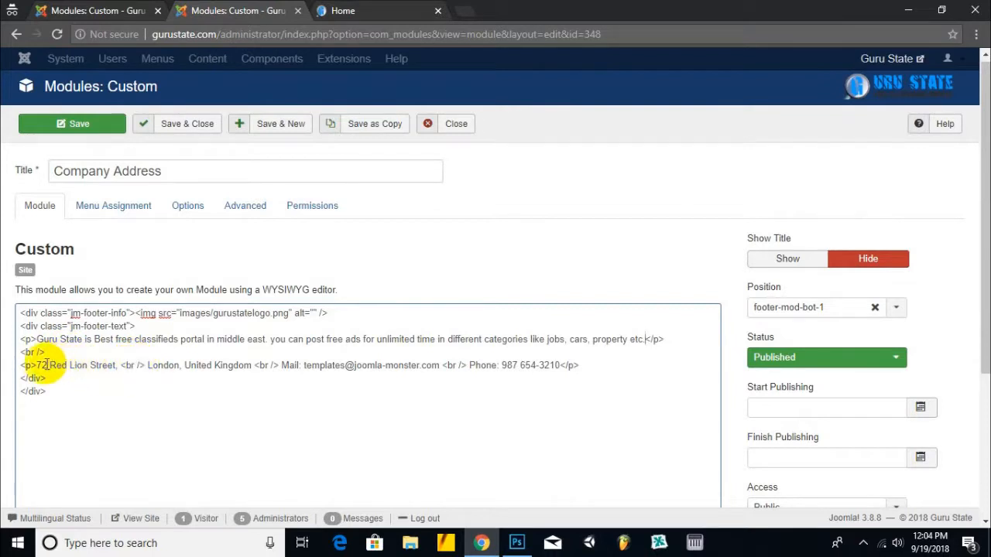
drag(36, 364, 118, 365)
text(Abbottaba)
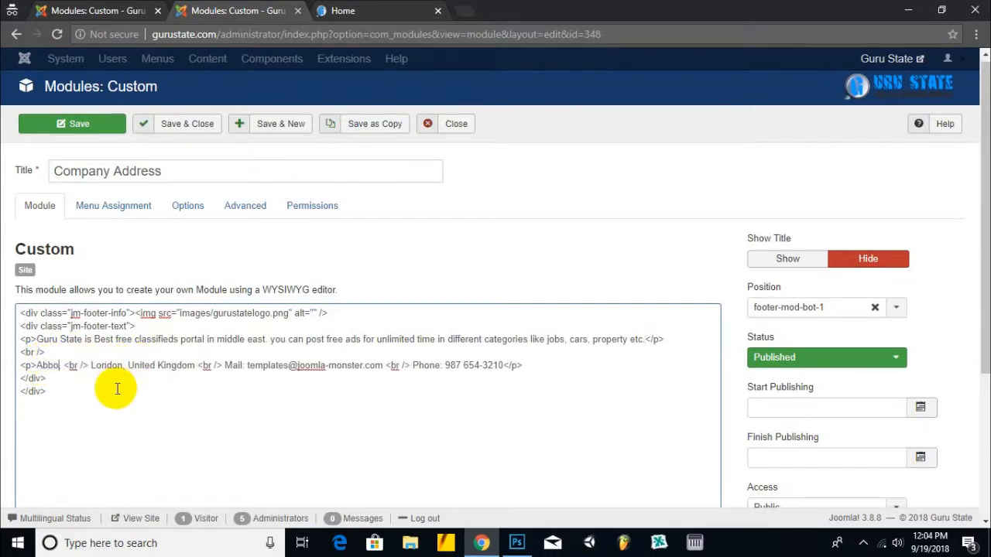
text(d,)
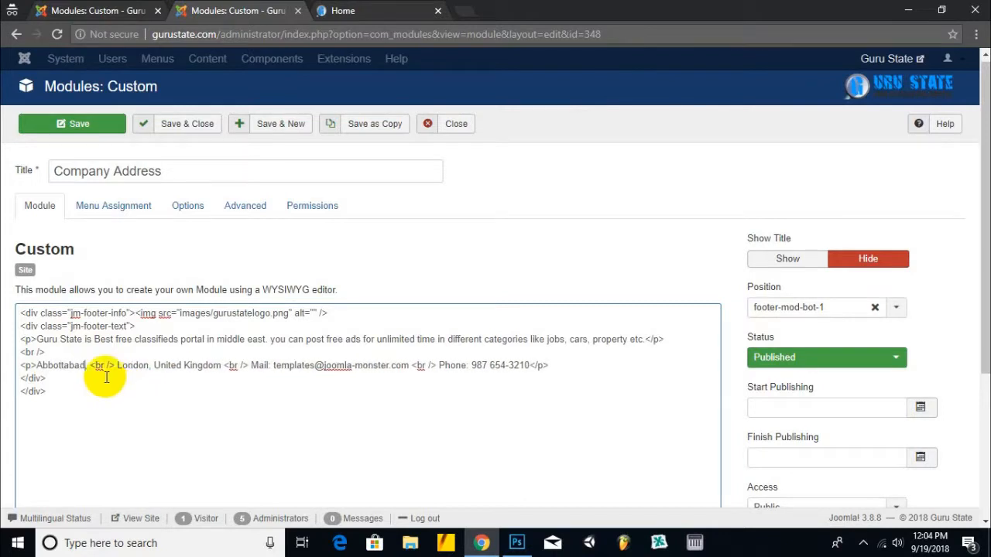
drag(118, 364, 146, 365)
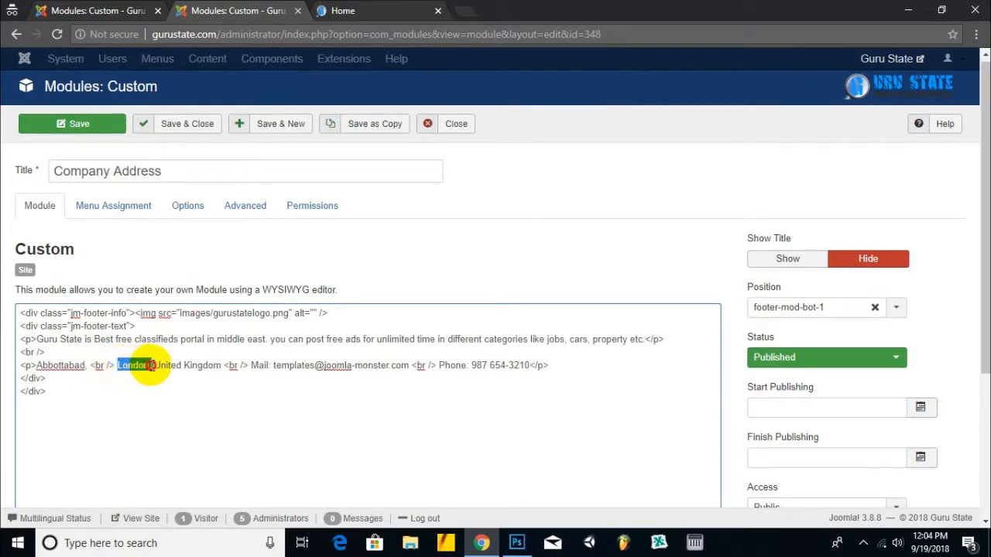
click(155, 365)
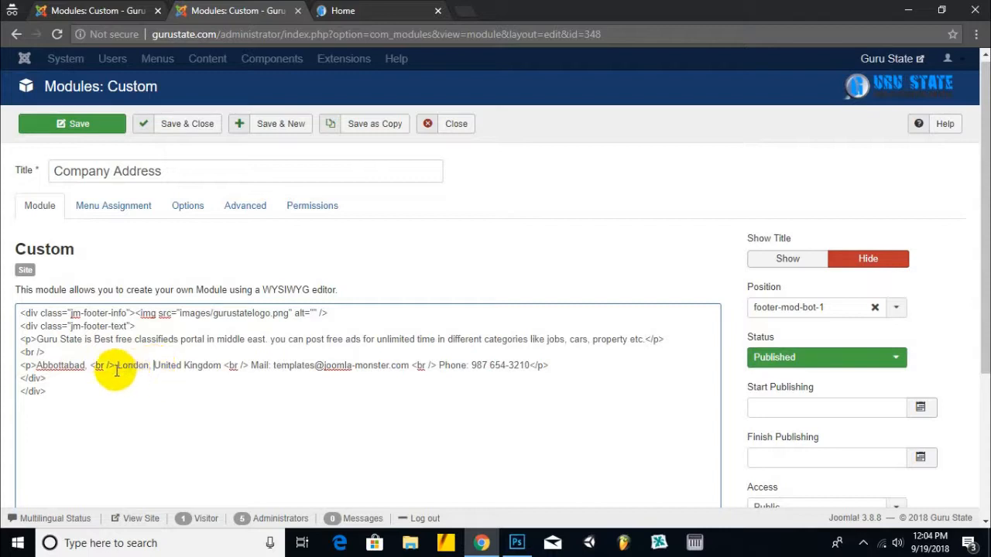
drag(21, 365, 194, 363)
- Replace the old contact e-mail in Company Address with the company's new e-mail address
click(194, 363)
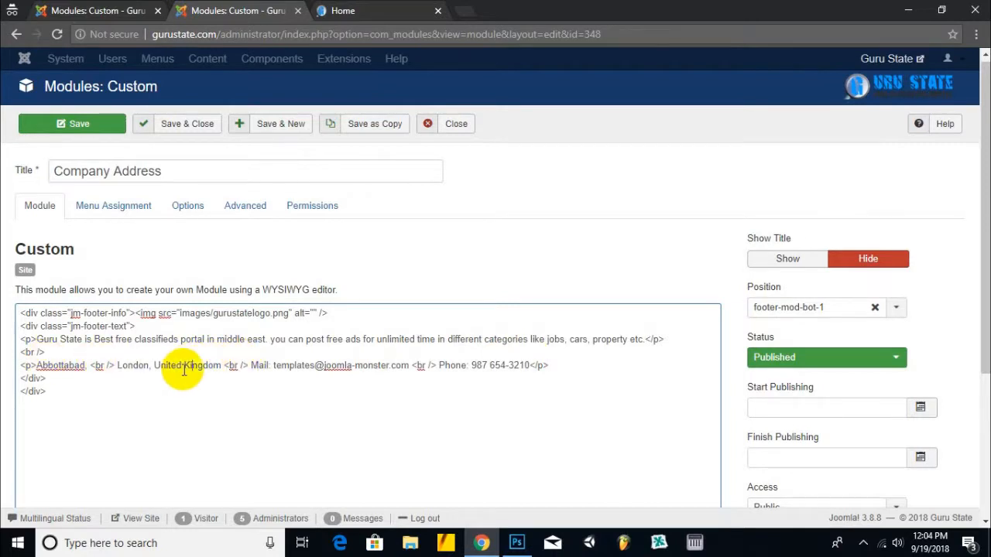
drag(272, 366, 408, 363)
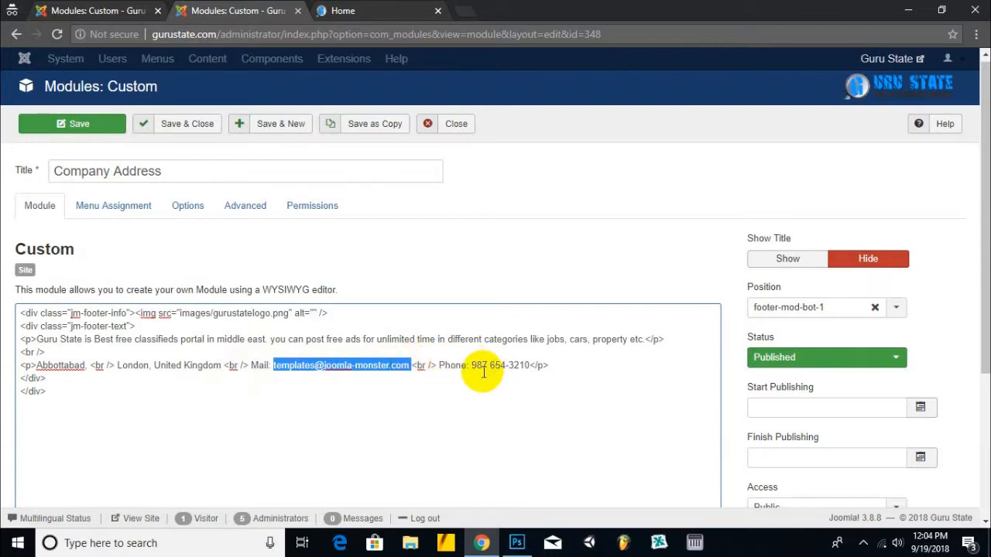
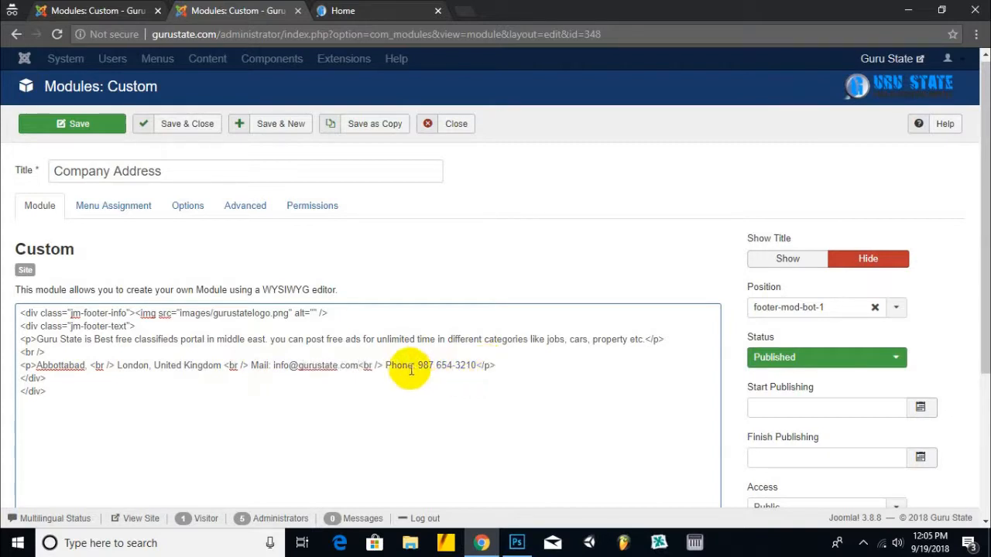
drag(422, 365, 472, 366)
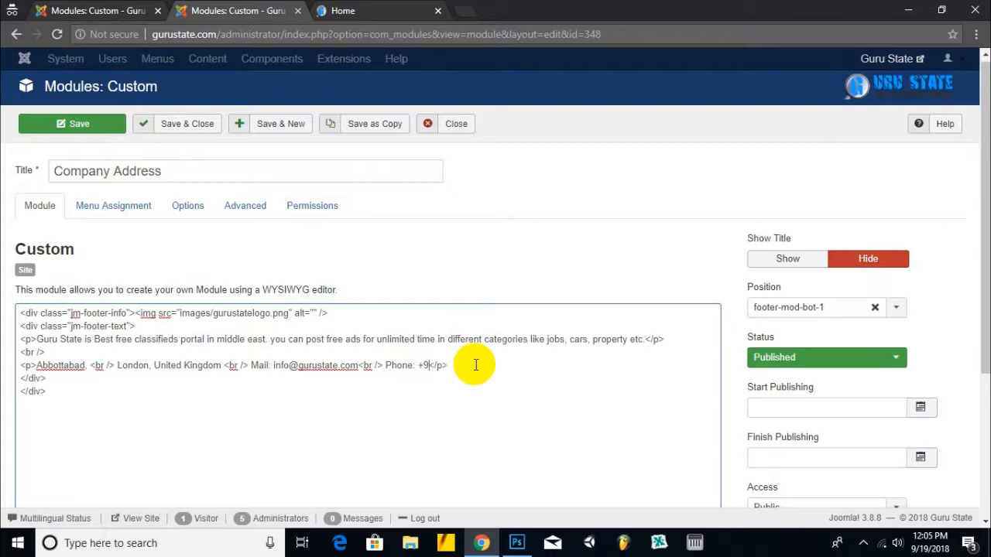
- Copy the phone number from the live site's footer
click(348, 10)
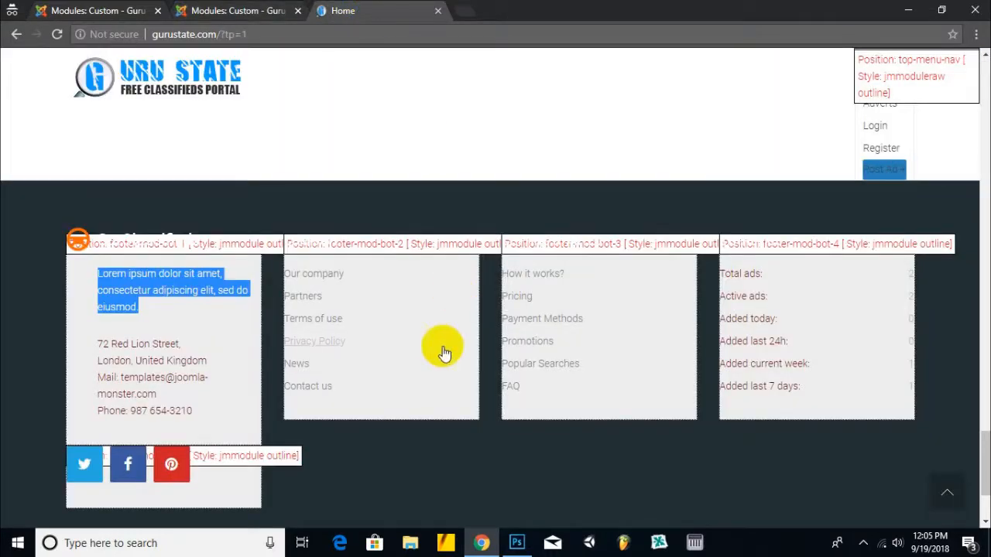
scroll(138, 412, up, 4)
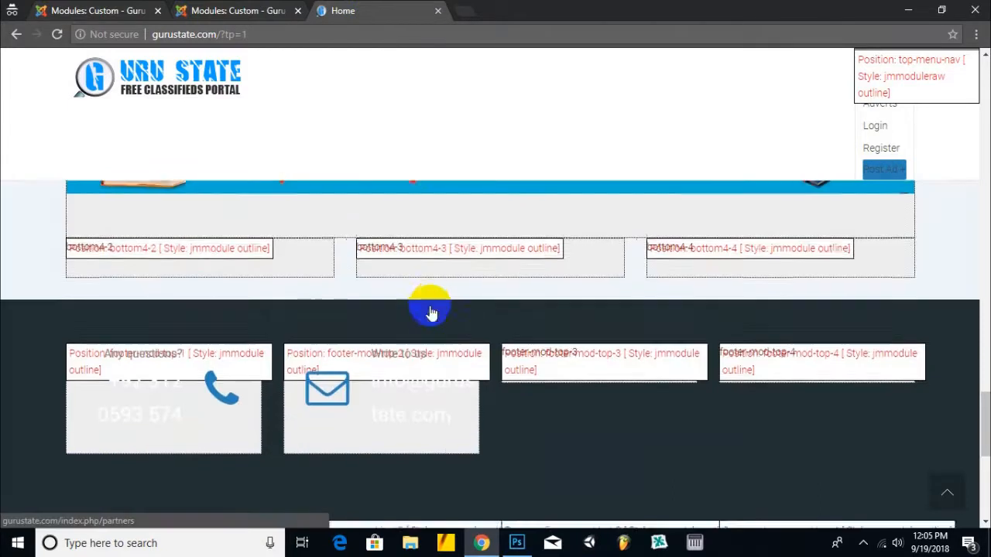
scroll(454, 372, down, 1)
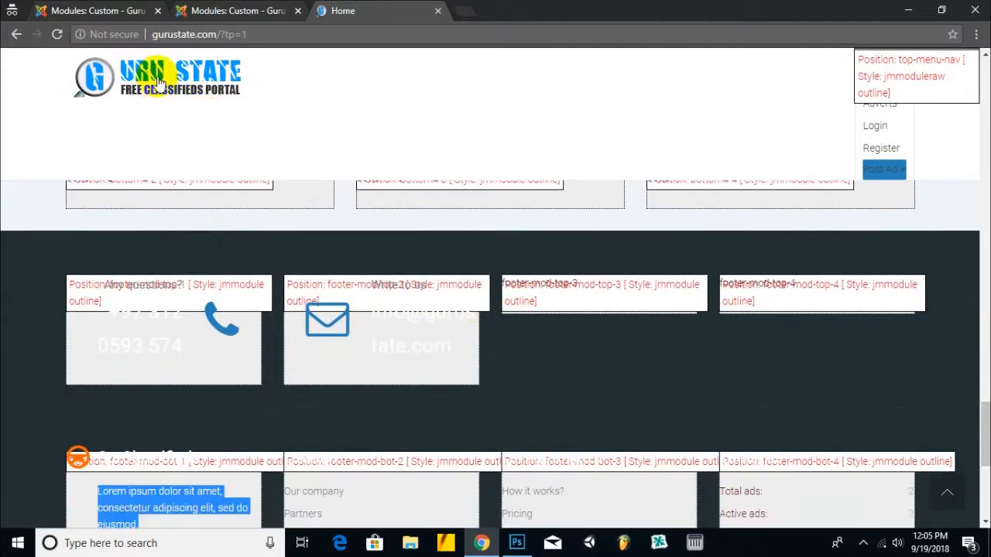
click(596, 285)
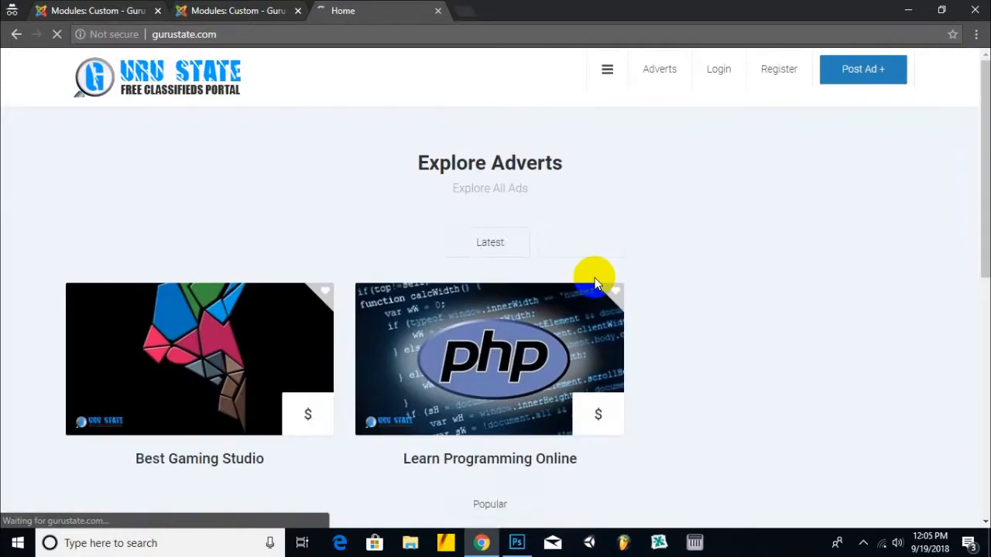
scroll(600, 302, down, 10)
scroll(600, 310, down, 5)
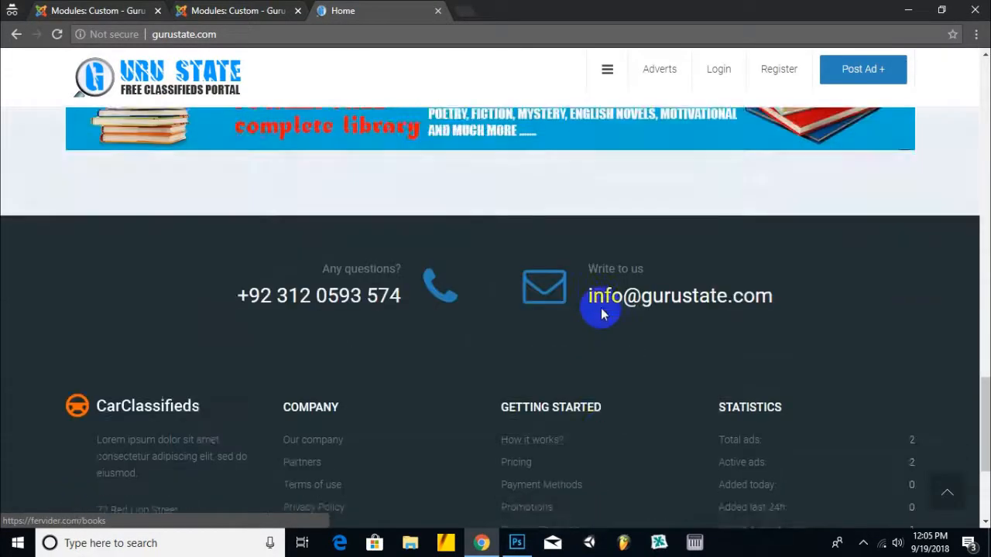
drag(394, 173, 271, 172)
right_click(275, 174)
click(304, 184)
- Paste the phone number after 'Phone: +92' and delete the Abbottabad/London address lines
click(225, 10)
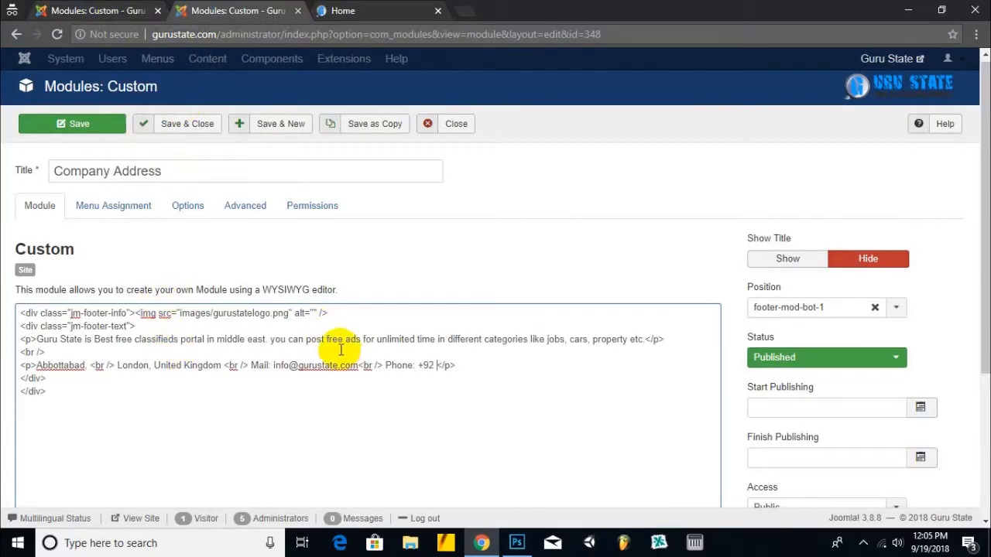
key(ctrl+v)
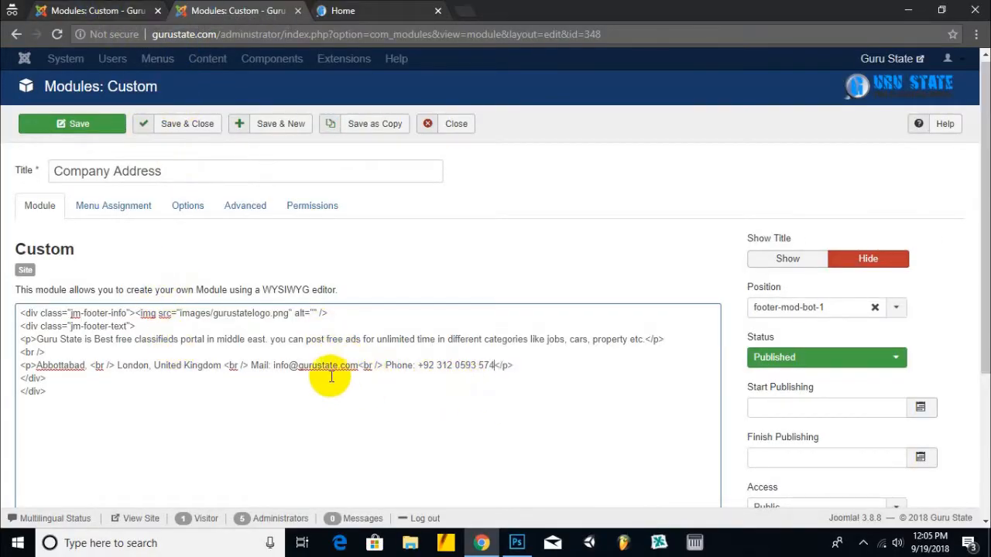
mouse_move(246, 365)
mouse_down()
mouse_move(34, 362)
mouse_move(250, 367)
mouse_up()
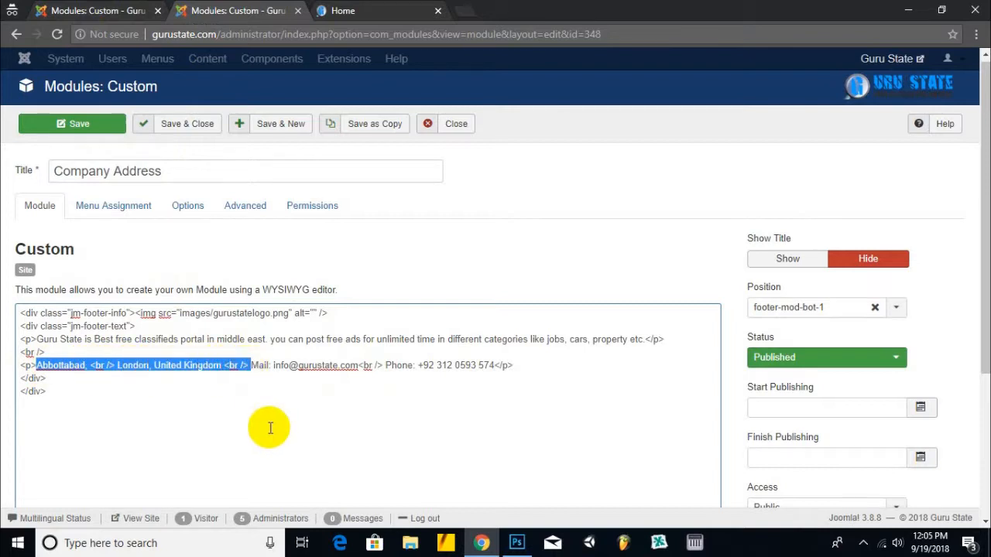
key(BackSpace)
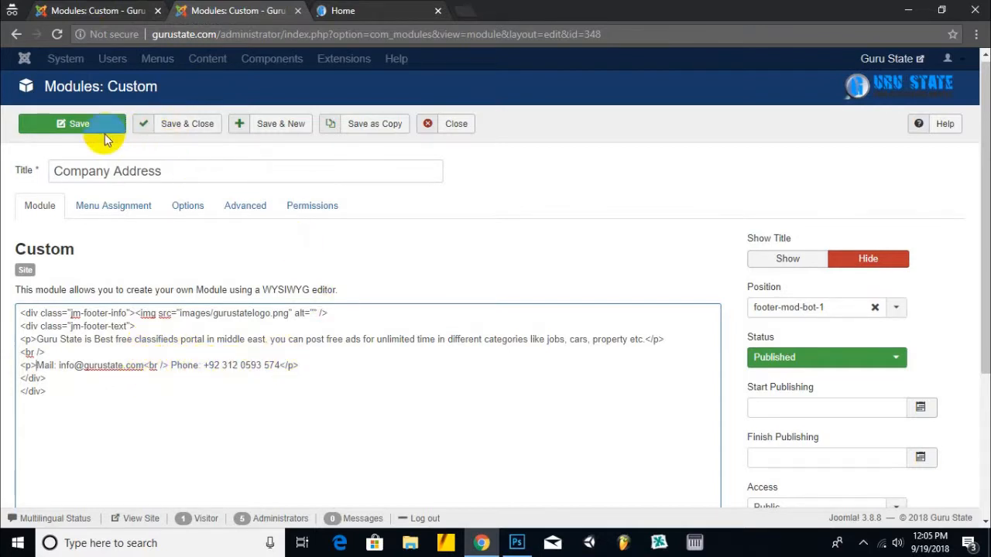
- Save the Company Address module and reload the home page to confirm the new footer
click(78, 124)
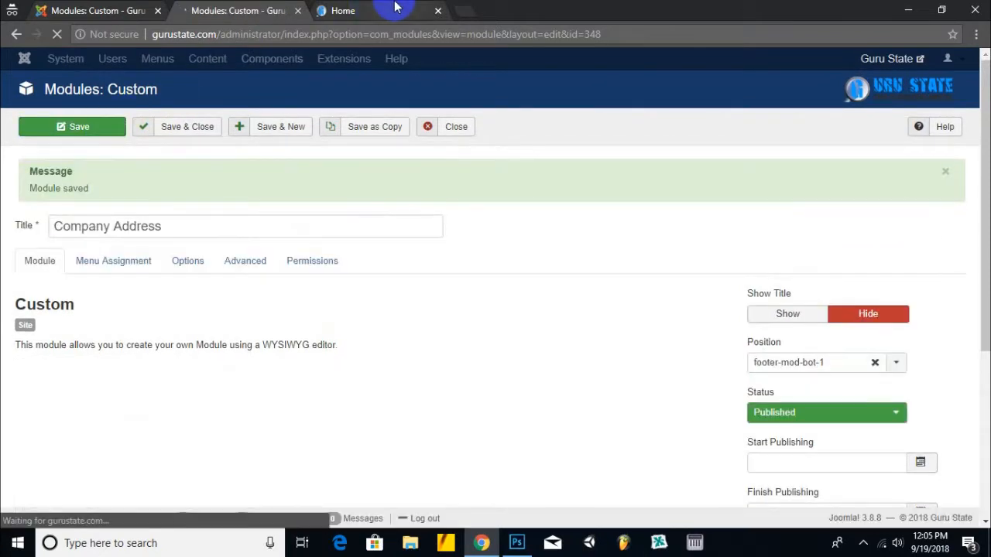
click(383, 10)
click(96, 101)
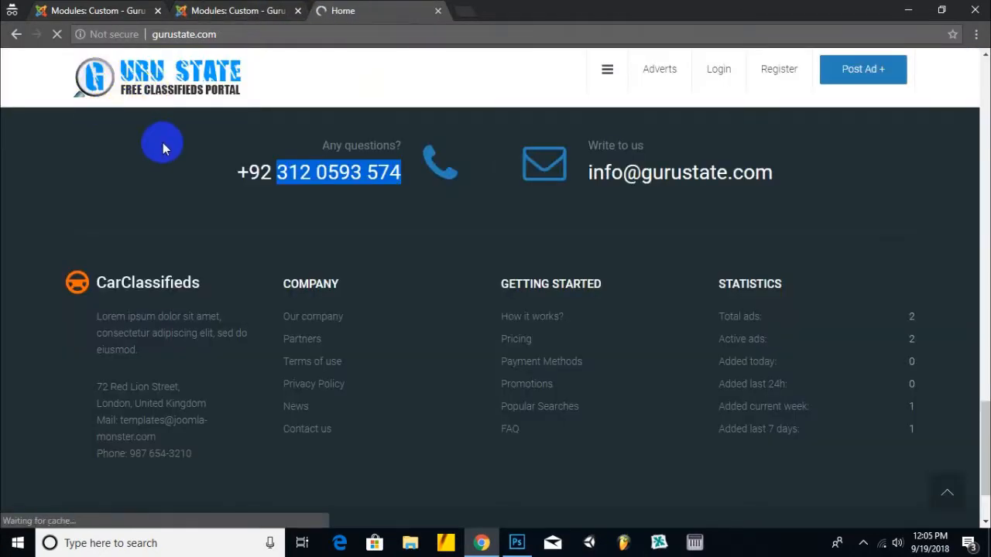
scroll(171, 178, down, 5)
scroll(172, 205, down, 10)
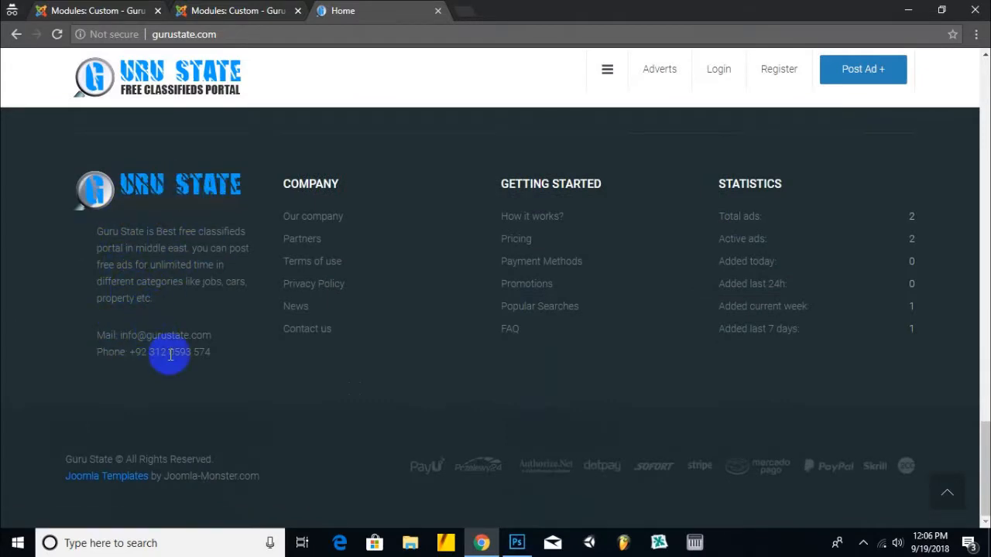
click(232, 11)
click(116, 11)
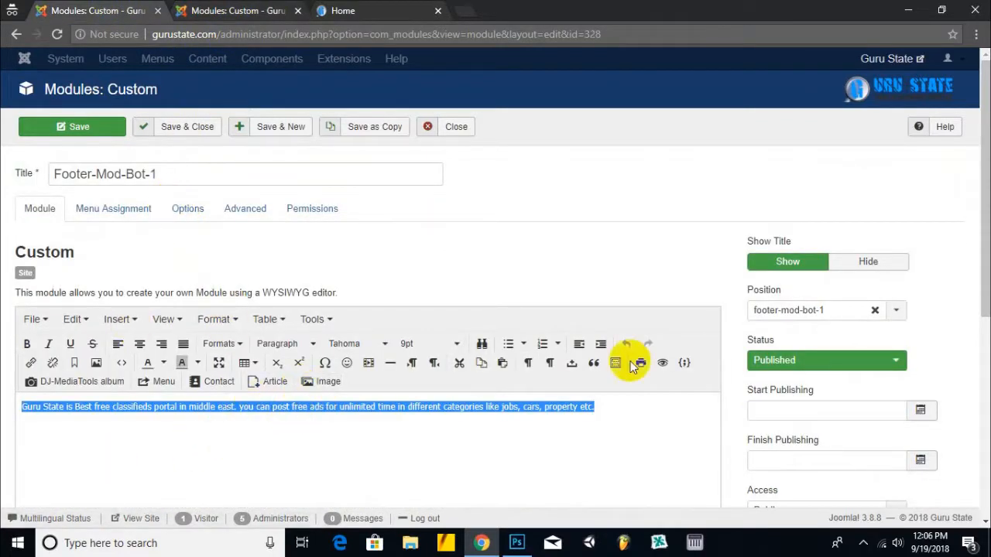
- Set Footer-Mod-Bot-1 to Trashed, save and close it, then view the updated live footer
click(867, 360)
click(825, 413)
click(192, 131)
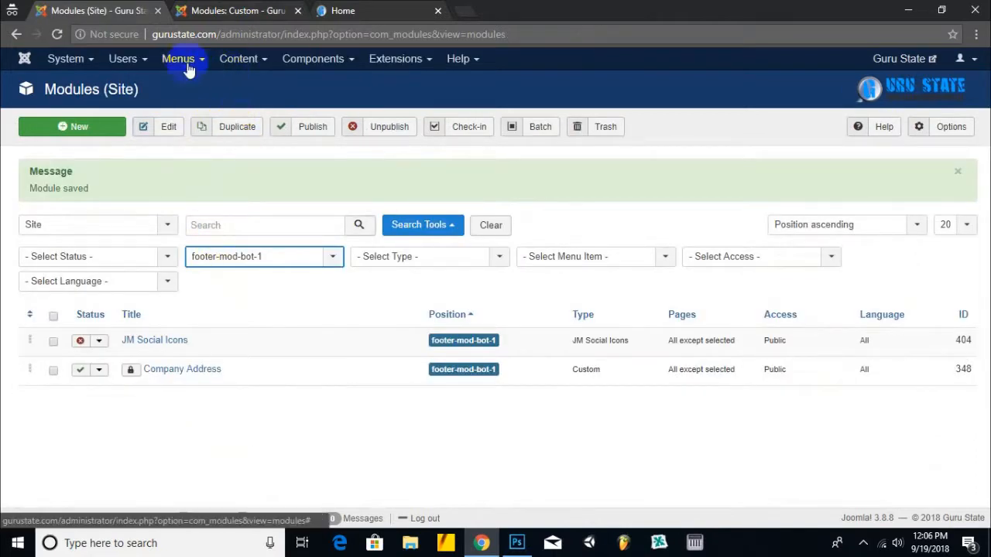
click(240, 10)
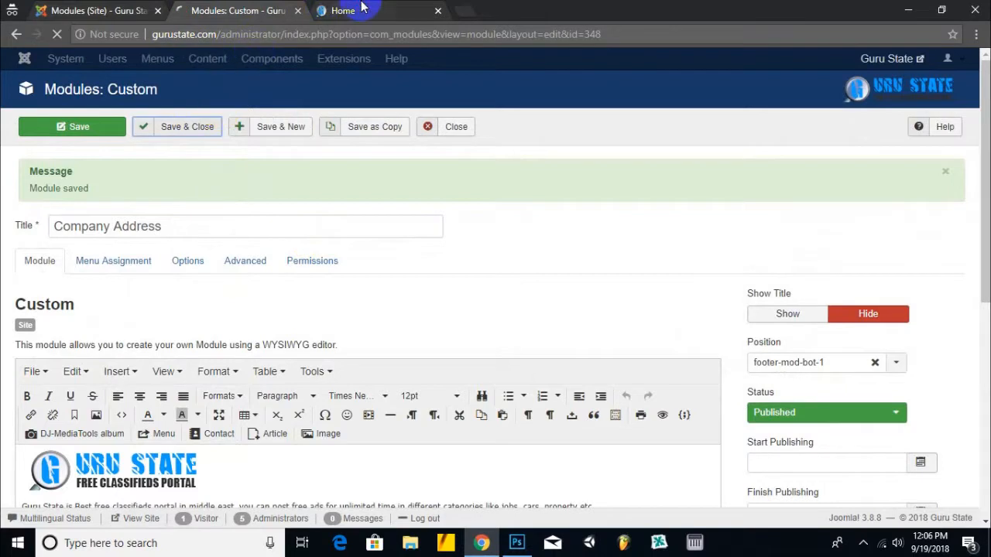
click(361, 8)
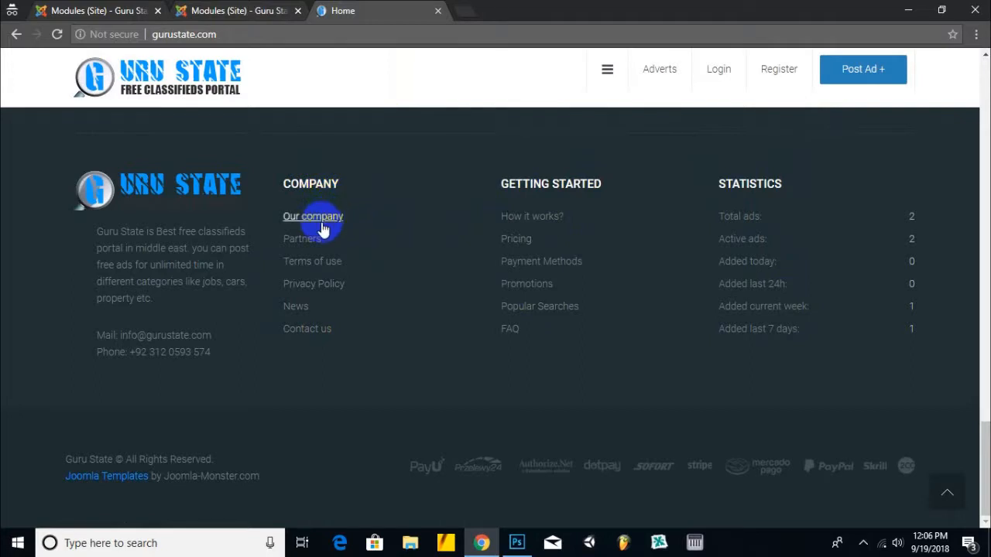
- Clear the Position filter in site modules and search titles for 'comp'
click(155, 9)
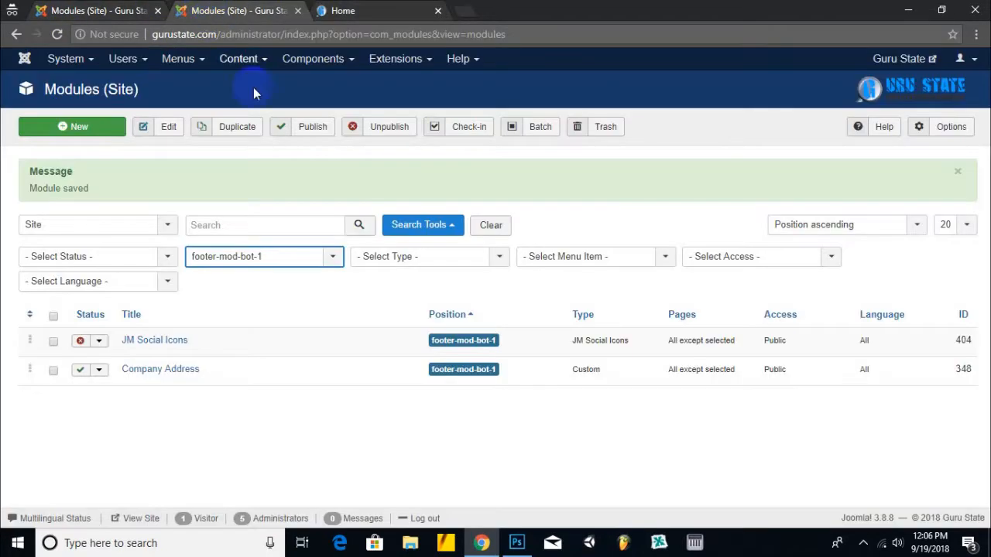
click(259, 256)
scroll(277, 313, up, 15)
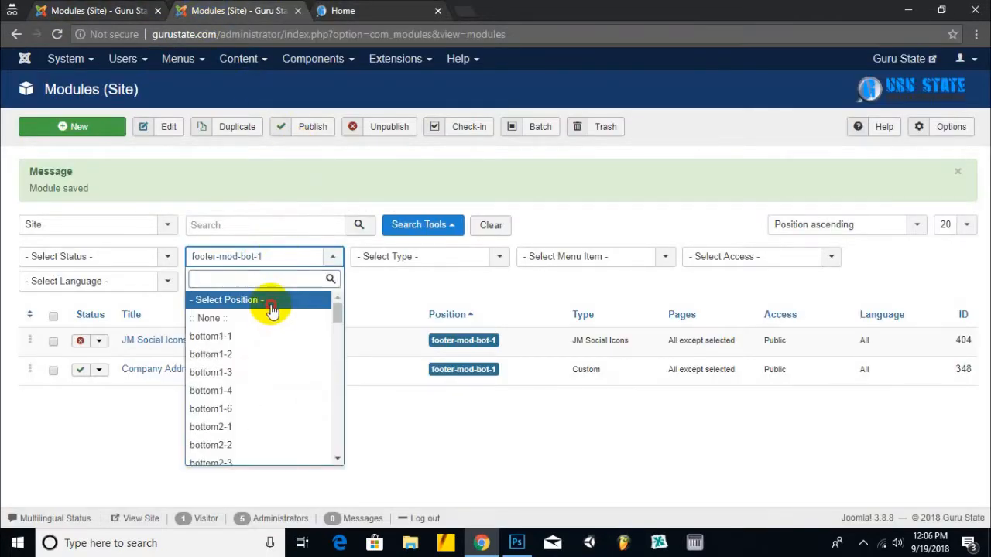
click(269, 301)
click(263, 170)
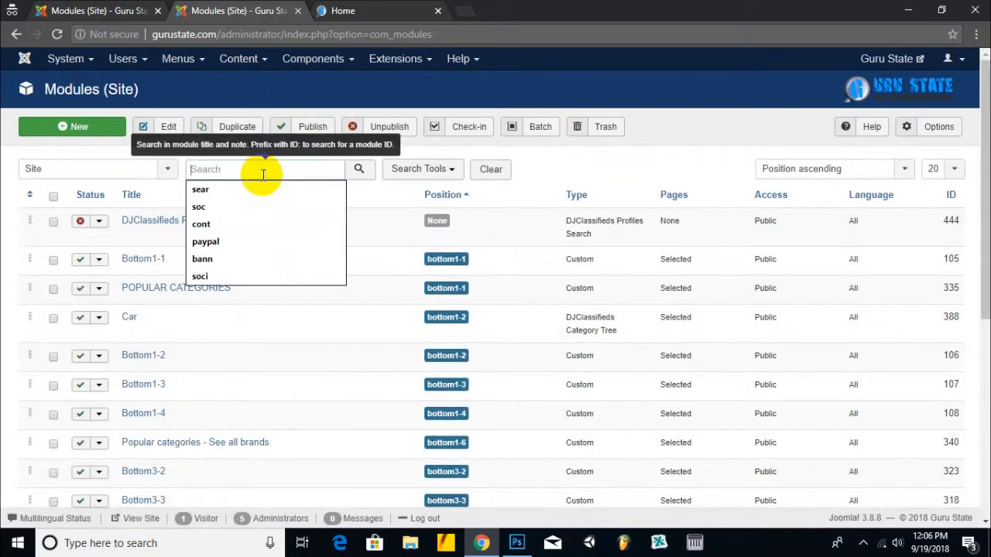
text(comp)
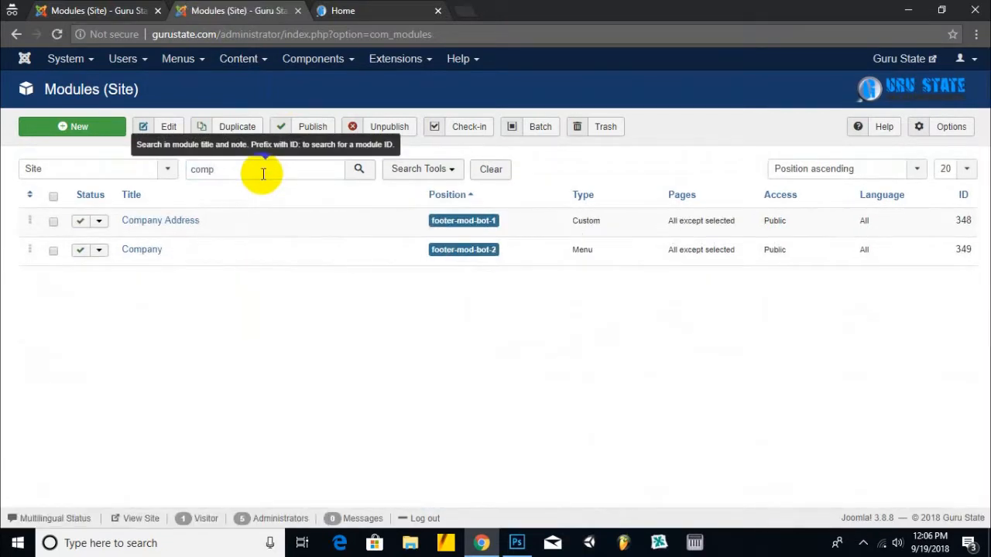
- Confirm the Company menu module still shows the Company menu, and save and close it
click(140, 250)
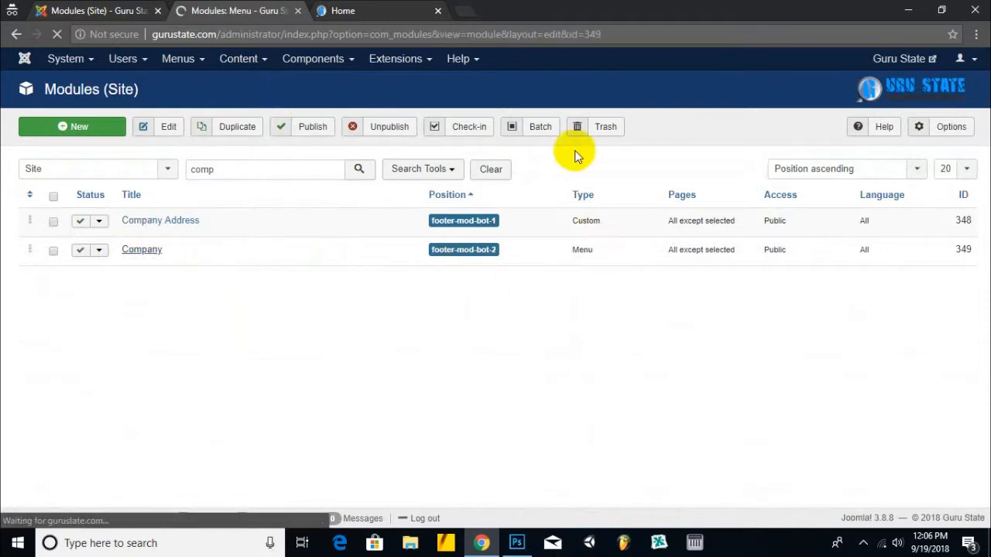
scroll(286, 271, down, 1)
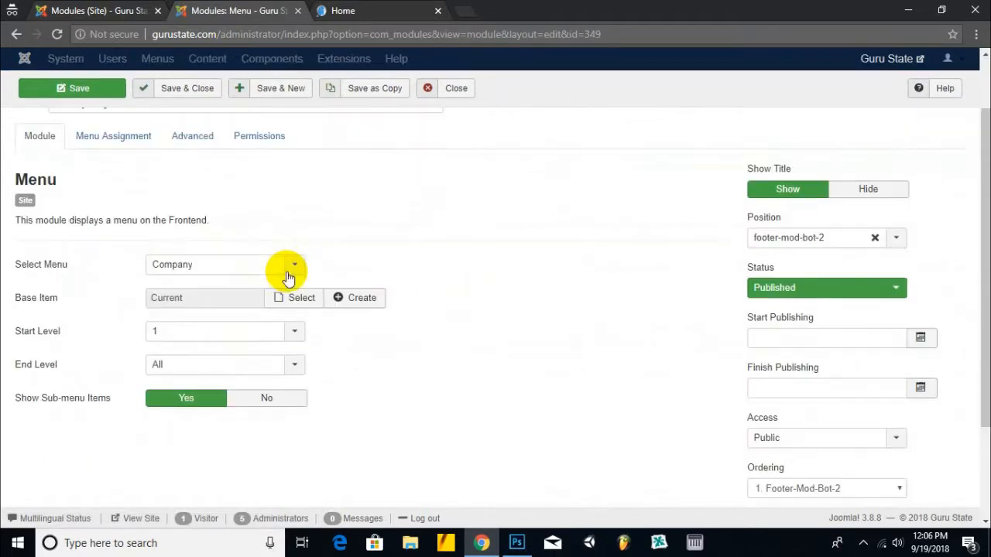
scroll(104, 273, up, 1)
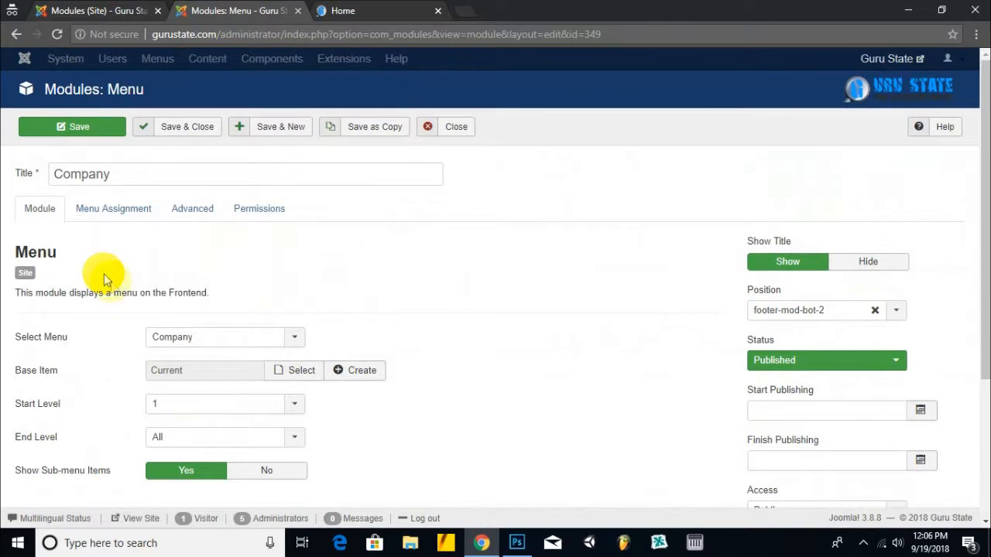
click(225, 336)
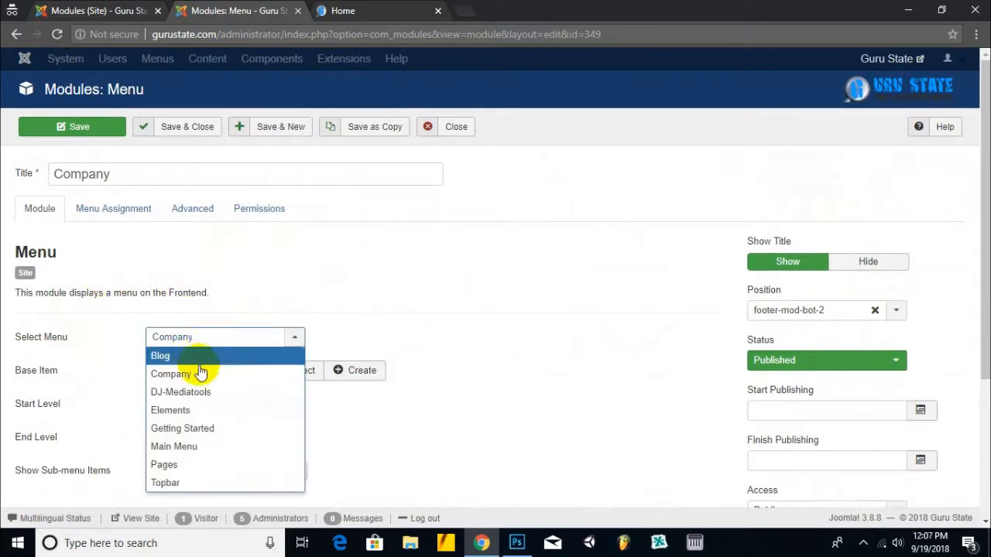
click(371, 325)
click(210, 126)
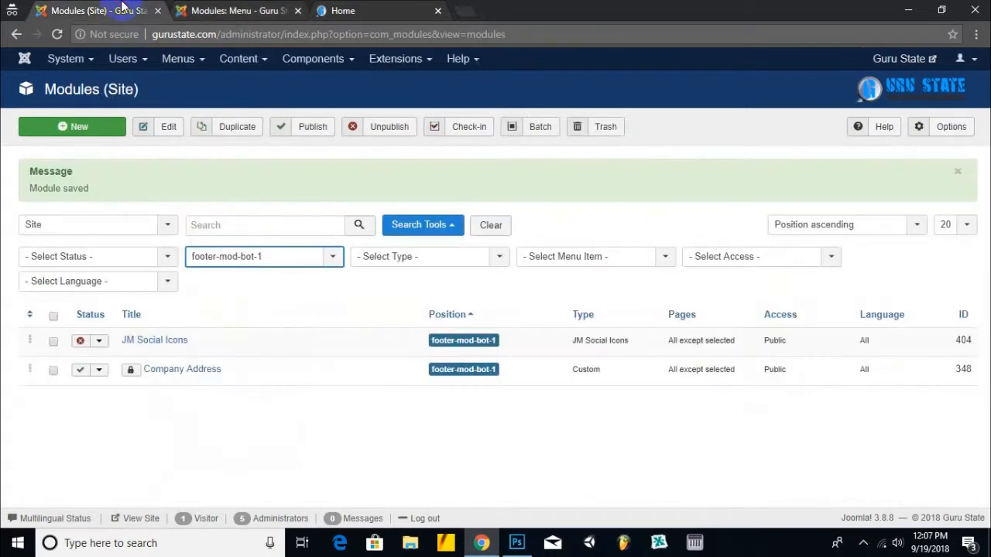
- Trash all four Elements menu items (Tabs, Accordion, Pricing, Typography) and return to Menus
click(187, 68)
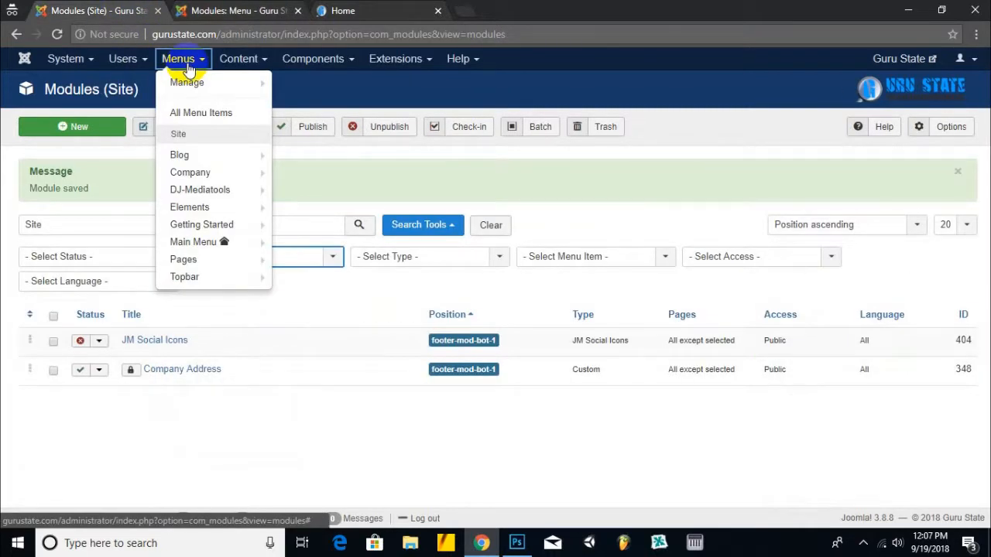
mouse_move(198, 286)
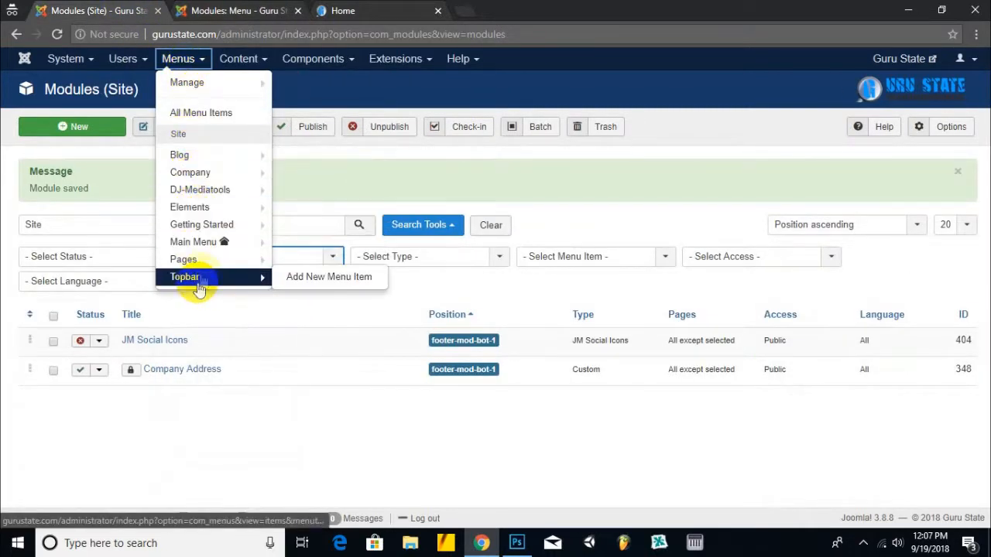
mouse_move(207, 209)
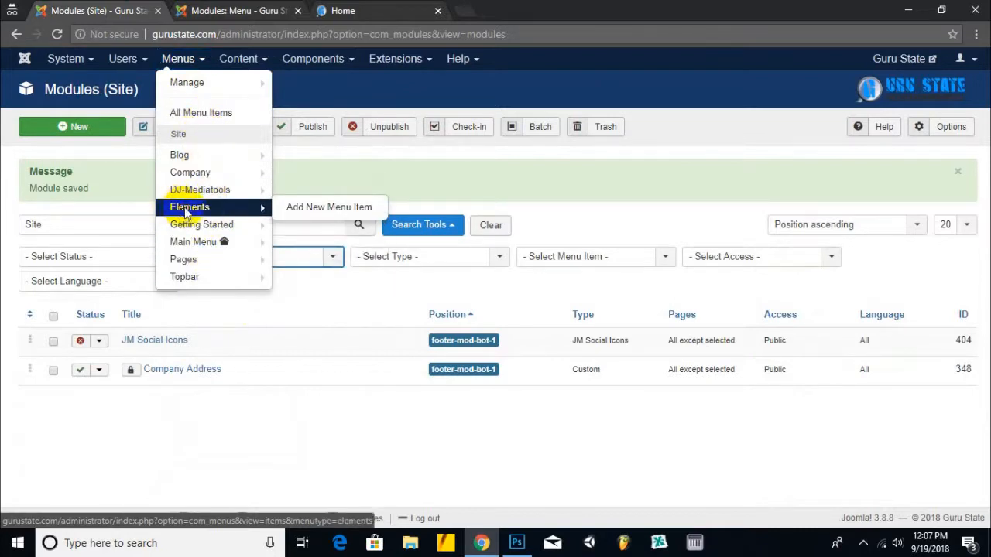
click(187, 208)
click(340, 11)
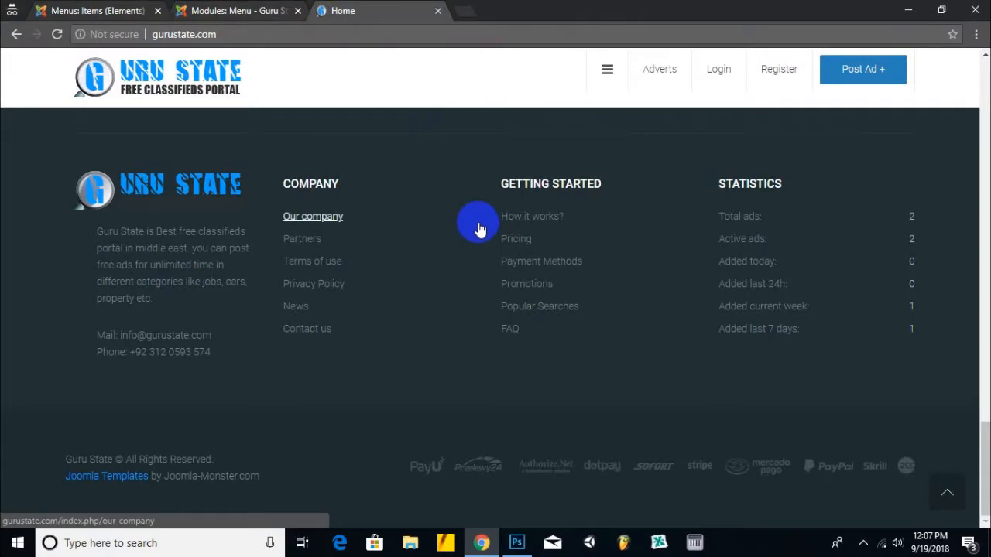
click(99, 11)
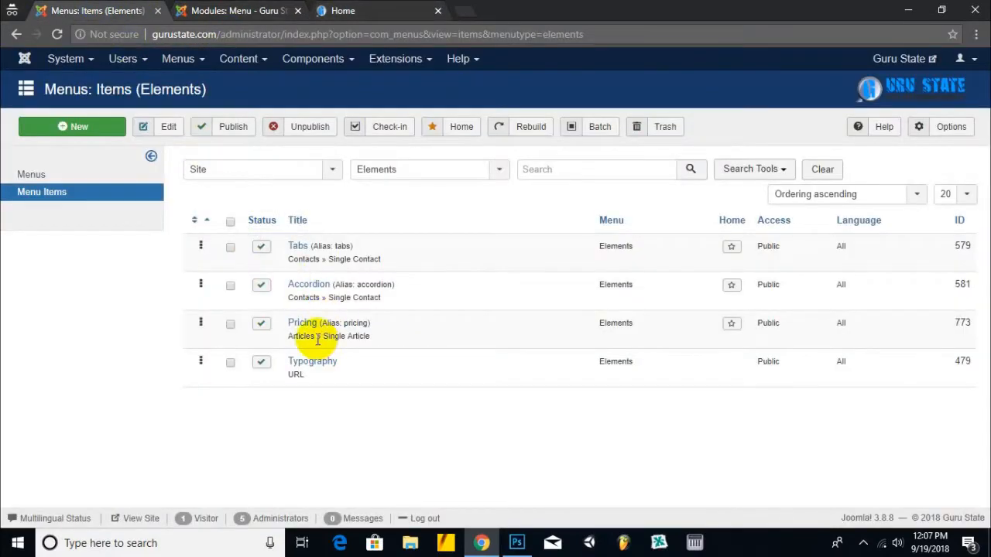
click(231, 223)
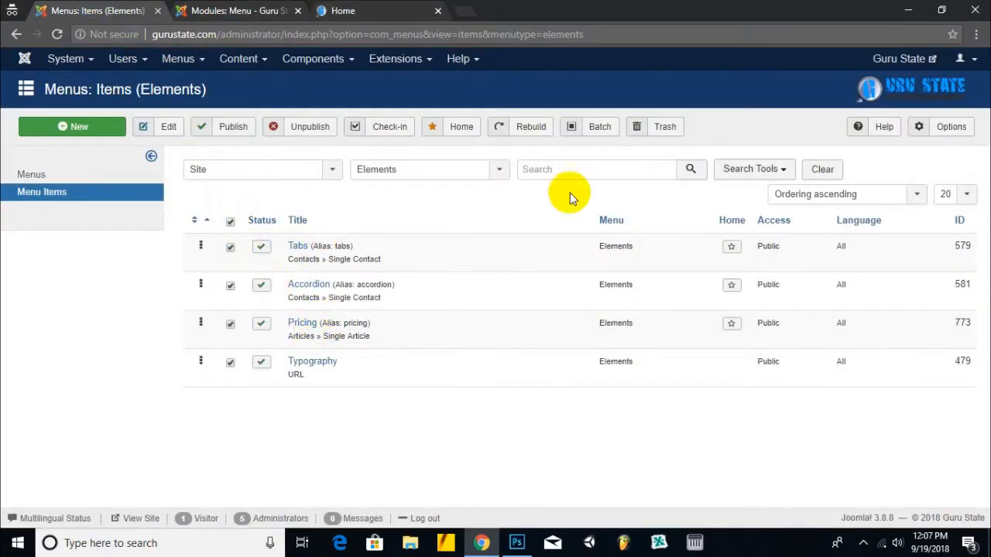
click(670, 128)
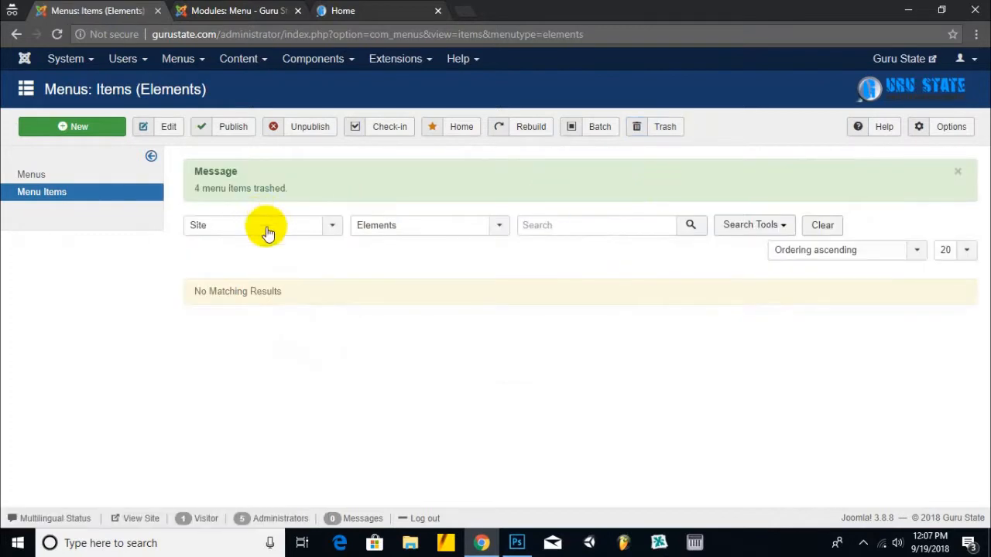
click(36, 172)
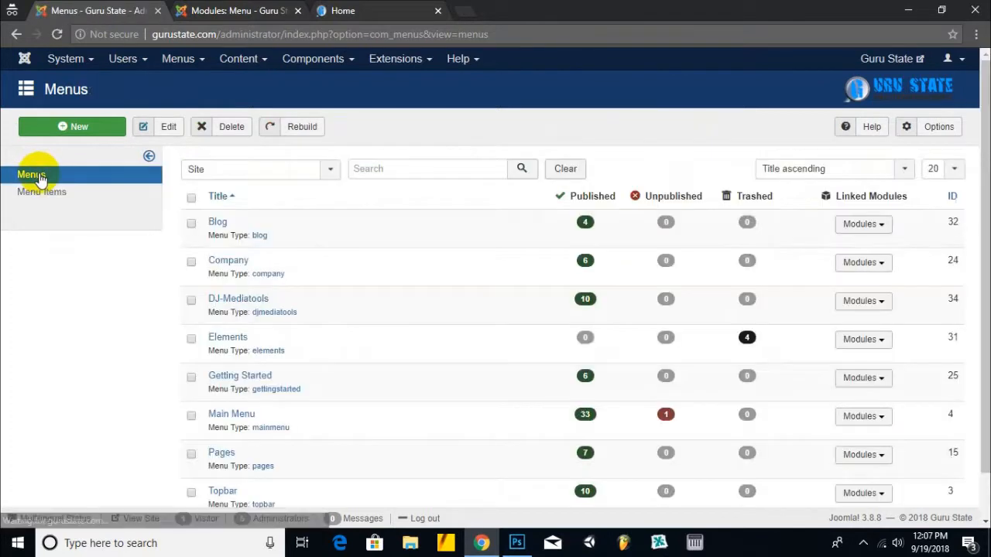
- Delete the unused Elements menu from the Menus list, confirming the deletion with OK
scroll(202, 304, down, 2)
click(191, 288)
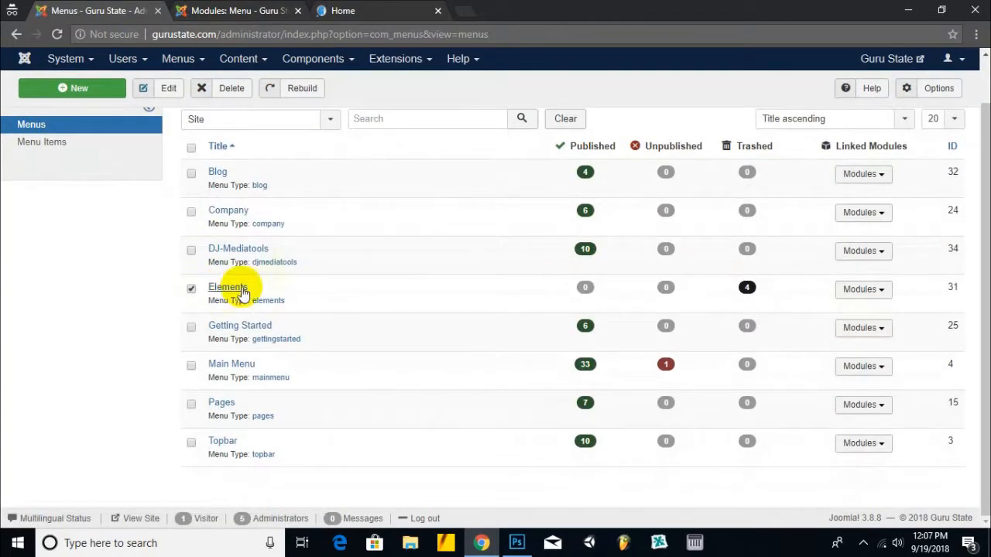
click(232, 88)
click(561, 141)
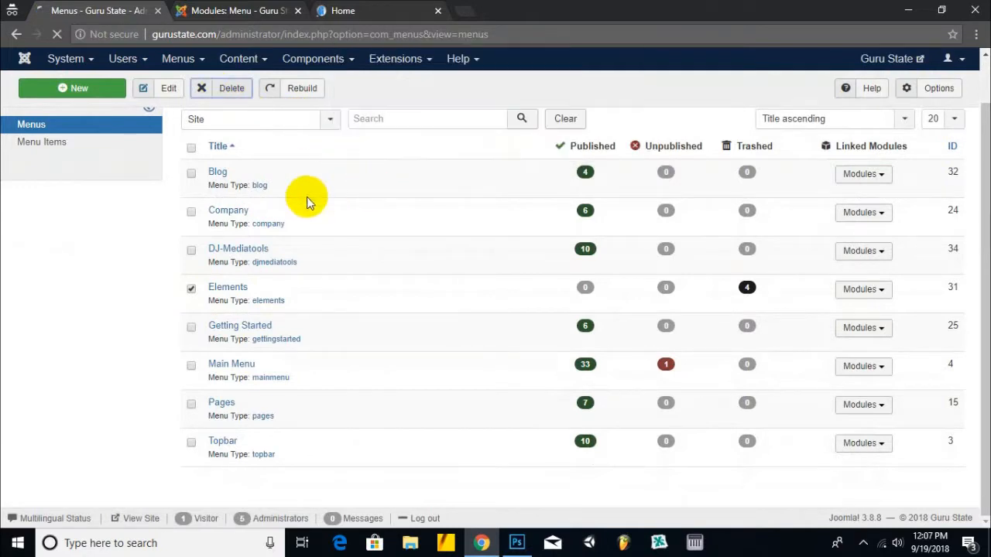
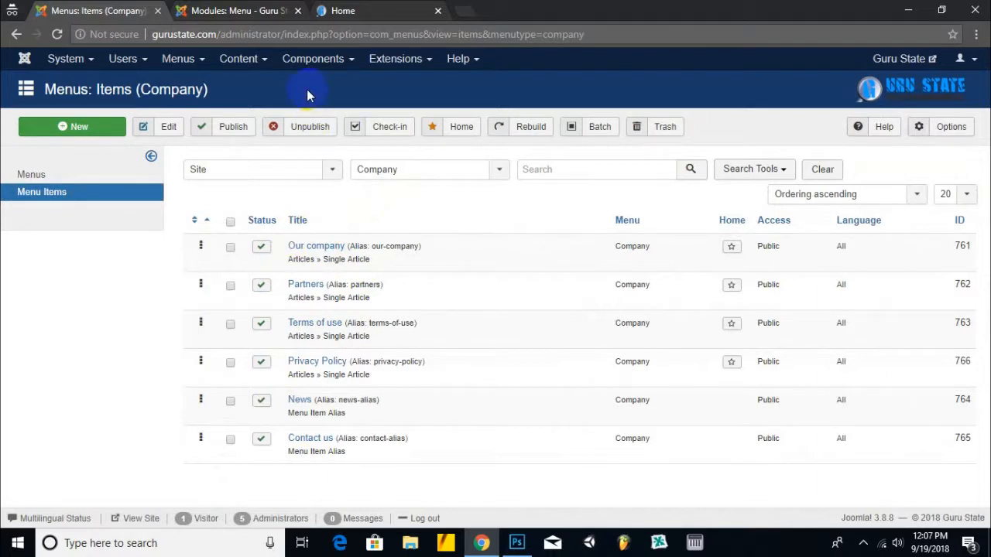
- Create a new article category titled 'company' with alias 'company' and save it
click(264, 64)
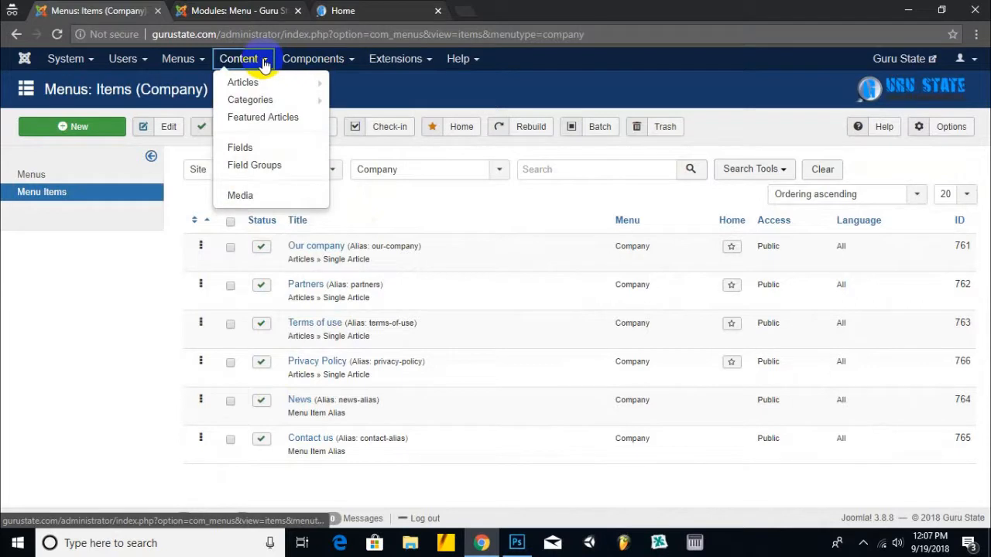
click(249, 100)
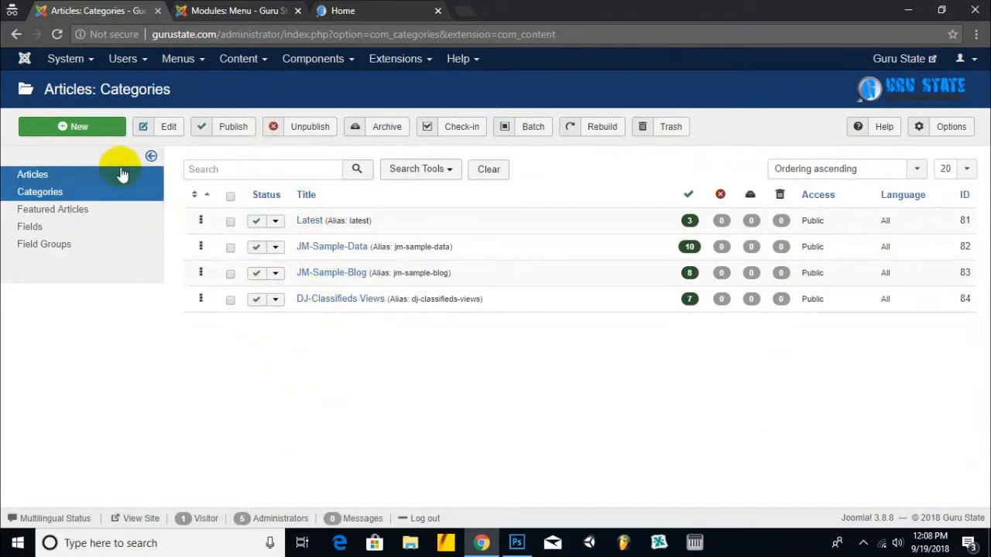
click(103, 132)
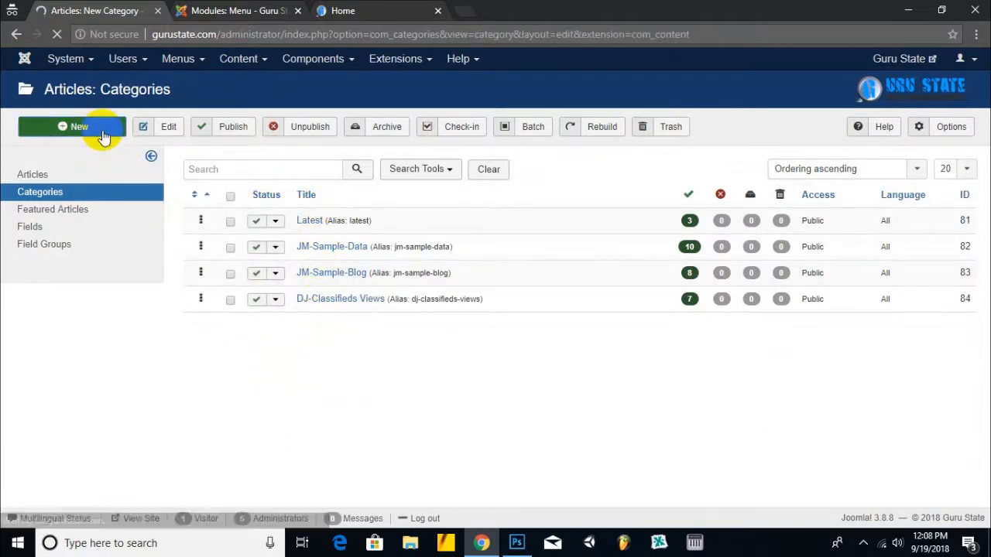
click(152, 172)
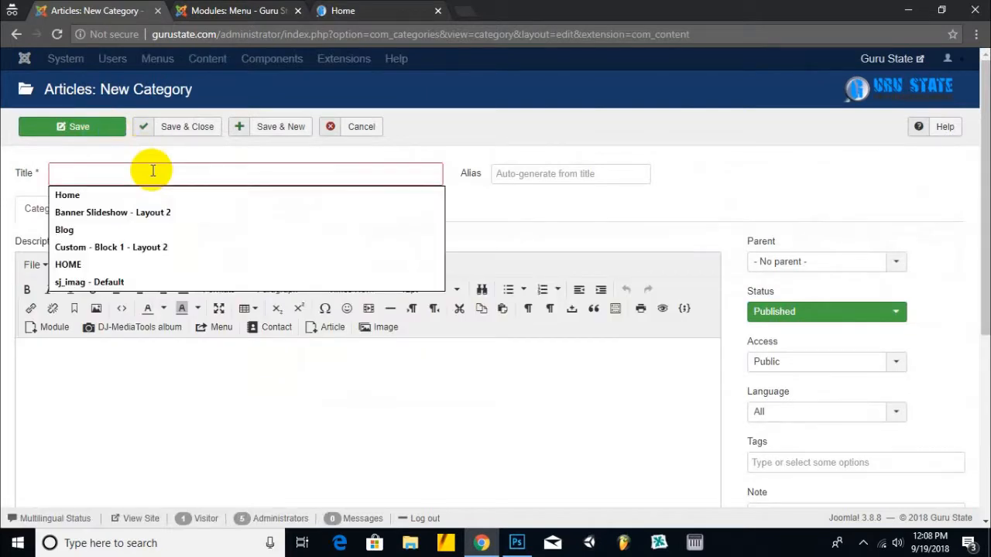
text(company)
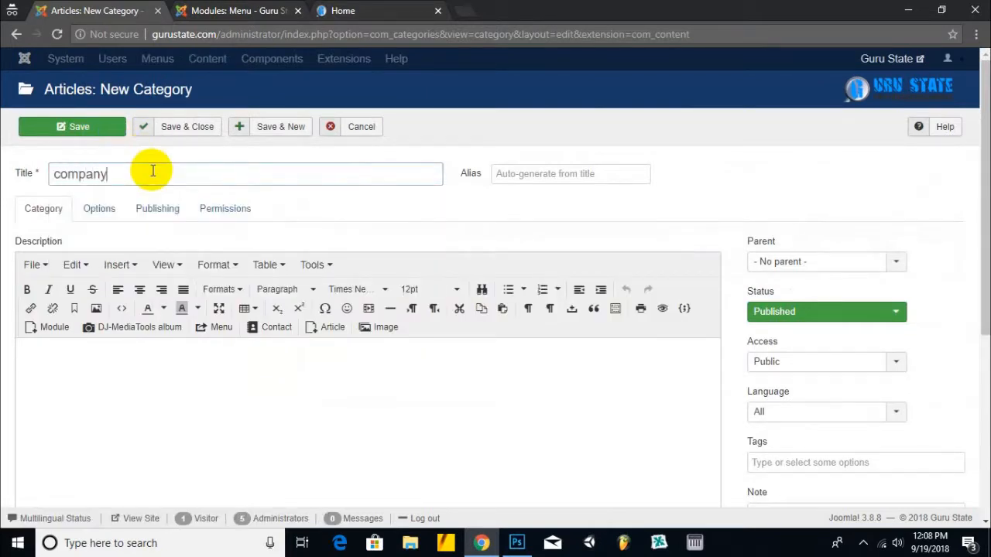
key(Tab)
text(com)
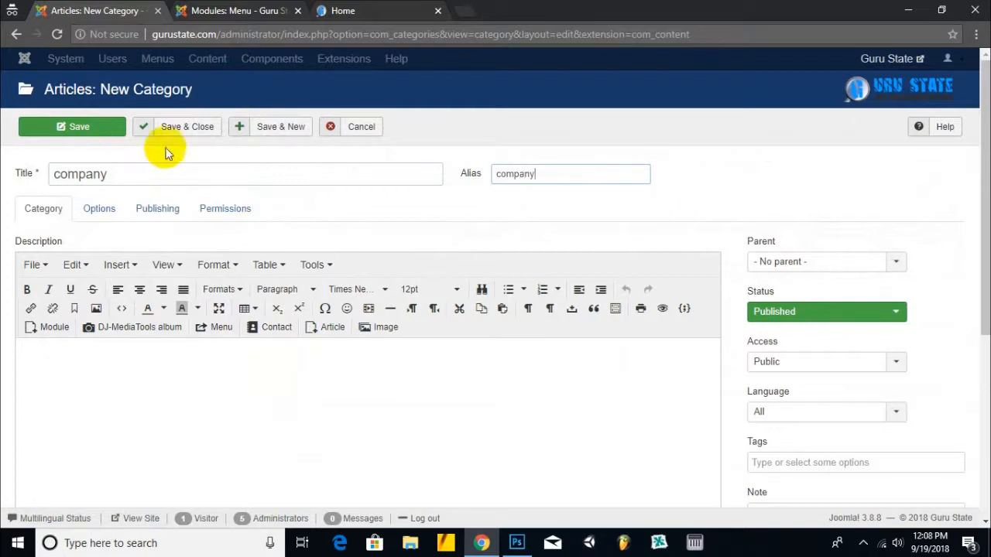
click(189, 128)
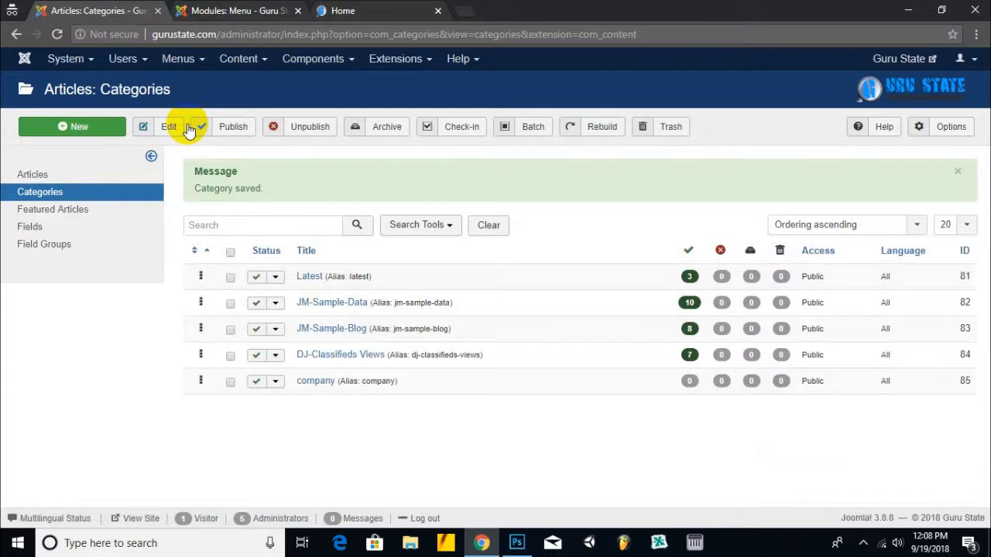
- Start a new article titled 'About' with alias 'about'
click(43, 182)
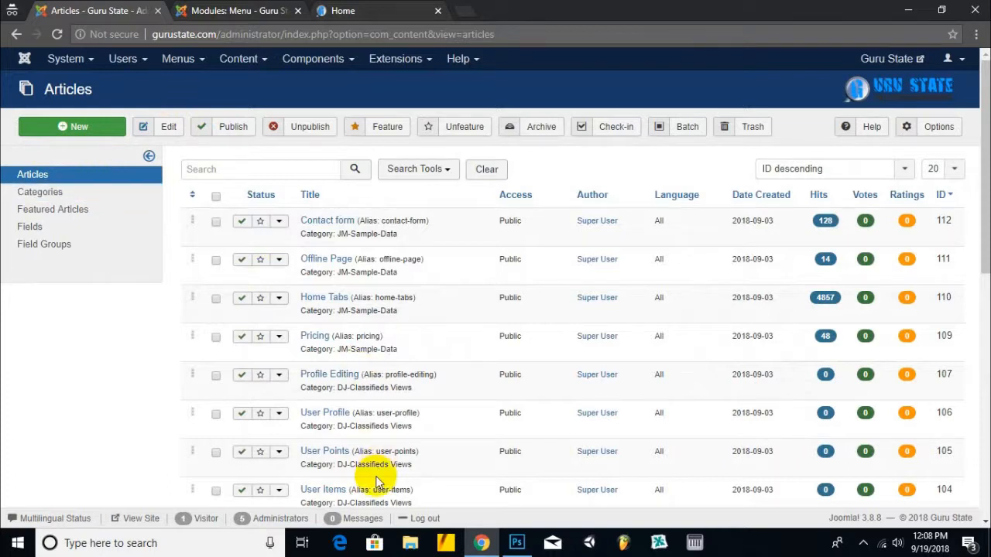
scroll(422, 372, down, 7)
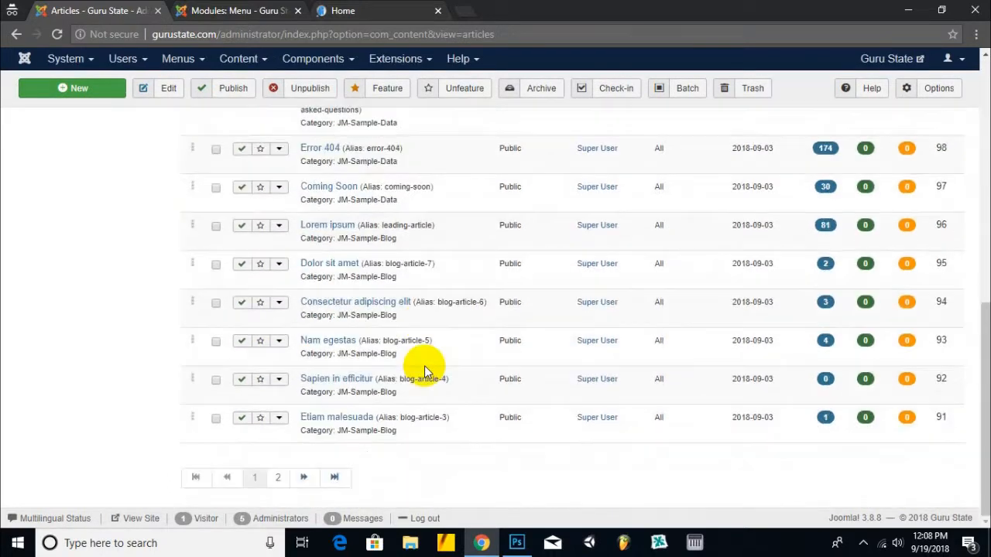
scroll(327, 465, up, 3)
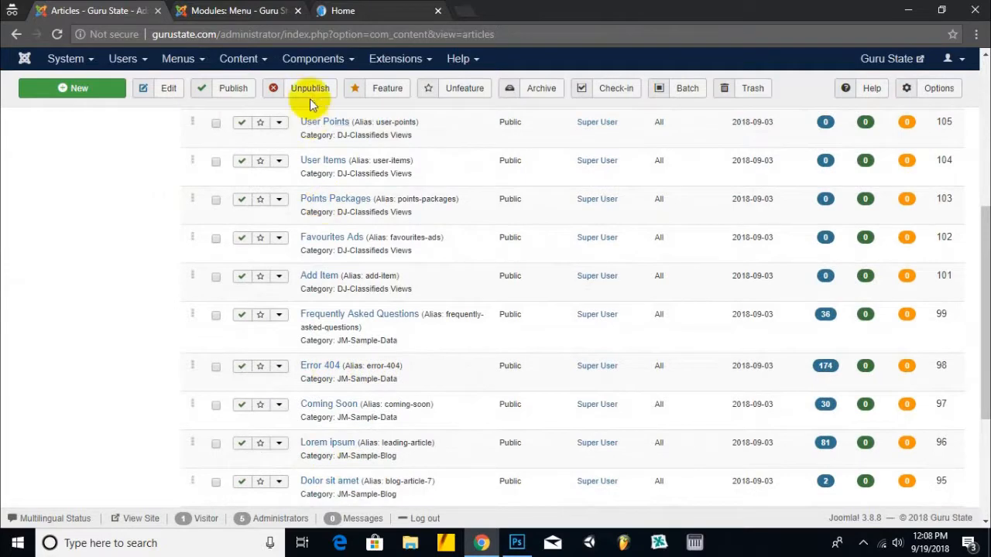
scroll(266, 460, up, 5)
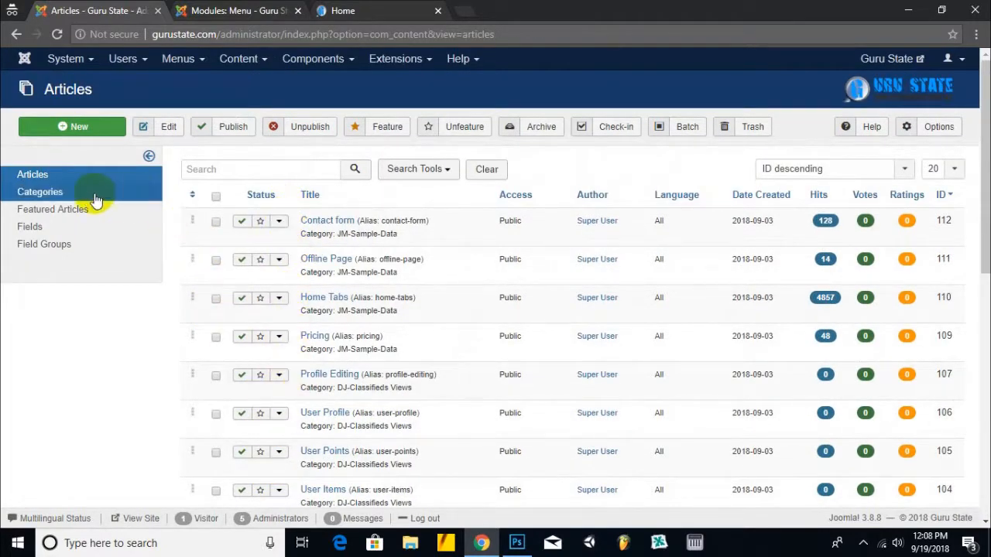
click(80, 128)
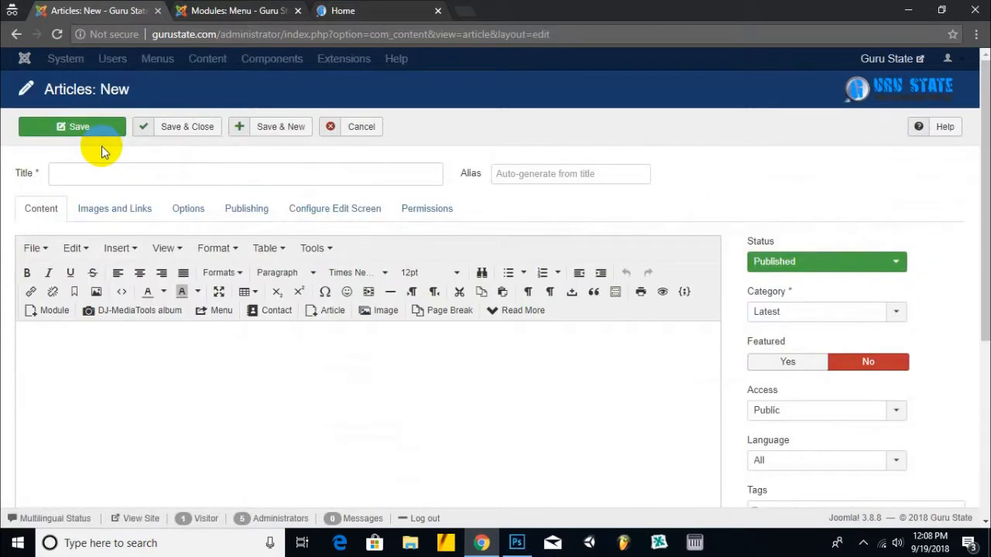
click(102, 180)
text(About)
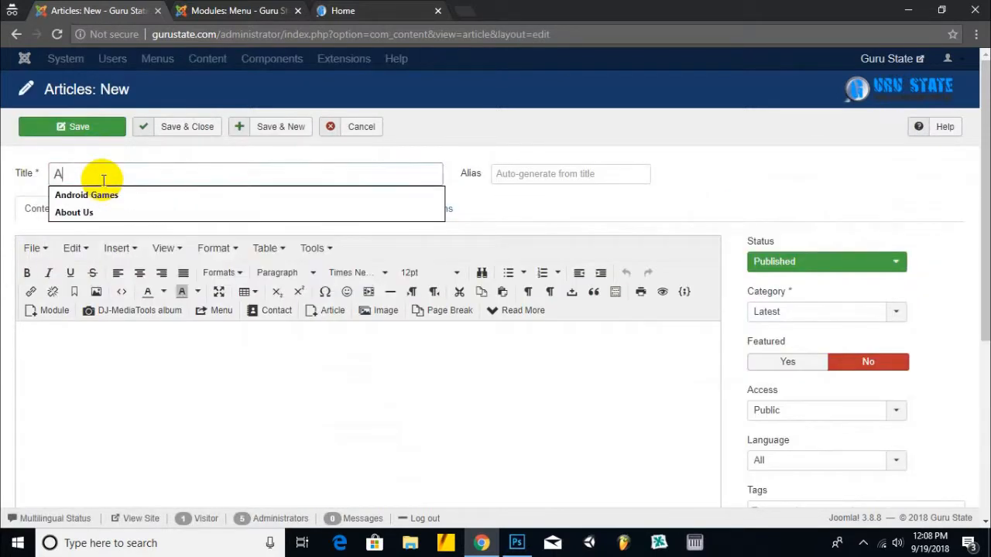
key(Tab)
text(abou)
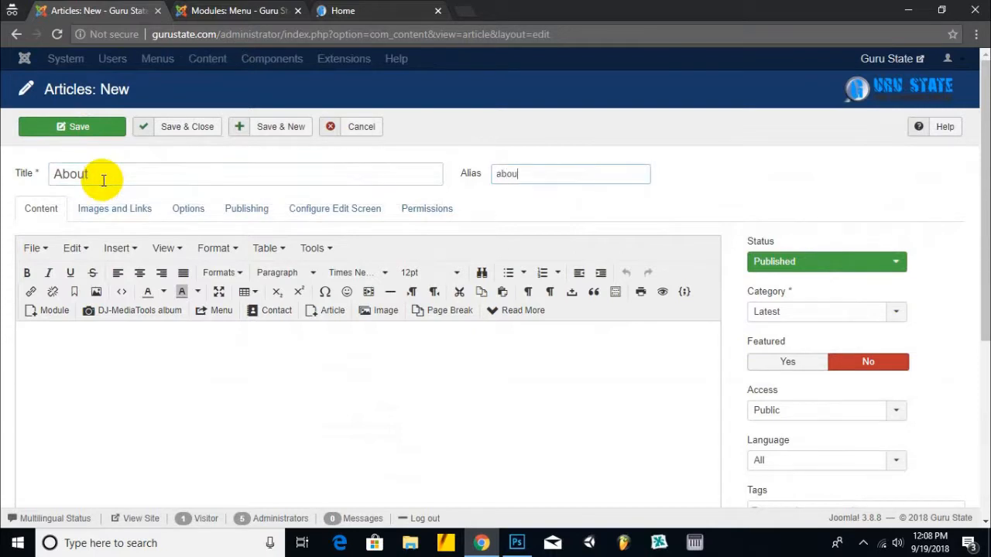
- Copy the footer description from the live site and paste it into the article body
click(139, 344)
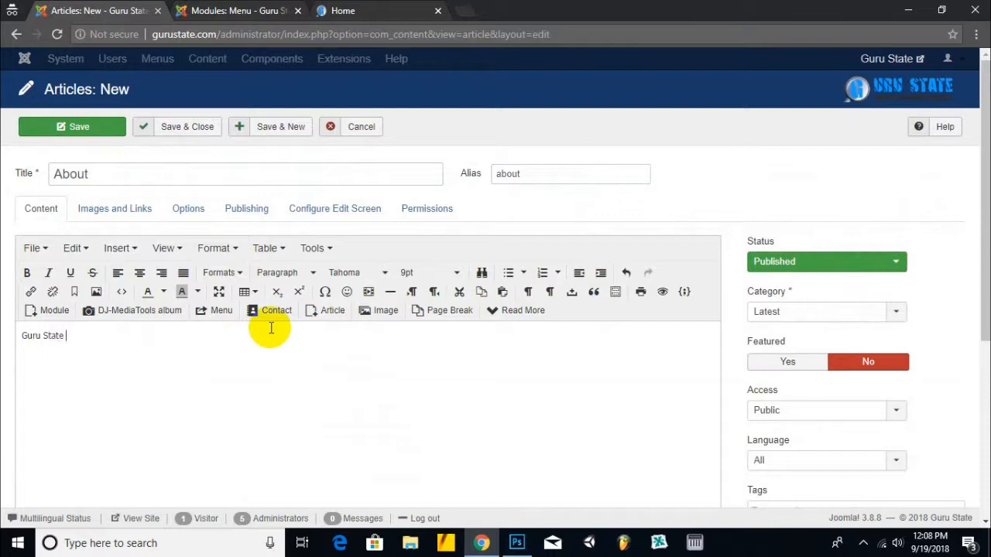
click(380, 9)
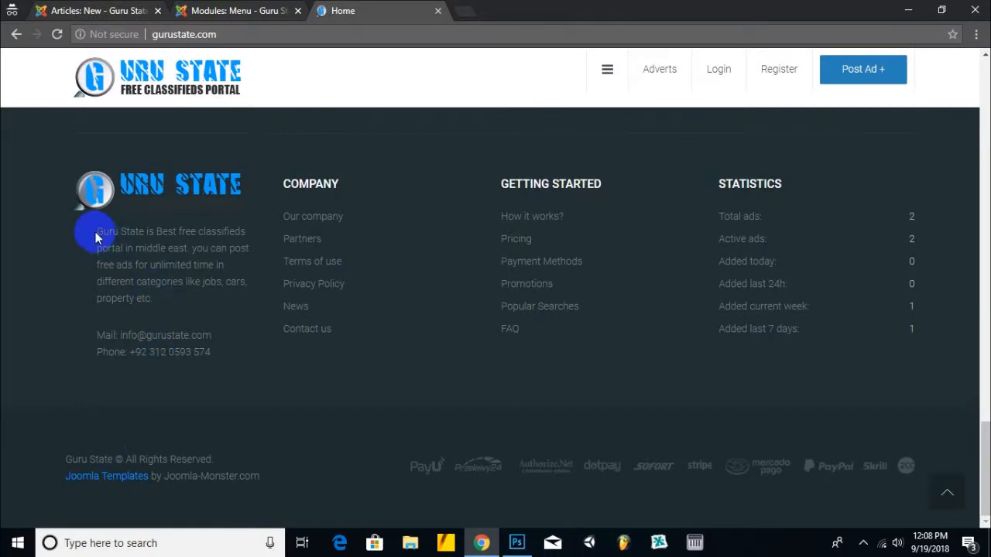
drag(95, 231, 152, 298)
right_click(137, 259)
click(163, 269)
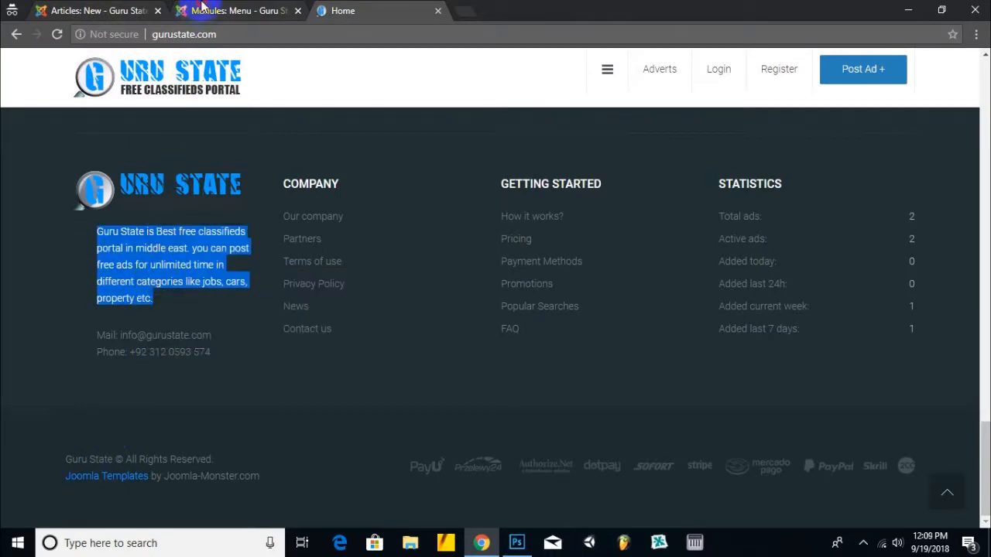
click(202, 9)
click(104, 9)
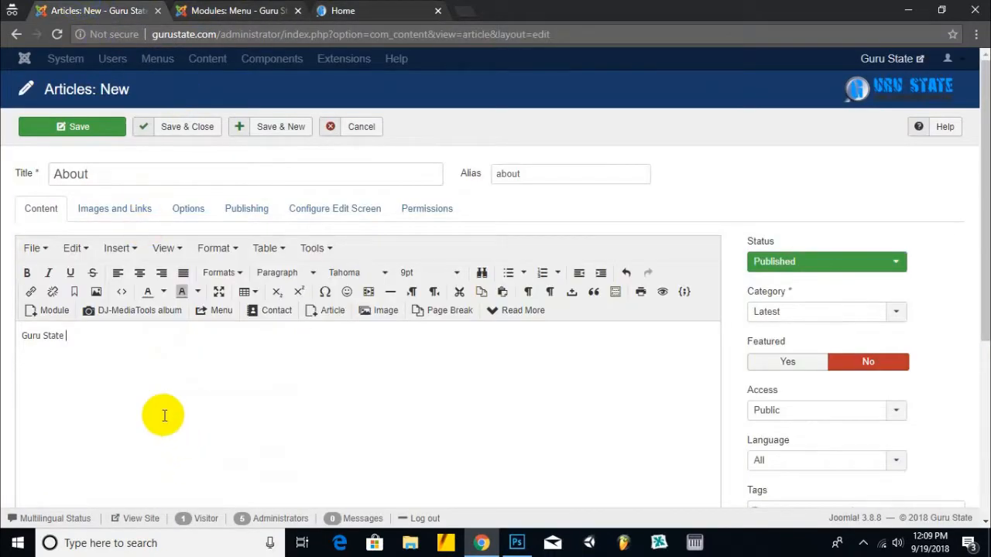
key(ctrl+v)
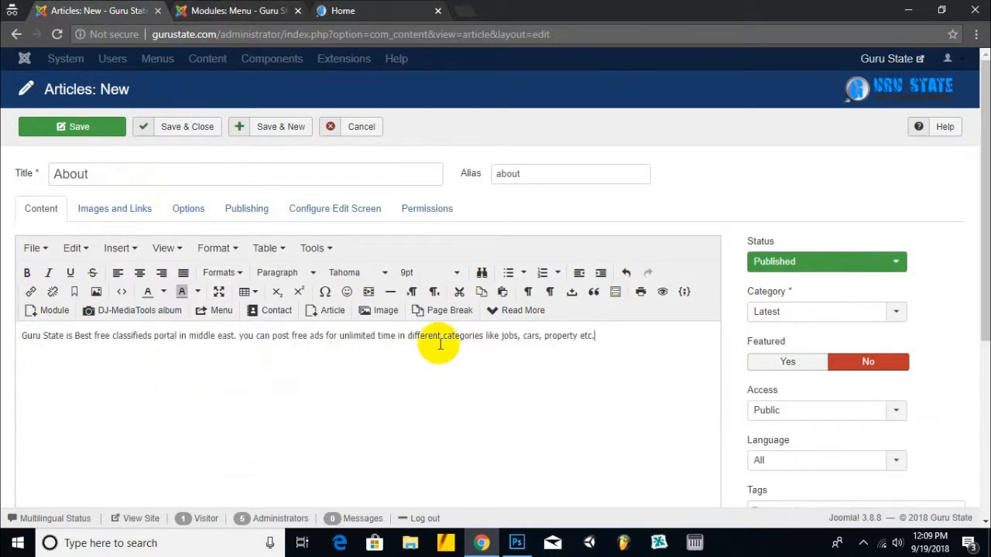
- Assign the About article to the company category and Save & New
scroll(395, 343, down, 3)
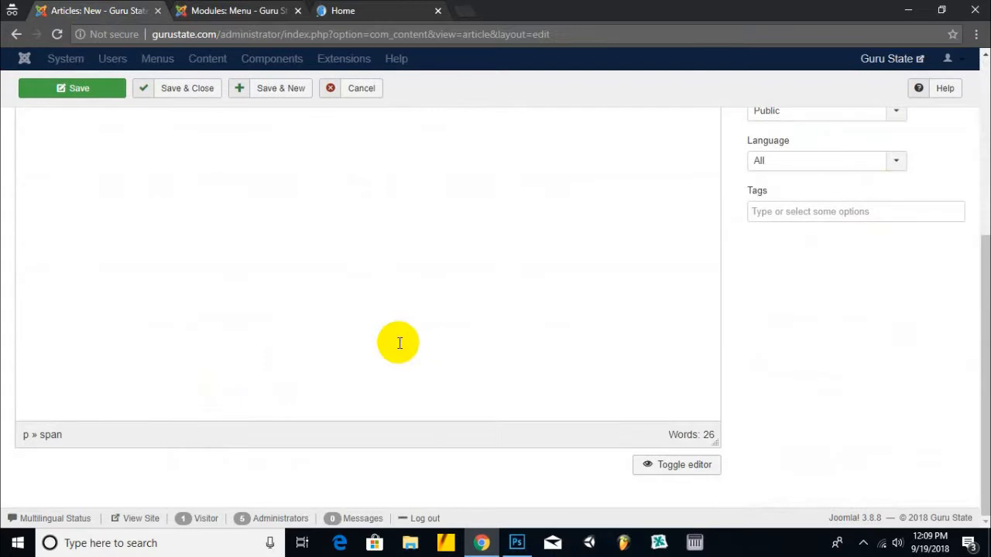
scroll(399, 343, up, 3)
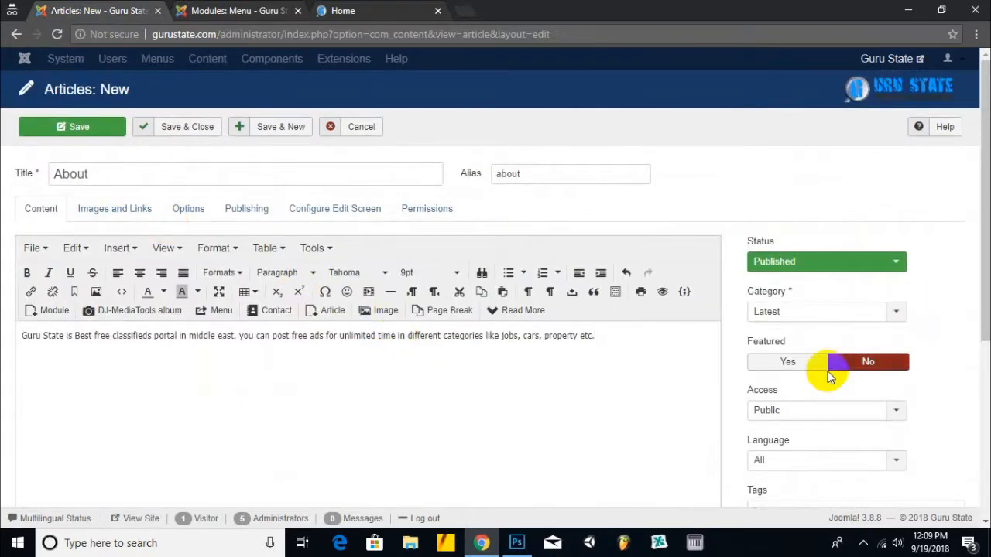
click(781, 319)
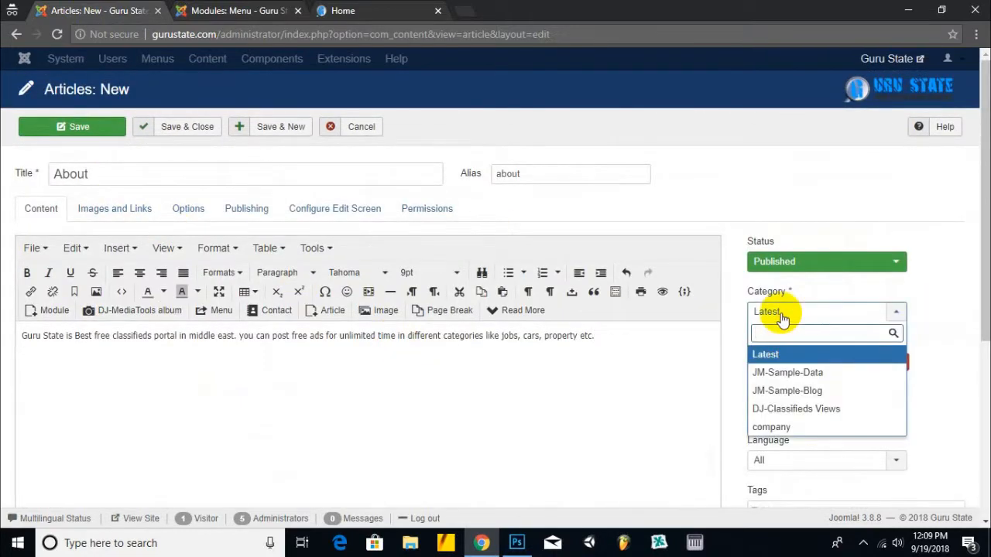
click(778, 428)
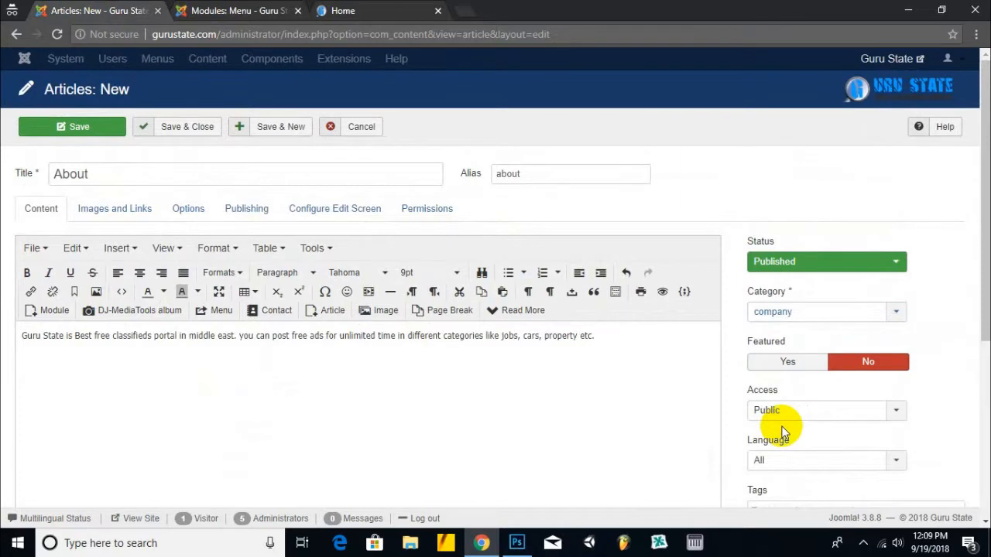
click(235, 128)
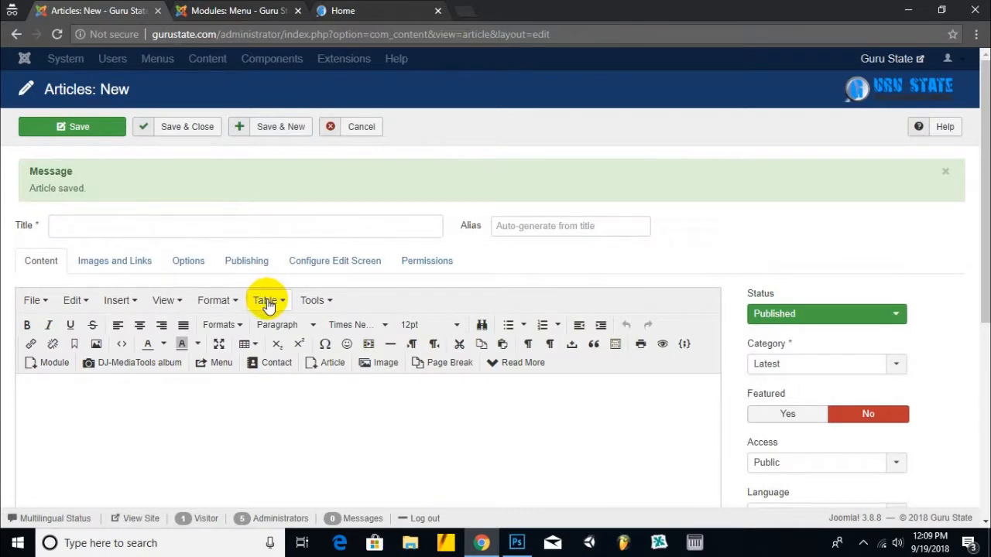
- Cancel the blank article, search articles for 'ter', and trash the Pricing article
click(358, 126)
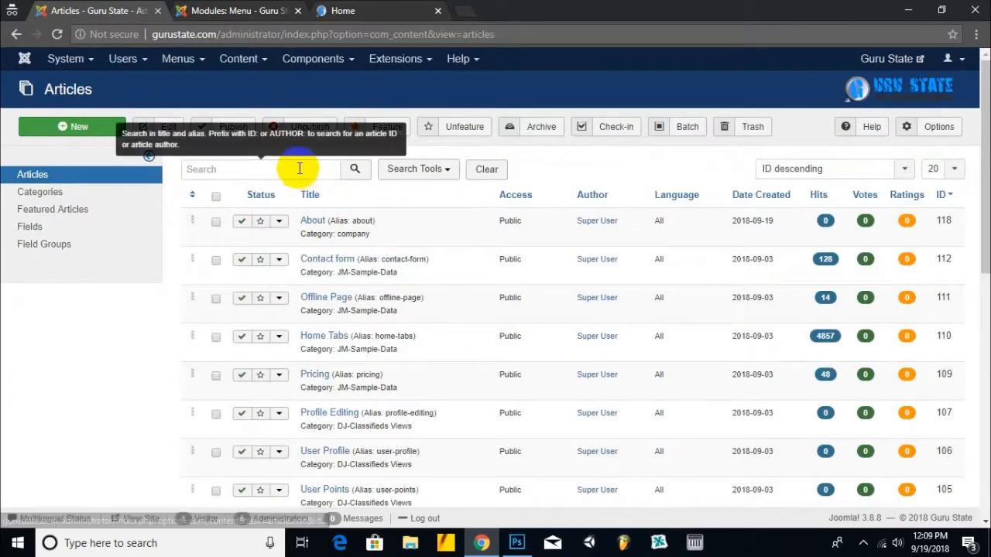
click(300, 170)
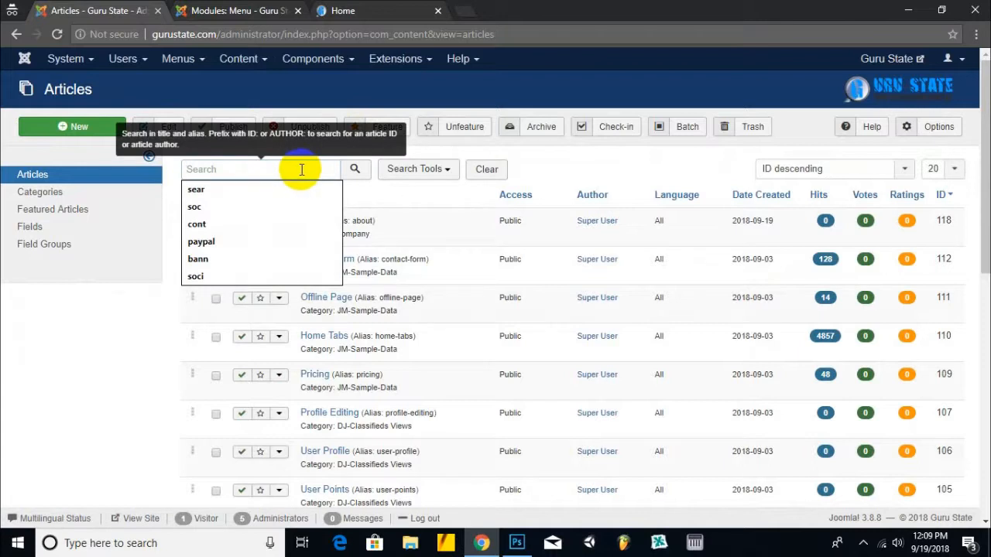
text(ter)
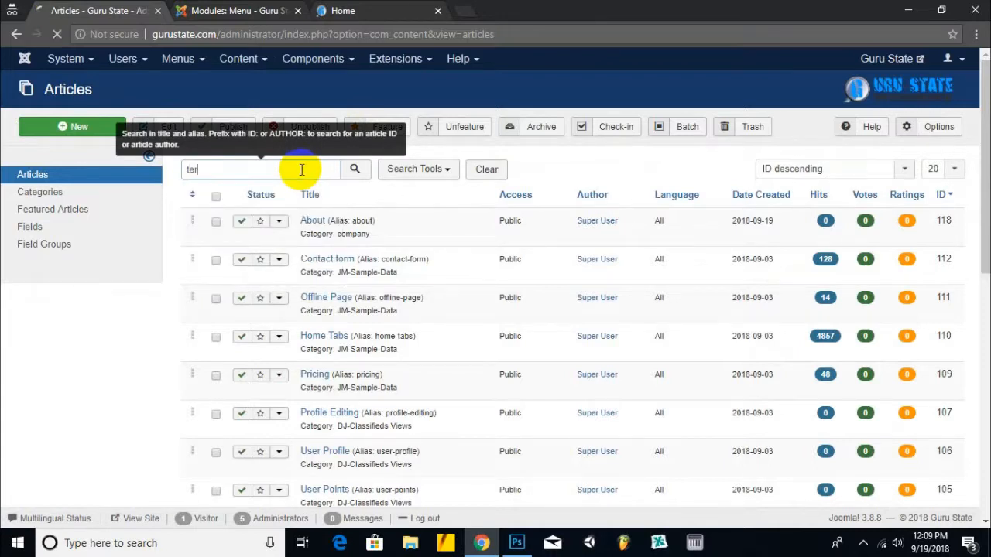
drag(295, 168, 177, 182)
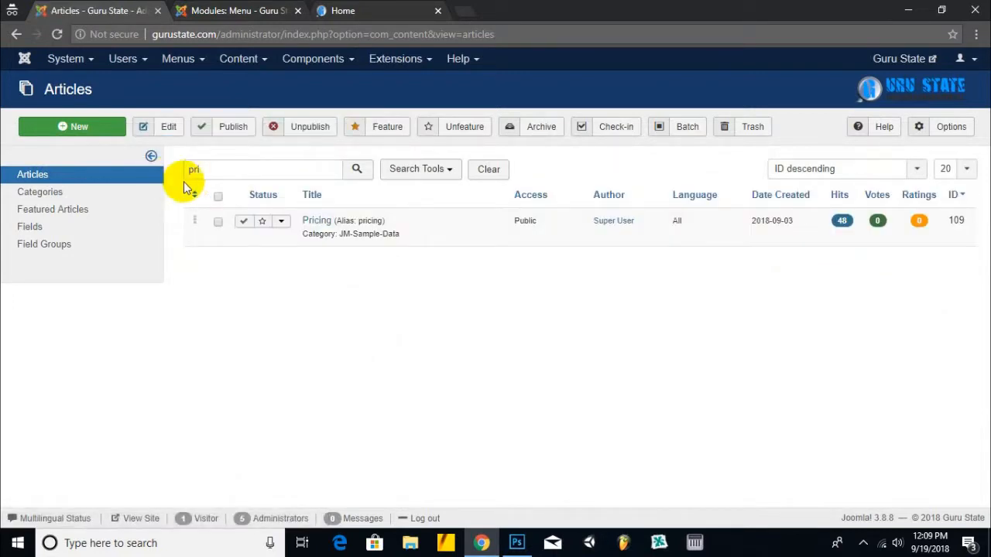
click(218, 222)
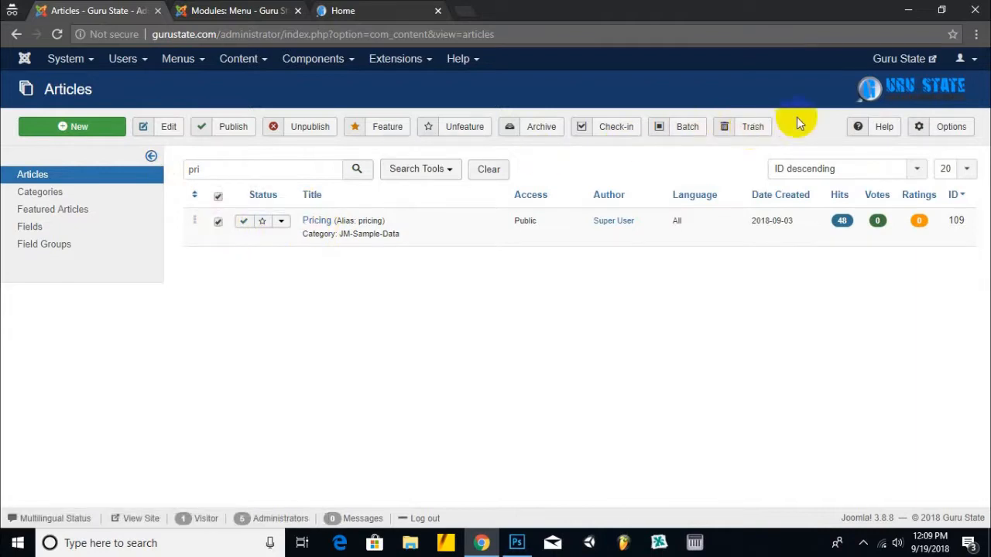
click(748, 128)
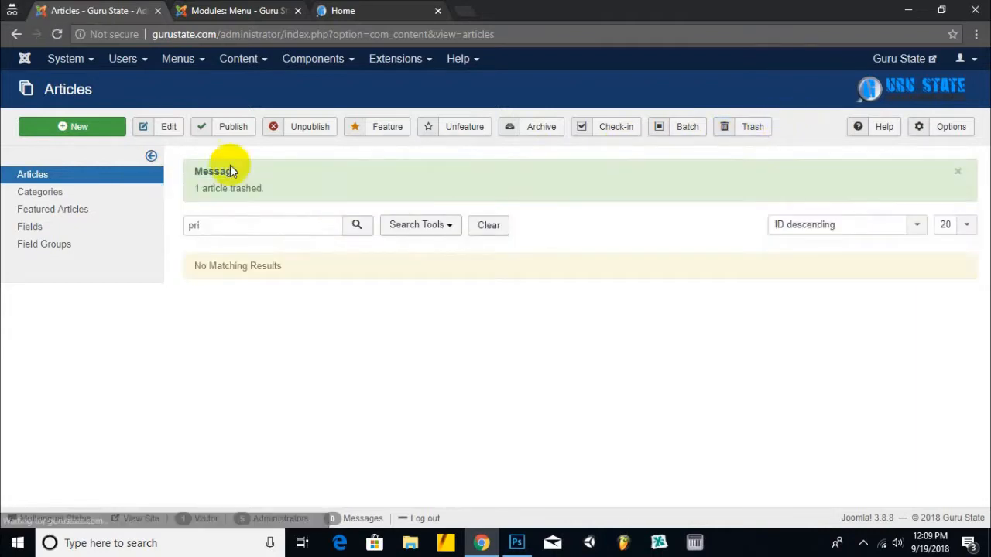
- Create an article titled 'Terms & Conditions' with alias terms-conditions, then open a blank browser tab
click(98, 126)
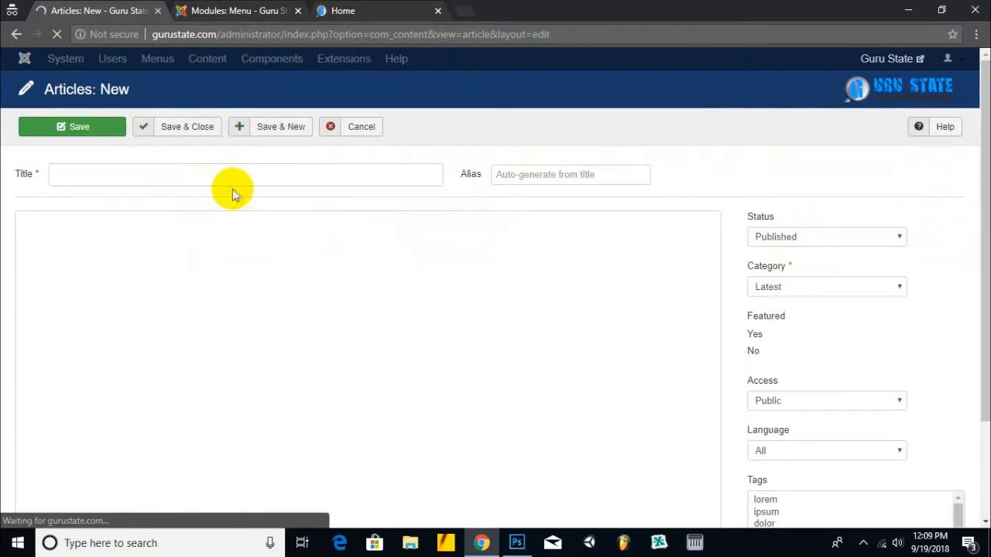
click(256, 175)
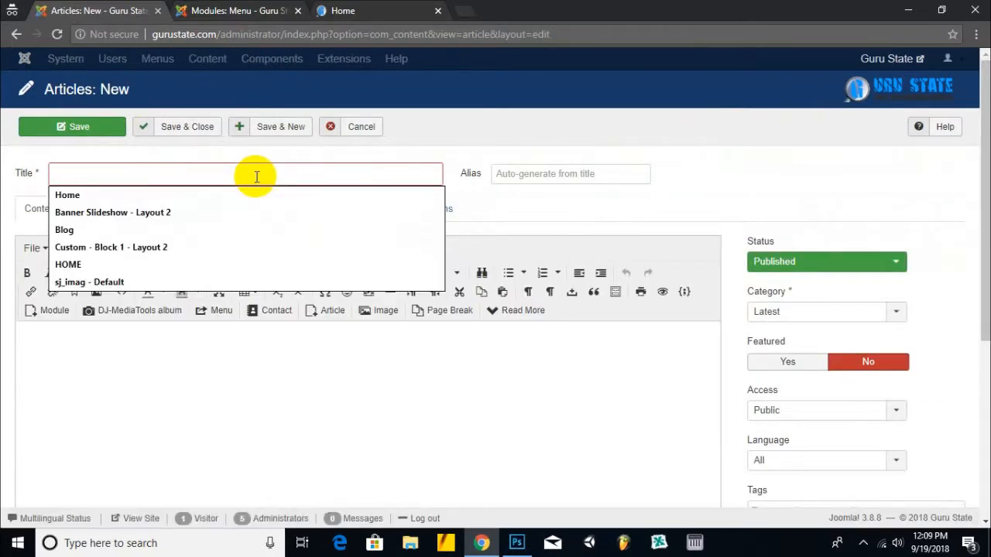
text(Ter)
key(Down)
key(Return)
key(Tab)
text(te)
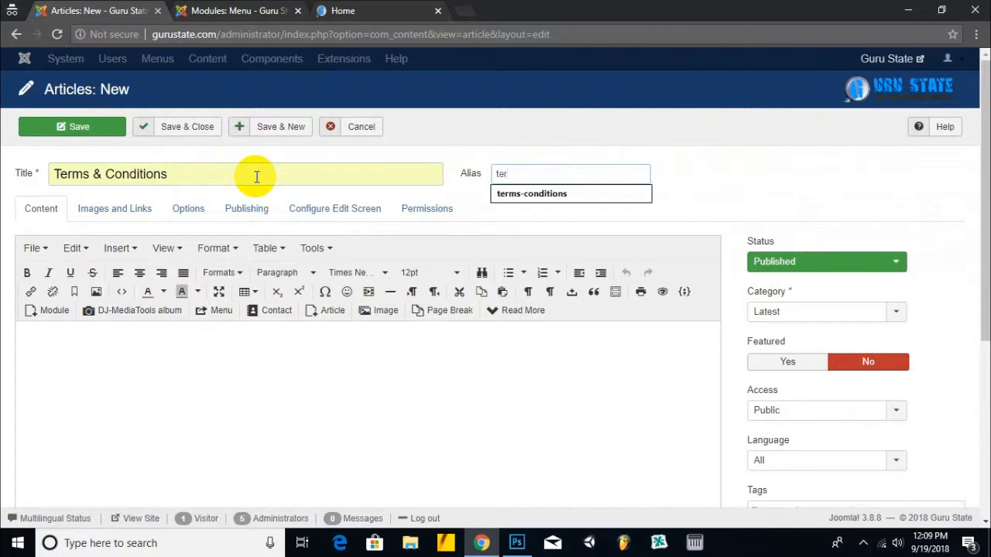
key(Down)
key(Return)
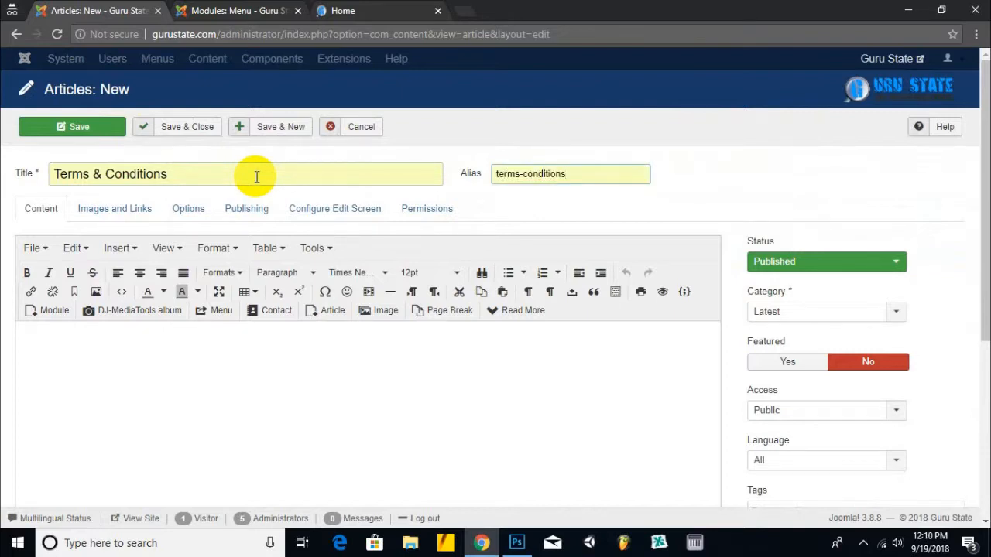
click(469, 13)
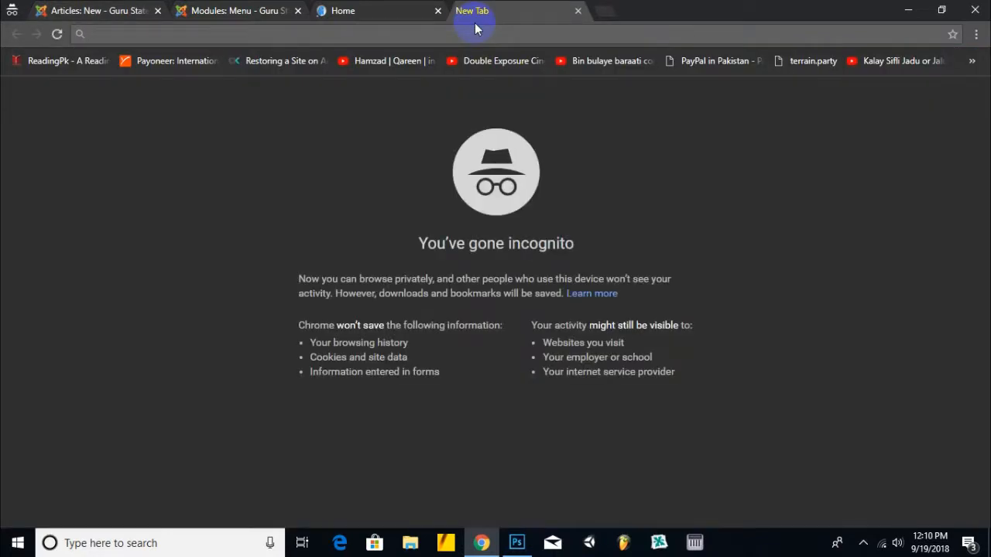
- Search Google for a free terms & conditions generator and open several results in new tabs
text(terms)
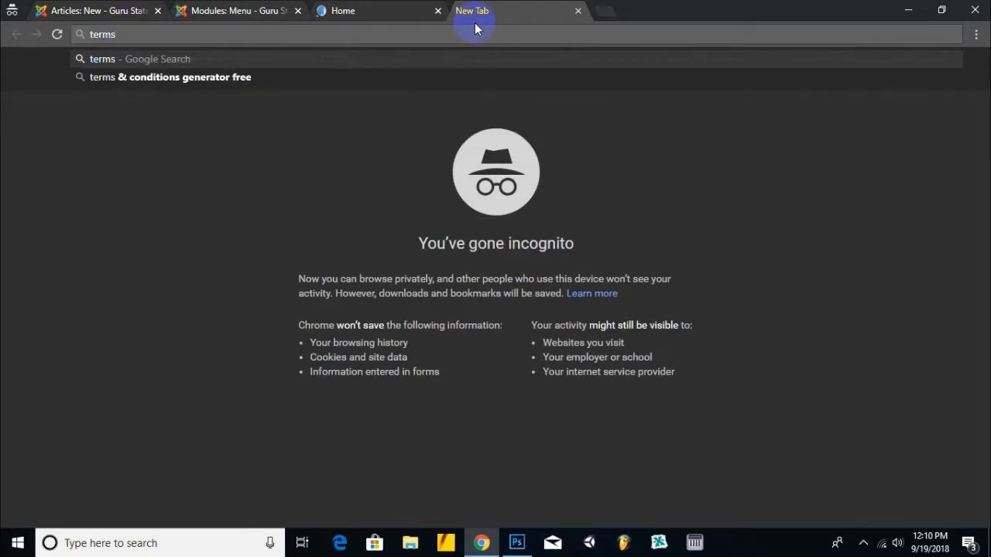
key(Down)
key(Return)
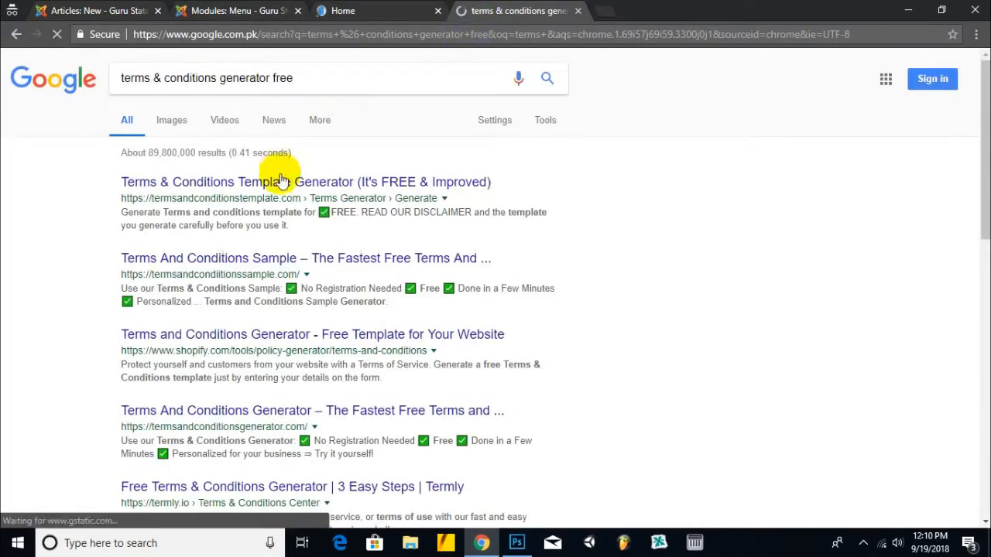
right_click(290, 189)
click(294, 193)
scroll(209, 170, down, 2)
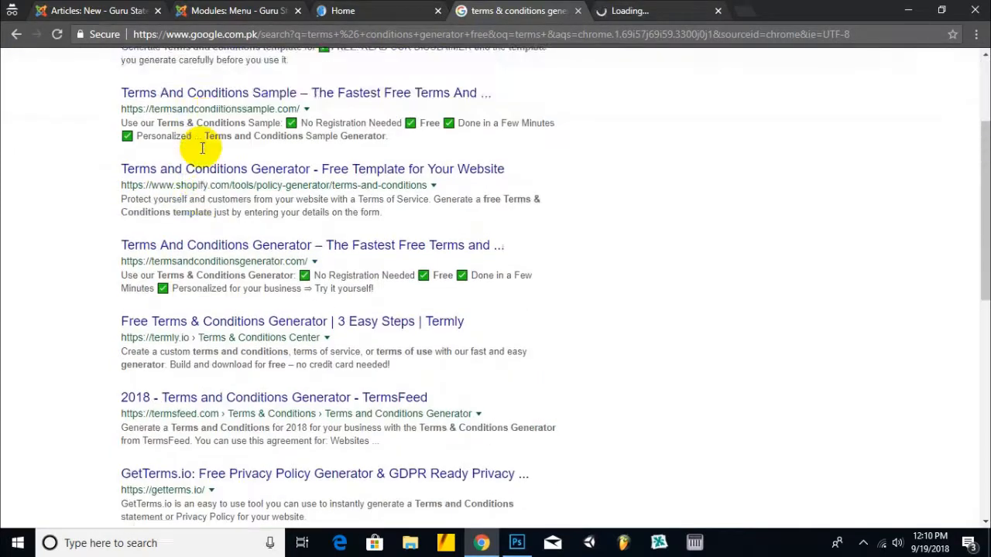
scroll(202, 147, up, 1)
right_click(234, 194)
click(277, 198)
middle_click(199, 261)
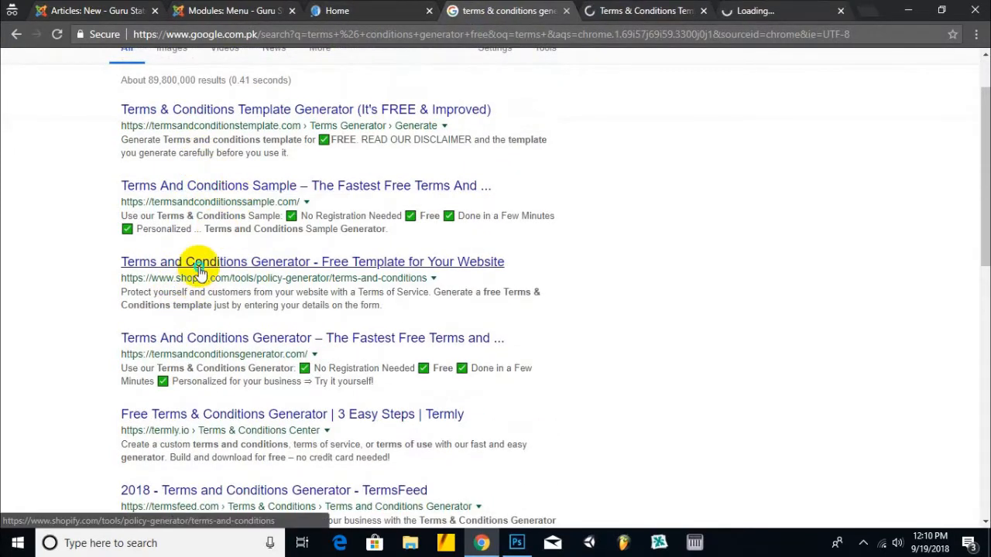
middle_click(215, 338)
right_click(215, 336)
click(247, 345)
scroll(238, 352, down, 1)
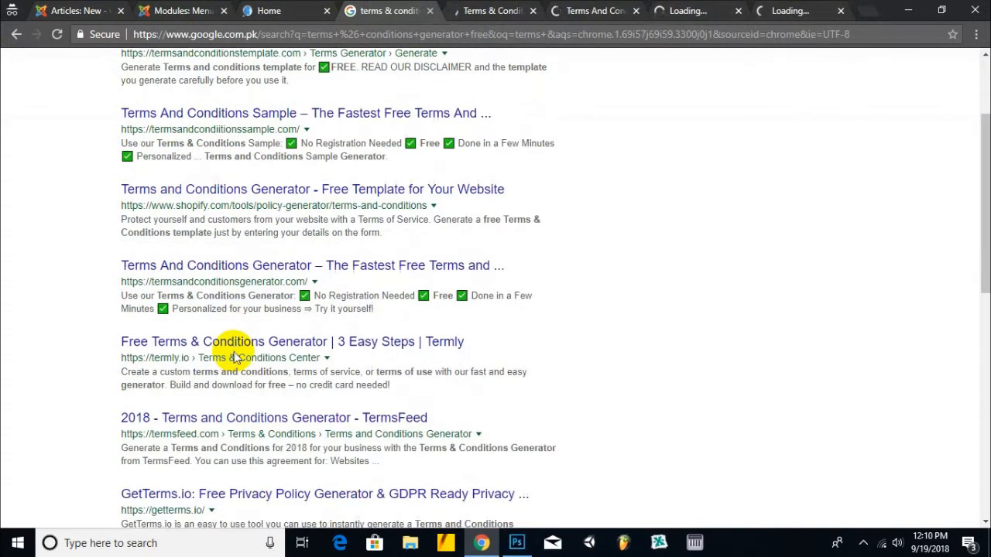
right_click(231, 343)
click(262, 350)
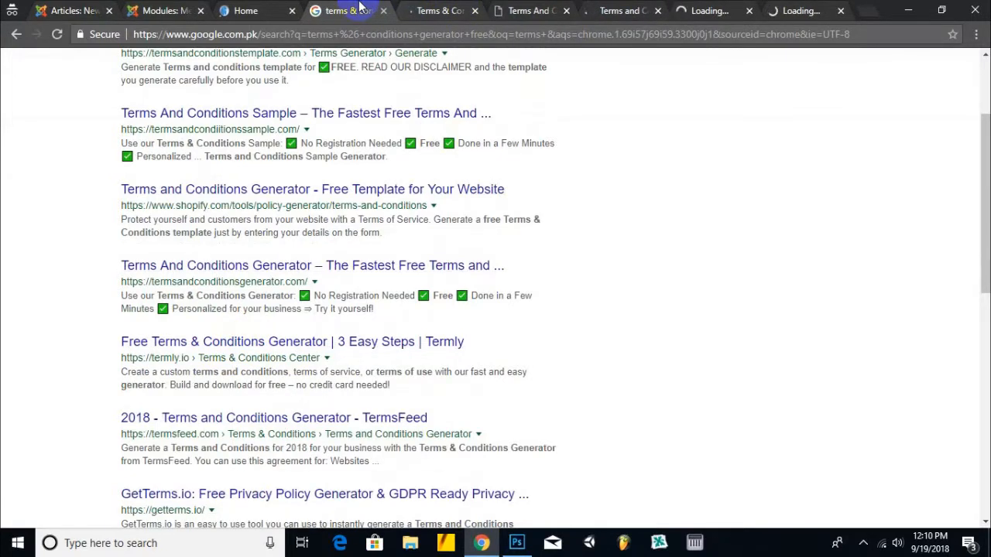
scroll(159, 259, up, 2)
- Change the search to a free privacy policy generator and open four results in new tabs
drag(217, 78, 40, 81)
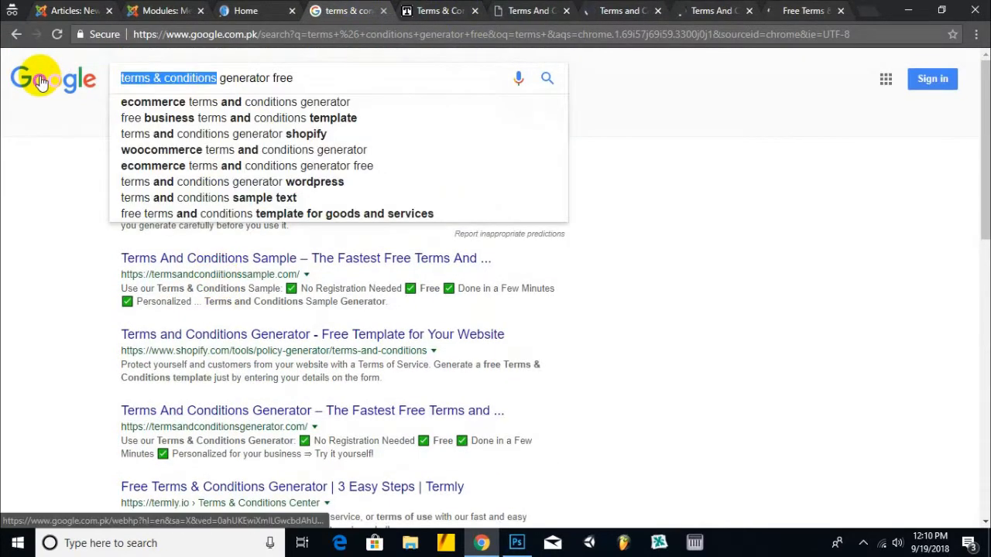
text(privacy policy)
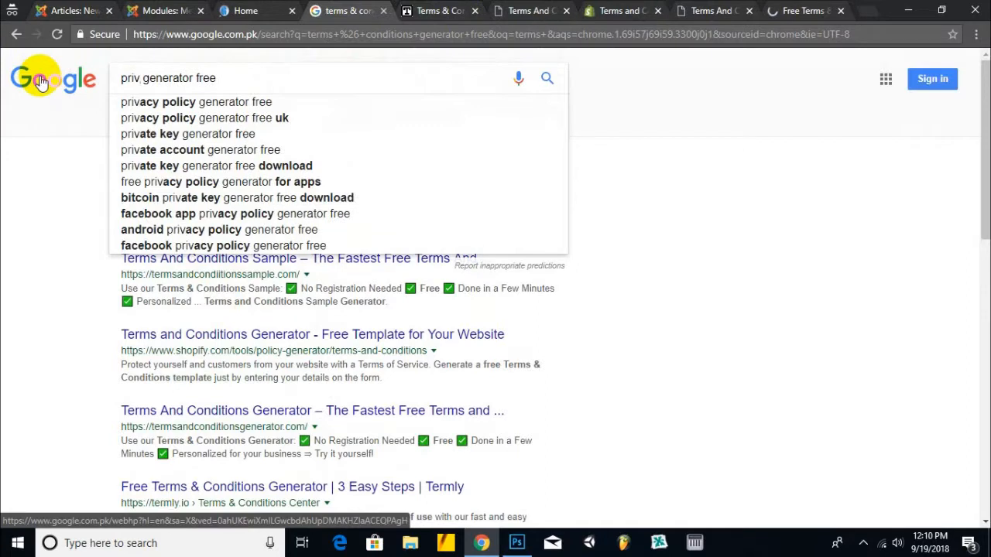
key(Return)
right_click(271, 187)
click(292, 198)
right_click(250, 271)
click(275, 281)
right_click(227, 352)
click(285, 358)
right_click(248, 435)
click(274, 322)
scroll(275, 325, down, 3)
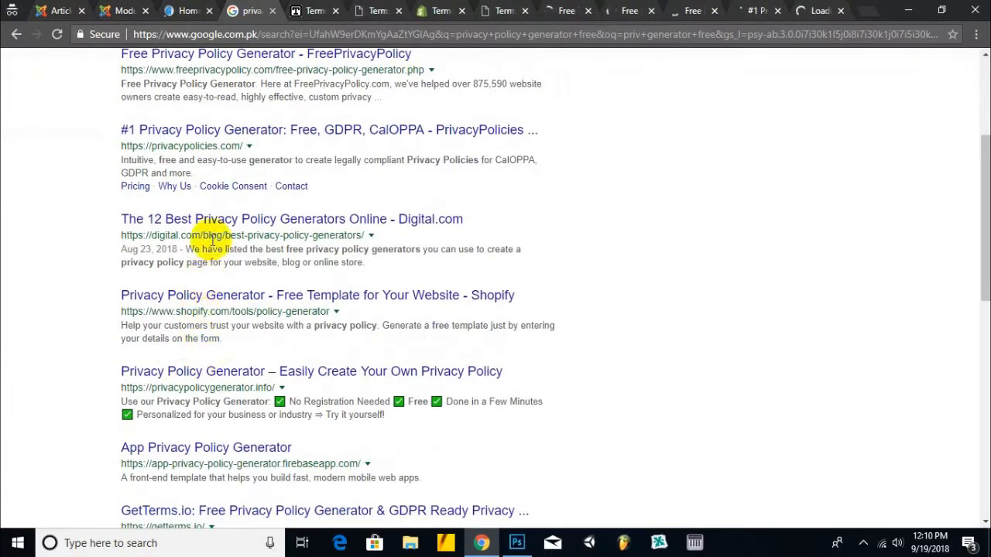
- Review the opened generator tabs, settling on termsandconditionsgenerator.com's company name field
click(343, 8)
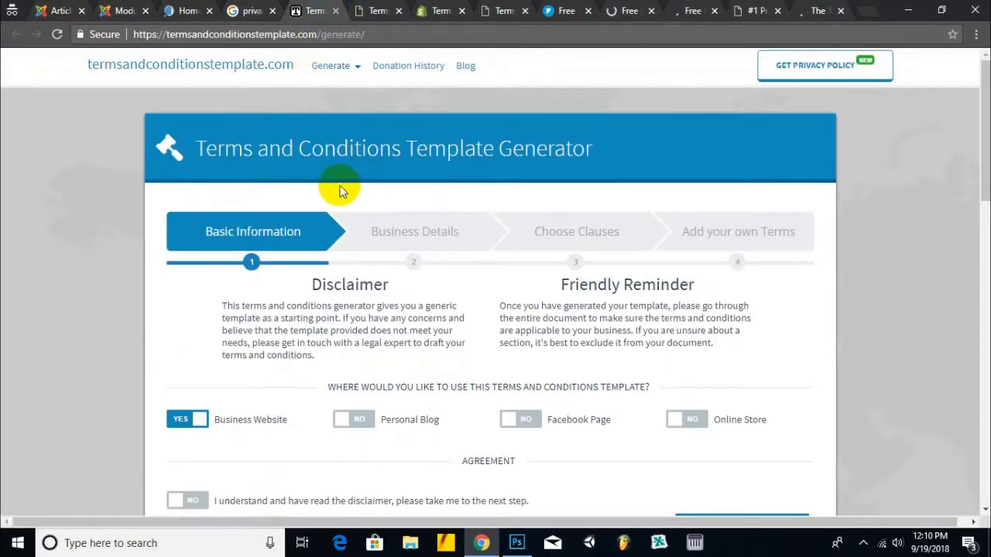
scroll(338, 194, down, 4)
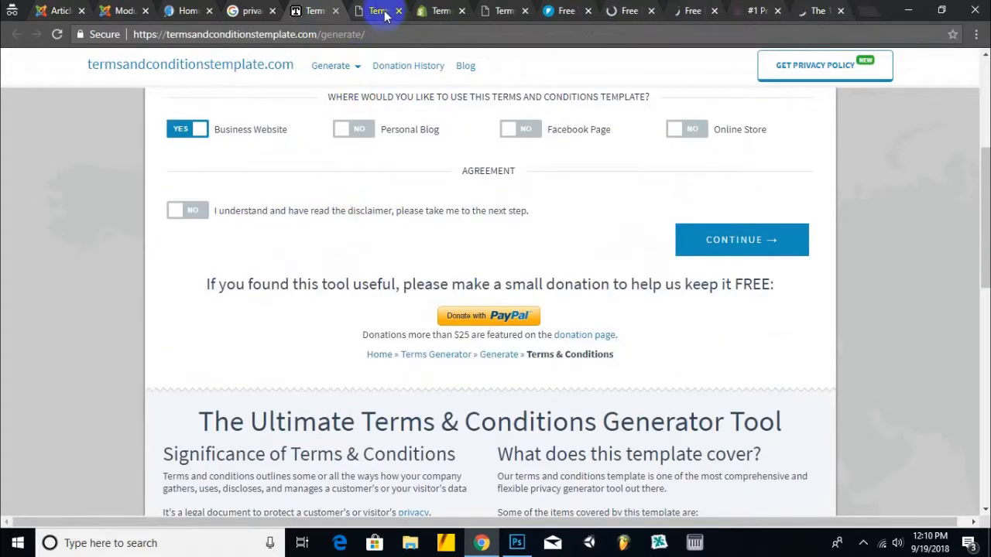
click(379, 11)
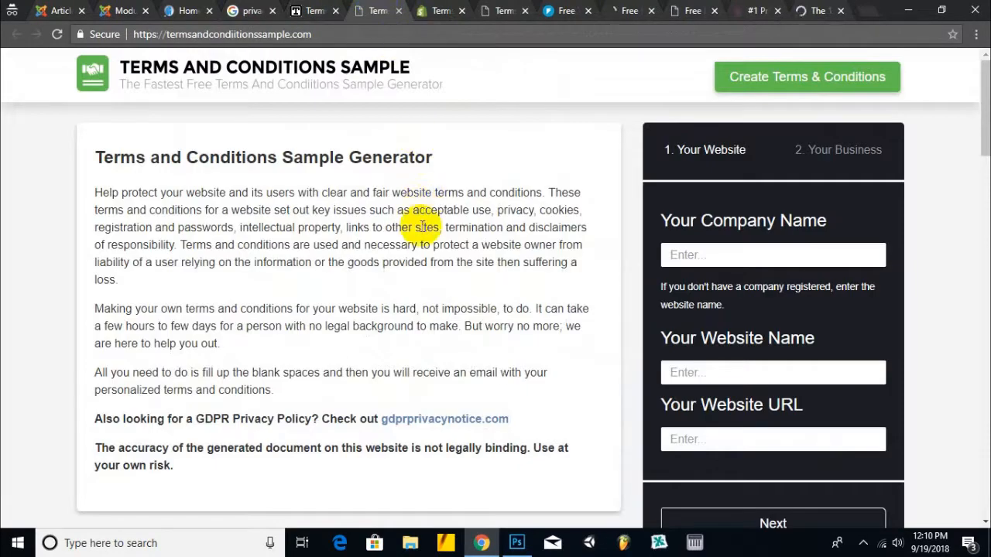
click(435, 12)
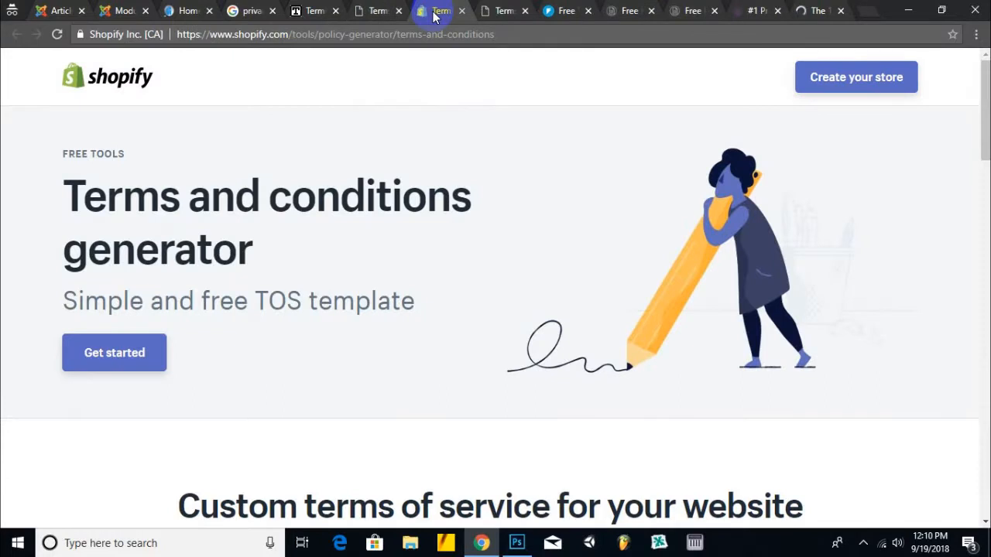
scroll(341, 207, down, 9)
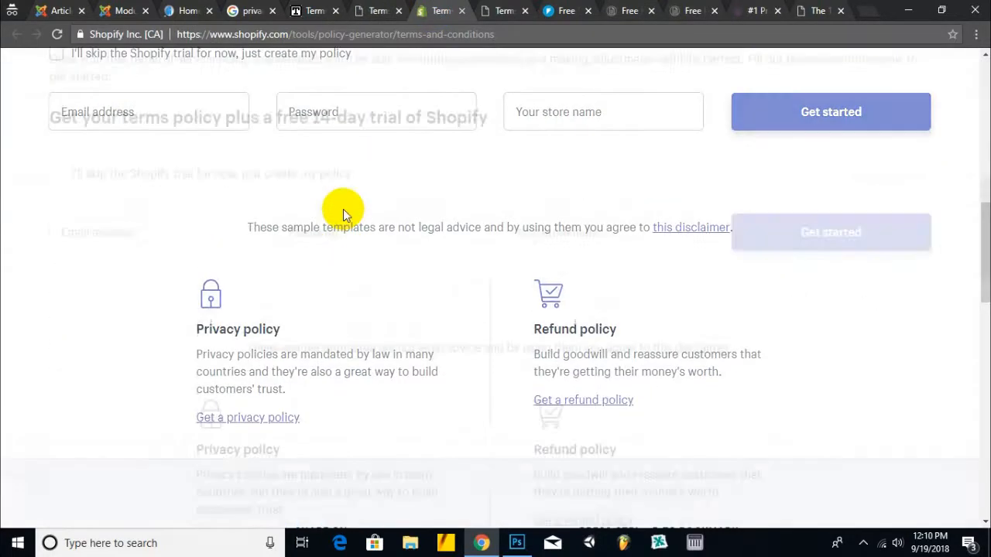
scroll(343, 209, up, 2)
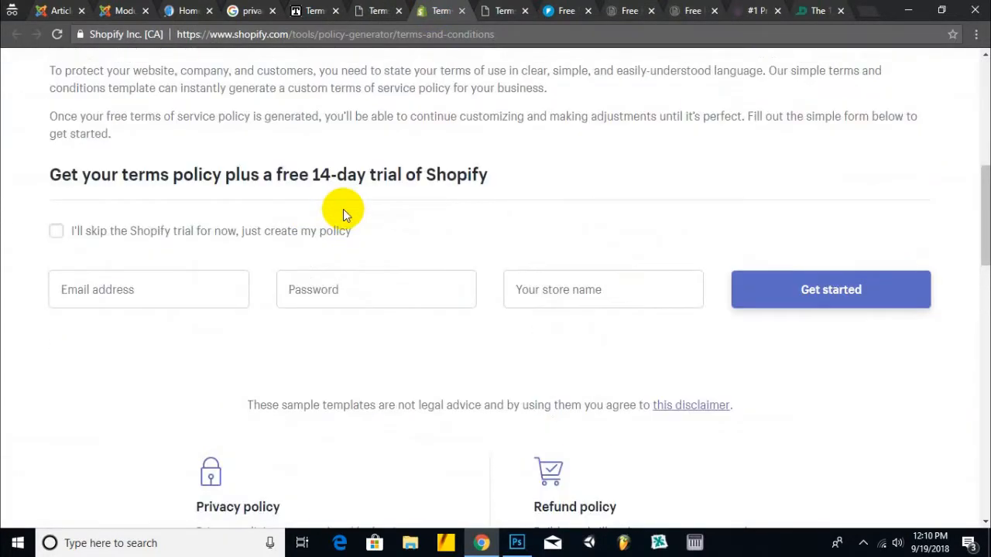
scroll(343, 209, up, 5)
click(496, 10)
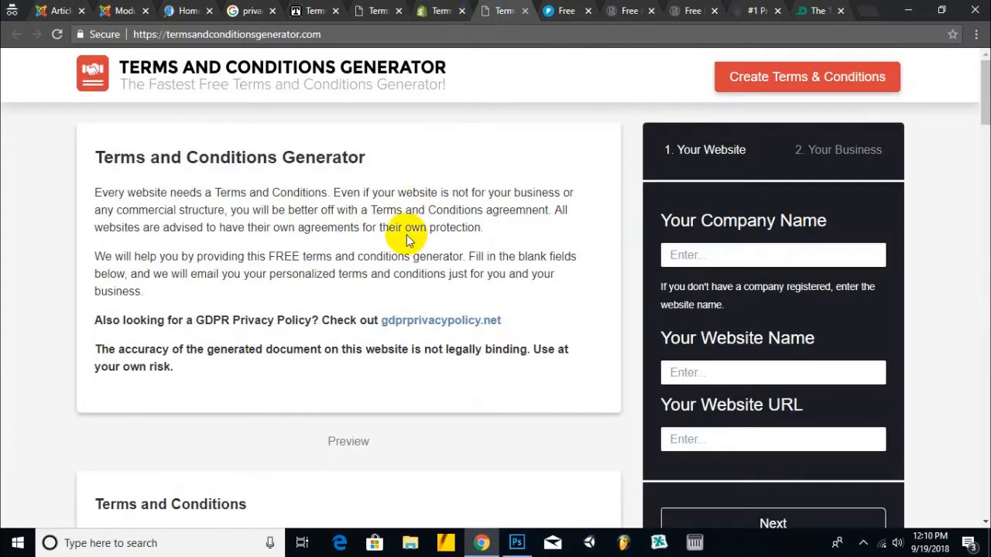
scroll(407, 234, down, 3)
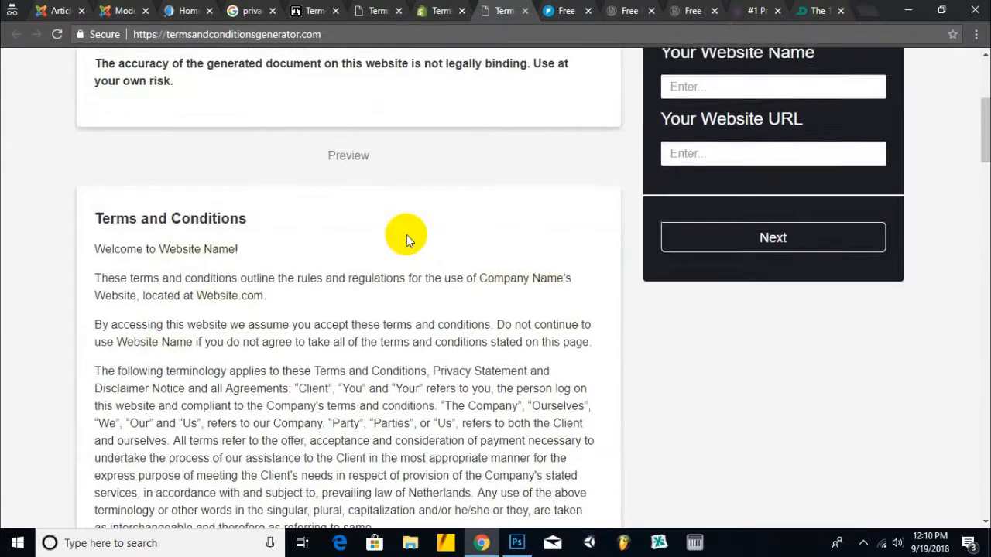
scroll(406, 234, up, 3)
click(781, 260)
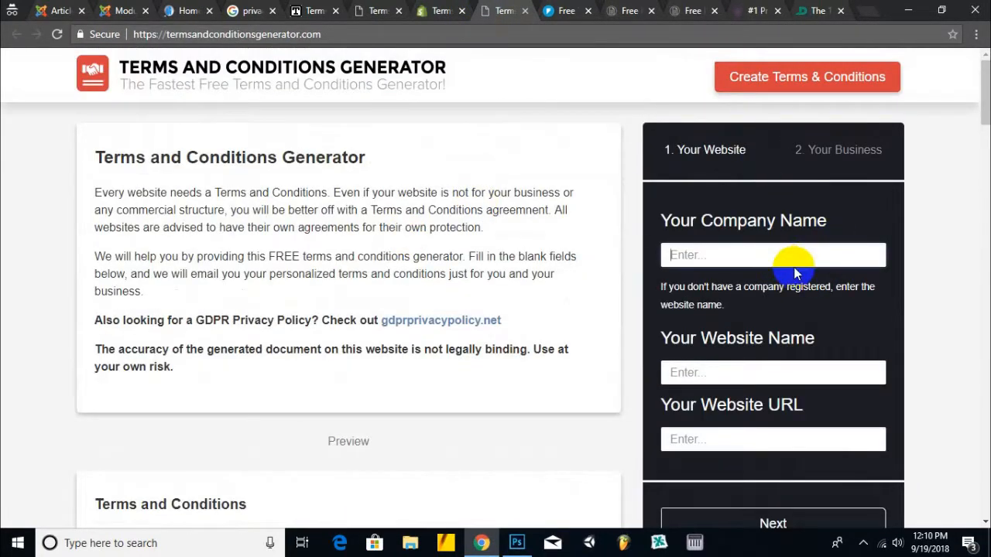
- Enter 'Guru State' as the company name
text(Gurustate)
key(Left)
key(Left)
key(Left)
key(Left)
key(BackSpace)
text(S)
key(Left)
key(Right)
- Set website name 'gurustate' and paste the site address as the website URL, then continue
click(778, 369)
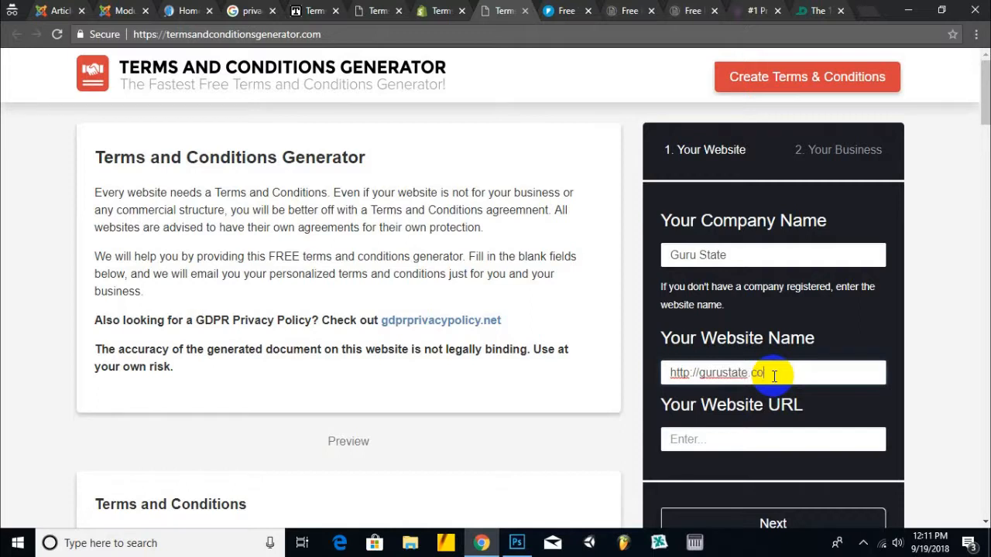
key(Tab)
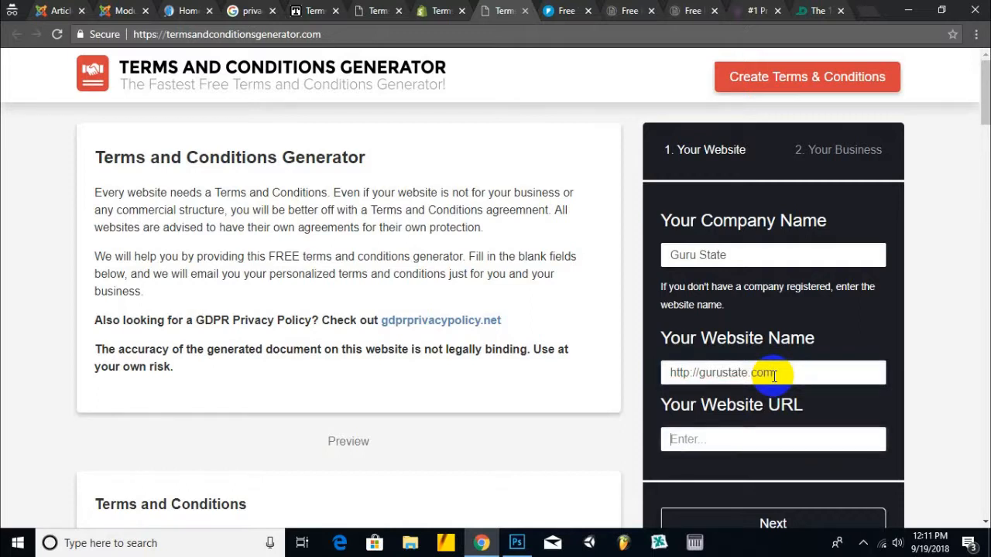
drag(782, 373, 596, 371)
key(ctrl+x)
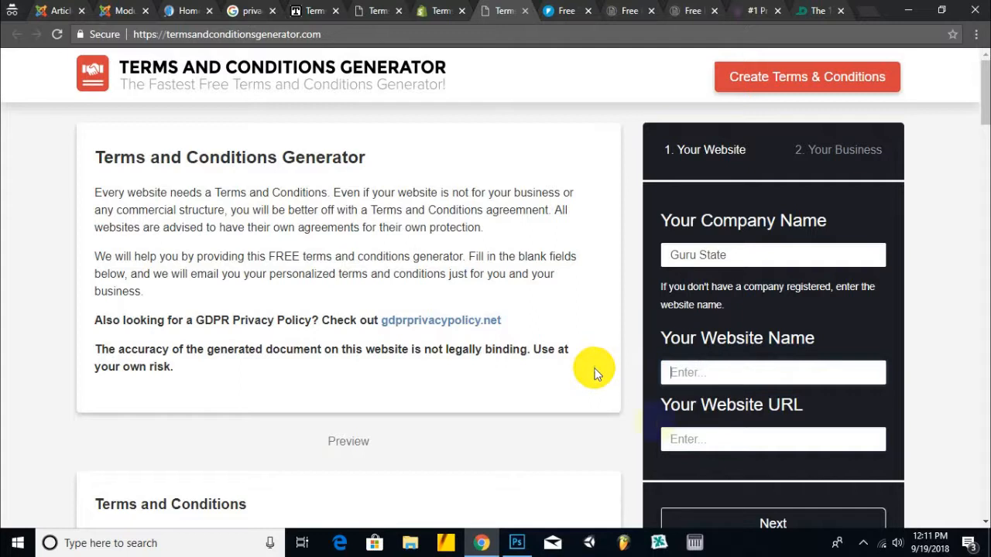
click(702, 439)
key(ctrl+v)
click(704, 374)
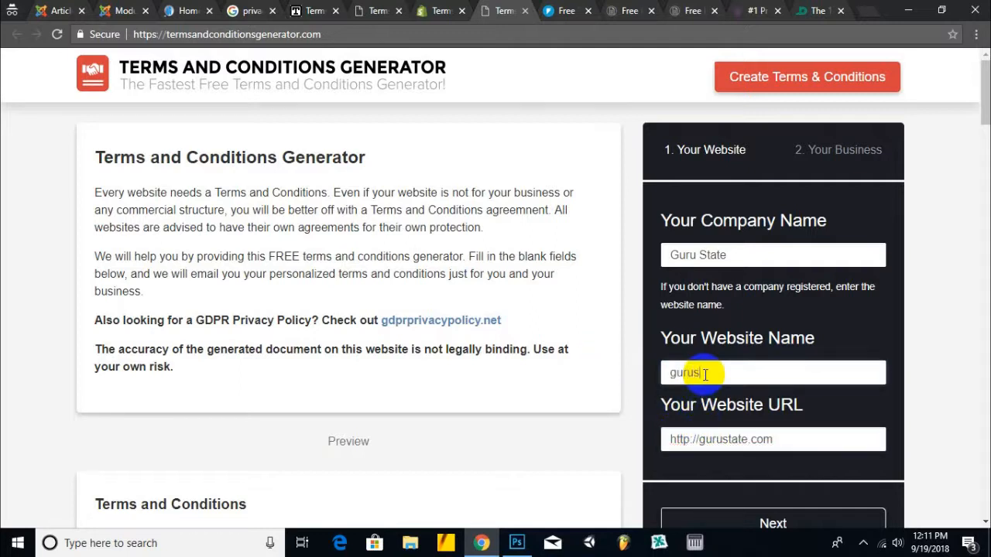
text(gurustate)
scroll(686, 413, down, 3)
click(770, 379)
- Choose country Pakistan, state Khyber Pakhtunkhwa, and fill in the suggested contact e-mail
scroll(608, 308, up, 1)
click(727, 255)
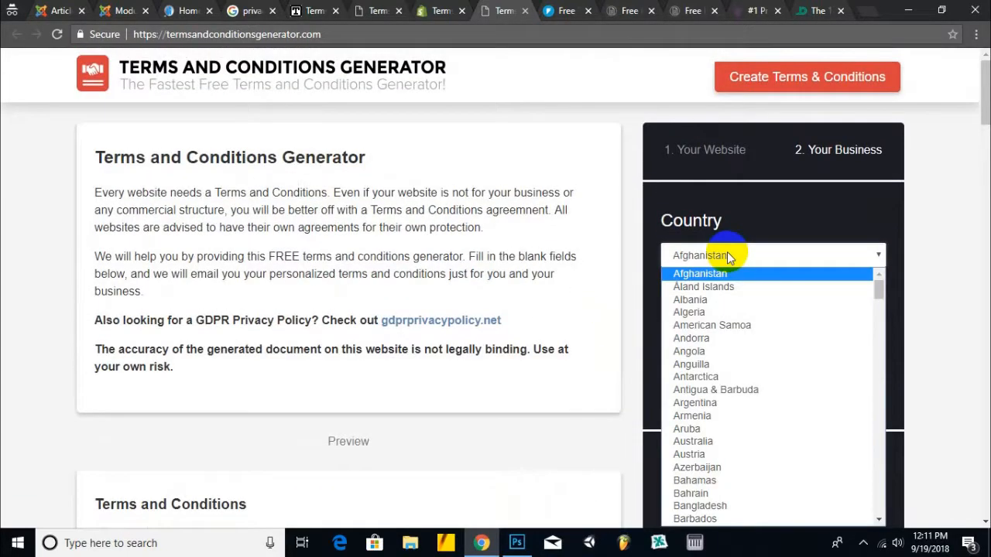
key(p)
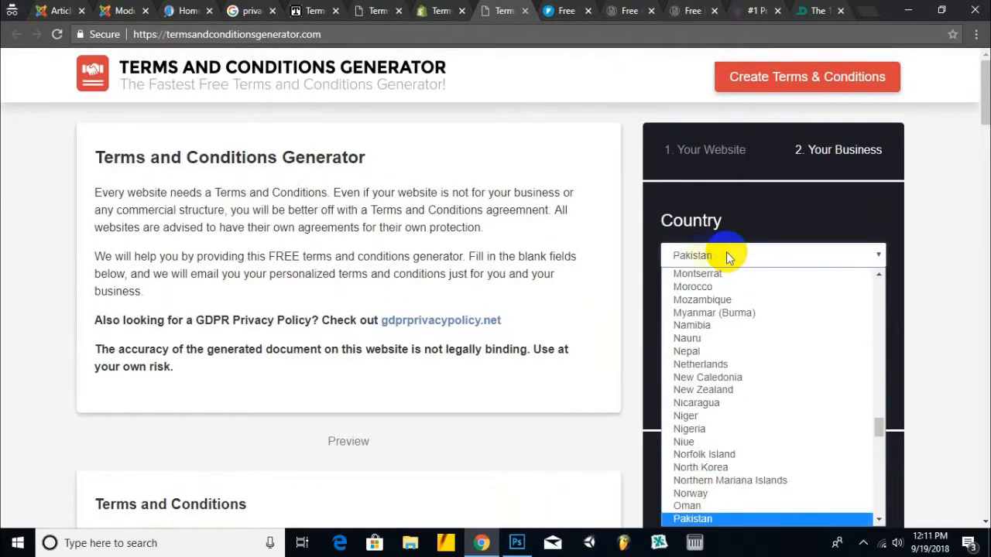
click(716, 519)
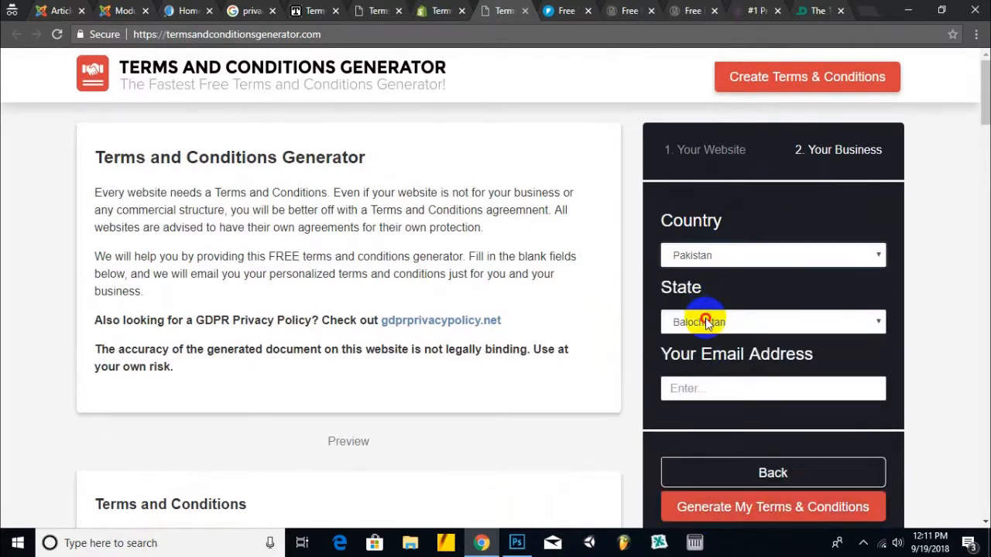
click(706, 324)
click(703, 361)
click(739, 384)
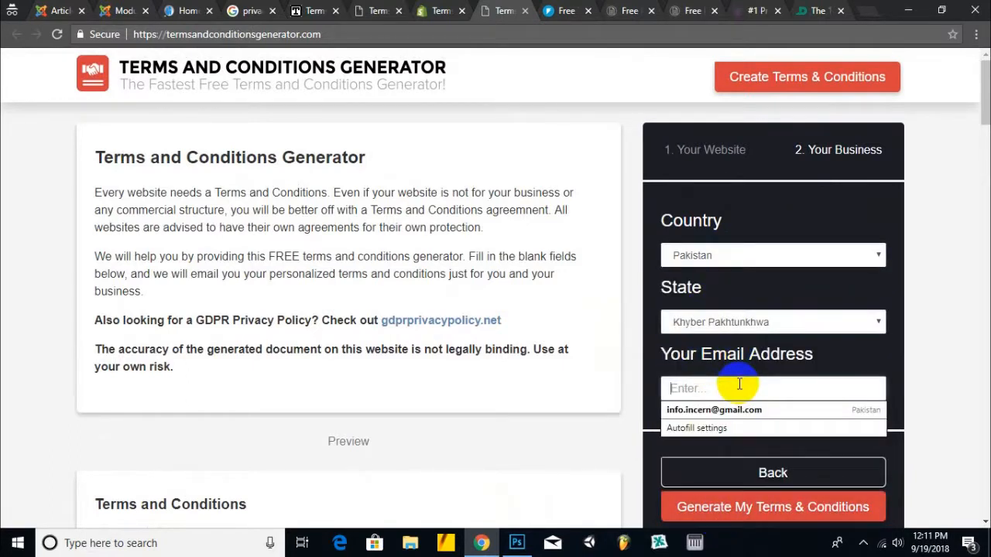
text(q)
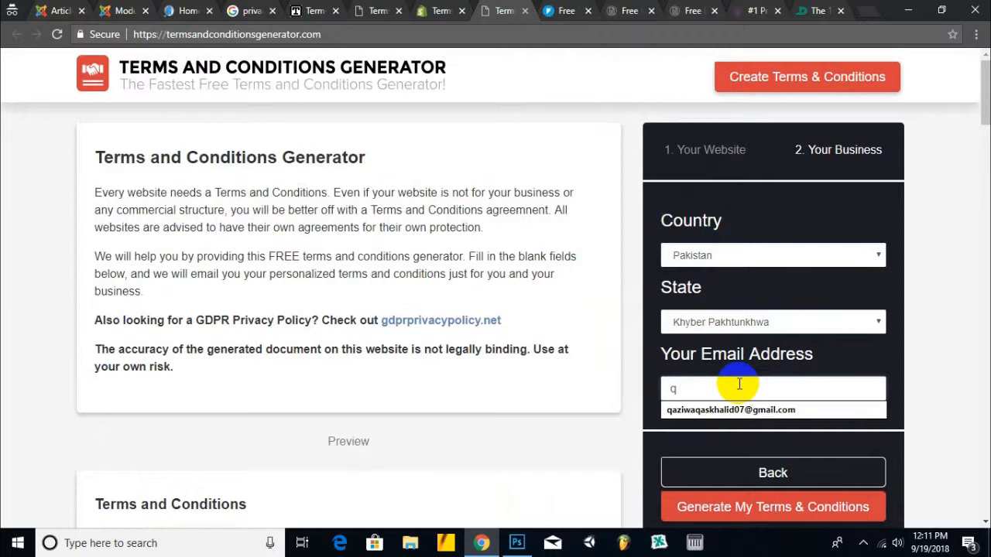
key(Down)
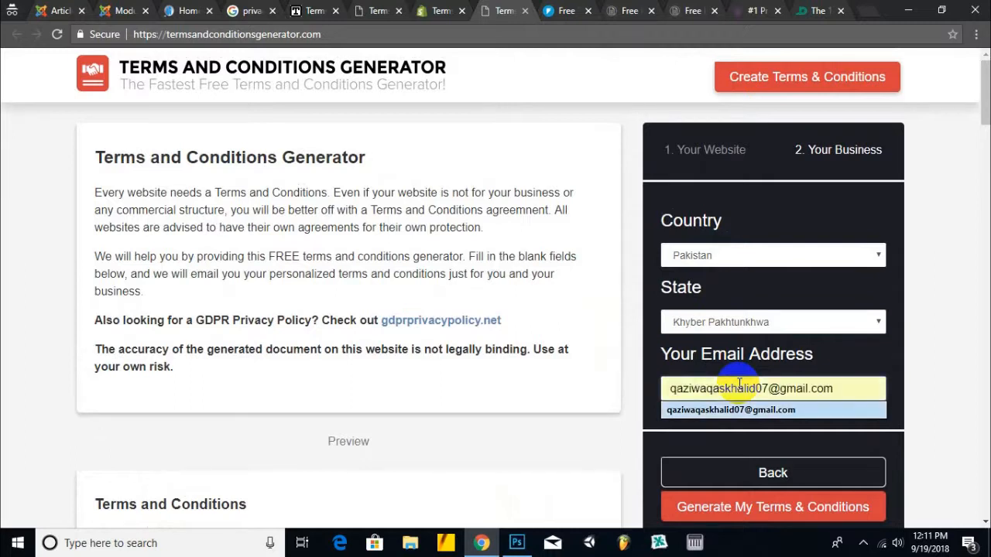
key(Return)
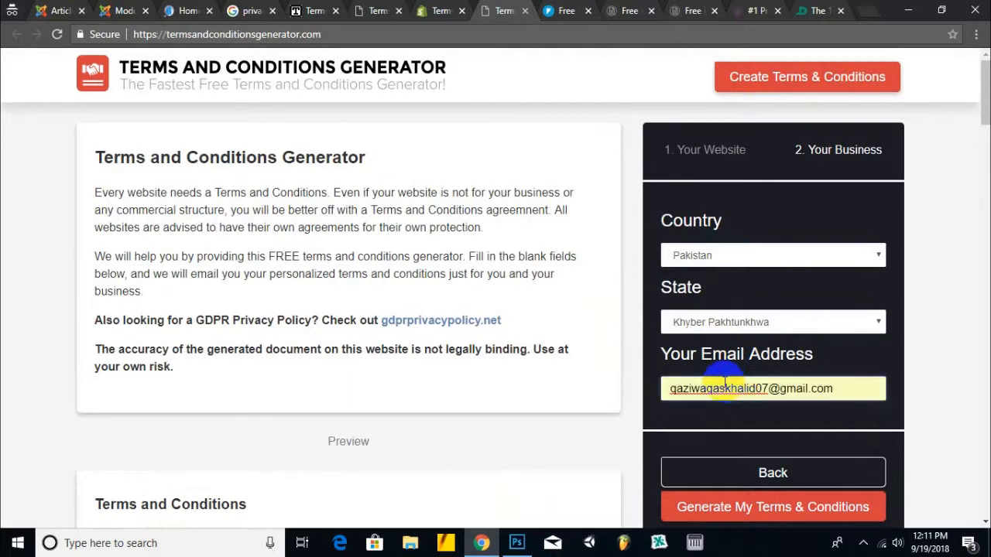
scroll(723, 385, down, 3)
- Generate the gurustate Terms & Conditions, copy them, and select all the generated HTML code
click(777, 289)
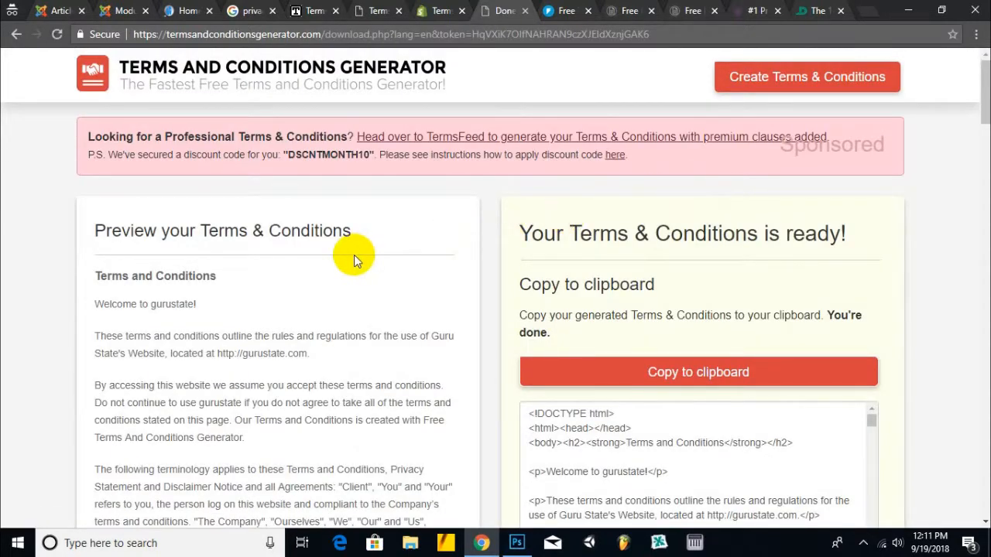
scroll(354, 254, down, 2)
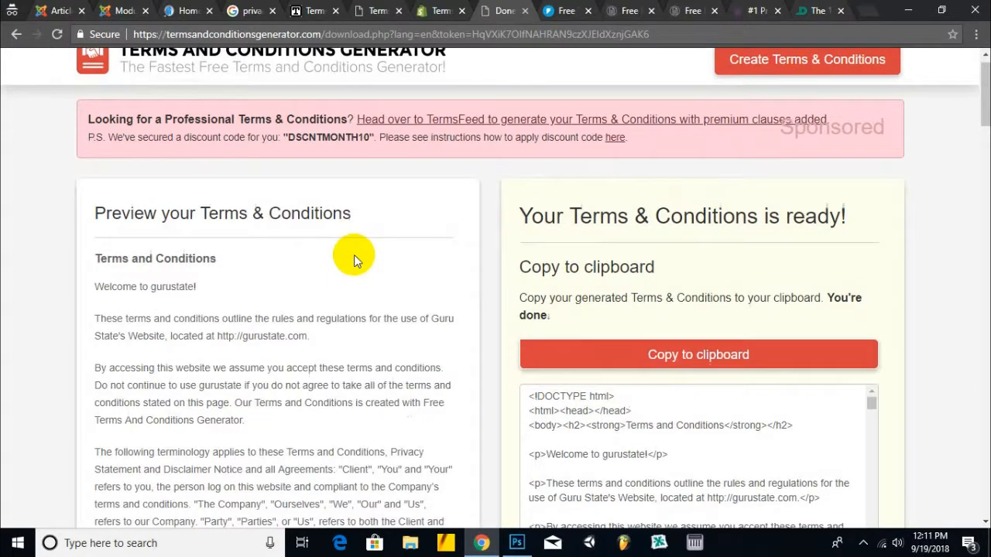
click(719, 240)
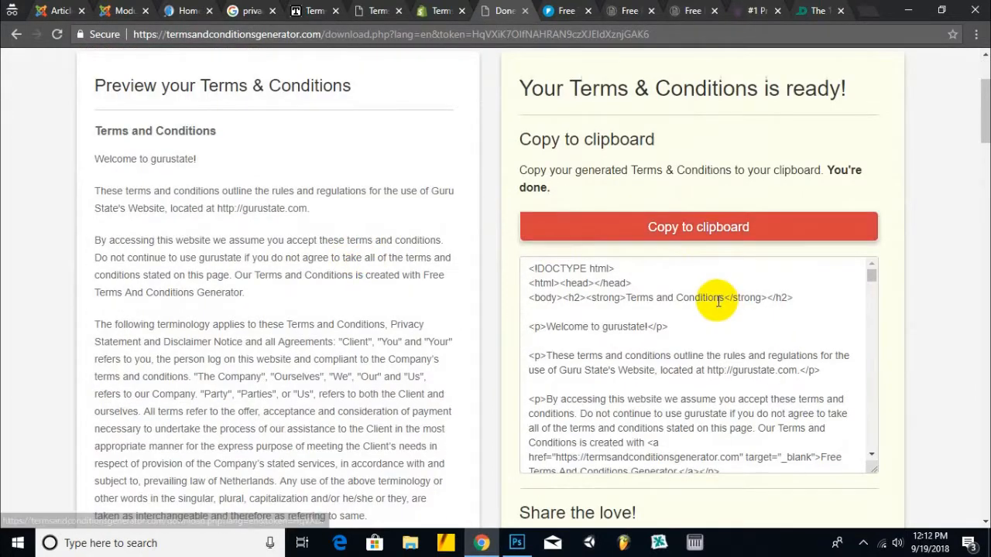
scroll(716, 303, down, 3)
scroll(716, 303, up, 3)
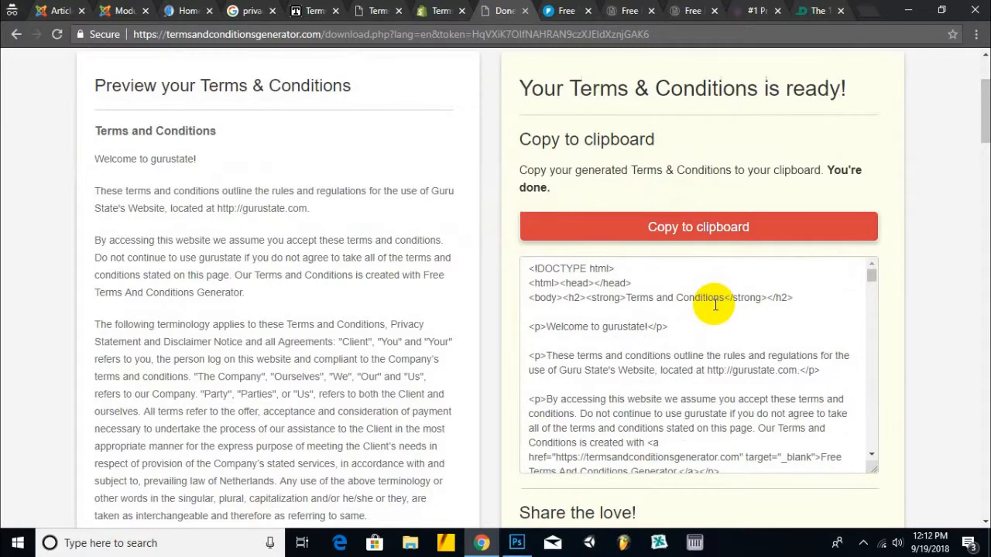
click(610, 326)
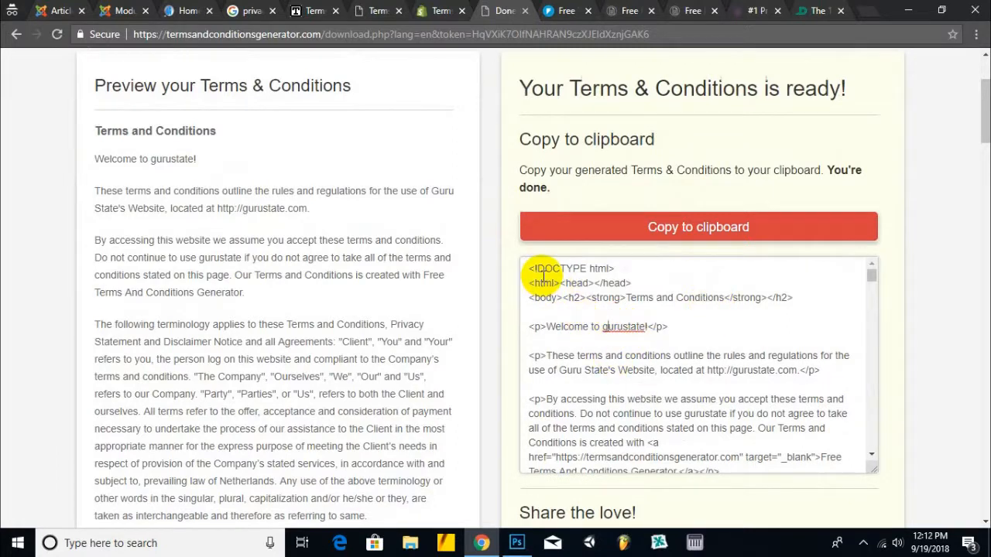
key(ctrl+a)
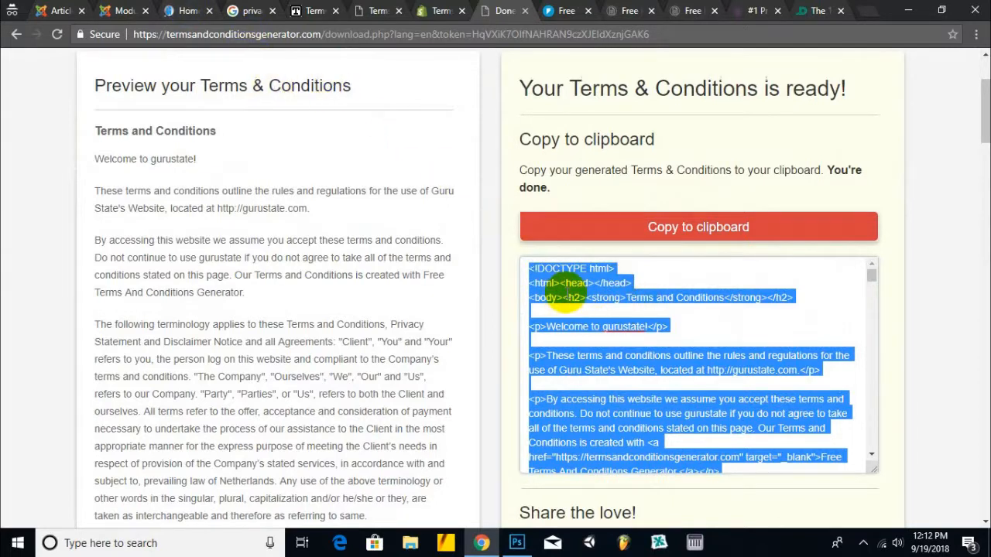
- Paste the generated Terms and Conditions HTML into the new article body through the HTML editor
click(139, 6)
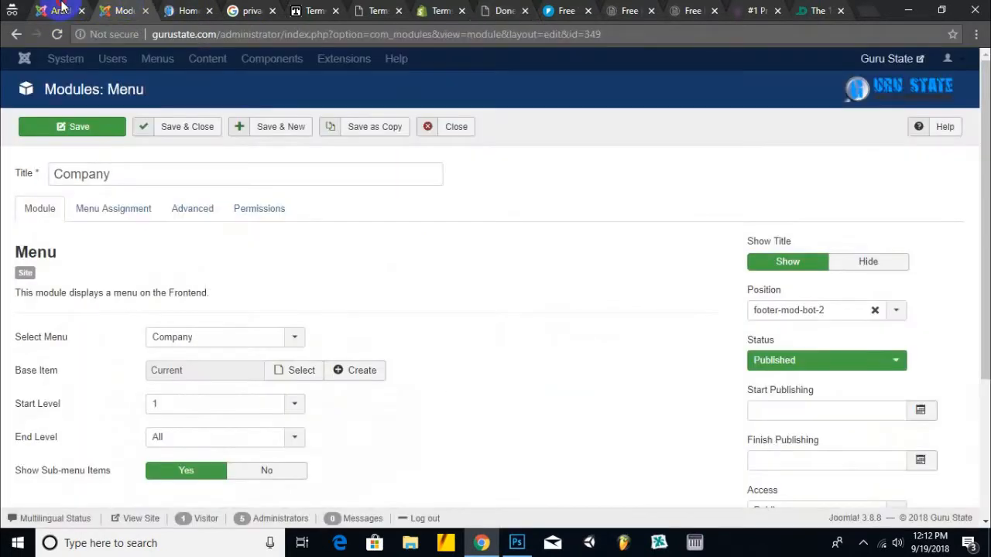
click(62, 7)
scroll(263, 399, down, 4)
click(682, 473)
scroll(192, 258, up, 4)
click(177, 318)
key(ctrl+v)
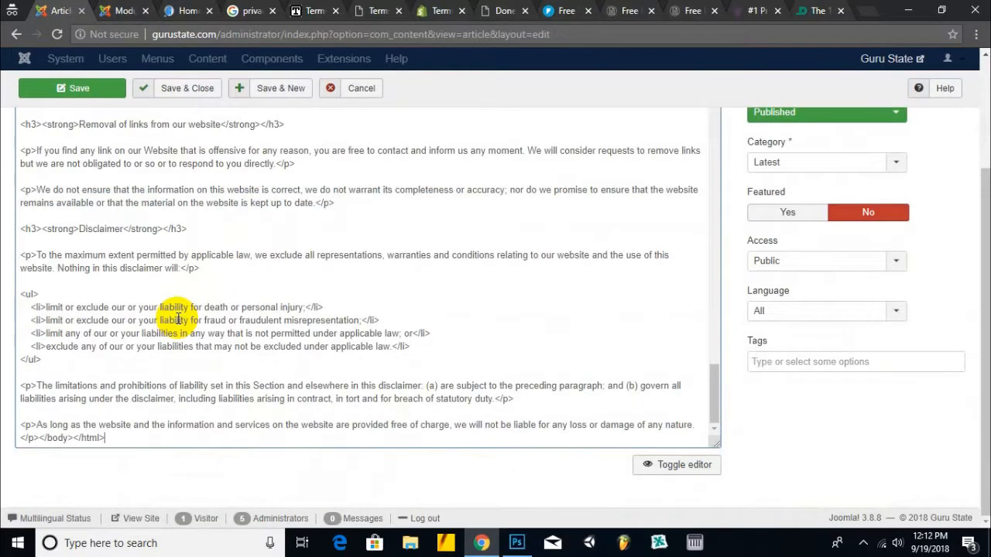
click(681, 464)
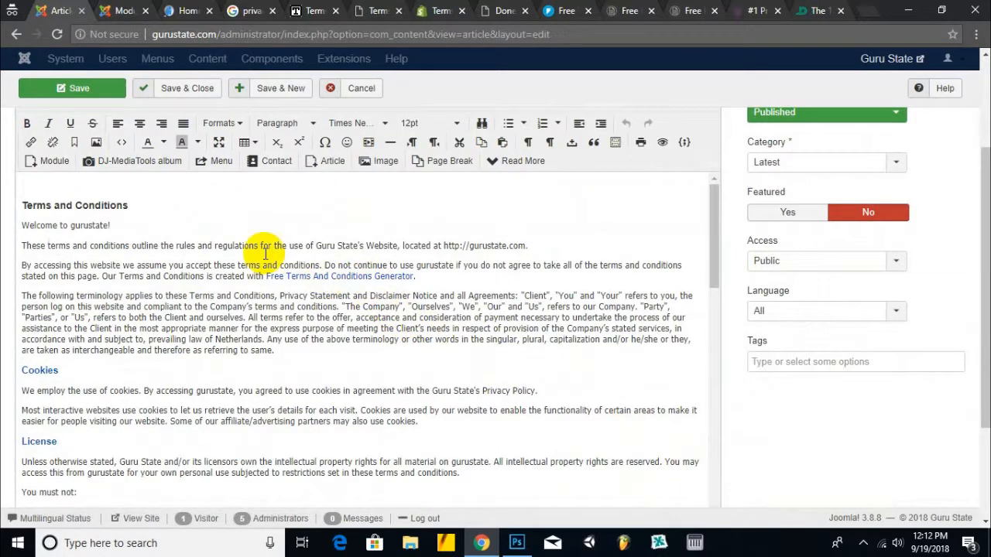
- Remove the empty first line and delete the sentence crediting the generator
click(24, 194)
key(Delete)
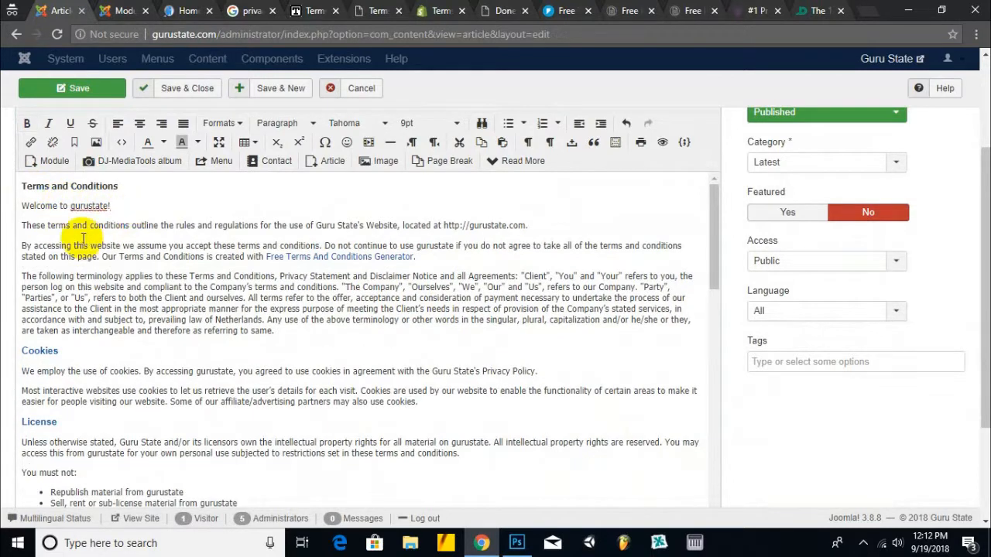
click(49, 245)
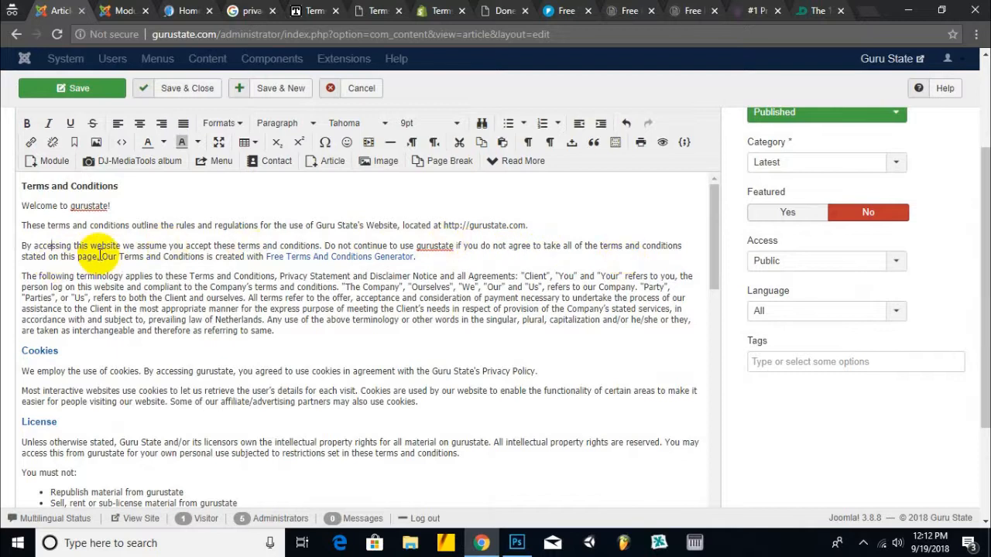
drag(101, 256, 418, 256)
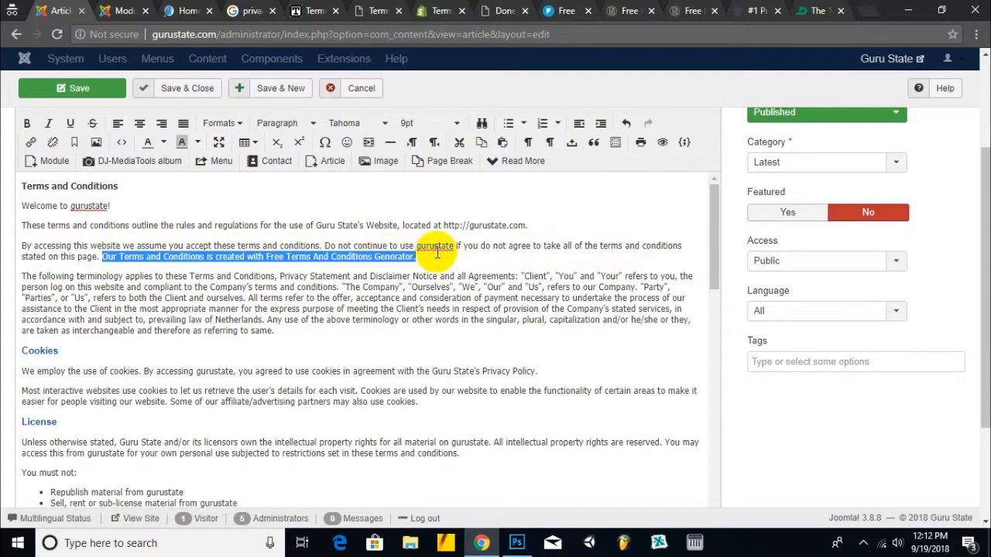
key(BackSpace)
scroll(217, 256, down, 1)
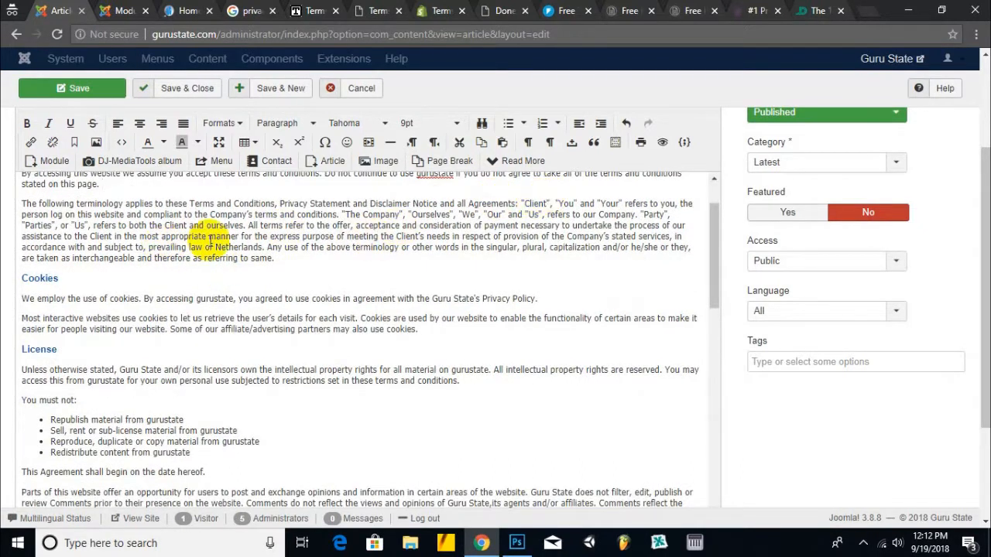
scroll(146, 251, down, 2)
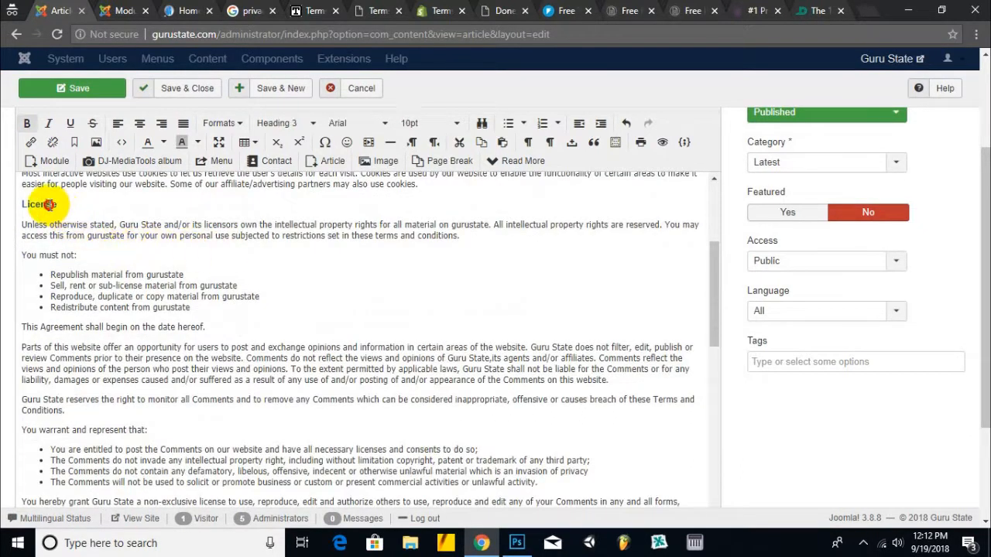
scroll(232, 228, down, 3)
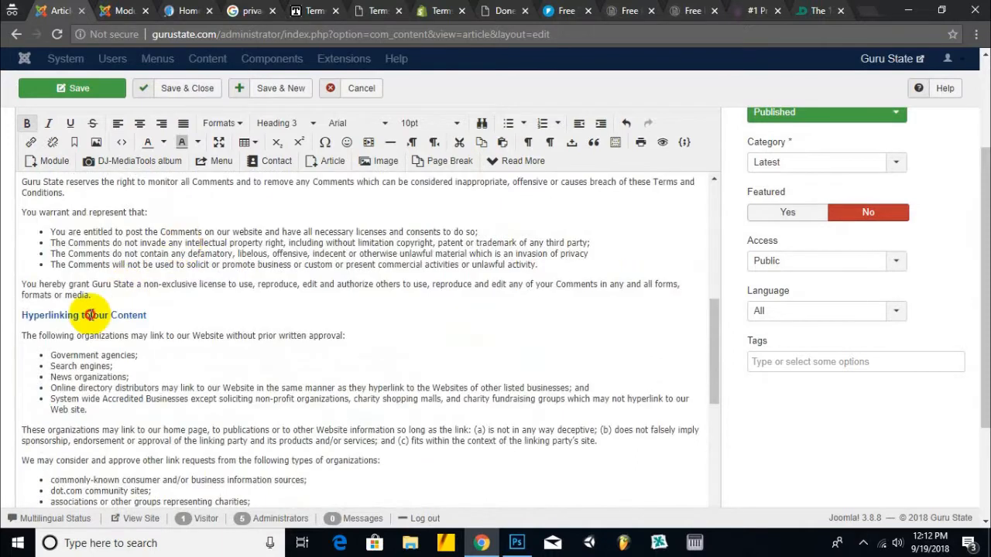
scroll(210, 294, down, 8)
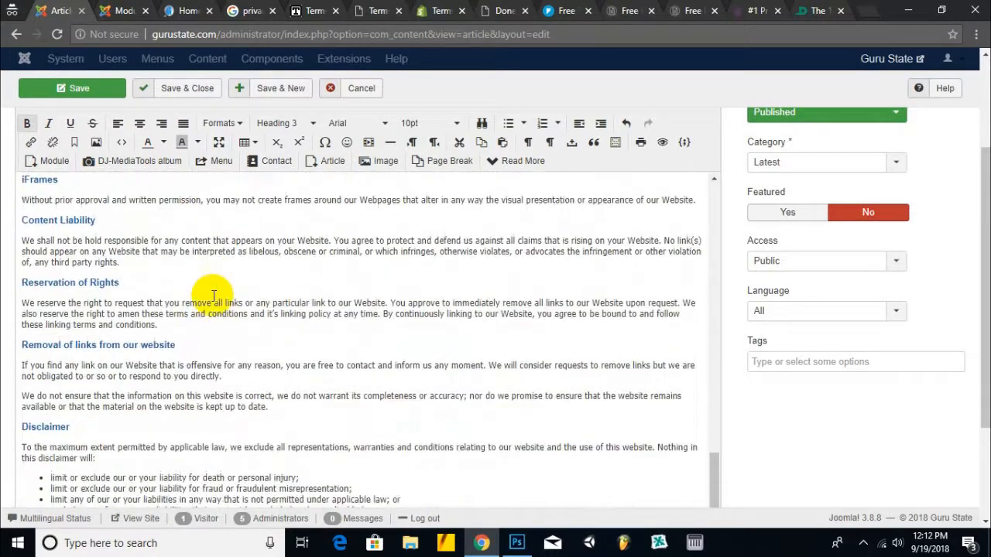
scroll(214, 325, down, 2)
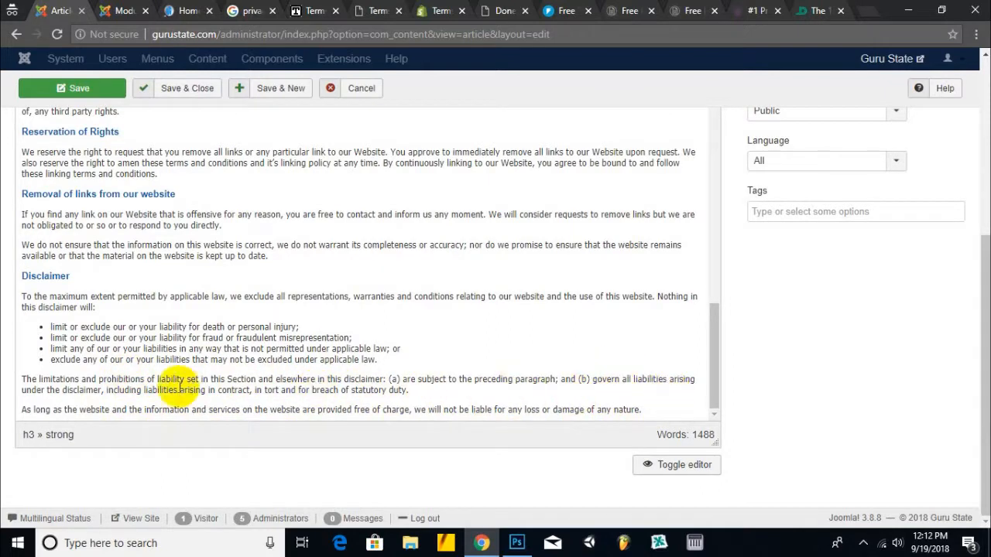
click(283, 360)
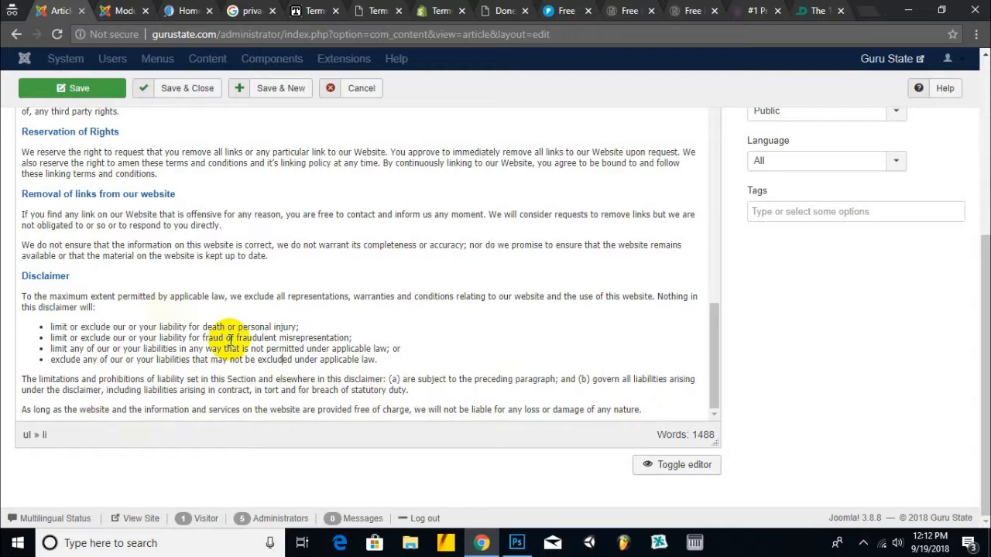
scroll(254, 243, up, 15)
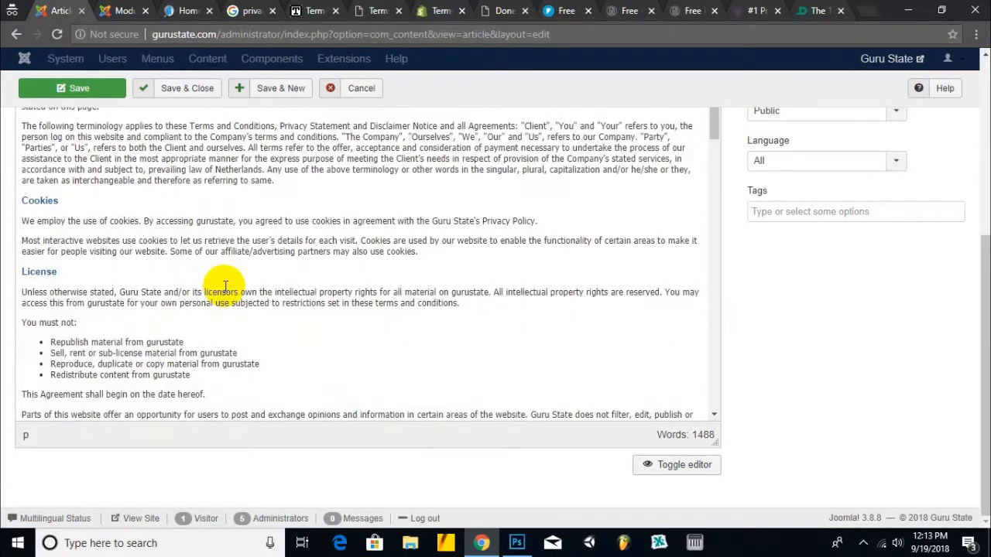
scroll(655, 208, up, 4)
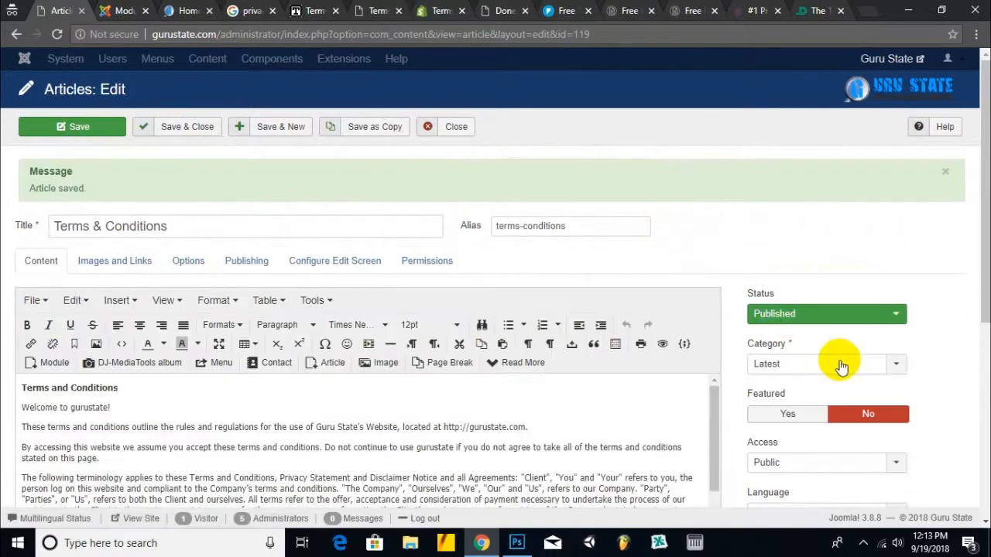
- File the Terms & Conditions article under the company category and save it
click(836, 362)
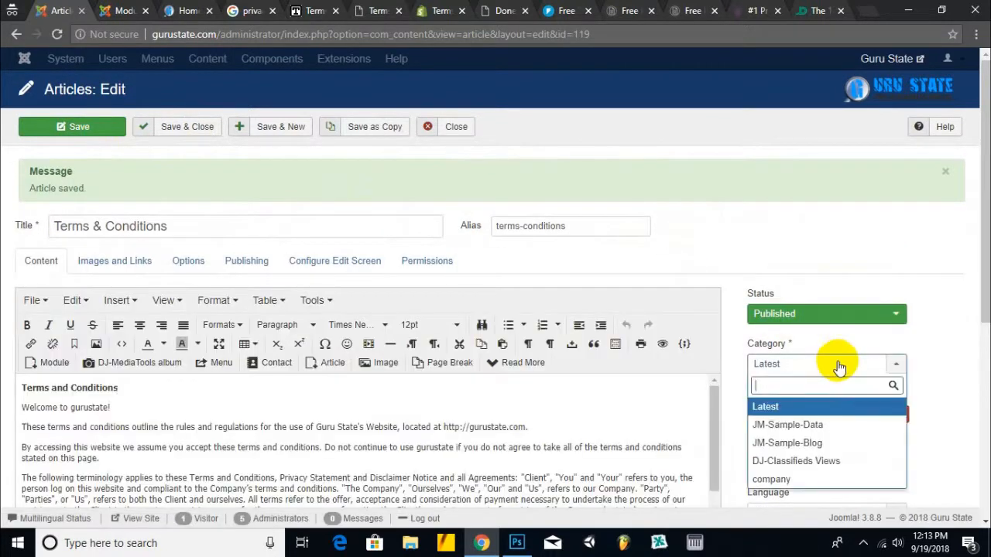
click(786, 481)
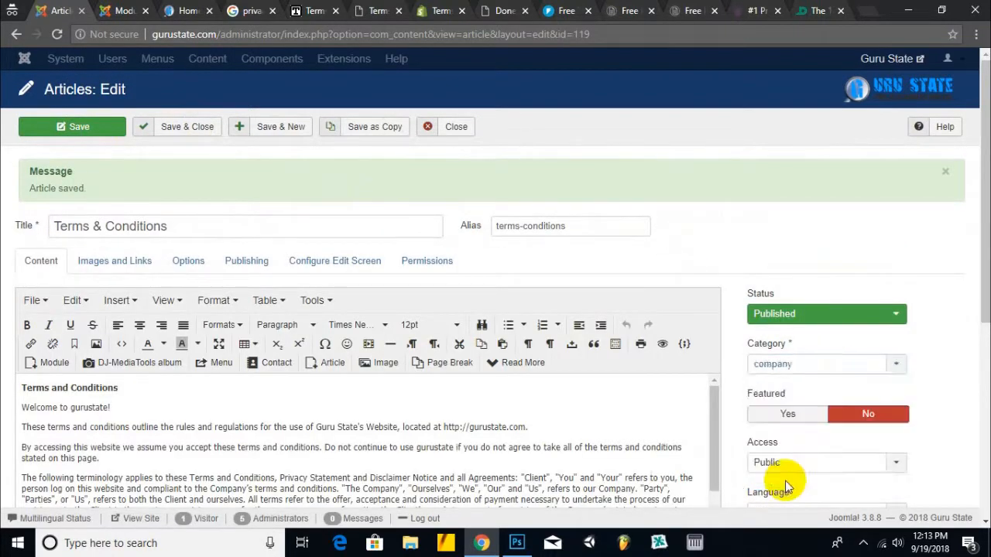
click(70, 137)
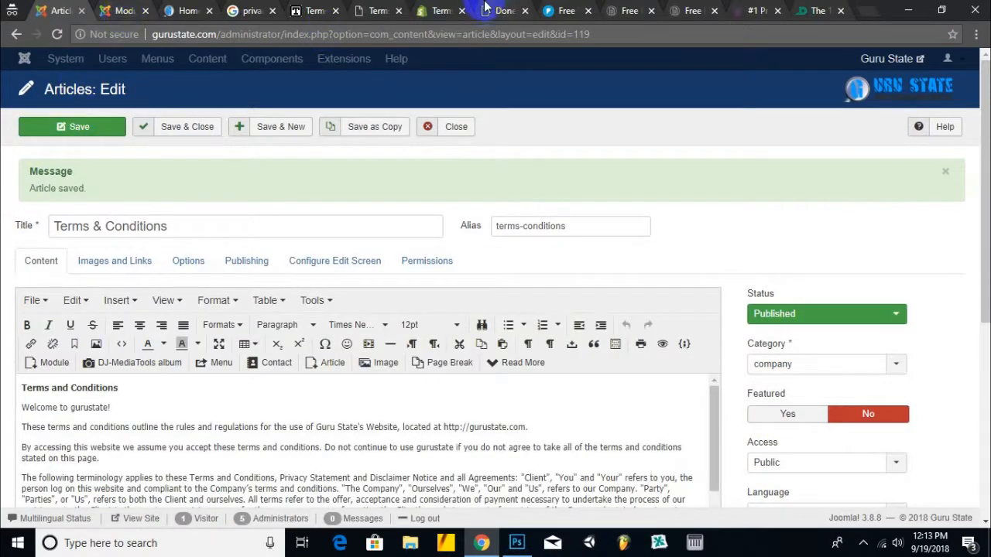
- Close the leftover terms template, sample, Shopify and generator browser tabs
click(441, 10)
click(324, 10)
click(335, 10)
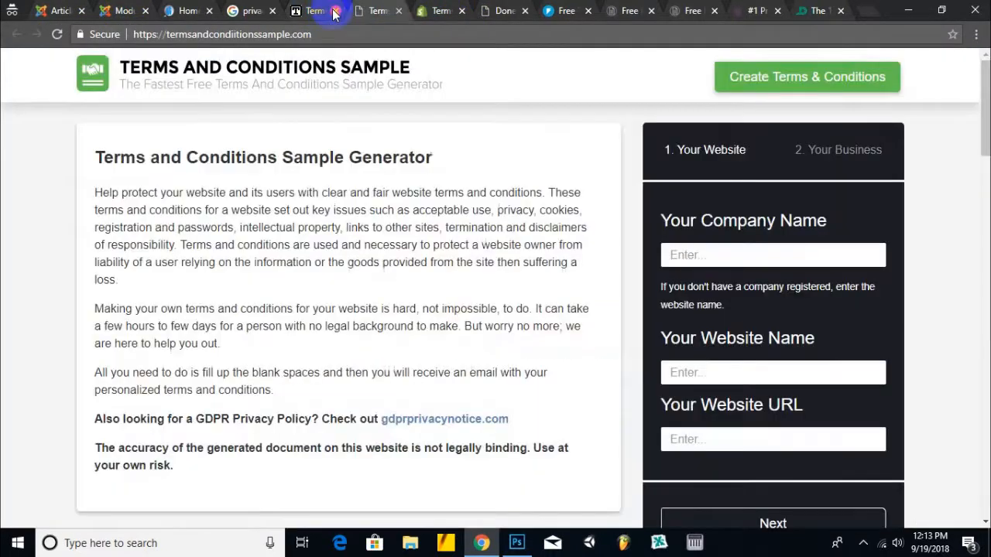
click(336, 11)
click(335, 10)
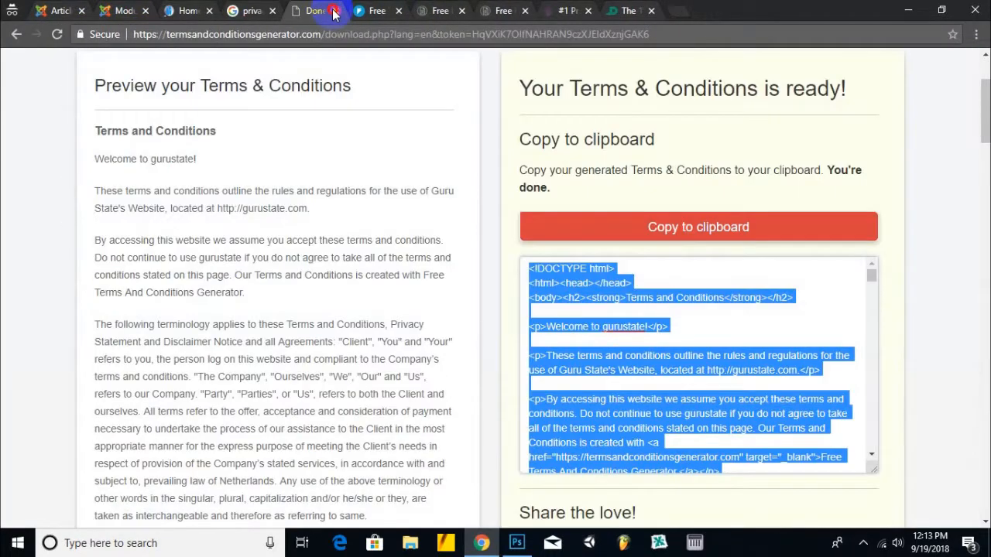
click(336, 10)
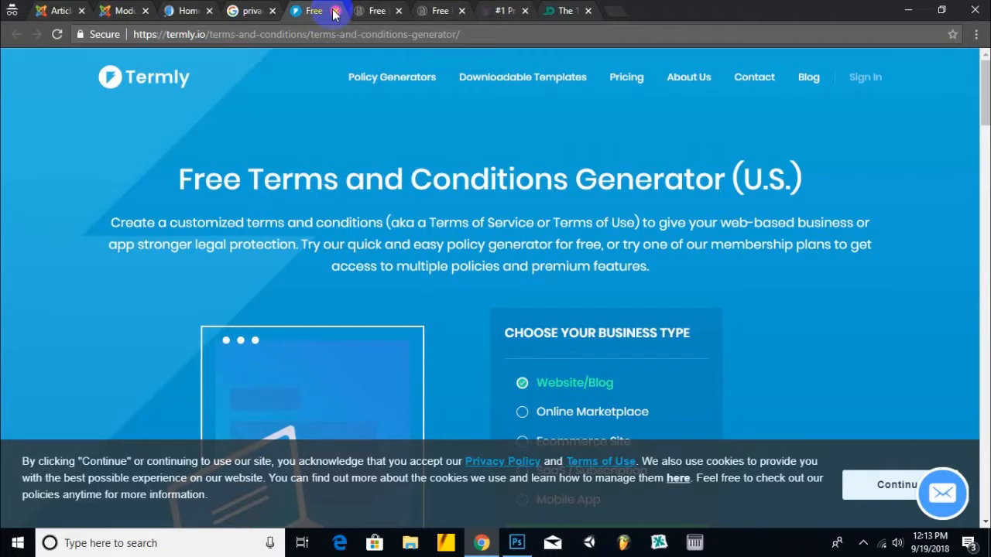
- Close the Termly tab and start a Website privacy policy in the free generator
click(335, 10)
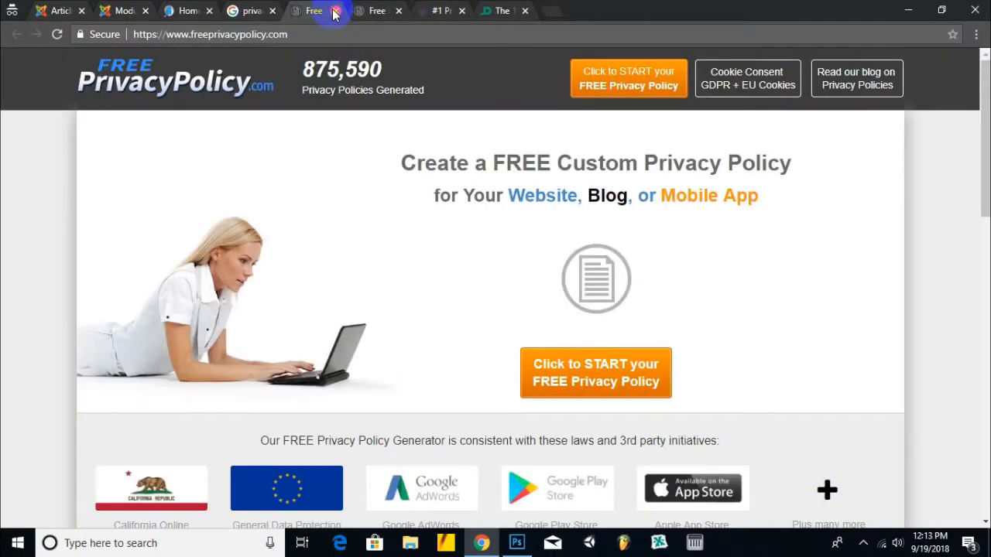
scroll(403, 221, down, 4)
scroll(407, 230, down, 6)
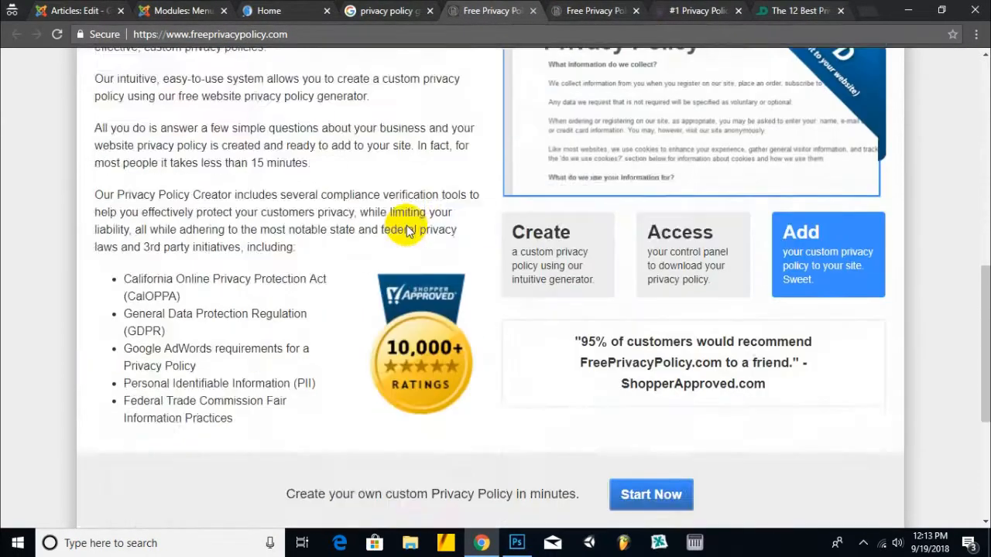
click(594, 11)
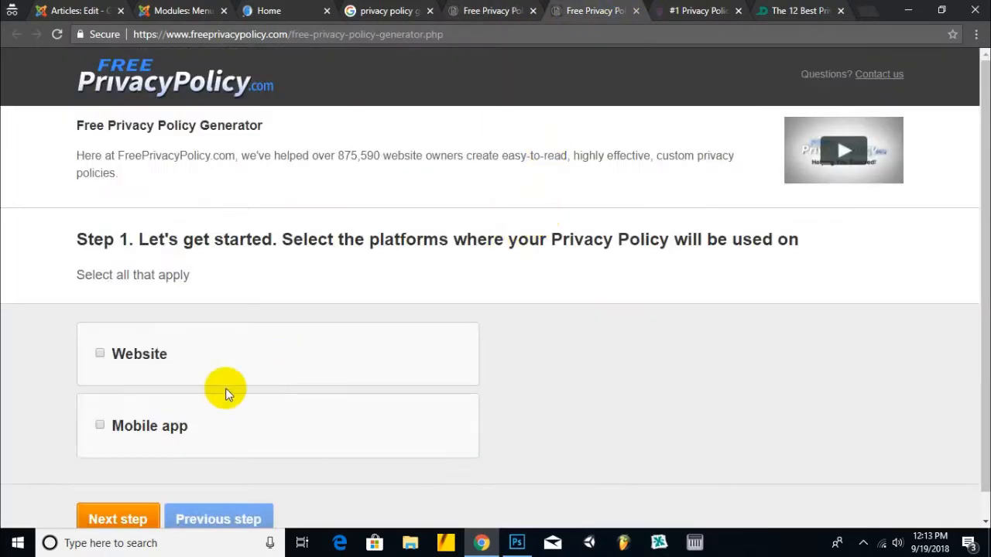
click(128, 359)
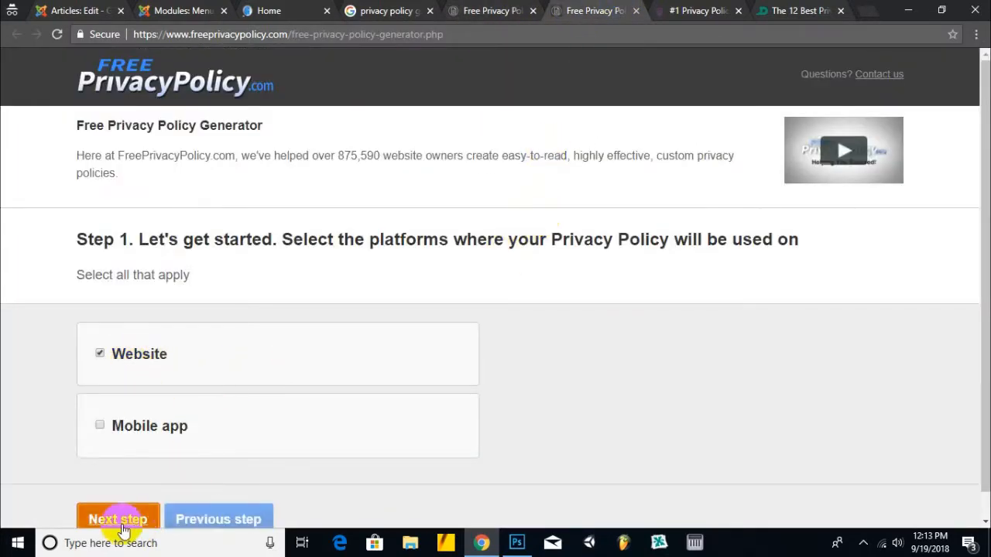
click(109, 524)
click(142, 307)
click(148, 400)
scroll(361, 289, down, 1)
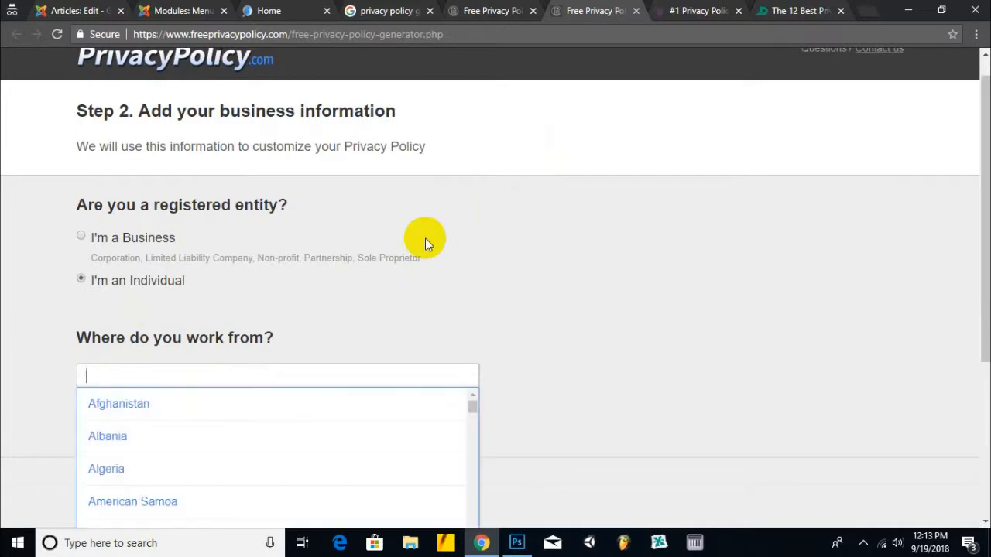
text(Pa)
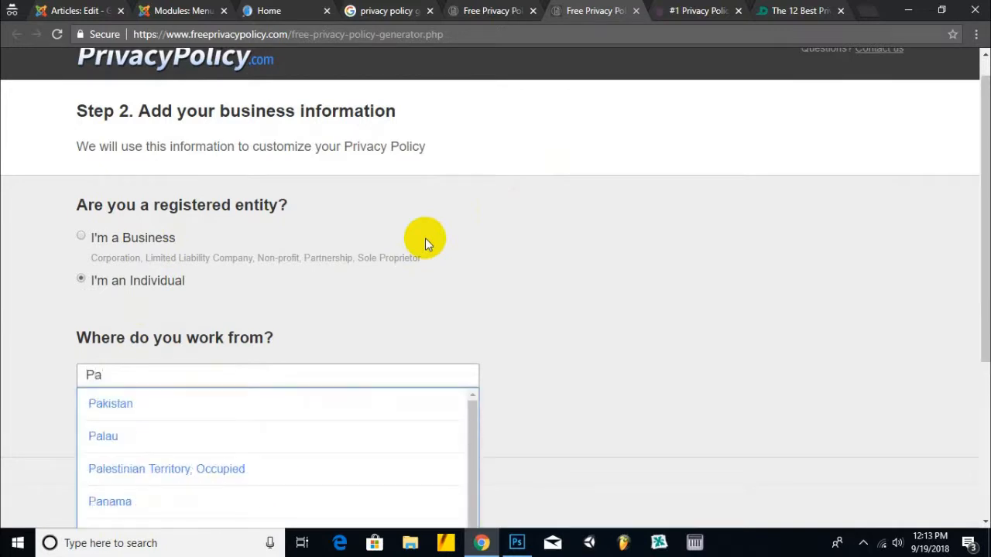
click(276, 402)
click(126, 496)
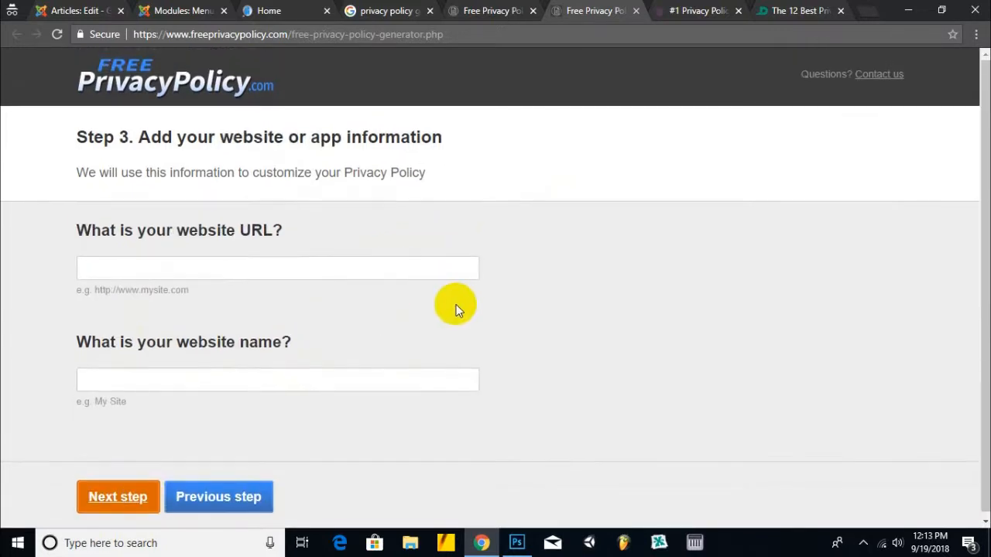
click(284, 263)
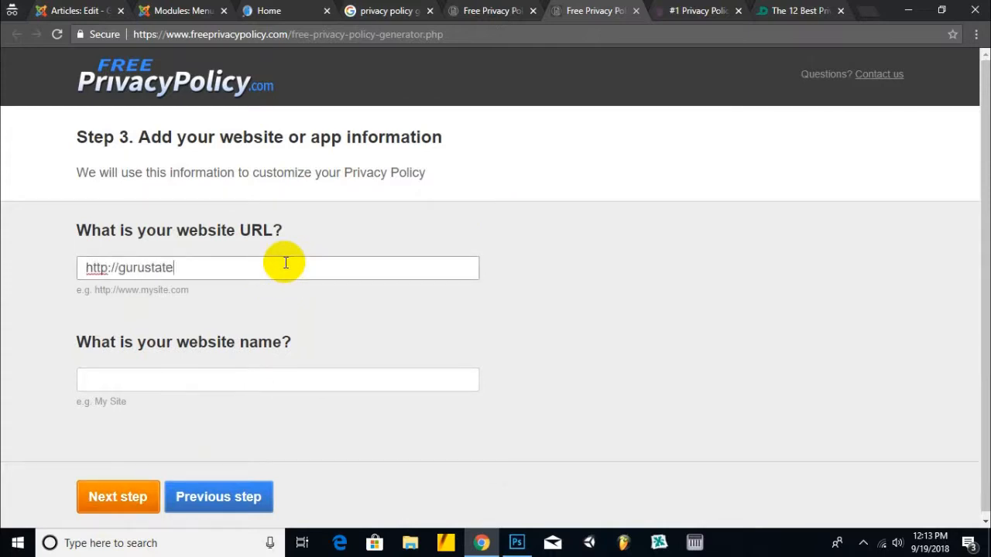
key(Tab)
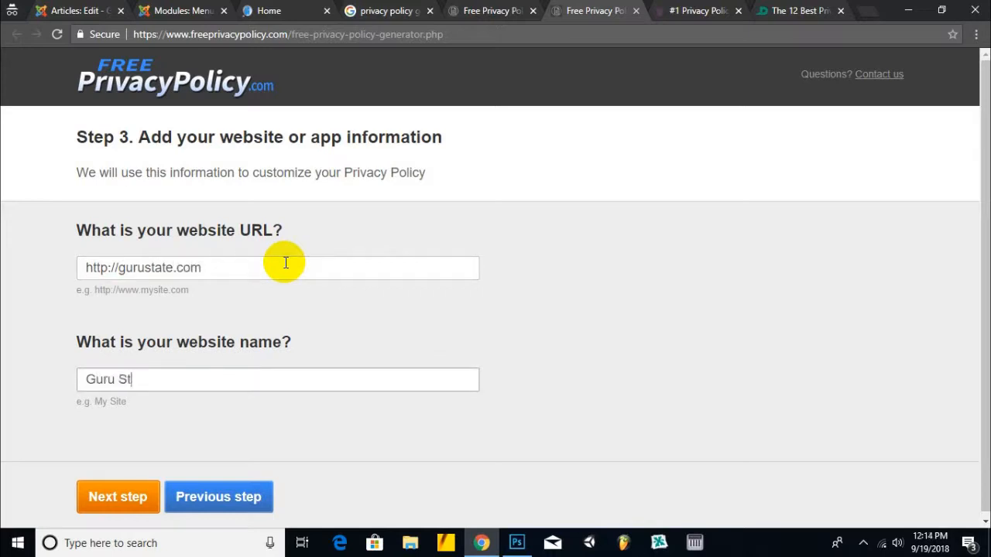
click(122, 493)
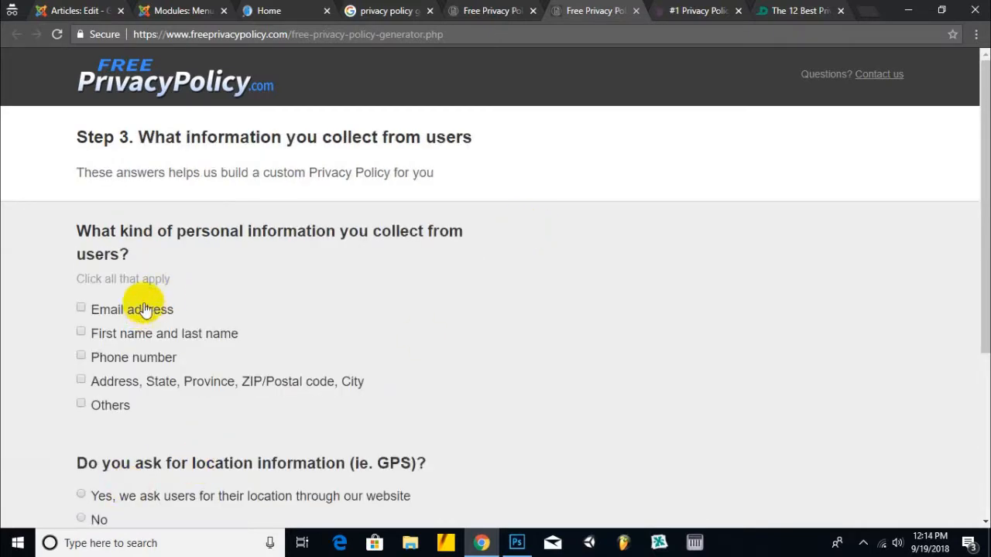
- Answer that emails and names are collected, emails sent, no location asked, Google Analytics used
scroll(412, 243, down, 1)
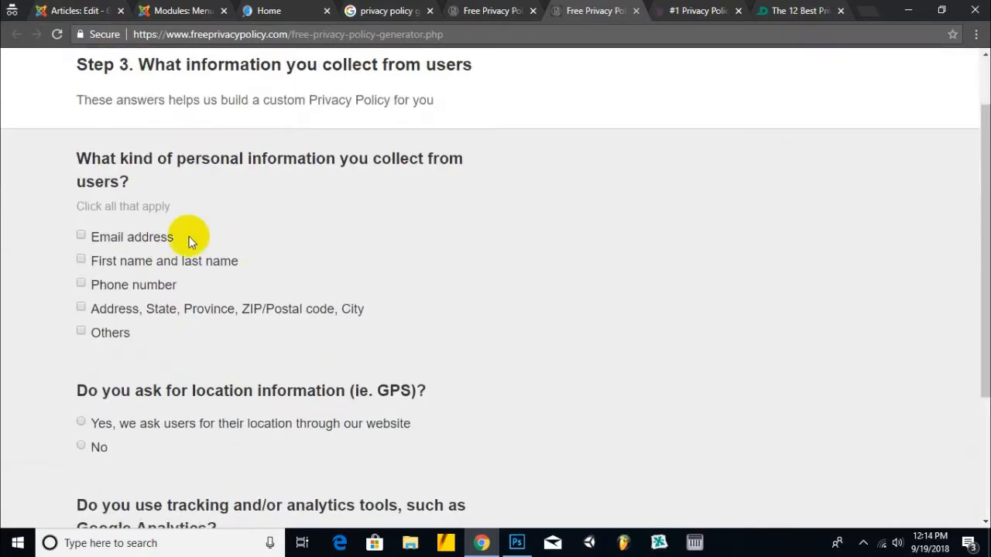
click(137, 238)
scroll(266, 251, down, 1)
click(213, 196)
scroll(128, 249, down, 1)
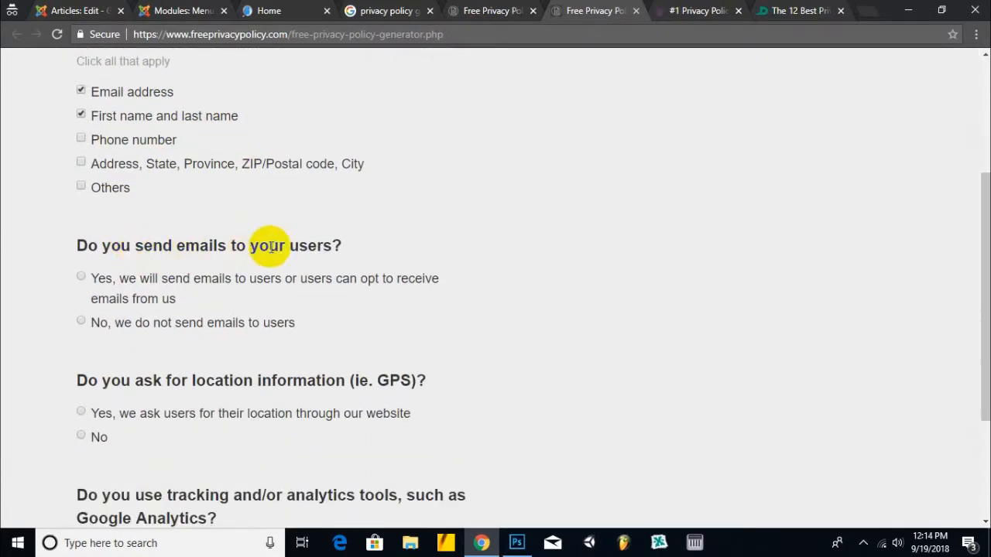
scroll(270, 246, down, 2)
click(259, 139)
scroll(150, 236, down, 1)
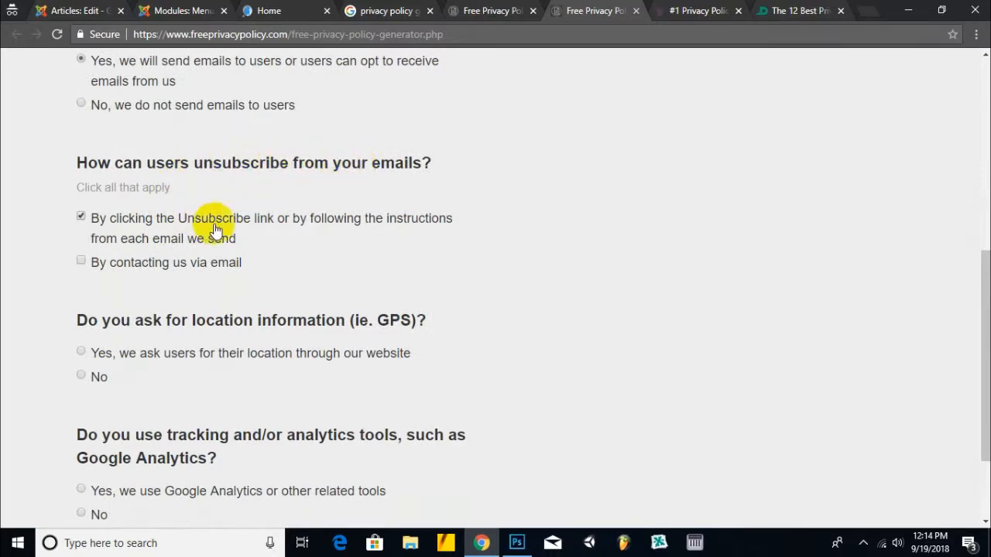
scroll(216, 230, down, 2)
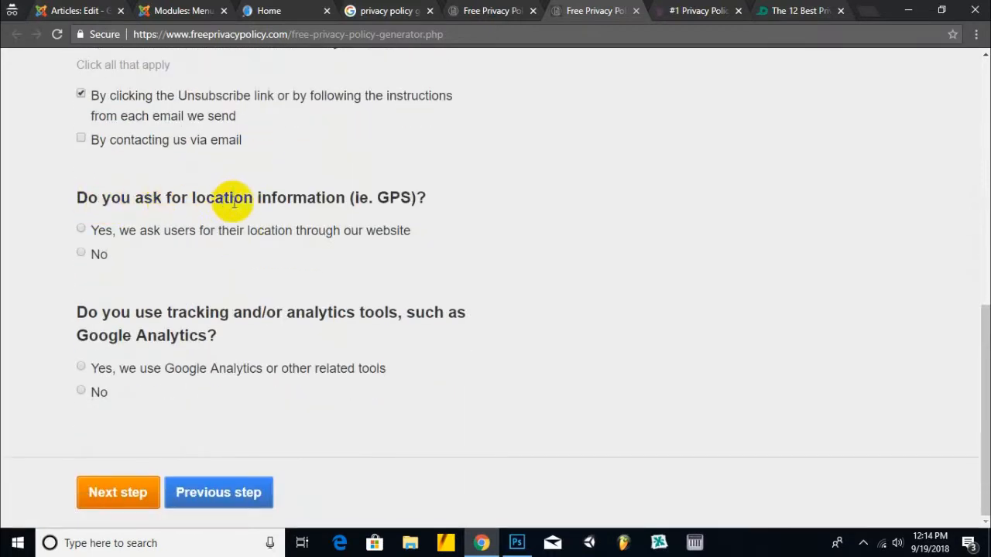
click(102, 255)
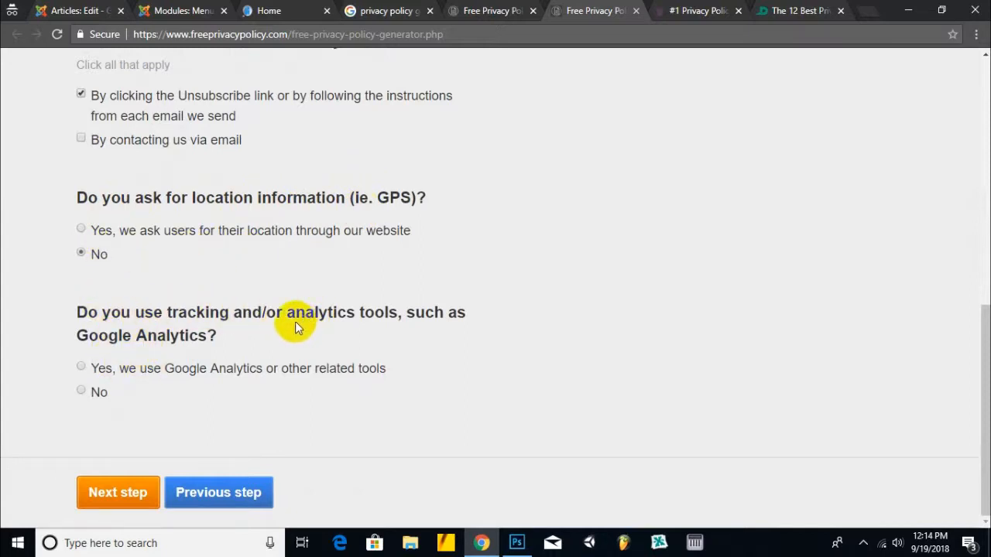
click(101, 370)
scroll(277, 343, down, 2)
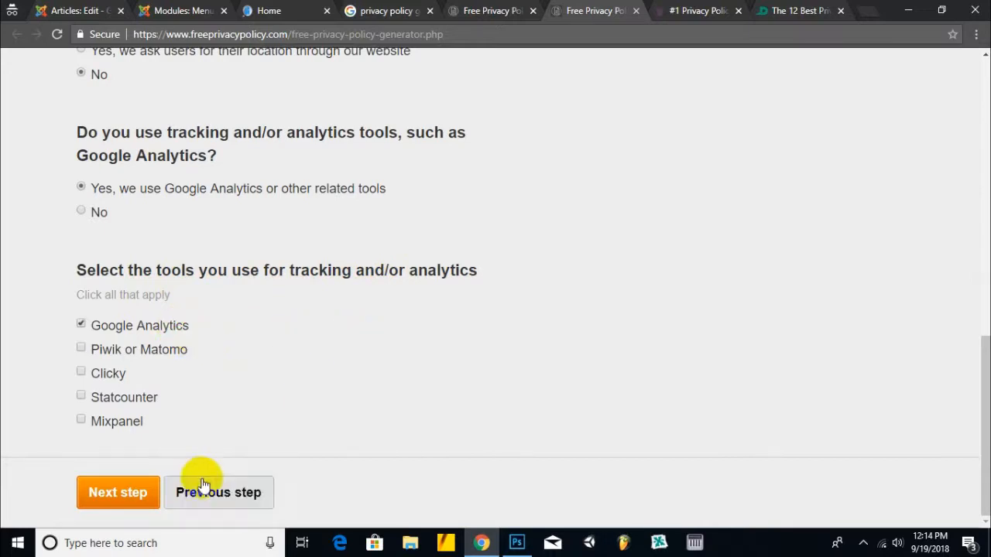
- Choose email as the contact method and enter the site's contact address
click(116, 493)
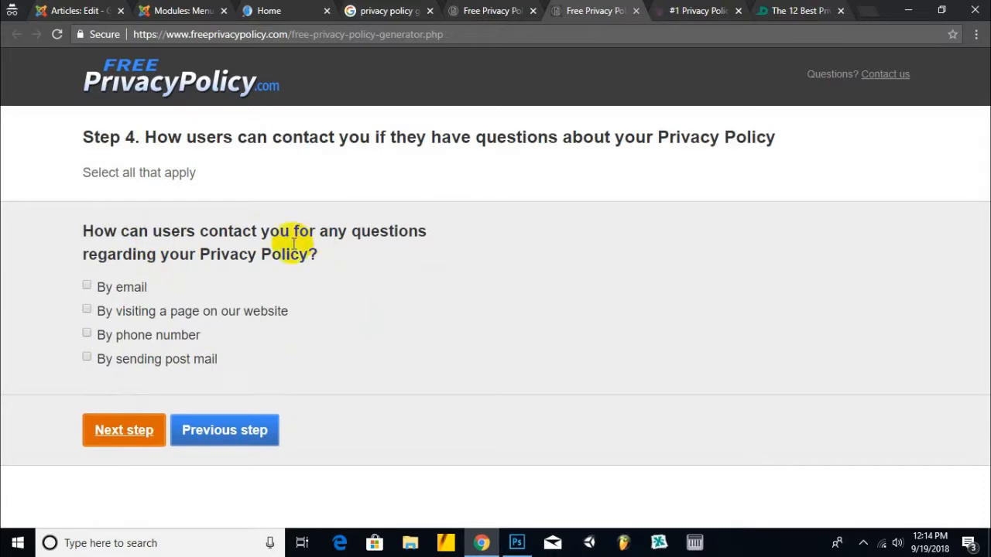
click(98, 288)
scroll(199, 311, down, 2)
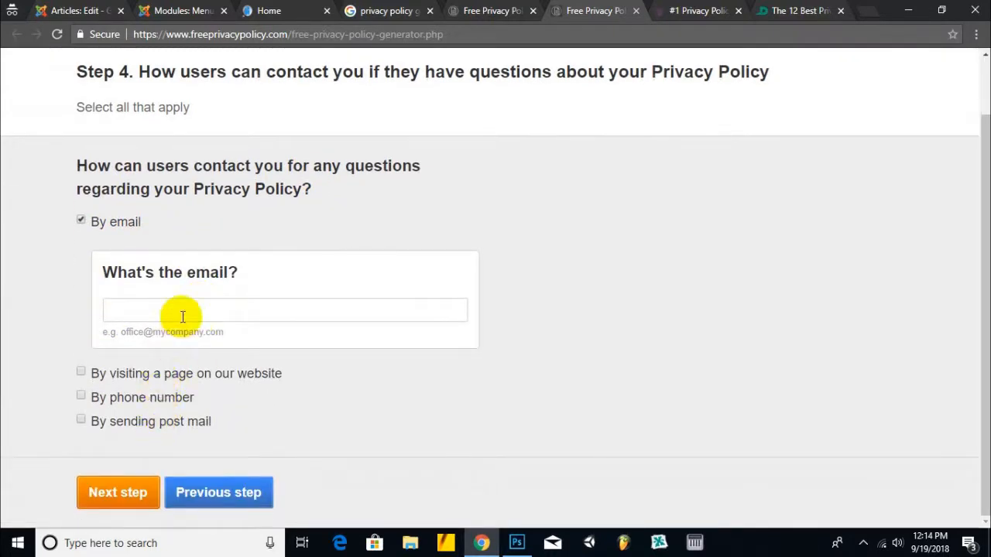
click(251, 314)
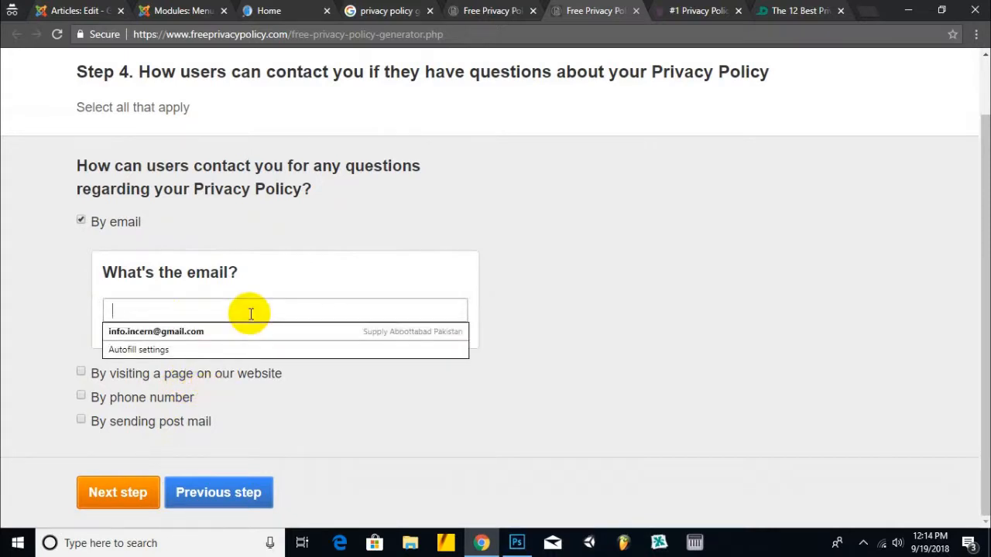
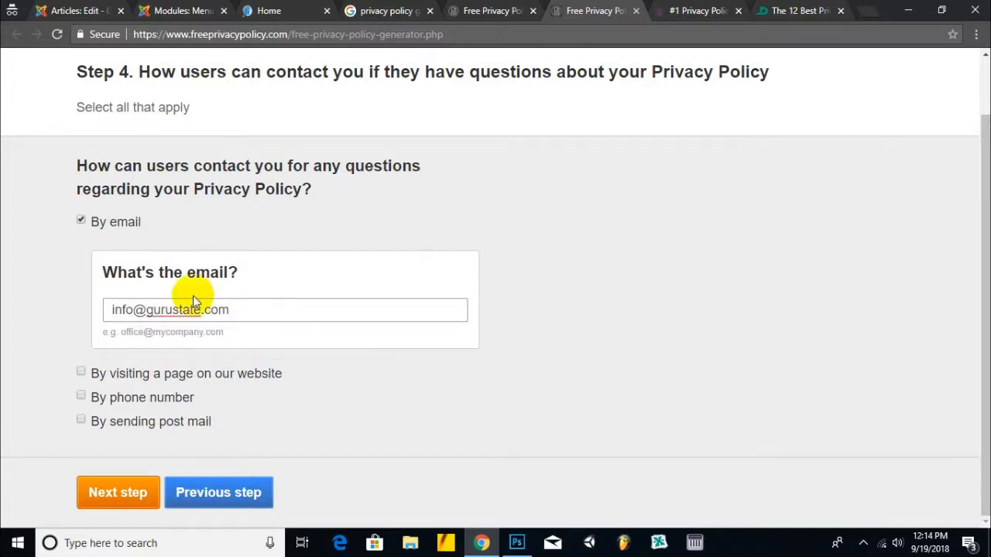
click(108, 496)
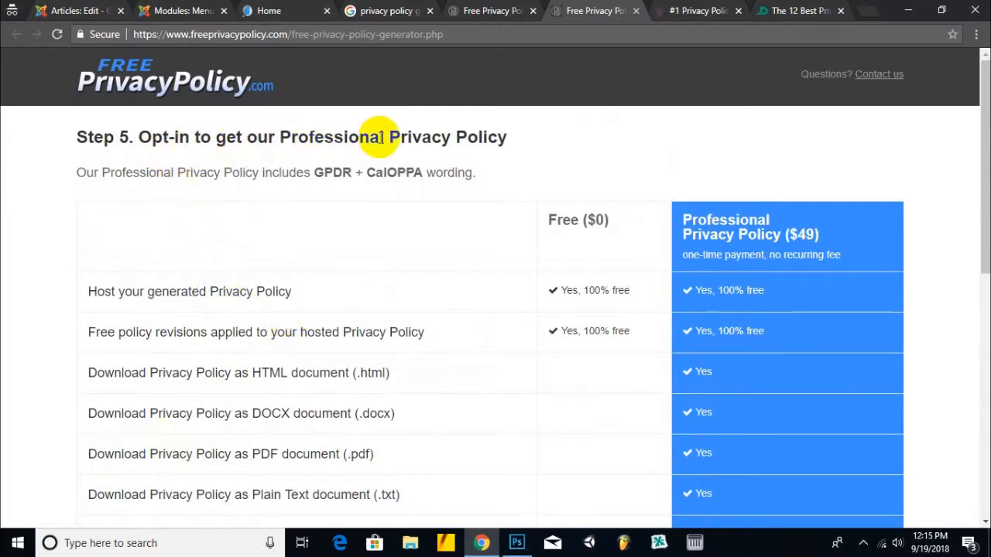
- Choose the free Privacy Policy, fill in the delivery e-mail, and generate the policy
scroll(320, 225, down, 2)
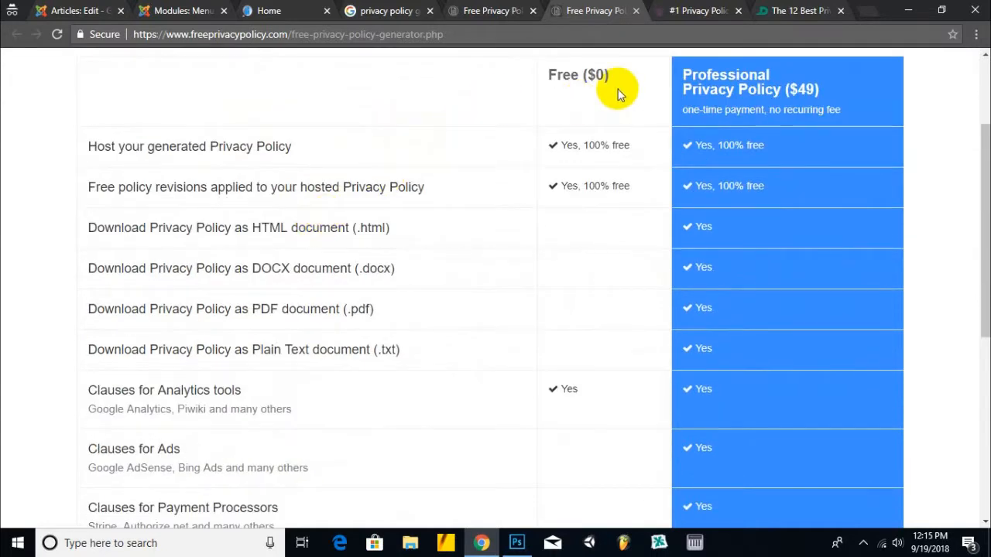
scroll(562, 159, down, 3)
scroll(224, 214, down, 2)
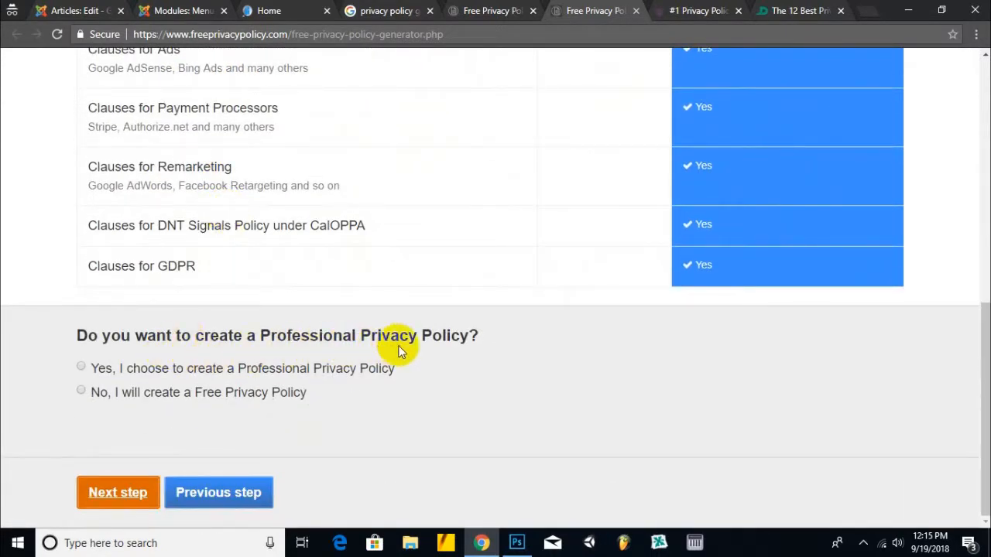
click(292, 380)
scroll(290, 379, down, 3)
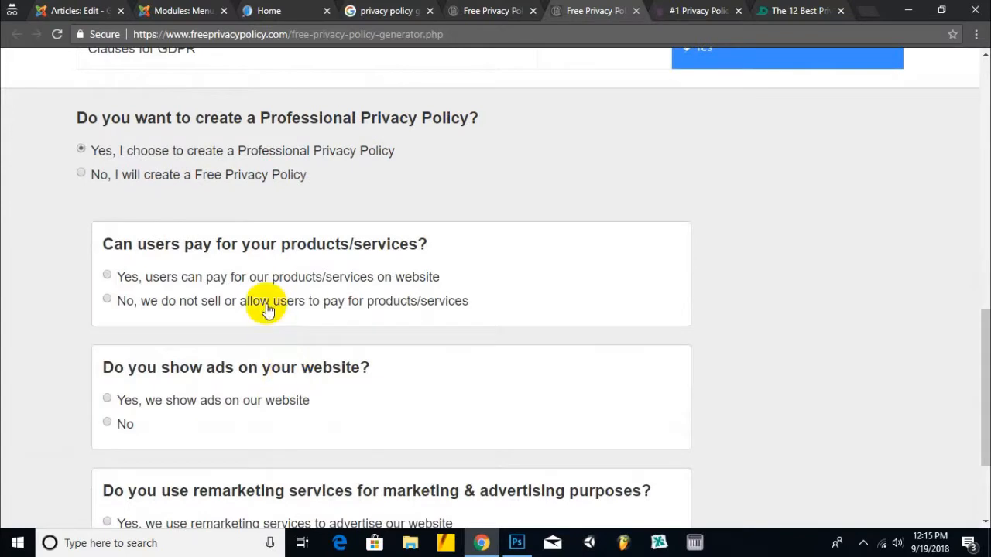
click(249, 176)
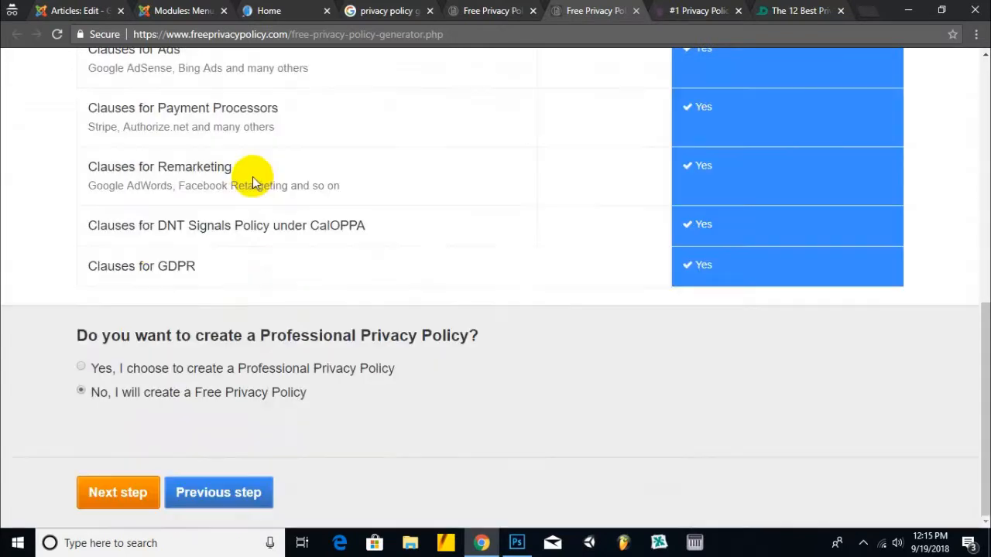
click(116, 493)
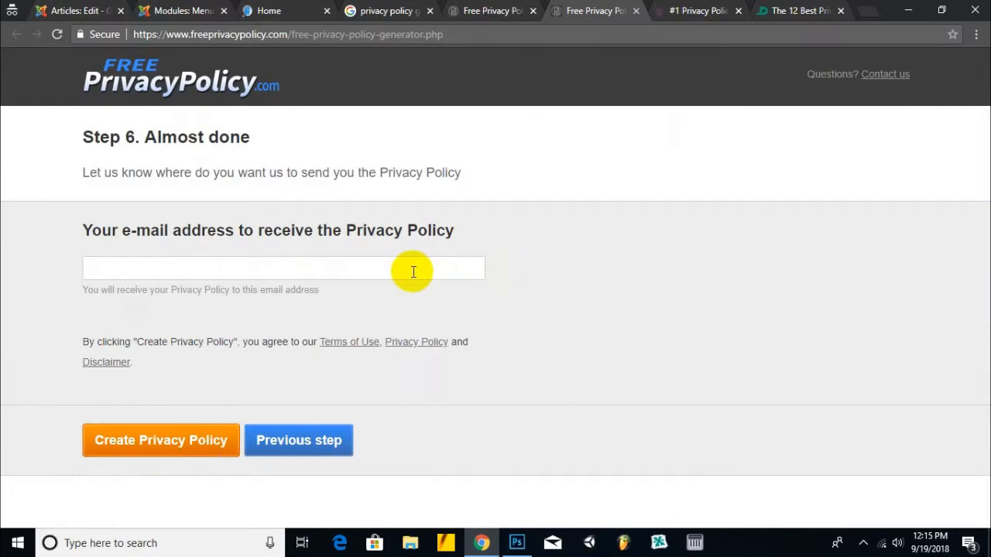
click(412, 270)
text(q)
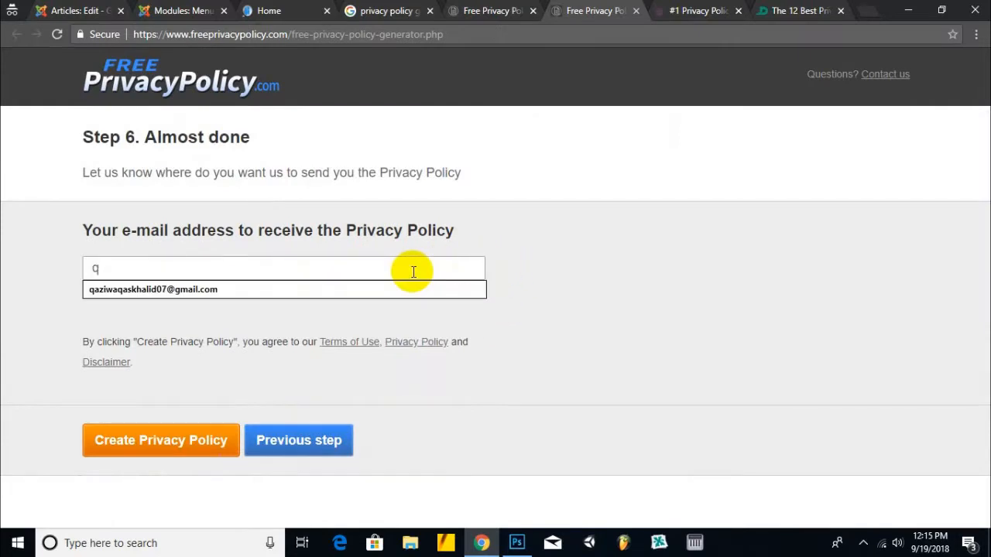
key(Down)
key(Return)
click(177, 447)
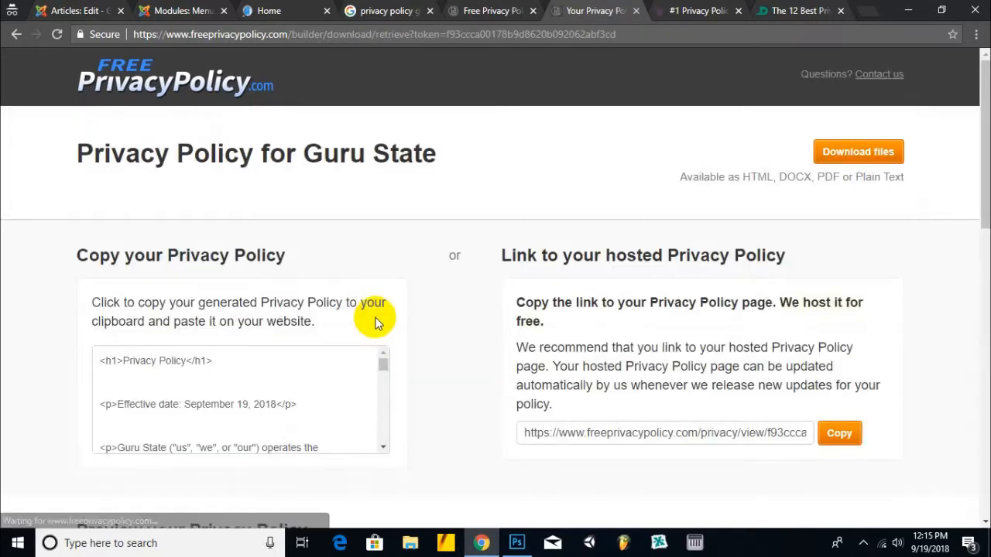
- Copy the generated Privacy Policy's HTML code to the clipboard
scroll(375, 323, down, 1)
scroll(371, 321, down, 6)
scroll(323, 319, down, 2)
click(283, 325)
scroll(261, 336, down, 2)
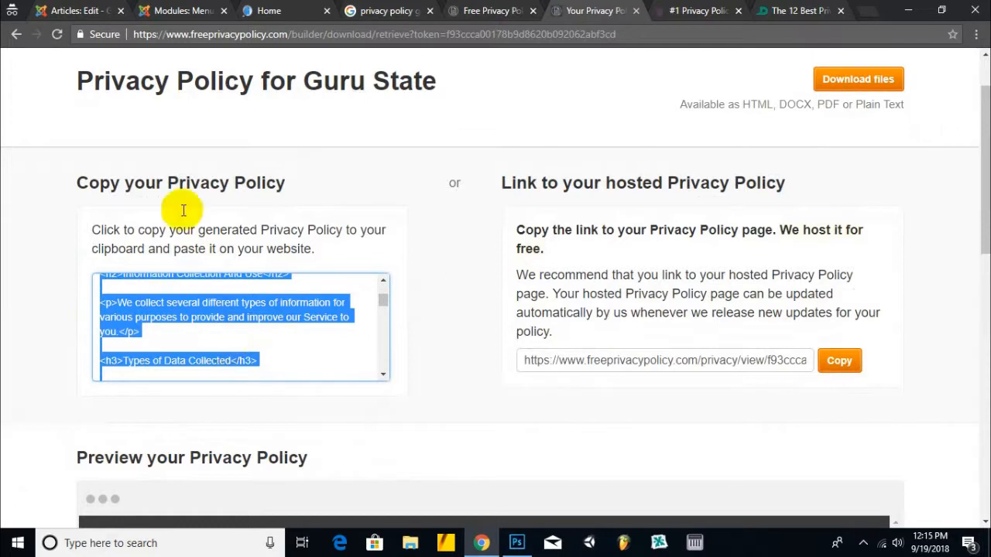
click(77, 8)
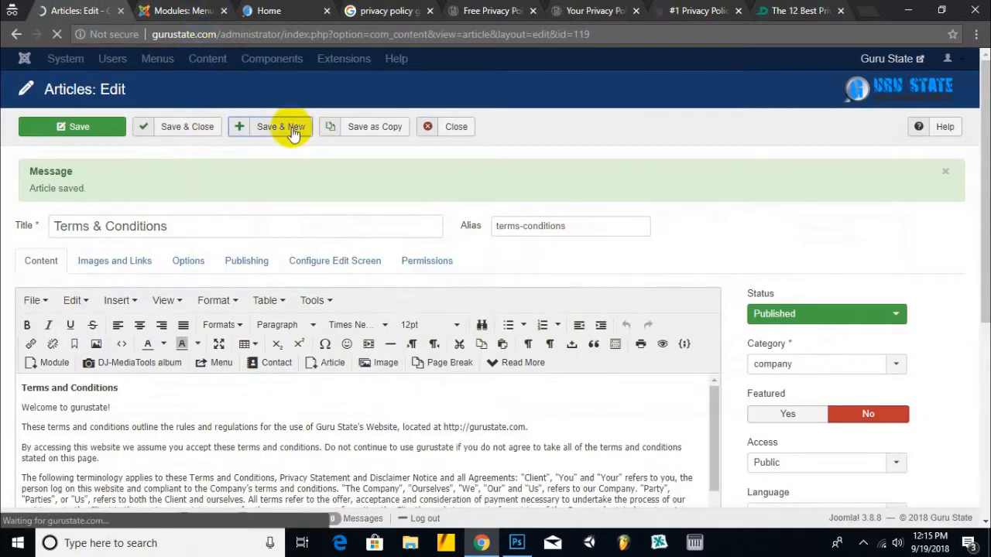
- Title the new article Privacy Policy, set its alias, and file it under company
click(237, 229)
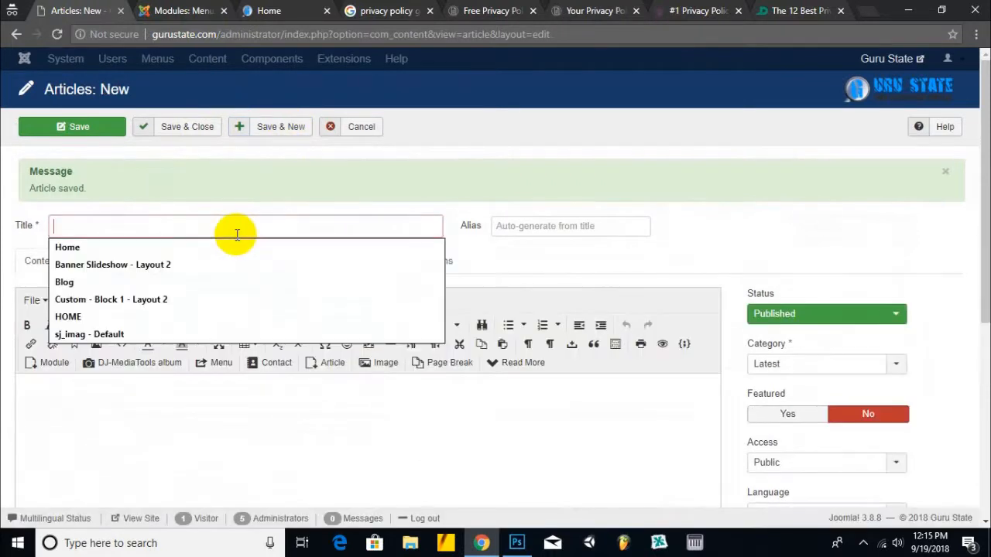
text(Privacy Policy)
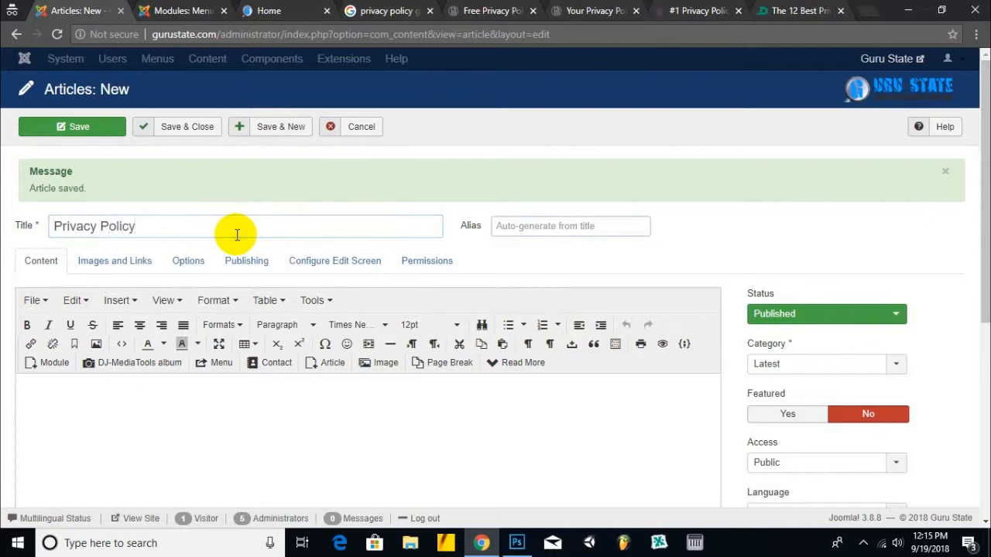
key(Tab)
text(pri)
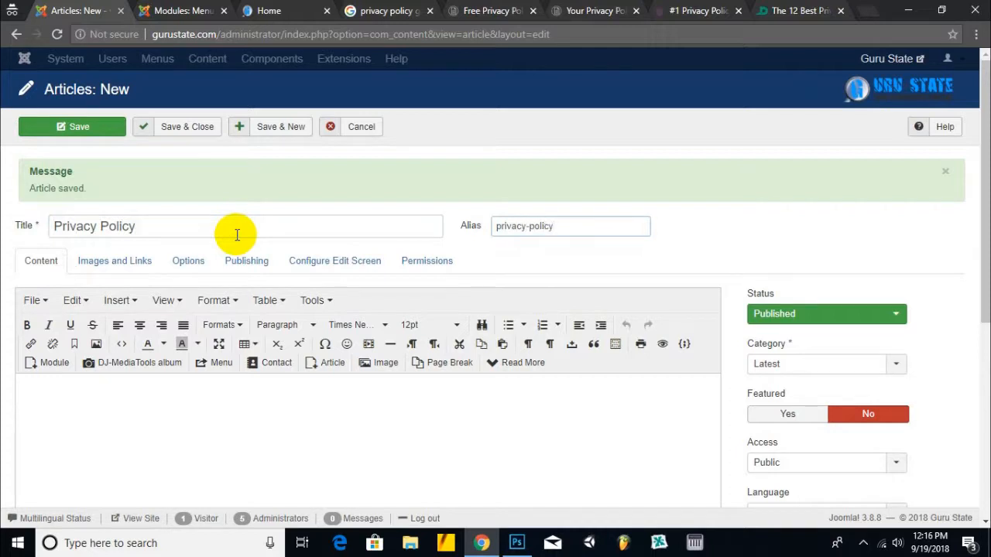
click(800, 365)
scroll(785, 434, down, 1)
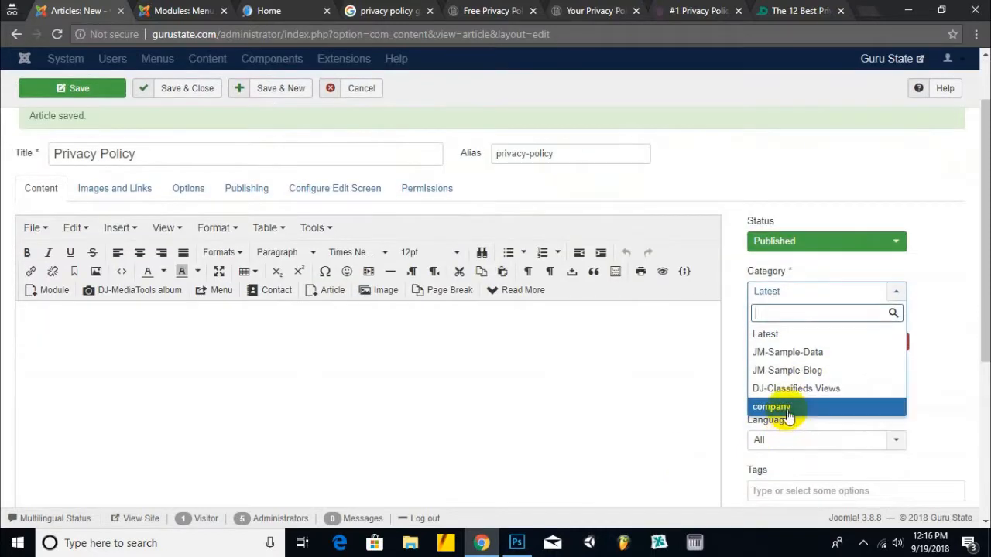
click(786, 412)
- Paste the privacy policy HTML into the article body and save it
click(462, 379)
scroll(465, 382, down, 3)
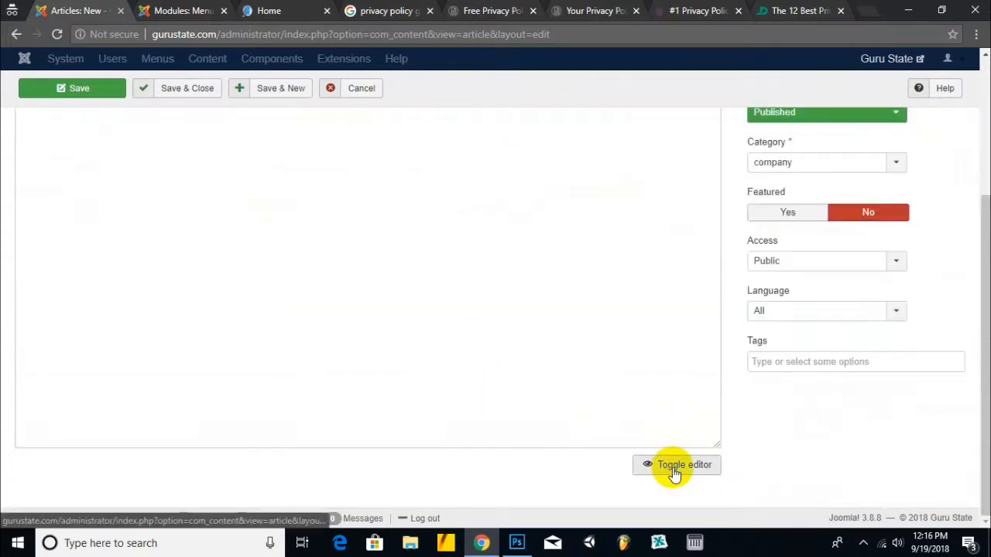
click(673, 468)
click(458, 347)
key(ctrl+v)
scroll(271, 274, up, 5)
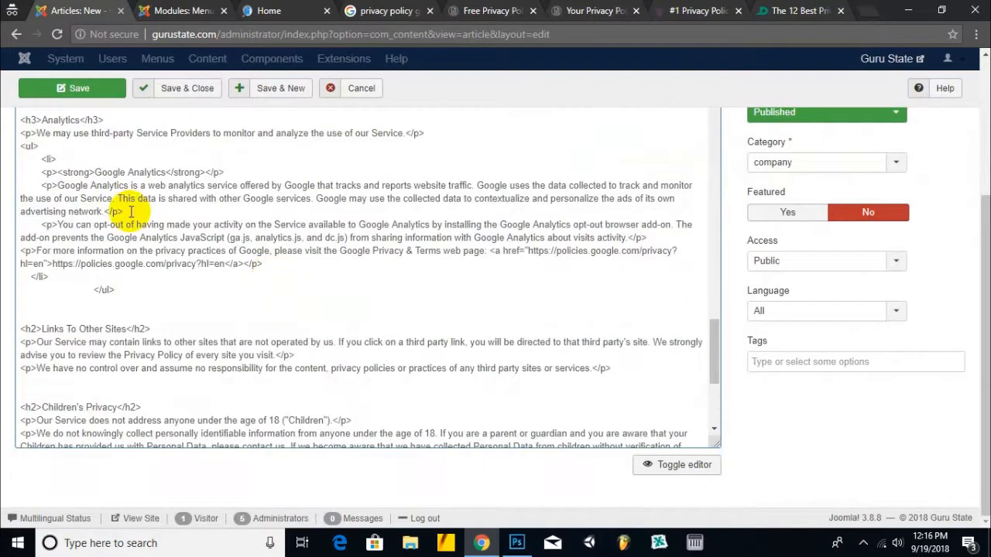
scroll(105, 195, down, 3)
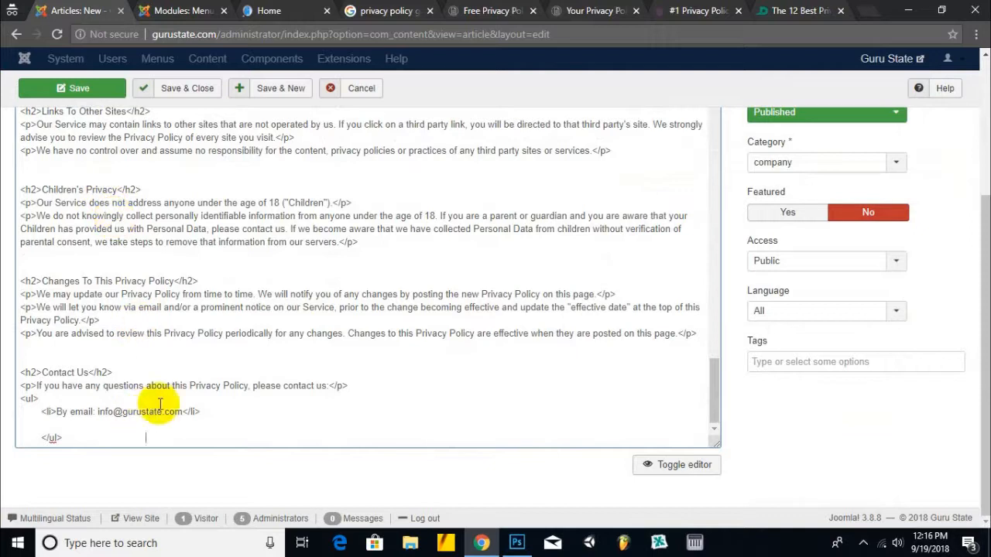
scroll(155, 309, up, 10)
click(87, 92)
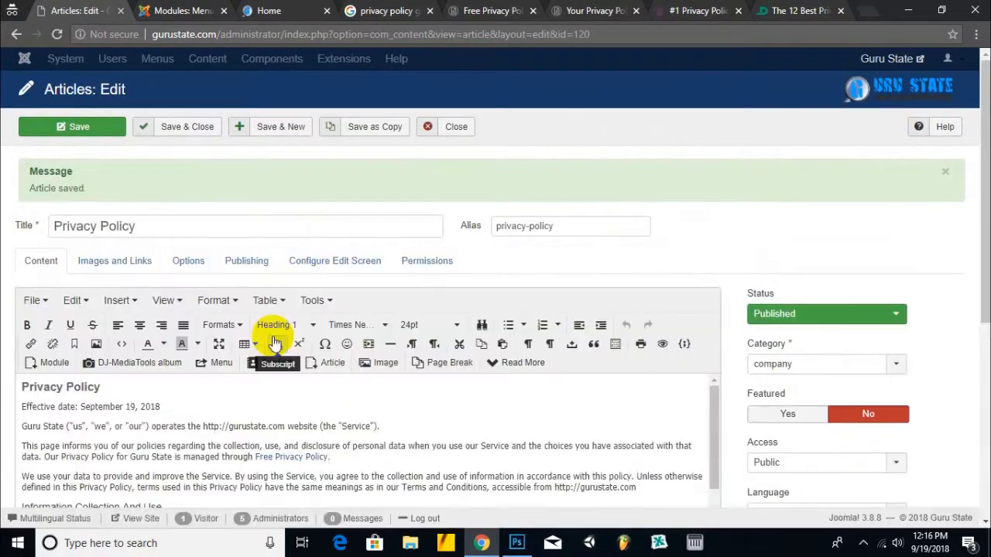
- Delete the Free Privacy Policy attribution sentence, then Save & Close
scroll(283, 383, down, 2)
scroll(288, 389, up, 3)
drag(329, 456, 44, 456)
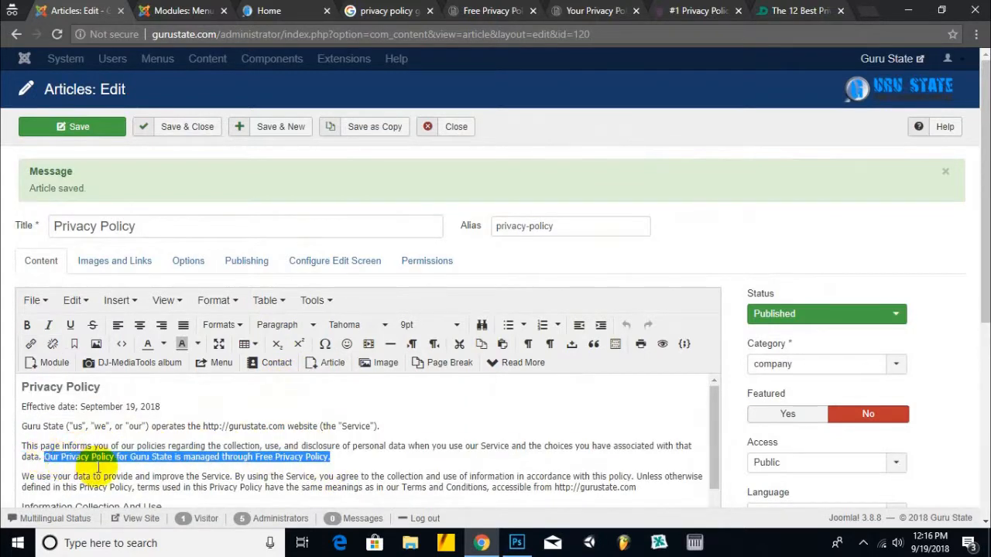
key(BackSpace)
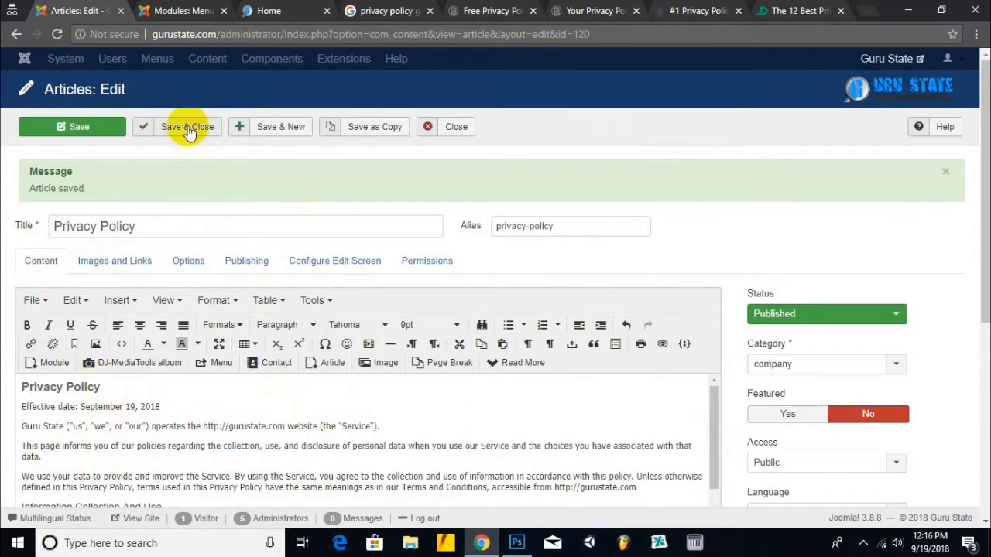
click(186, 128)
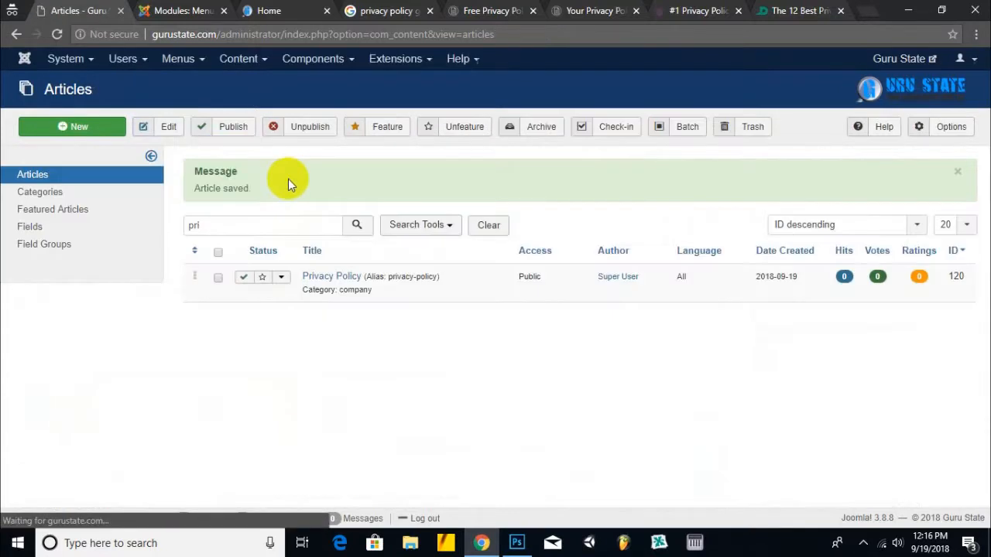
- Clear the 'pri' article search filter and open the live site's navigation menu
double_click(240, 224)
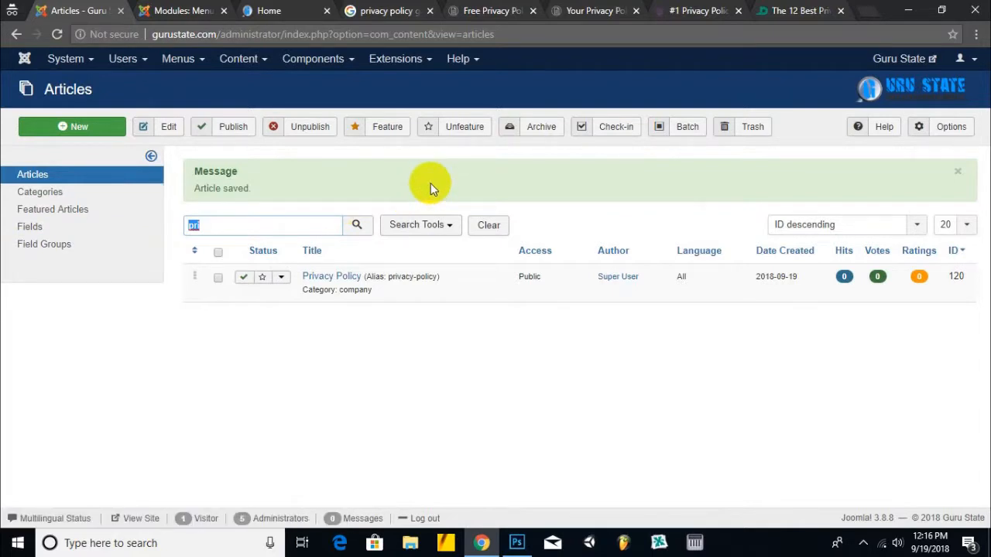
key(BackSpace)
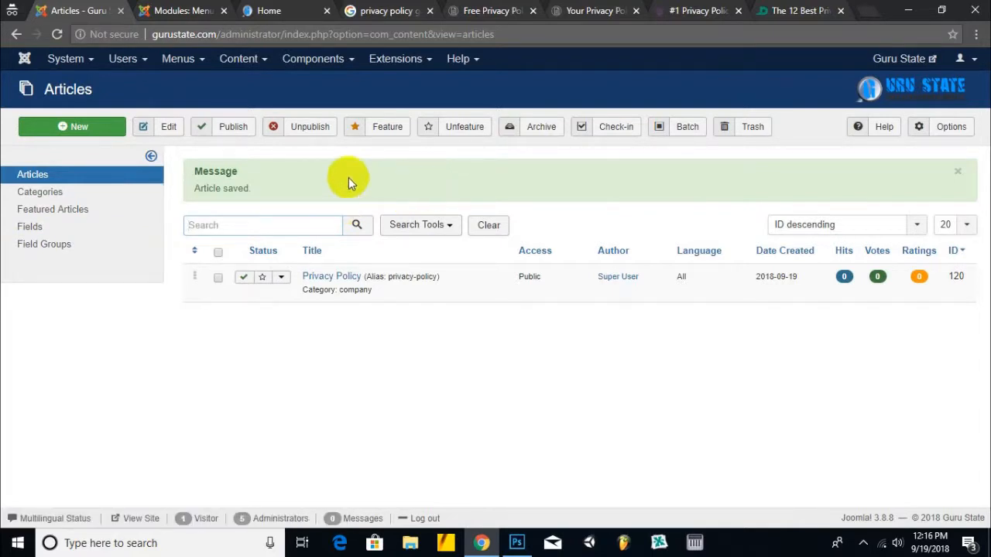
right_click(101, 16)
click(251, 151)
click(255, 11)
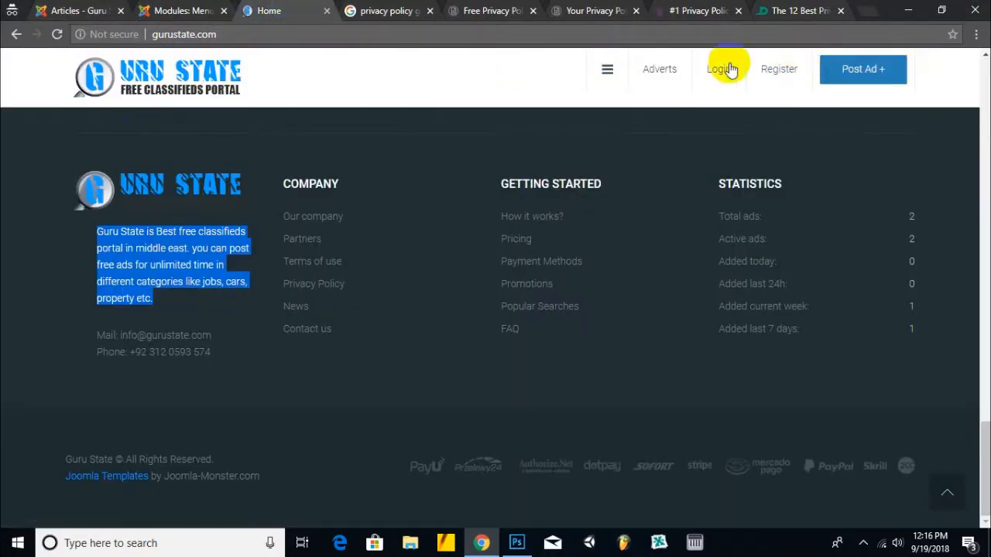
click(600, 78)
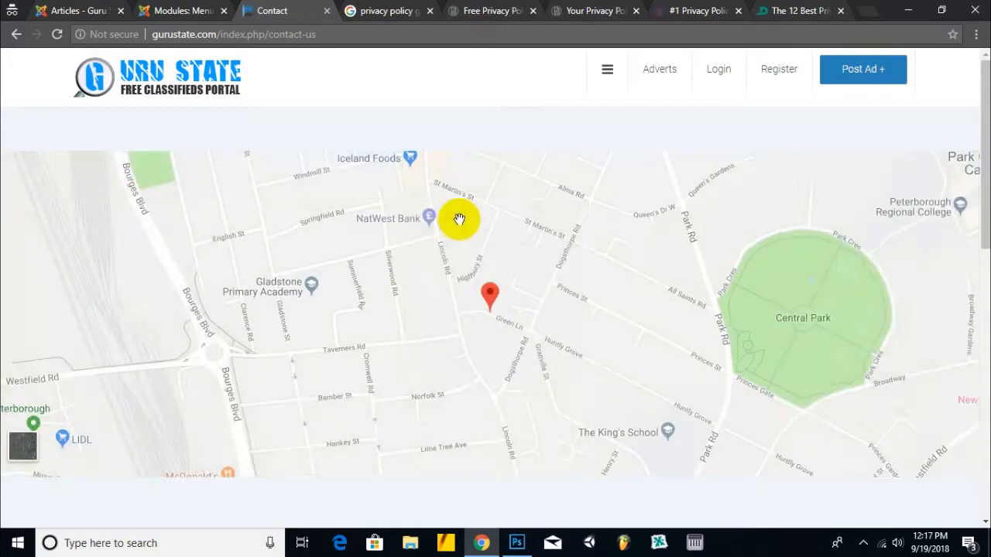
- Review the Contact page's map and contact form, then return to Joomla's articles list
drag(986, 153, 987, 319)
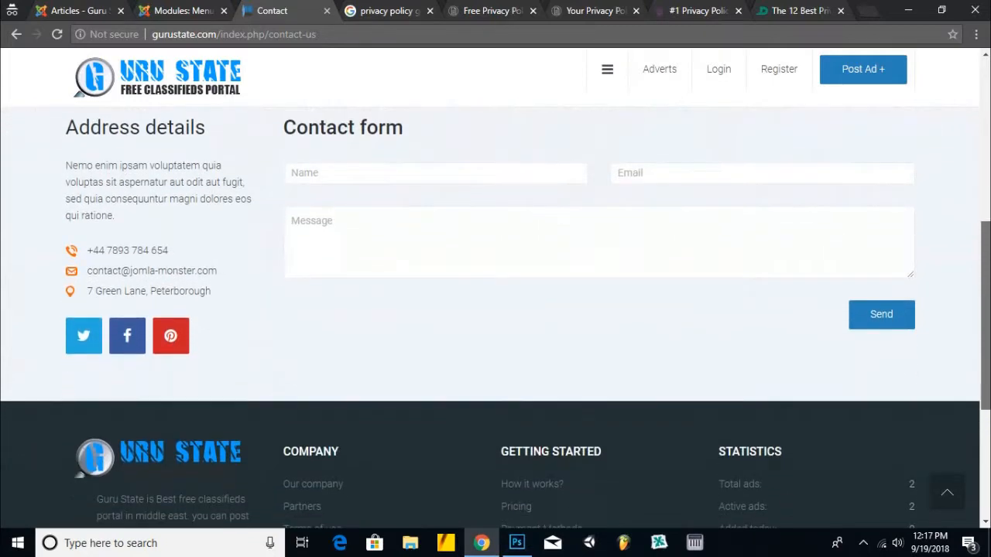
scroll(444, 240, up, 2)
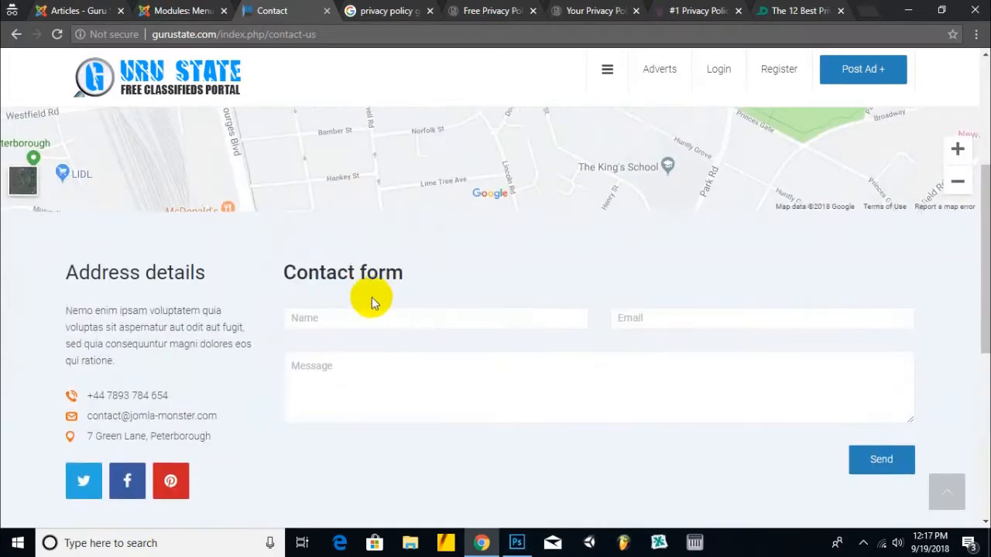
scroll(444, 241, up, 3)
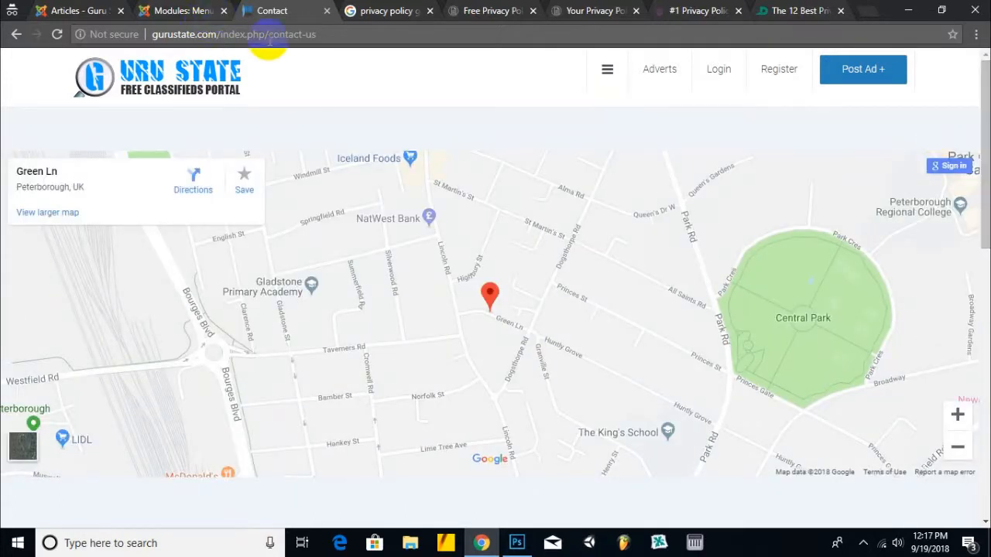
click(165, 7)
click(81, 10)
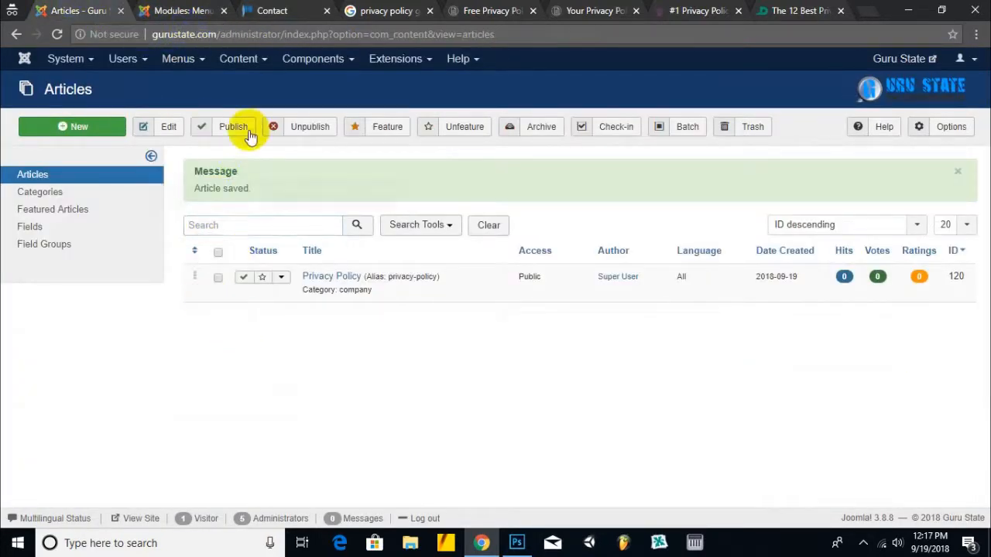
- Search the articles list for 'con'
click(299, 226)
text(cocn)
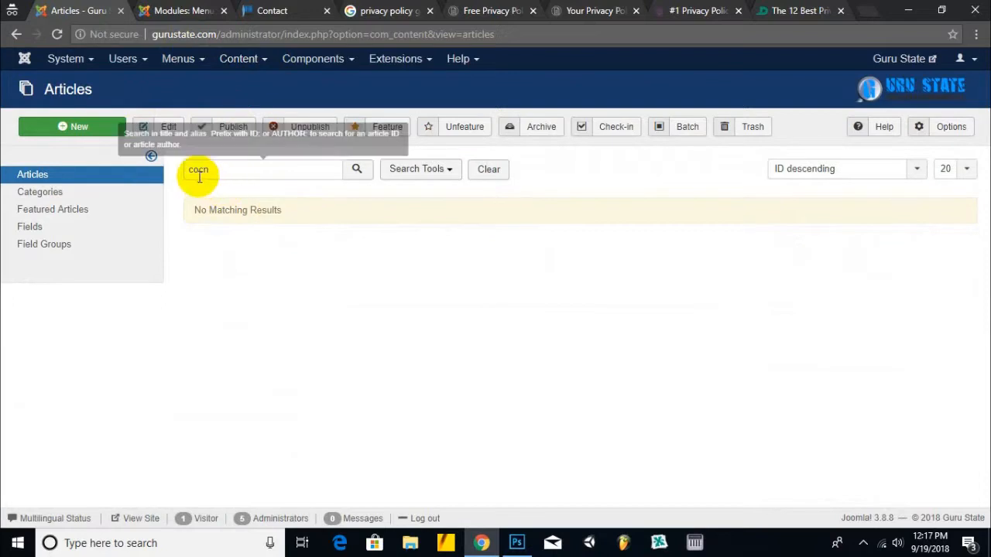
drag(199, 170, 296, 187)
text(n)
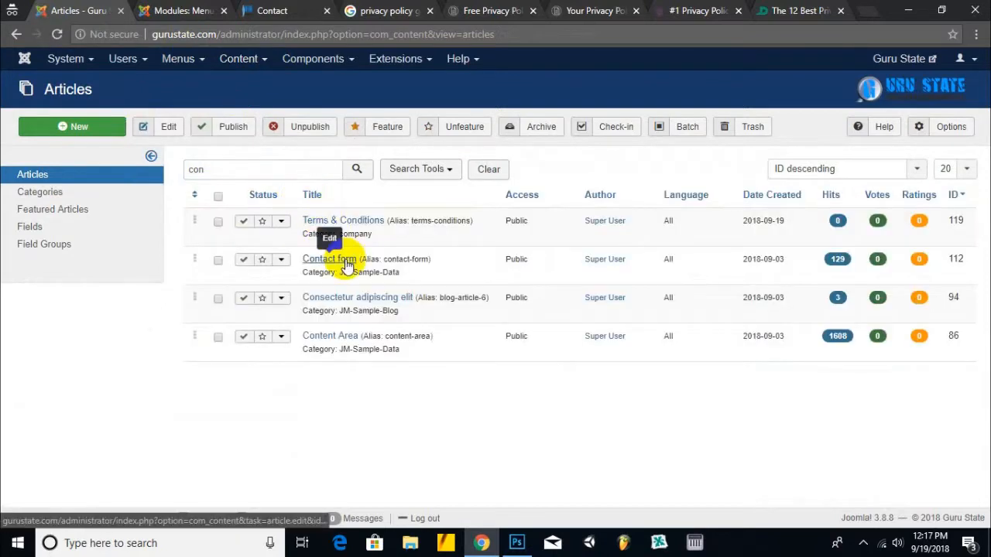
- Open the Contact form article for editing in a new tab
right_click(346, 263)
click(363, 269)
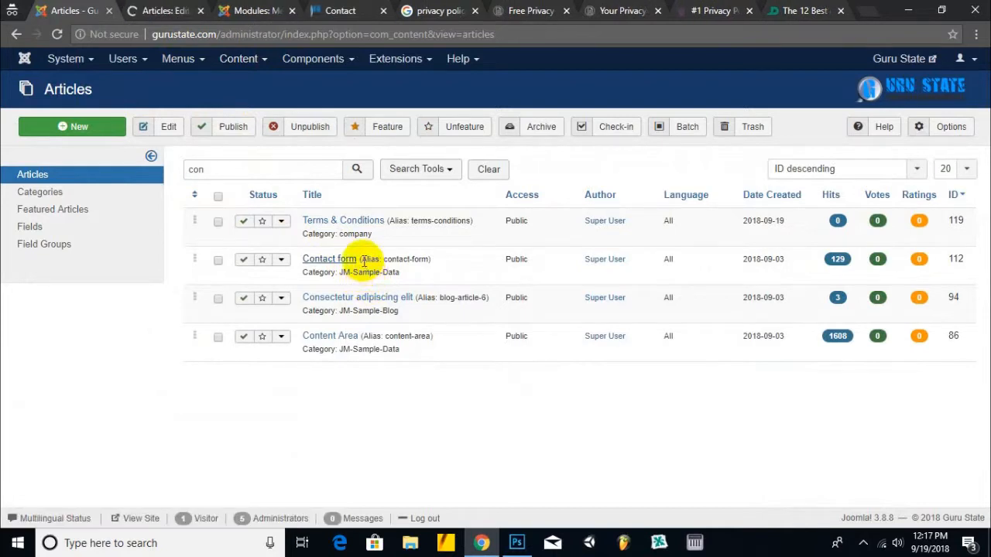
click(217, 298)
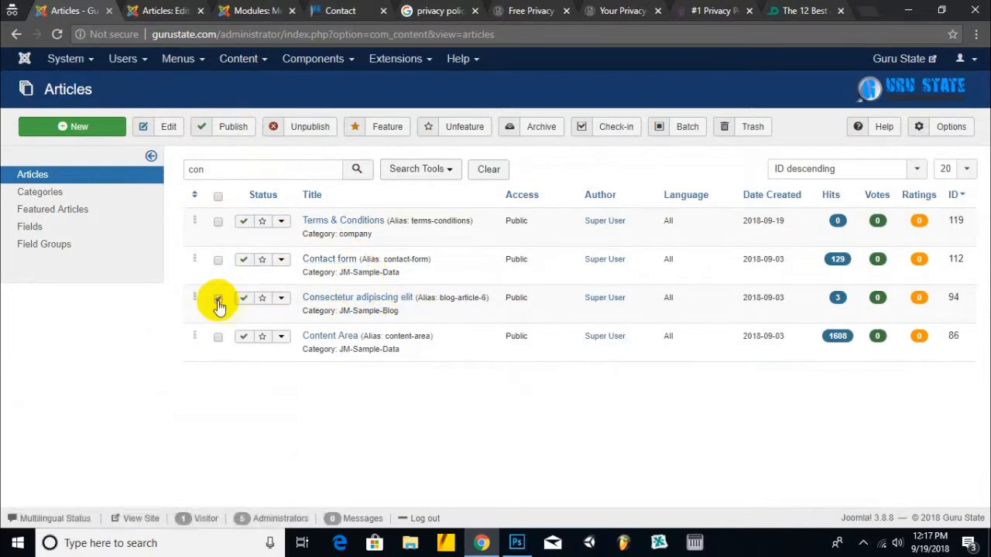
click(217, 337)
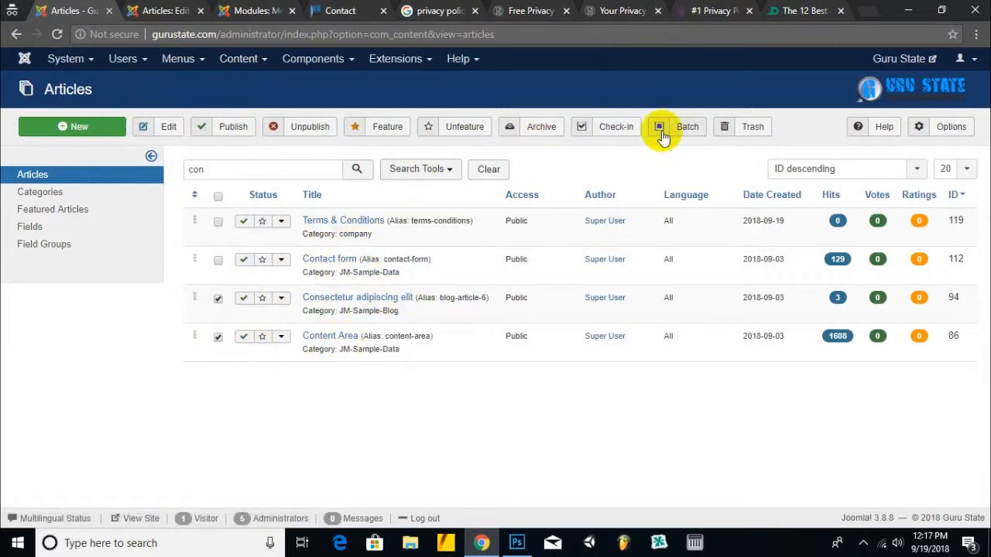
click(745, 129)
click(188, 9)
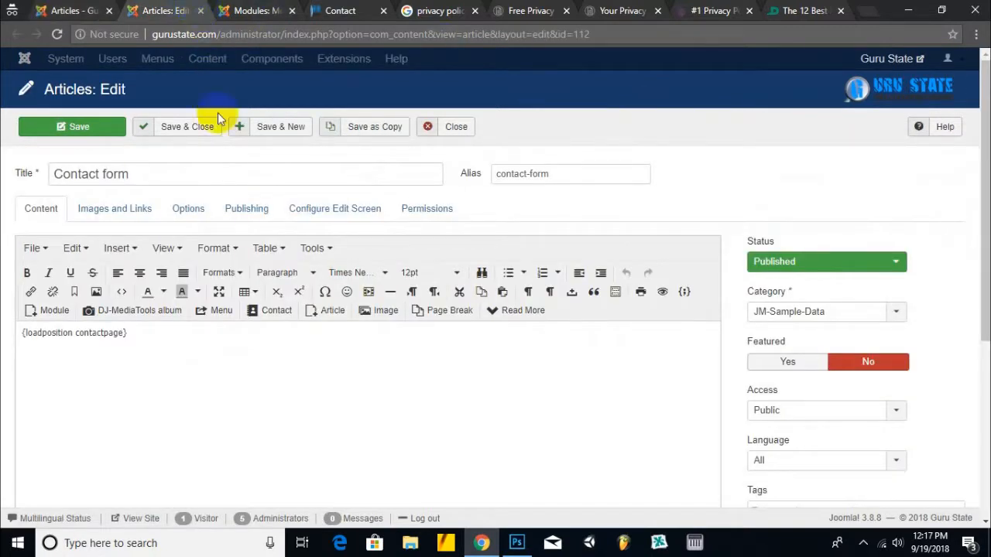
scroll(166, 327, down, 4)
scroll(256, 380, up, 4)
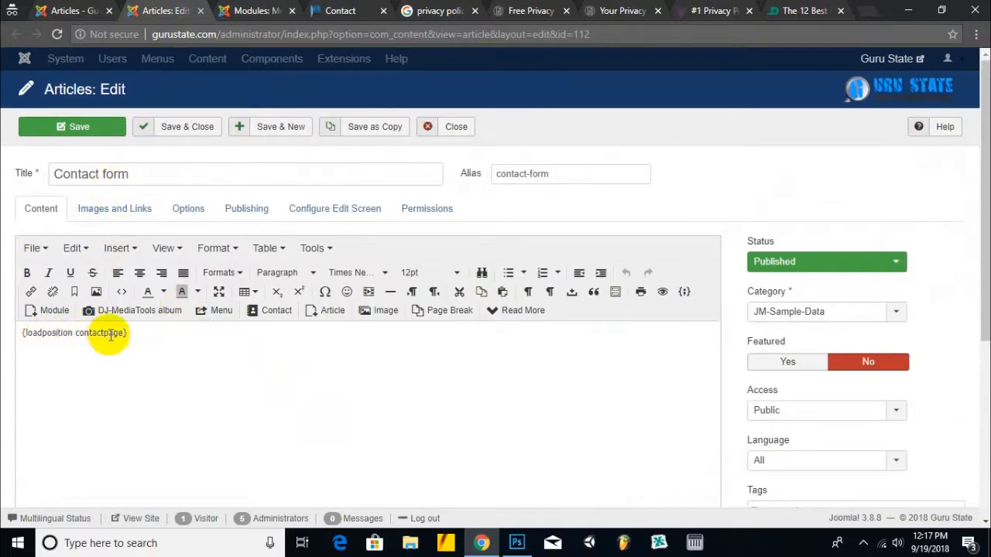
- Close the Contact form article and Company menu module editors and go to the site modules list
click(464, 126)
click(283, 10)
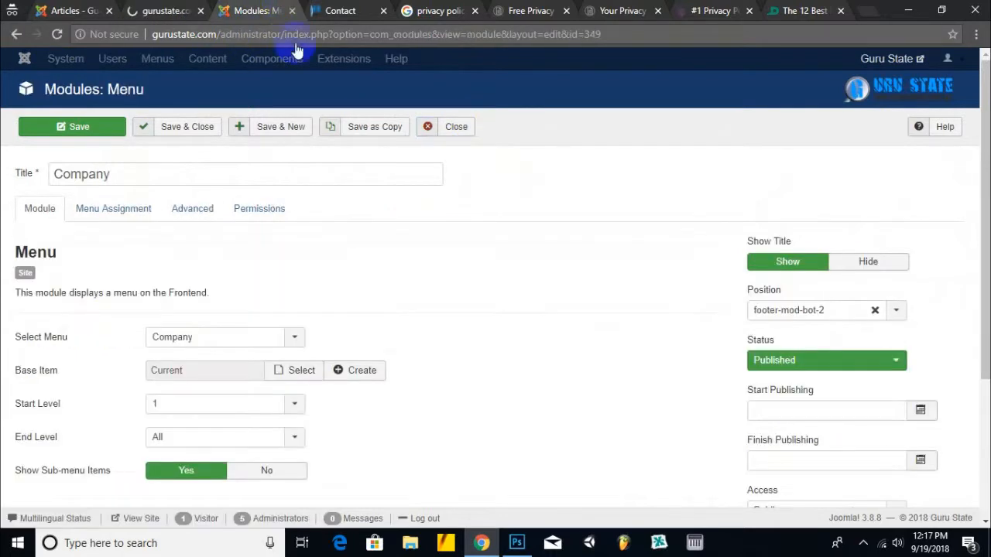
click(449, 128)
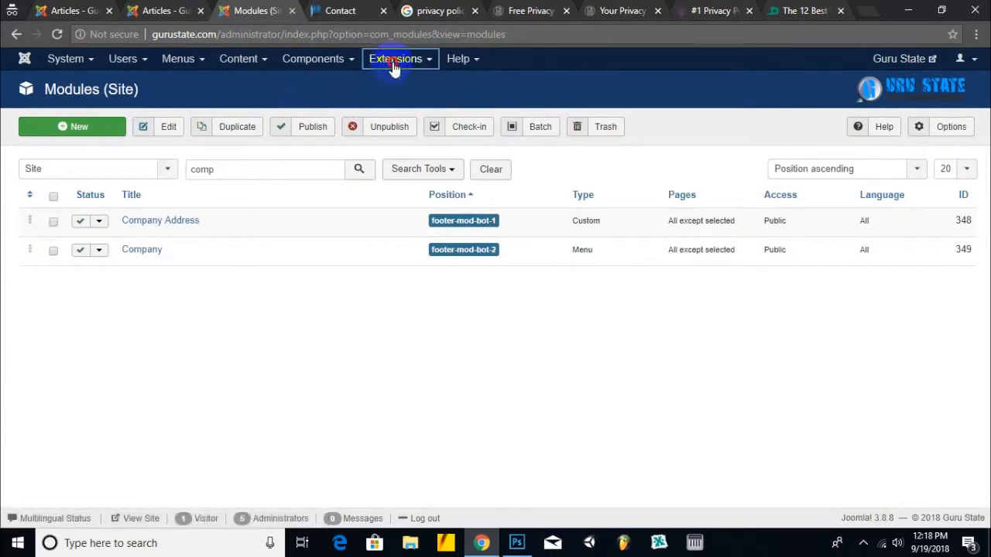
click(395, 59)
click(395, 113)
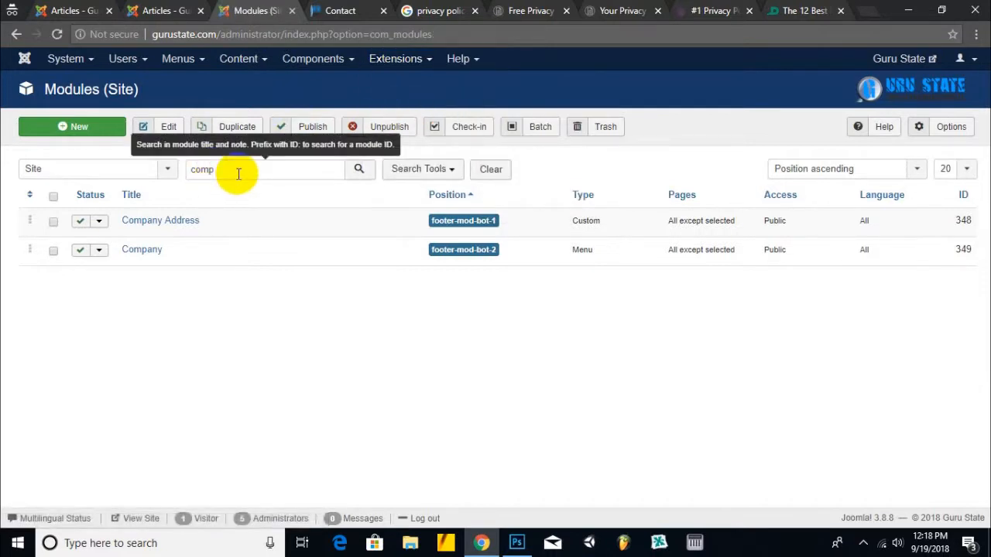
- Filter site modules by 'con' and inspect the Contact Map module's embedded map in a new tab
drag(238, 173, 137, 173)
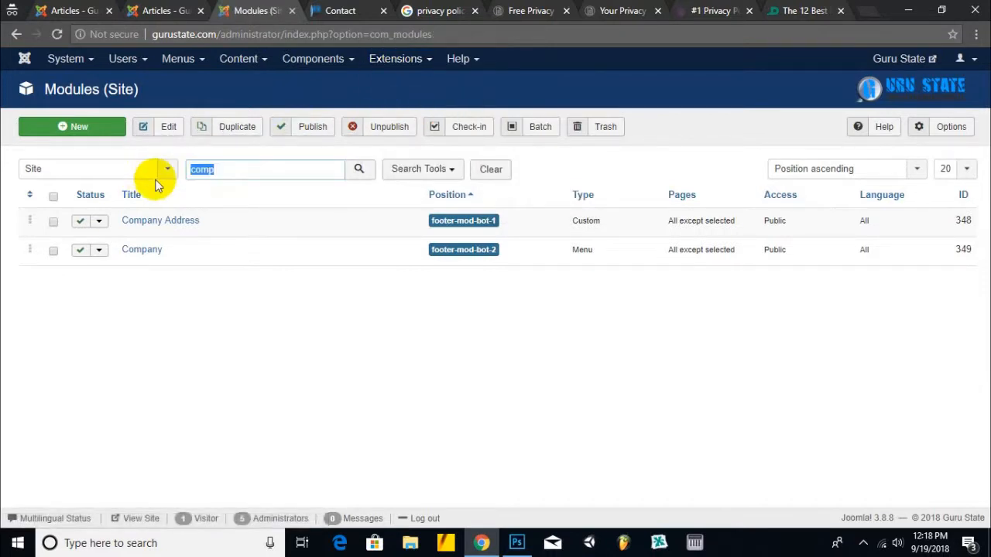
text(con)
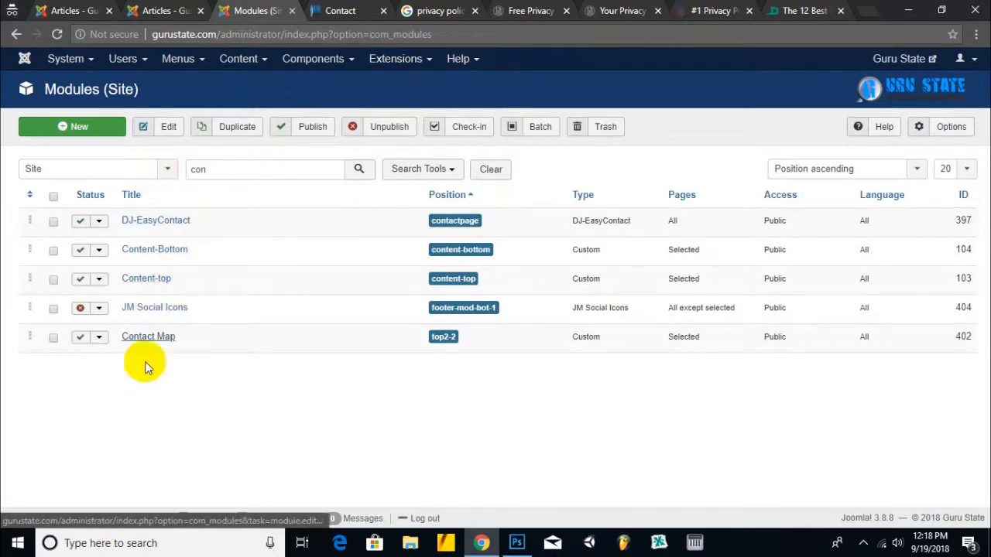
right_click(150, 336)
click(207, 346)
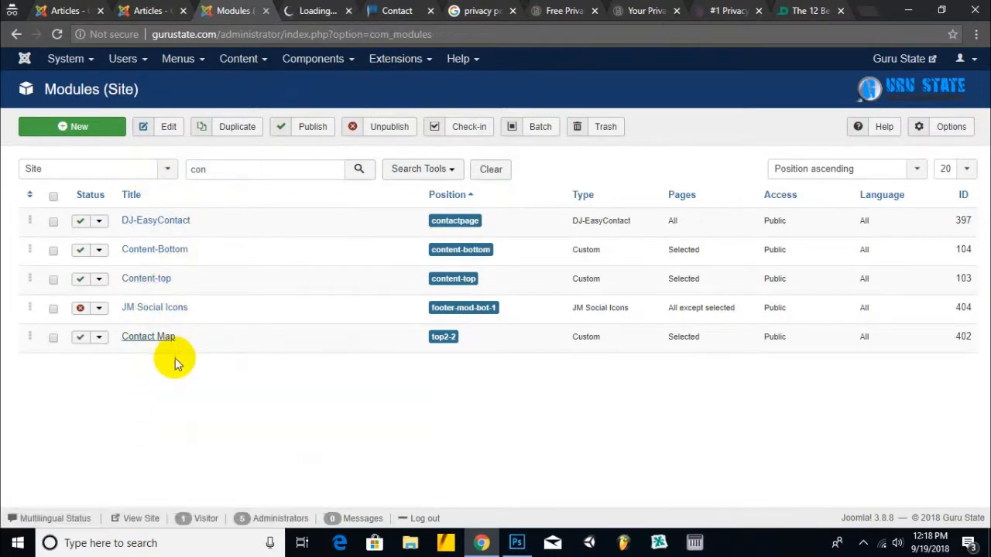
click(333, 6)
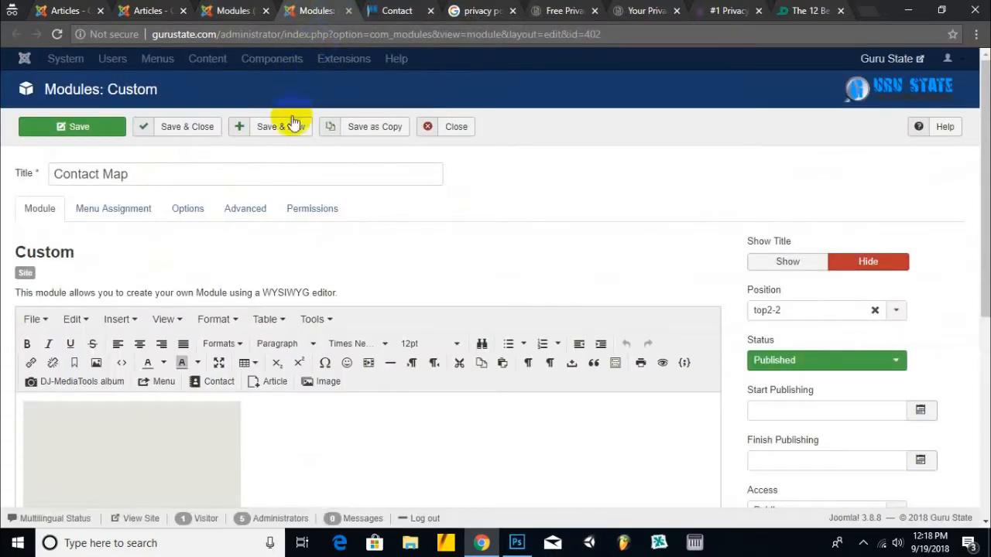
scroll(210, 270, down, 3)
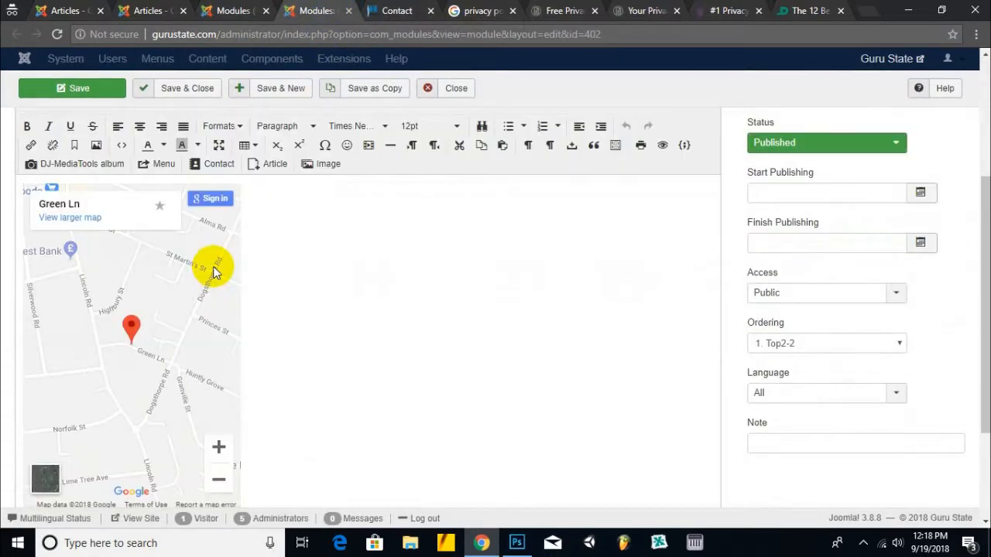
scroll(215, 271, down, 2)
click(130, 181)
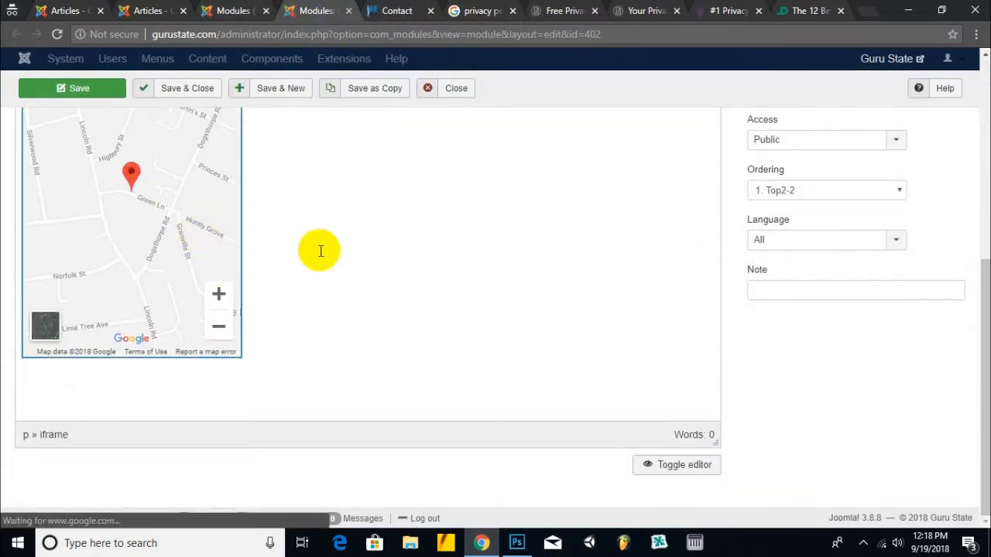
scroll(320, 250, up, 5)
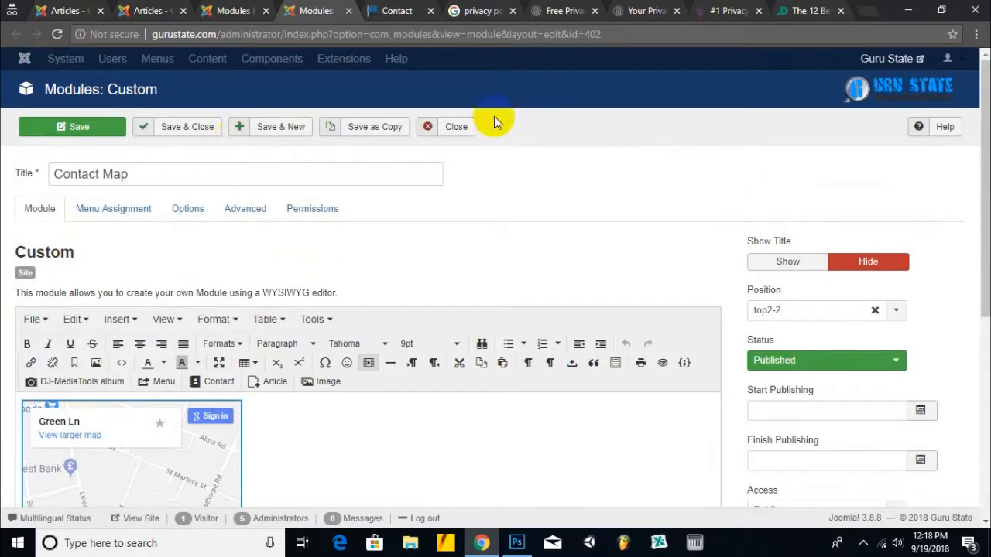
click(463, 126)
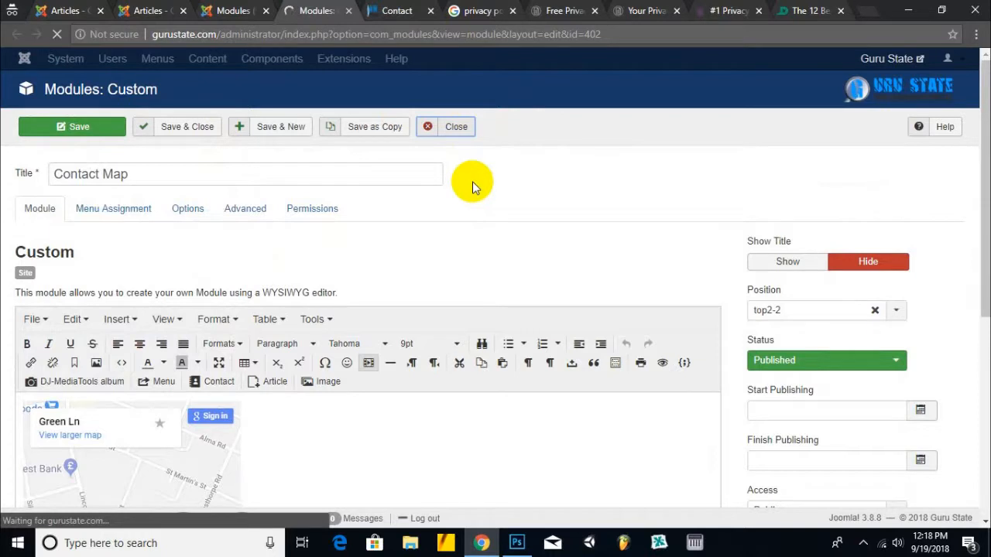
- Trash the JM Social Icons and Contact Map modules
click(864, 543)
click(818, 487)
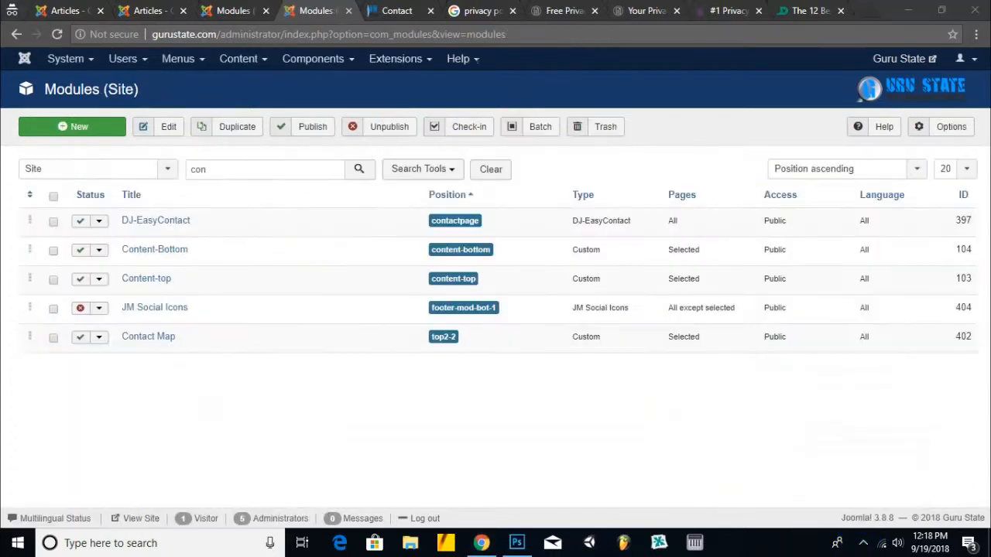
click(52, 336)
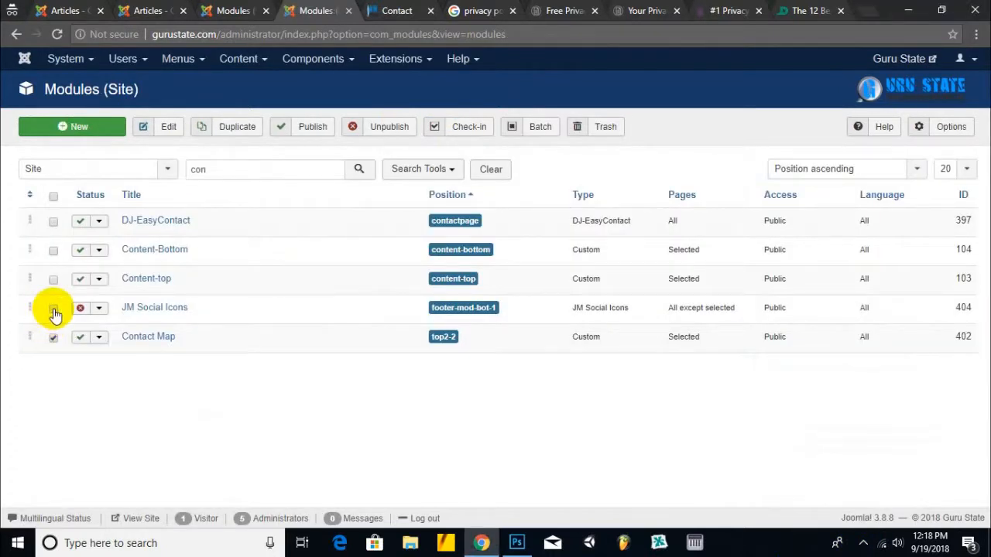
click(601, 126)
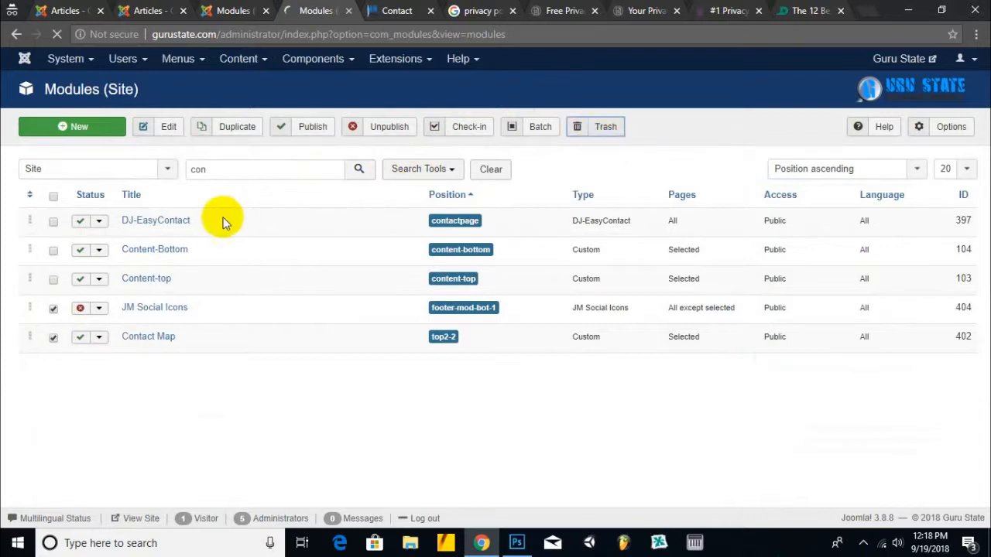
click(161, 280)
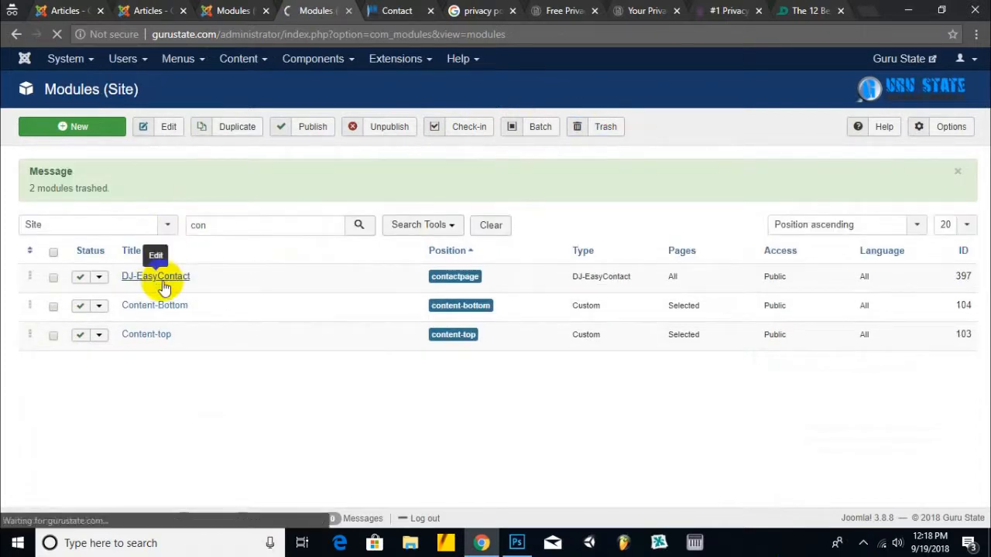
- Check the live site's contact page form, trying its Name and Message fields
scroll(239, 287, down, 4)
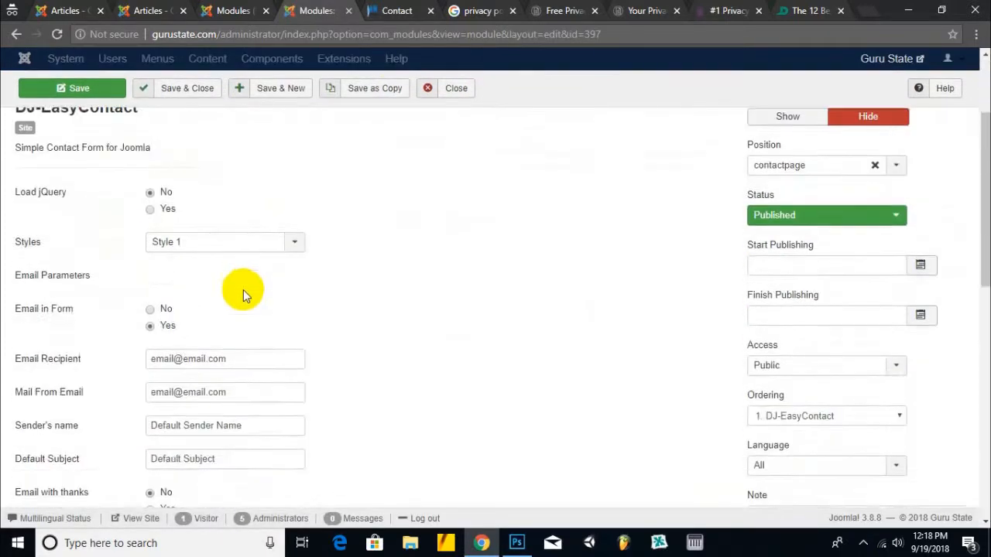
scroll(244, 291, down, 6)
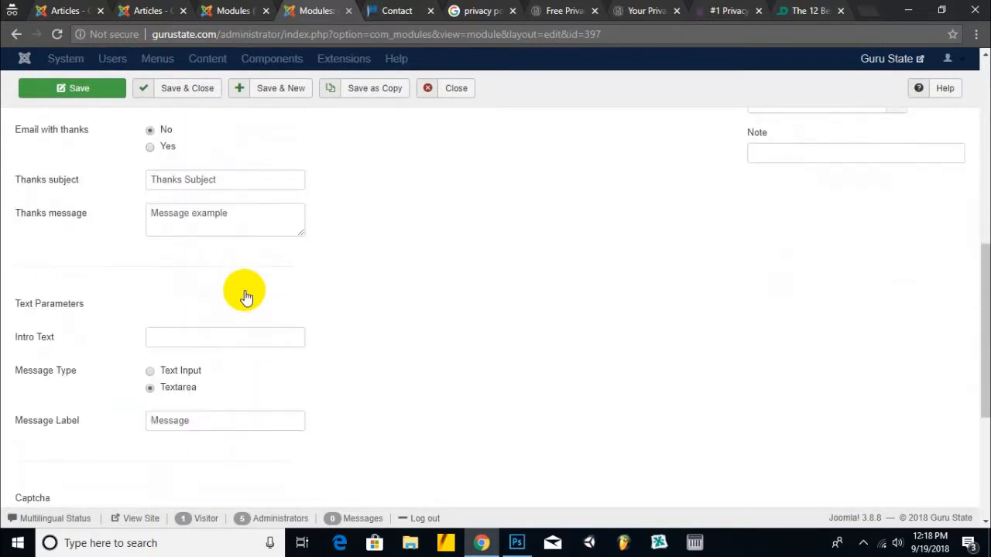
click(396, 10)
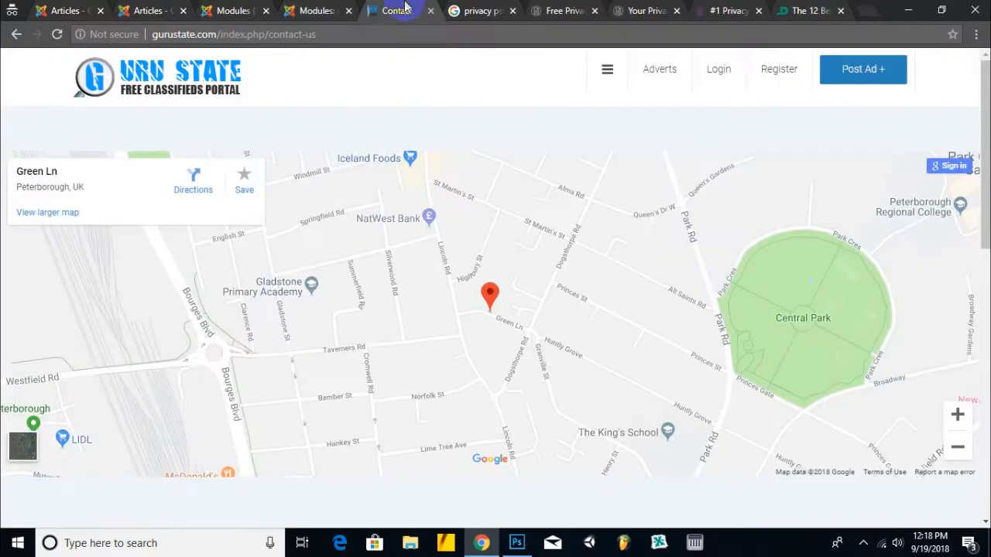
scroll(389, 167, down, 4)
scroll(391, 168, down, 3)
scroll(394, 185, up, 2)
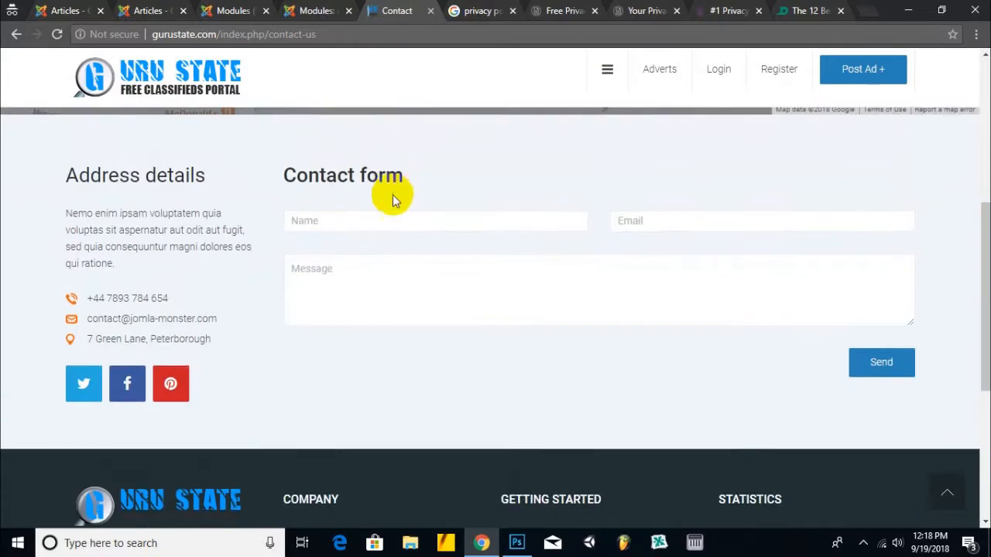
click(383, 220)
click(422, 303)
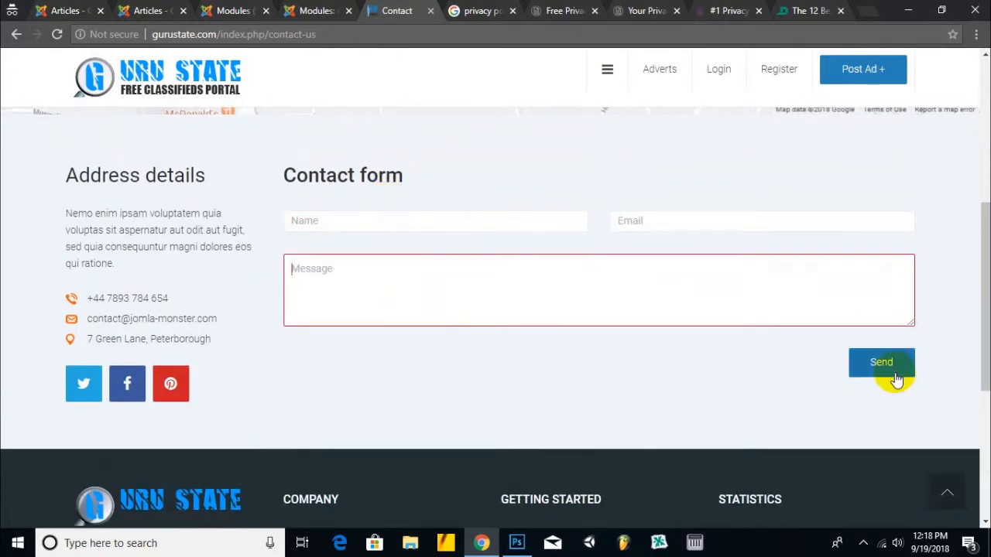
- Set both Email Recipient and Mail From Email to the site's info e-mail address
click(310, 10)
scroll(221, 251, up, 4)
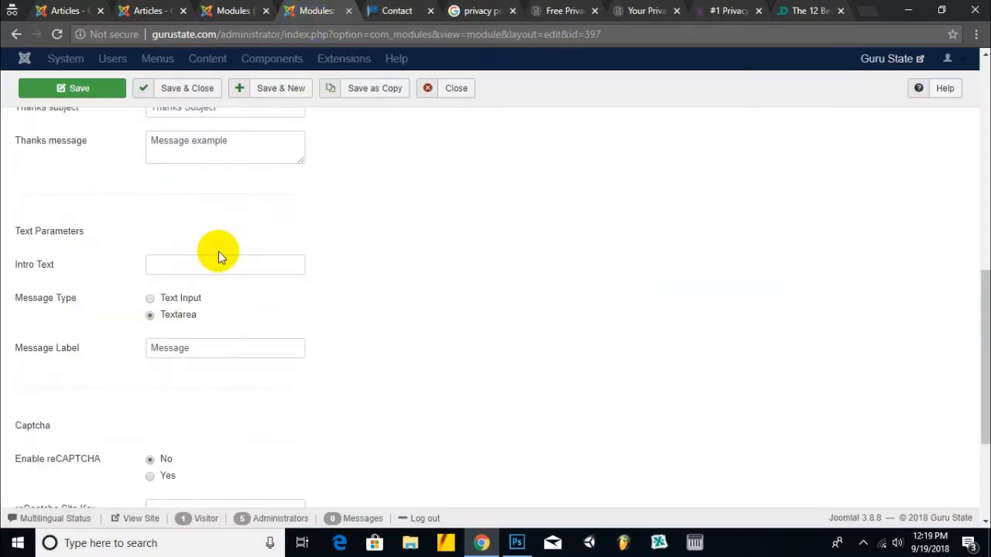
scroll(314, 242, up, 2)
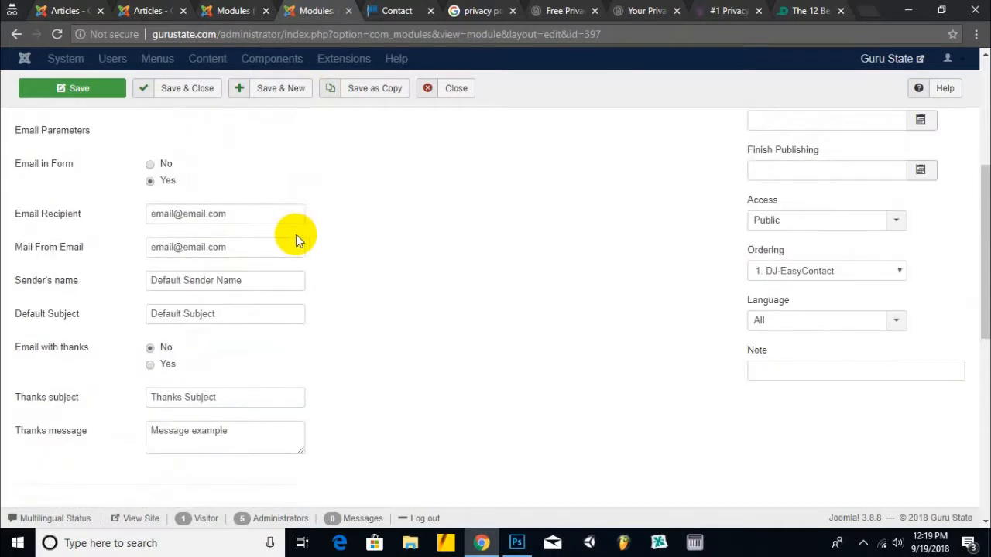
drag(225, 215, 84, 215)
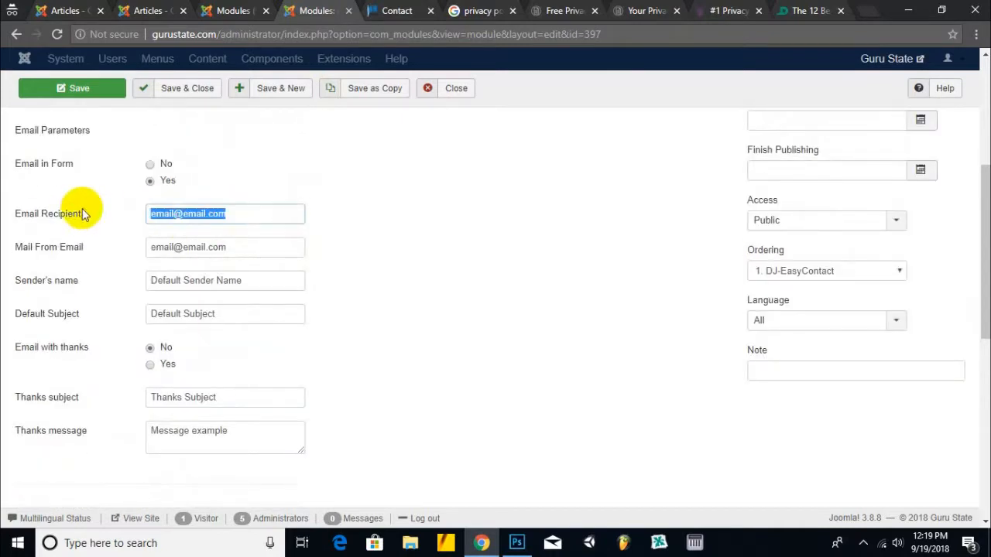
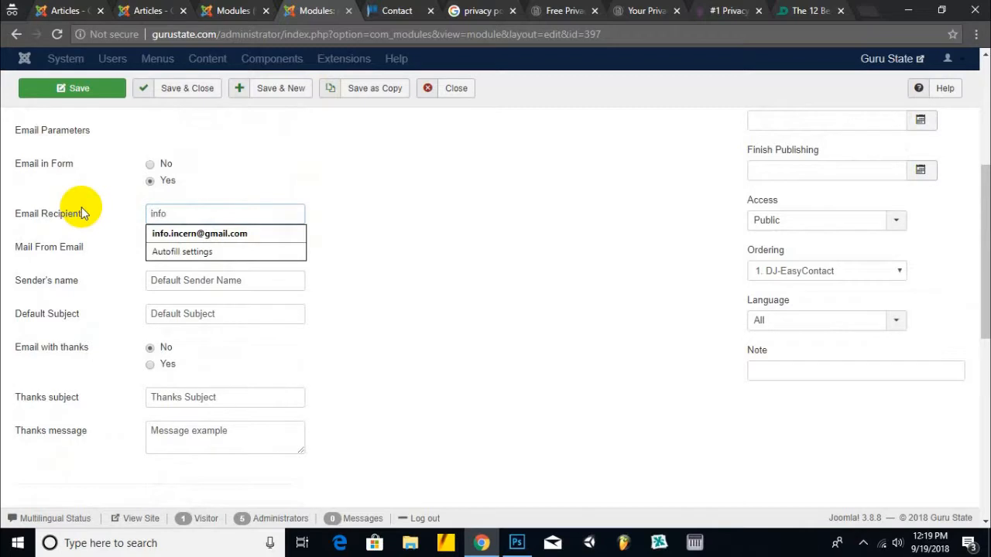
key(Tab)
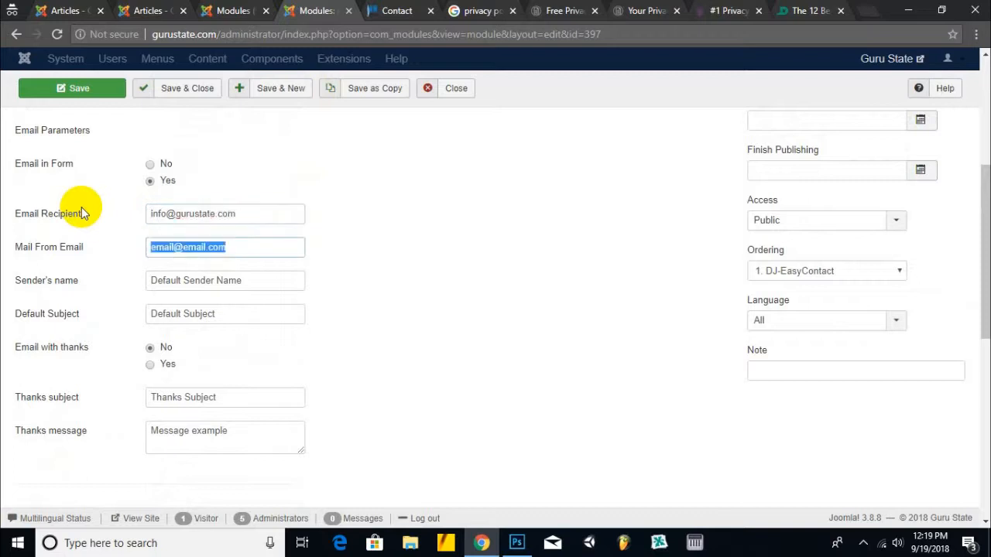
triple_click(178, 217)
key(ctrl+c)
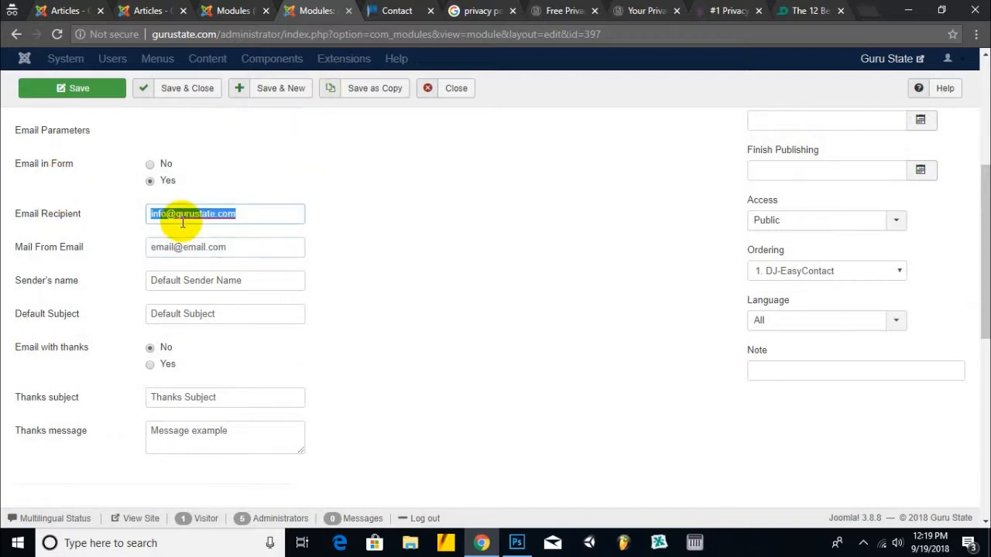
click(184, 251)
key(ctrl+v)
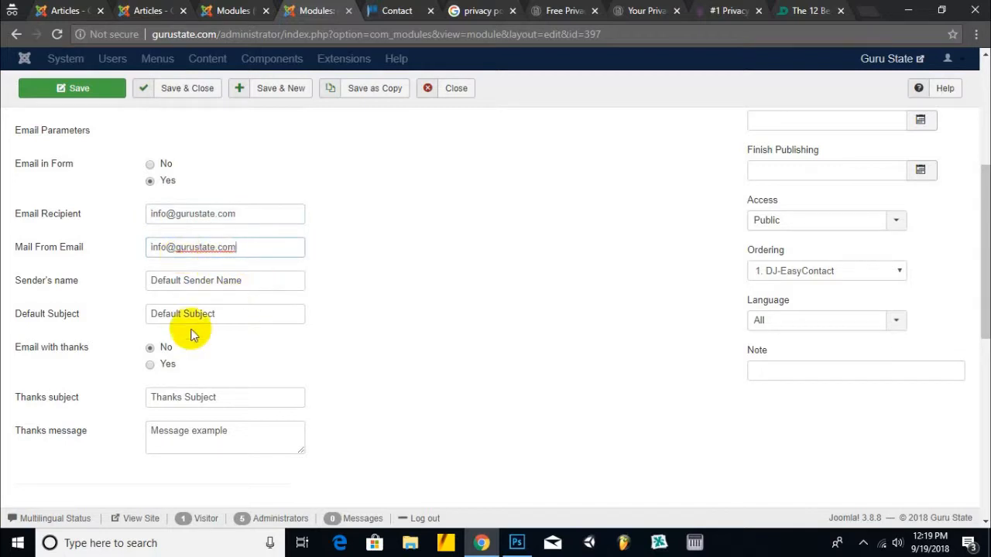
- Review the Sender's name, Default Subject and remaining settings, then save the DJ-EasyContact module
click(195, 287)
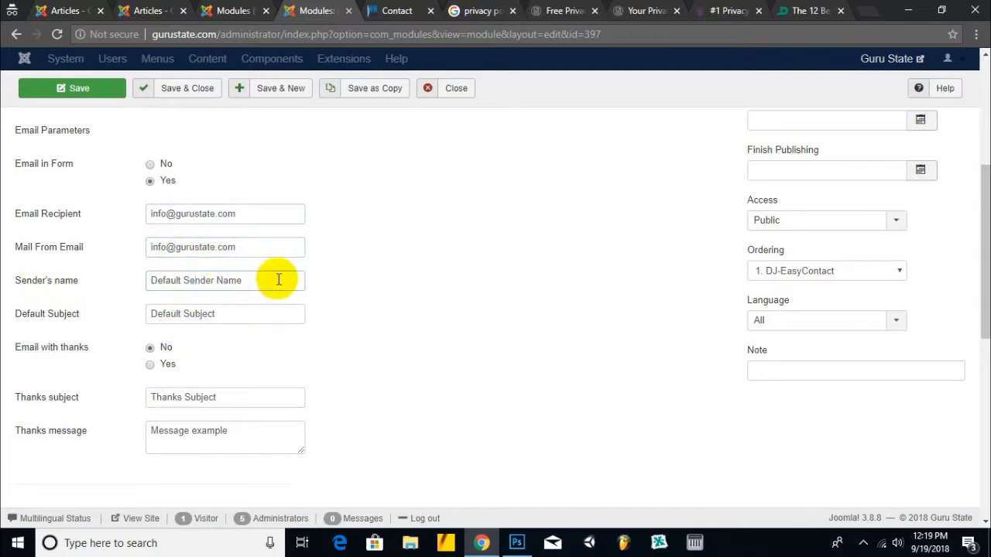
drag(277, 279, 100, 281)
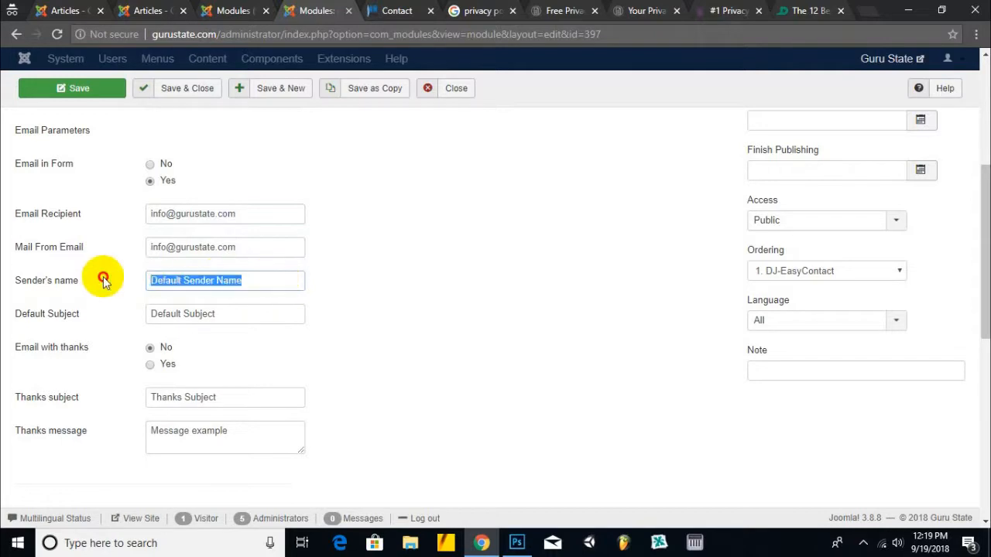
click(227, 317)
drag(227, 318, 93, 318)
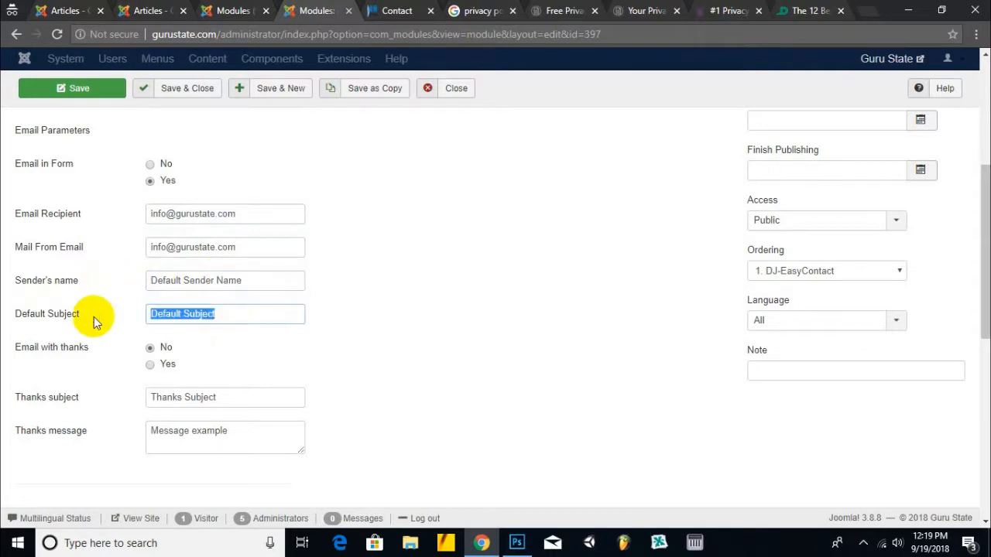
scroll(94, 318, down, 2)
scroll(339, 284, down, 3)
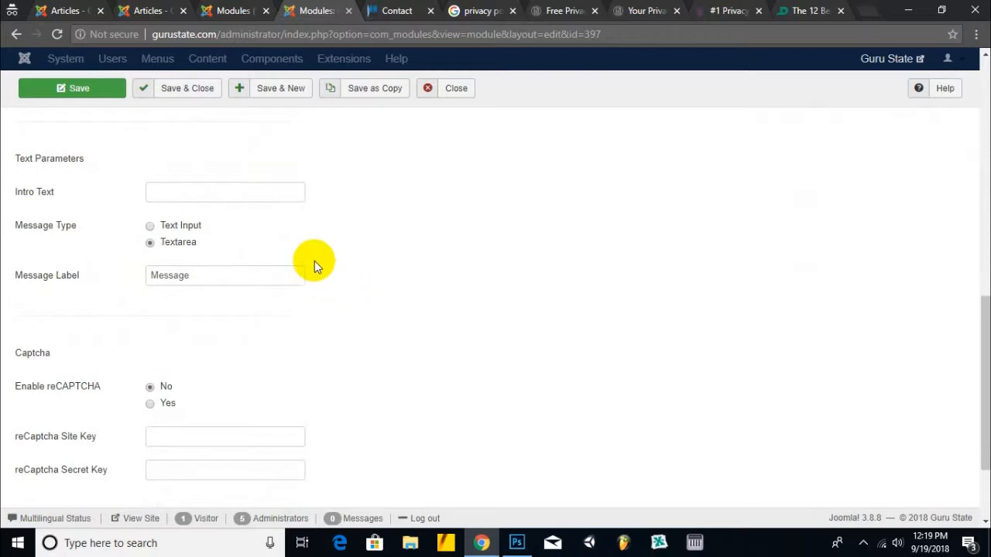
scroll(319, 265, down, 2)
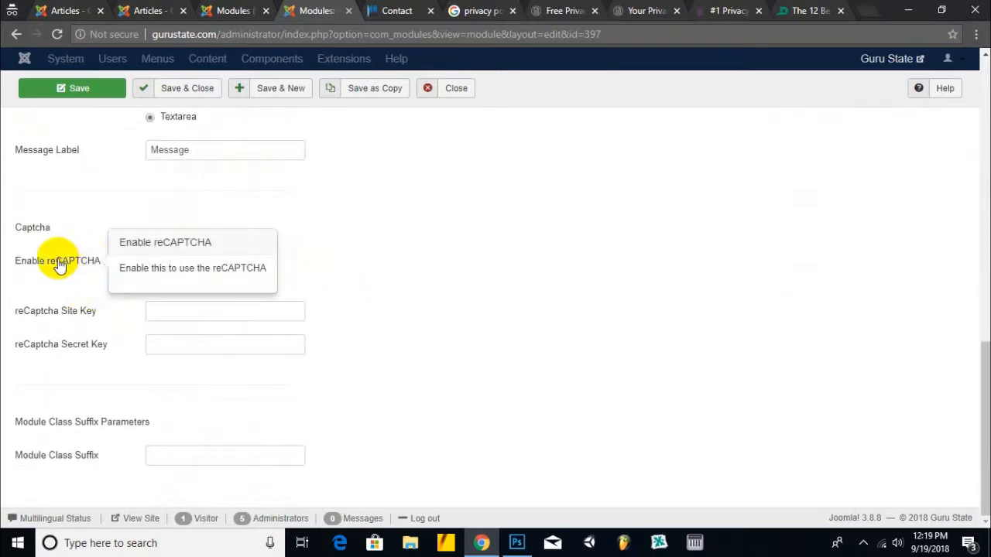
scroll(423, 267, up, 10)
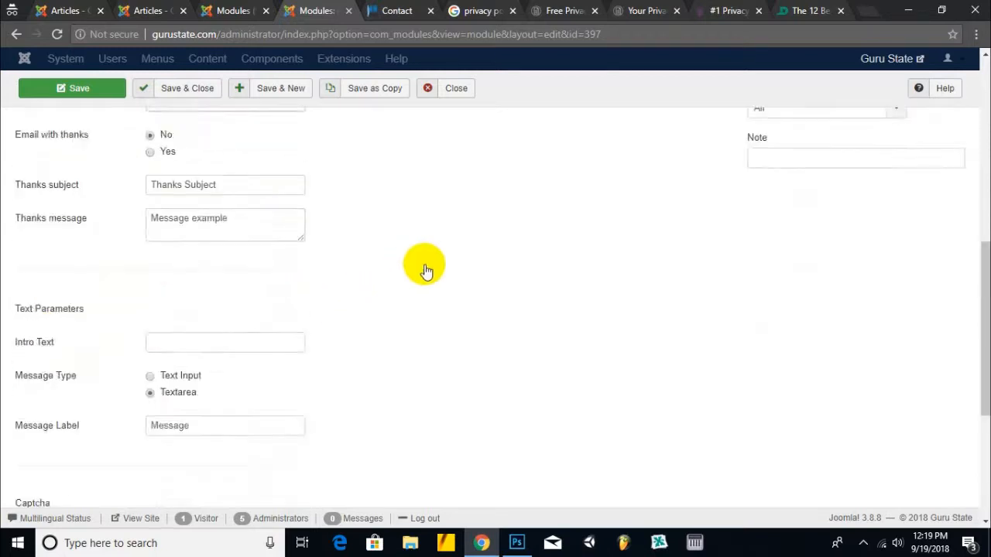
scroll(337, 292, down, 5)
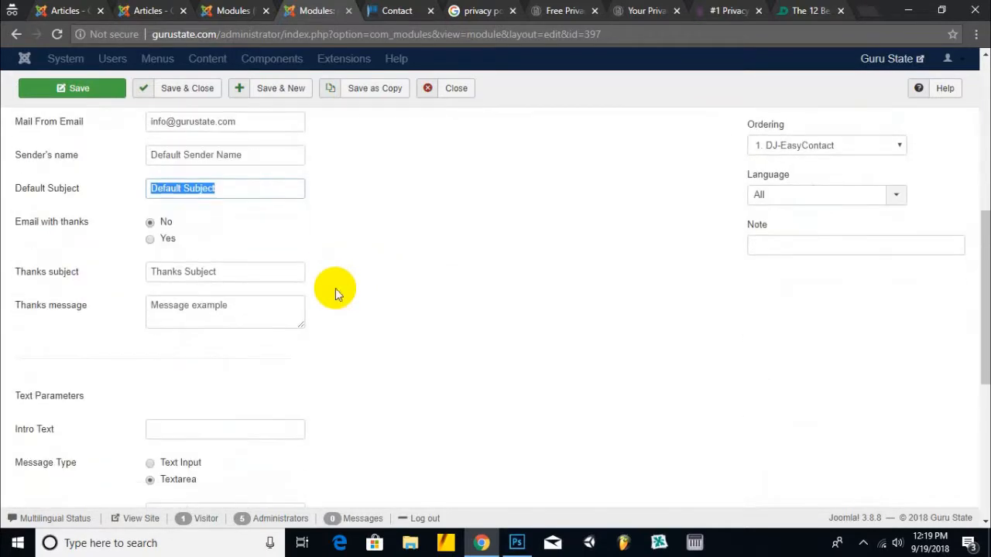
scroll(335, 288, down, 5)
scroll(335, 288, up, 5)
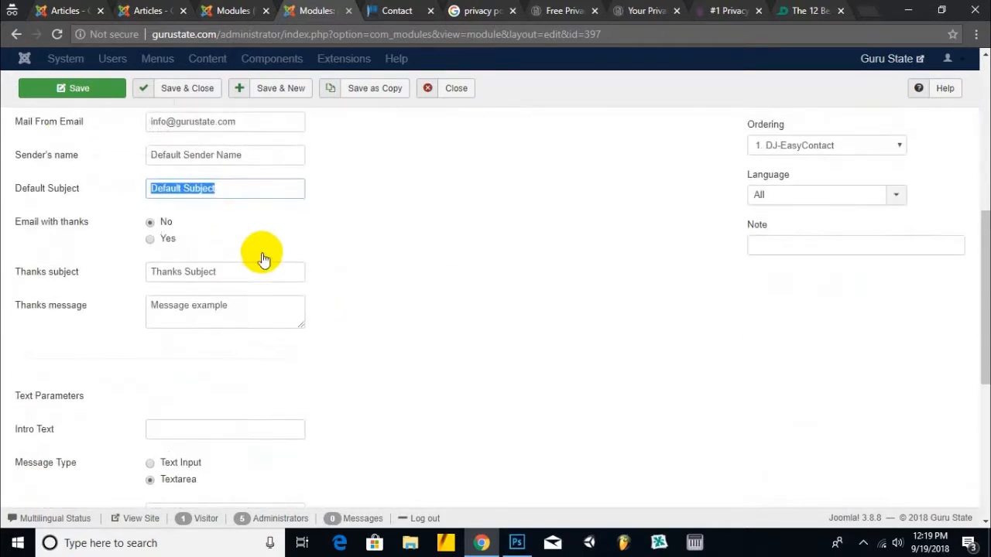
click(68, 88)
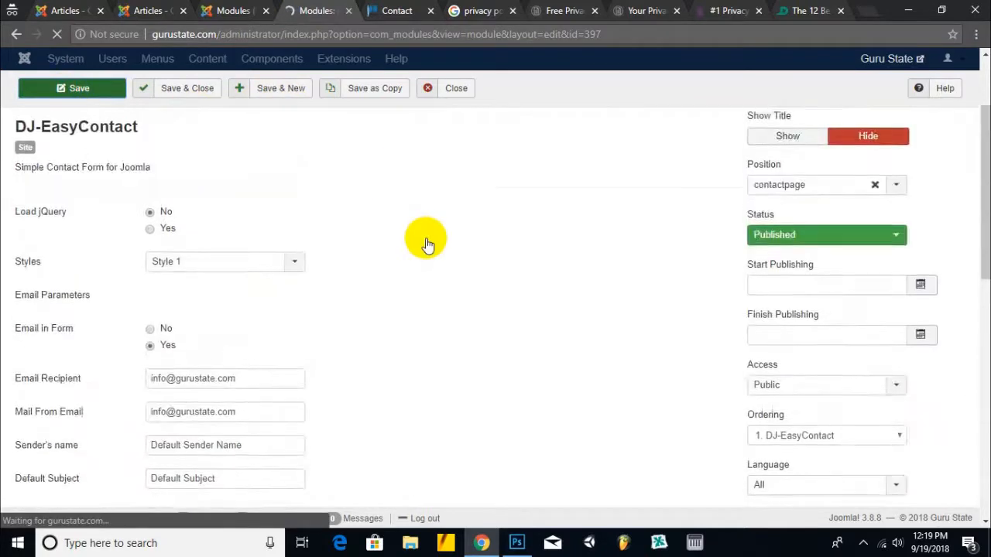
click(401, 10)
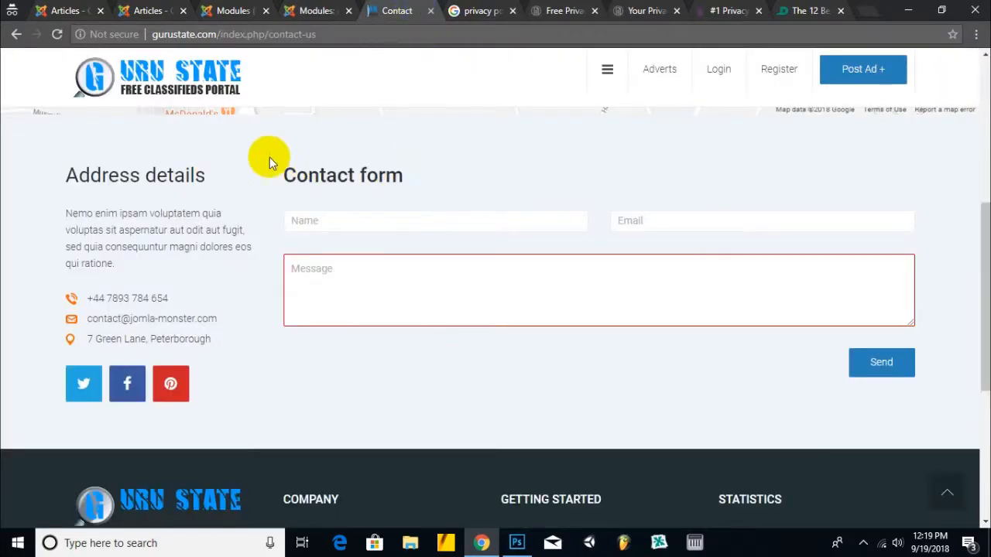
click(57, 34)
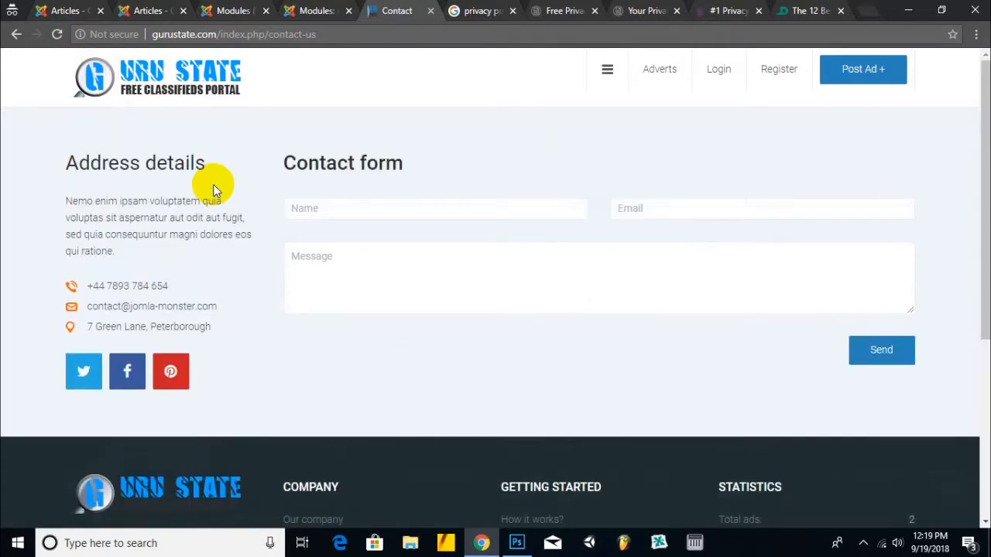
click(325, 209)
click(347, 281)
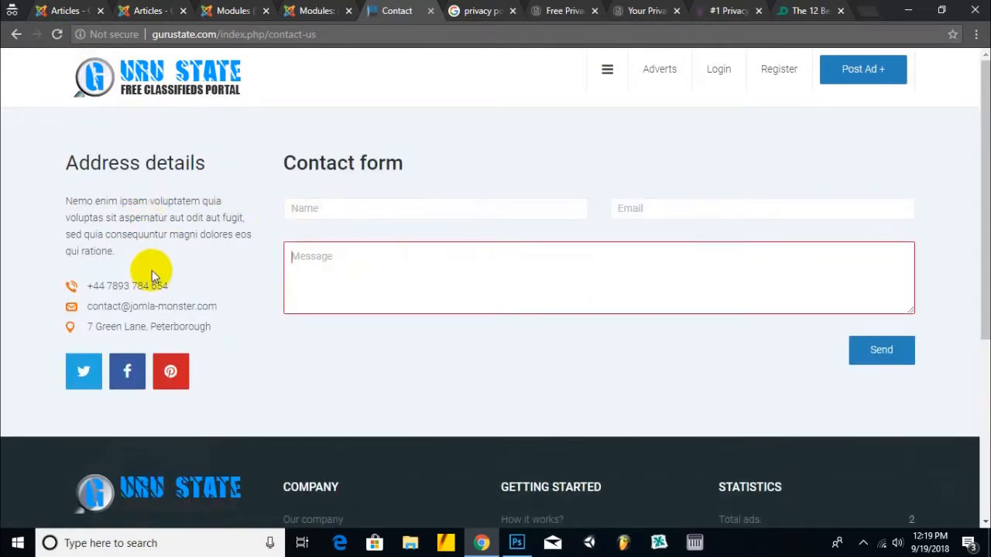
drag(209, 163, 61, 162)
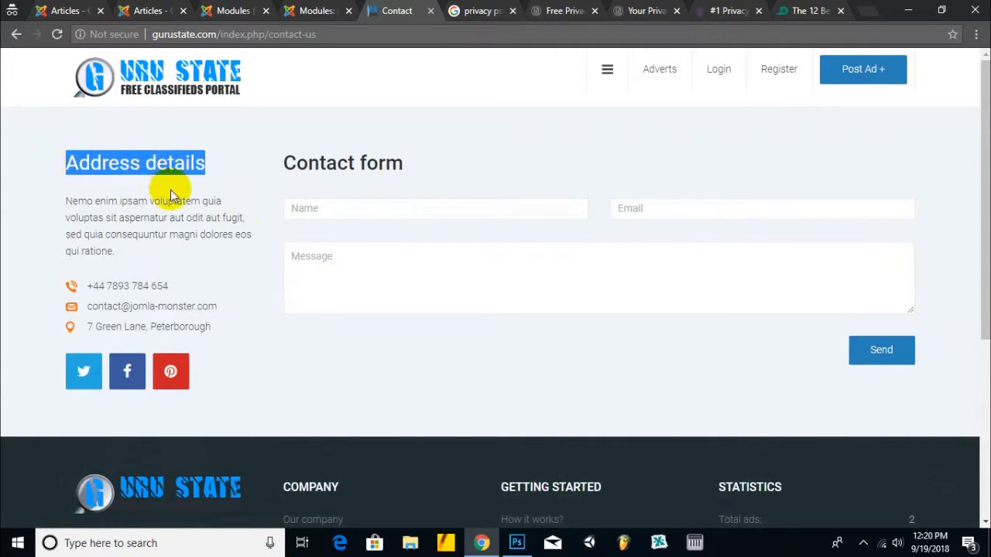
scroll(224, 212, down, 4)
scroll(225, 212, up, 4)
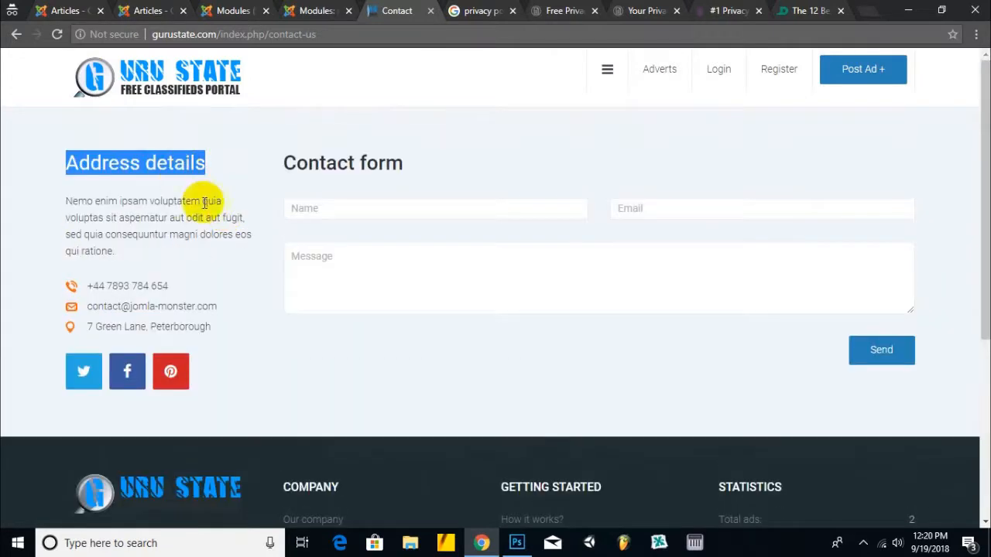
scroll(884, 386, down, 4)
scroll(883, 383, up, 4)
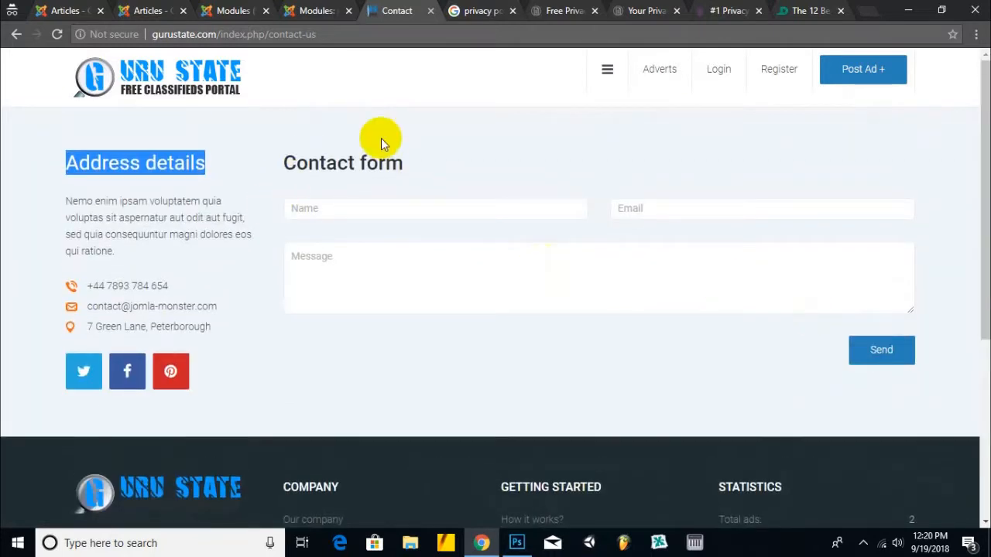
click(289, 9)
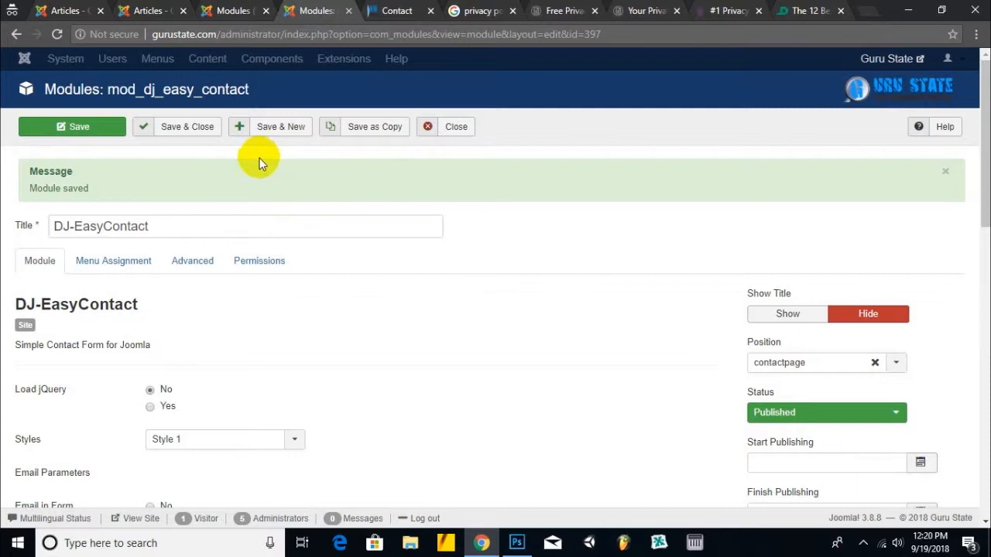
- Save the module, search modules for 'conac', and open the Address details module for editing
click(187, 128)
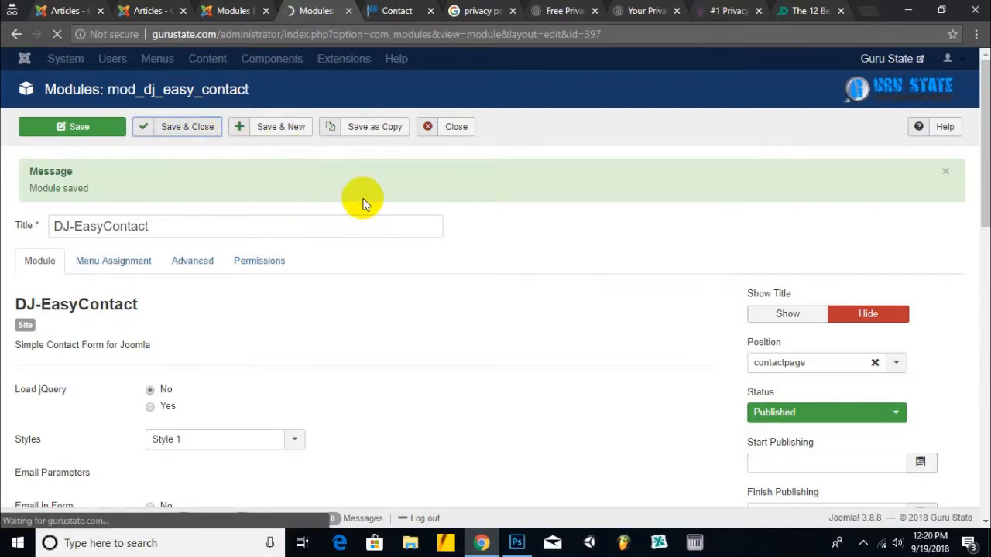
drag(269, 230, 169, 232)
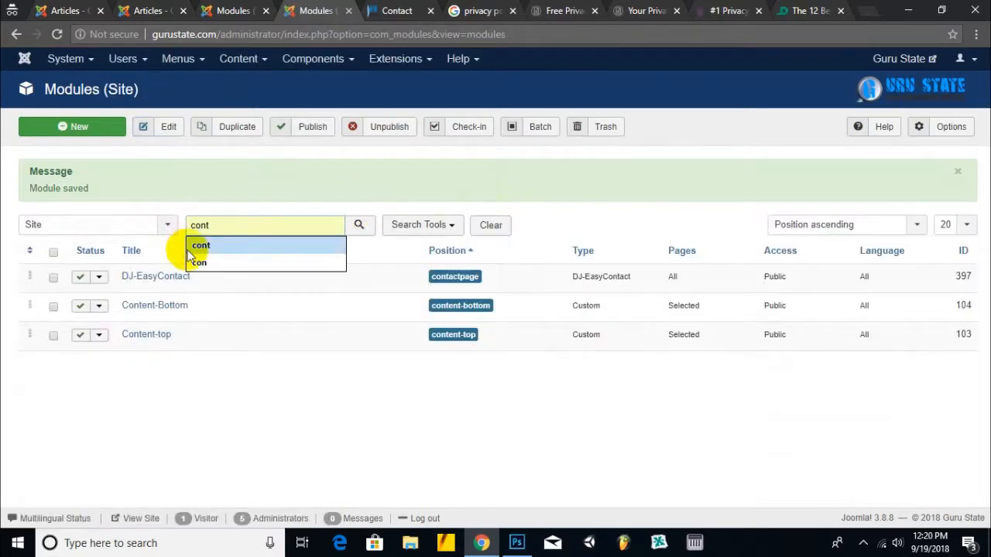
text(conac)
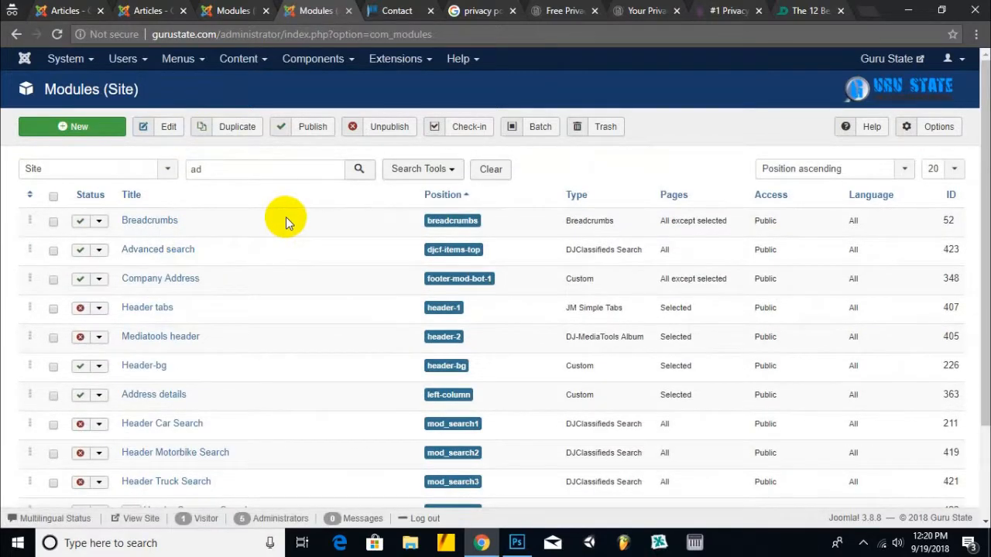
click(165, 397)
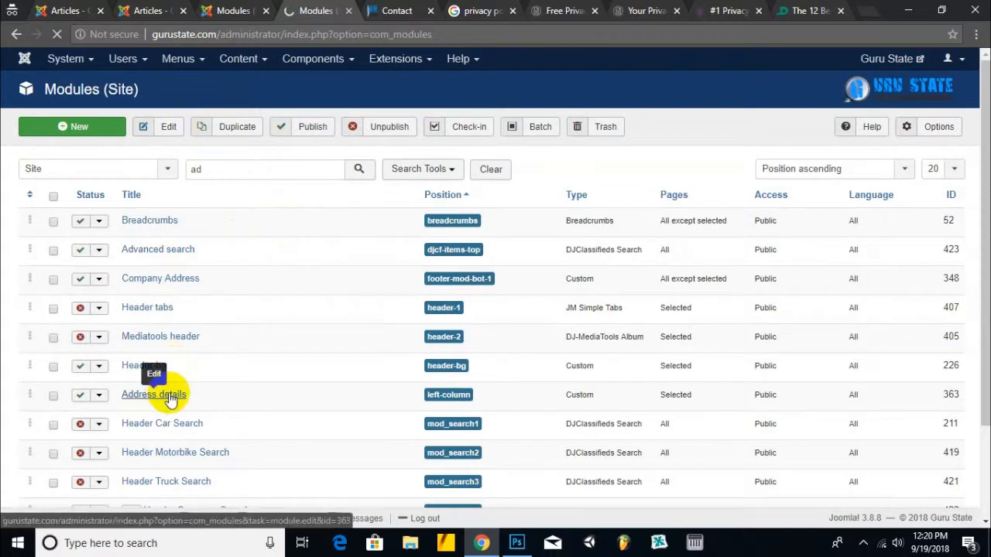
scroll(236, 336, down, 2)
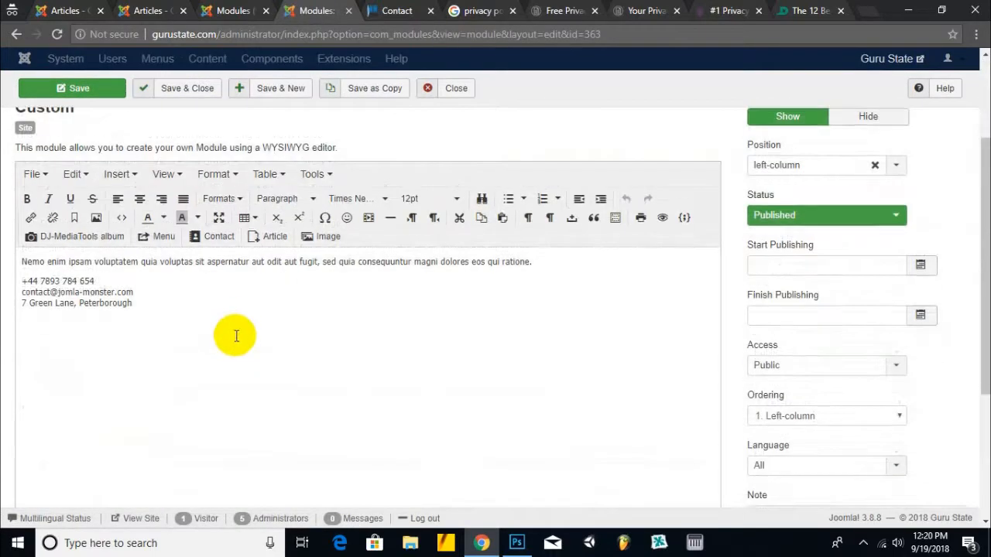
scroll(232, 335, down, 3)
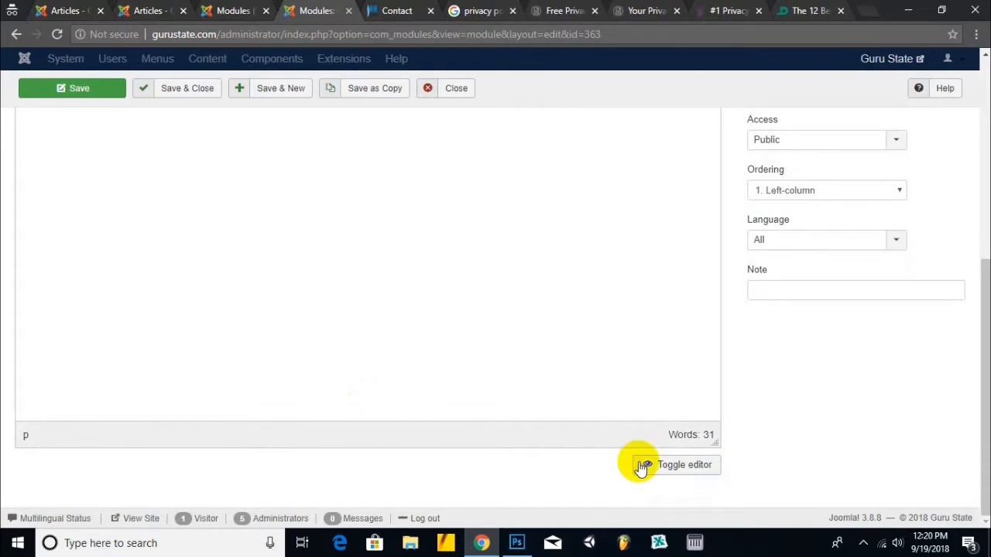
- Switch to HTML view and replace the intro with 'We will please to answer your queries'
click(680, 472)
scroll(323, 280, up, 2)
click(261, 241)
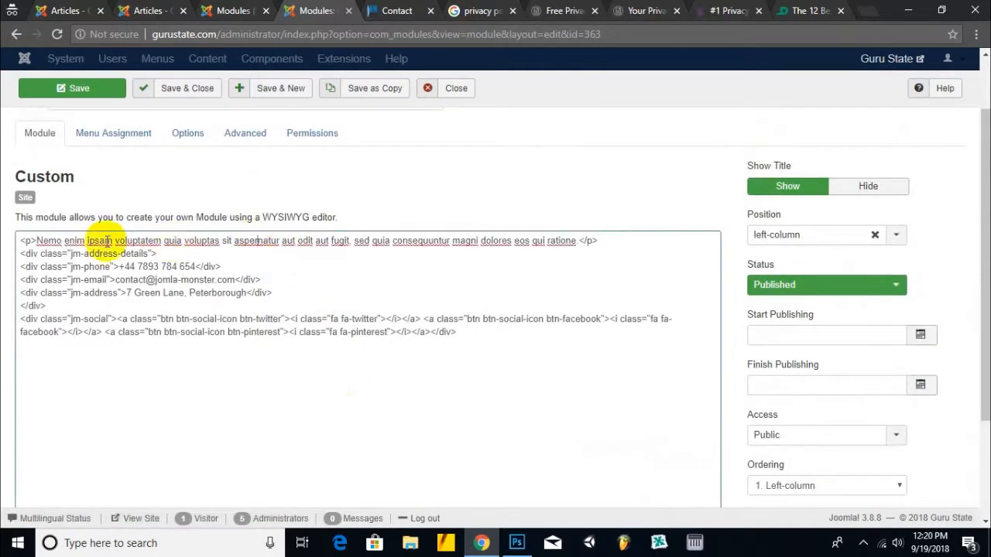
drag(35, 241, 574, 232)
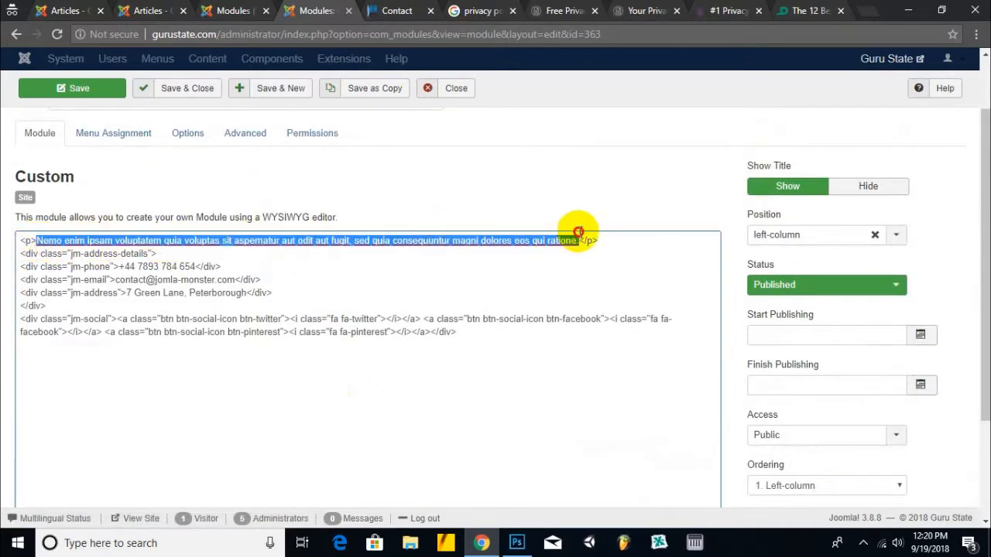
text(We)
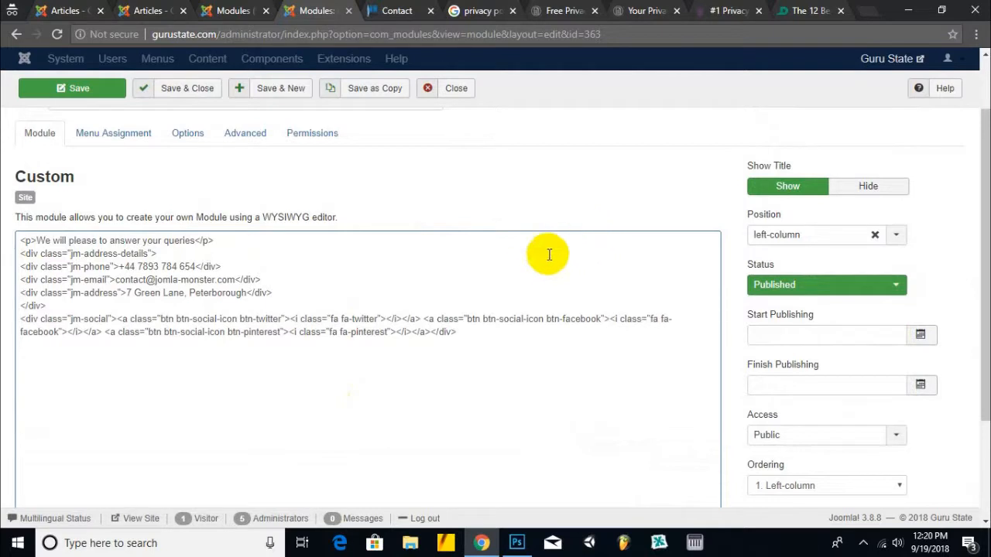
- Replace the old phone number with the real one copied from the live site
drag(125, 266, 197, 266)
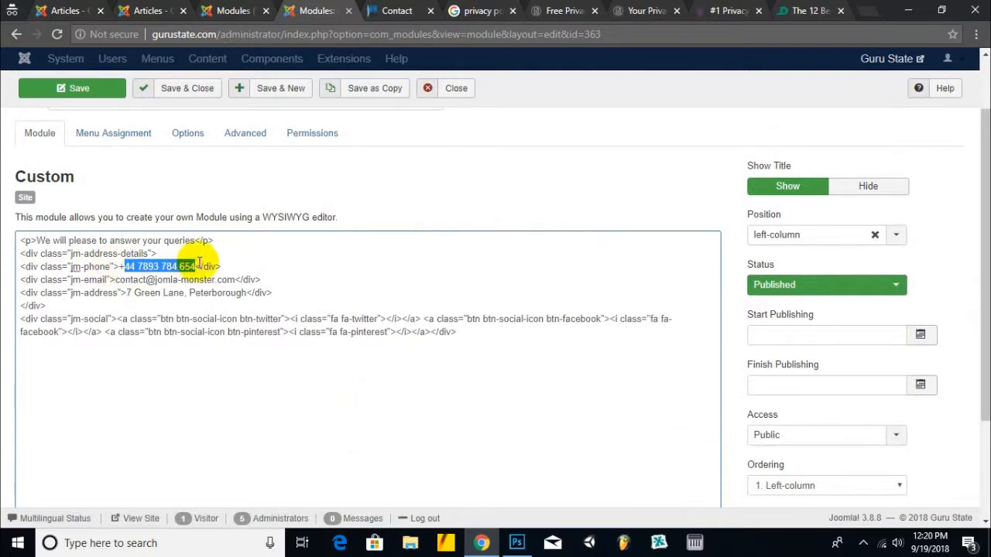
click(396, 10)
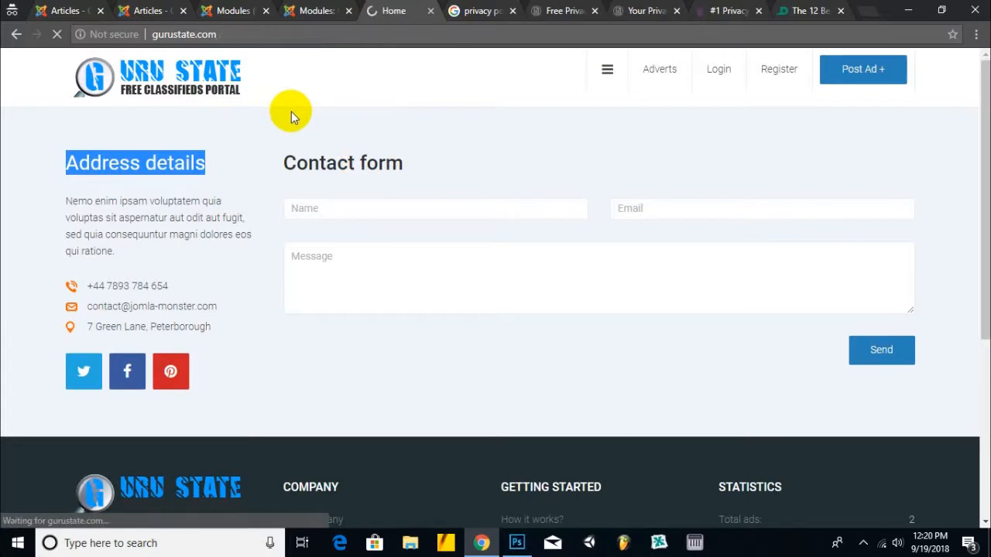
scroll(503, 317, down, 15)
scroll(504, 318, down, 4)
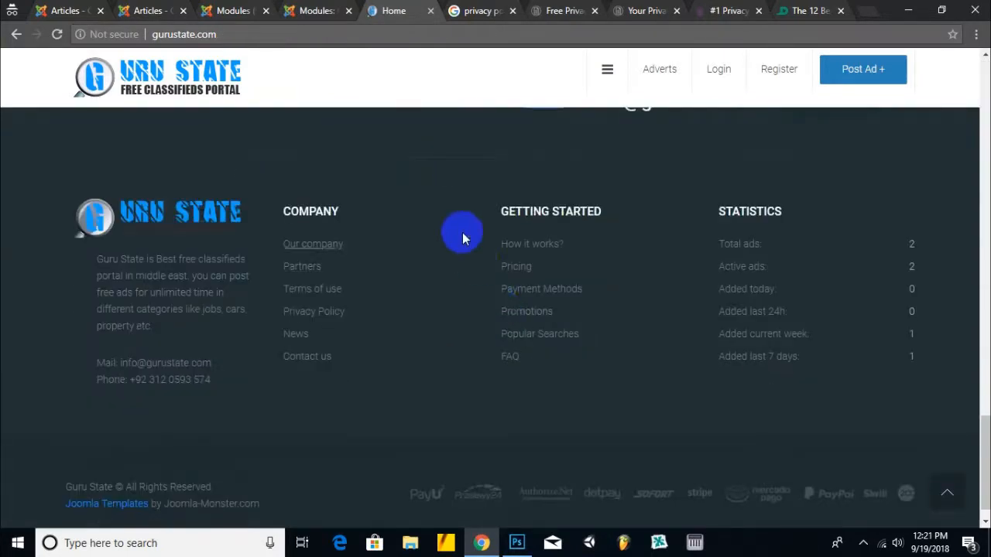
scroll(462, 235, up, 3)
drag(399, 317, 241, 316)
right_click(250, 323)
click(275, 331)
click(147, 11)
click(62, 11)
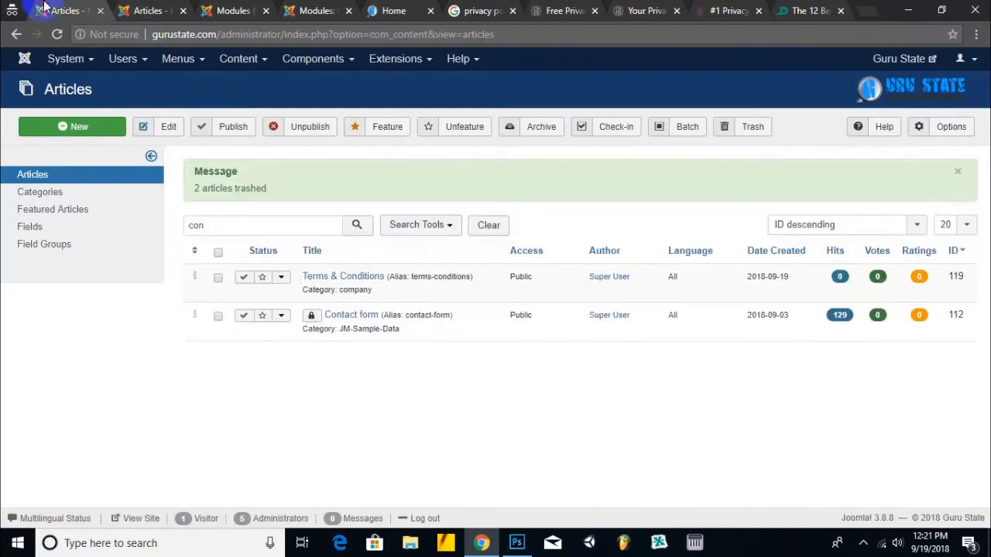
click(236, 11)
click(325, 11)
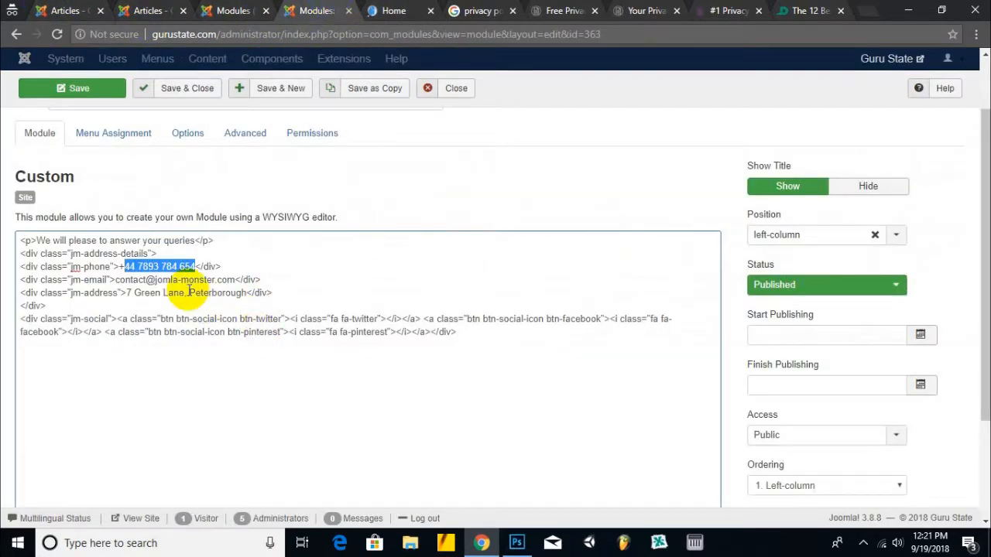
key(ctrl+v)
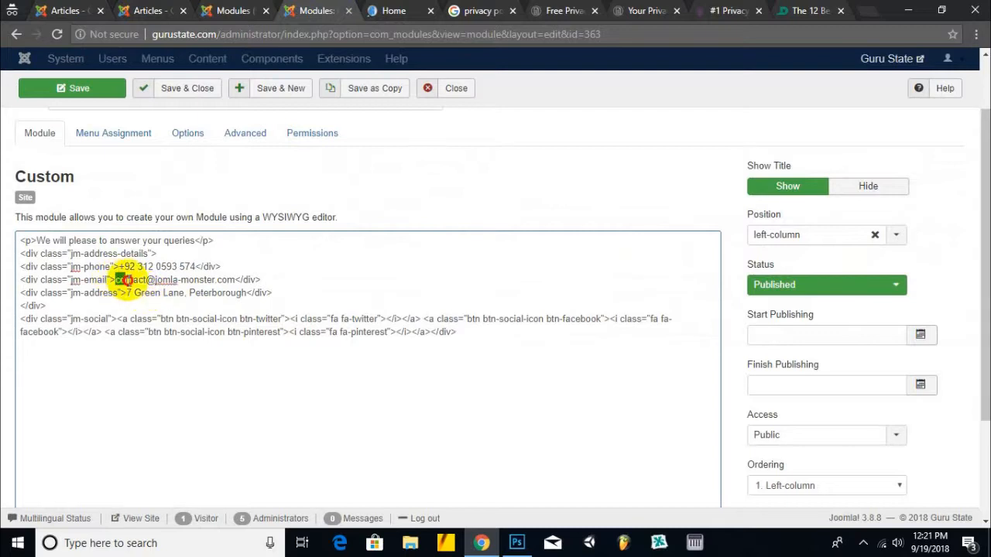
- Replace the e-mail and street address with the site's own details, then save the module
drag(115, 279, 226, 272)
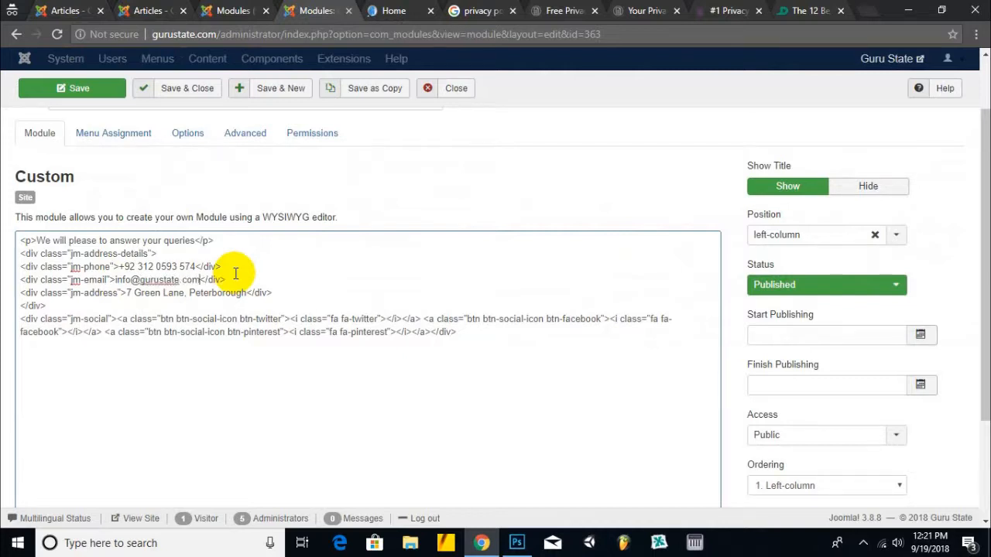
drag(247, 292, 130, 292)
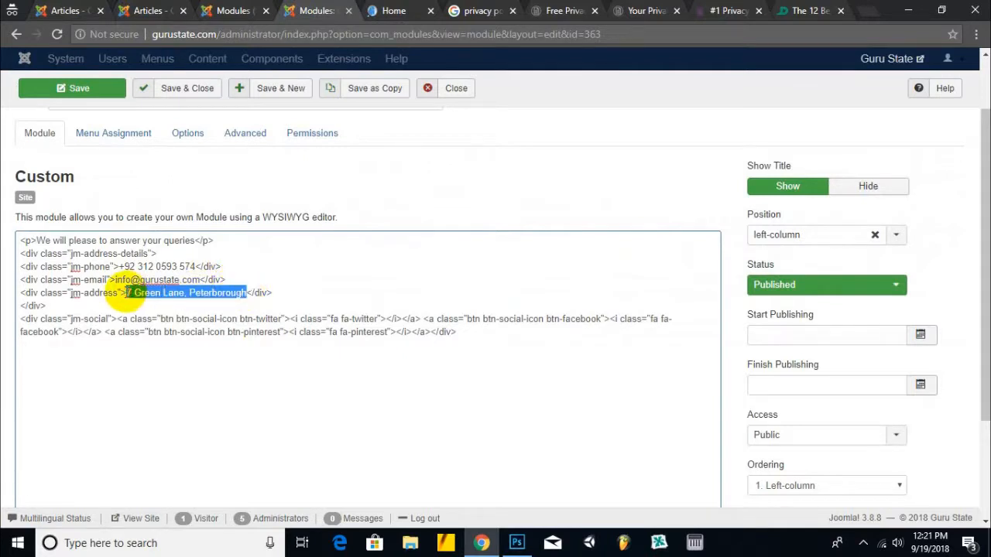
text(Abbottabad)
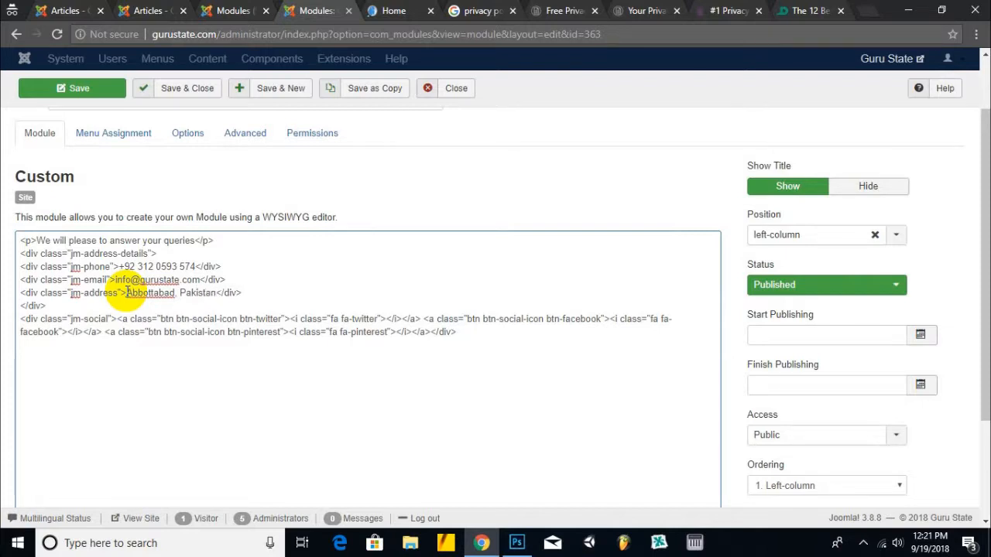
click(99, 91)
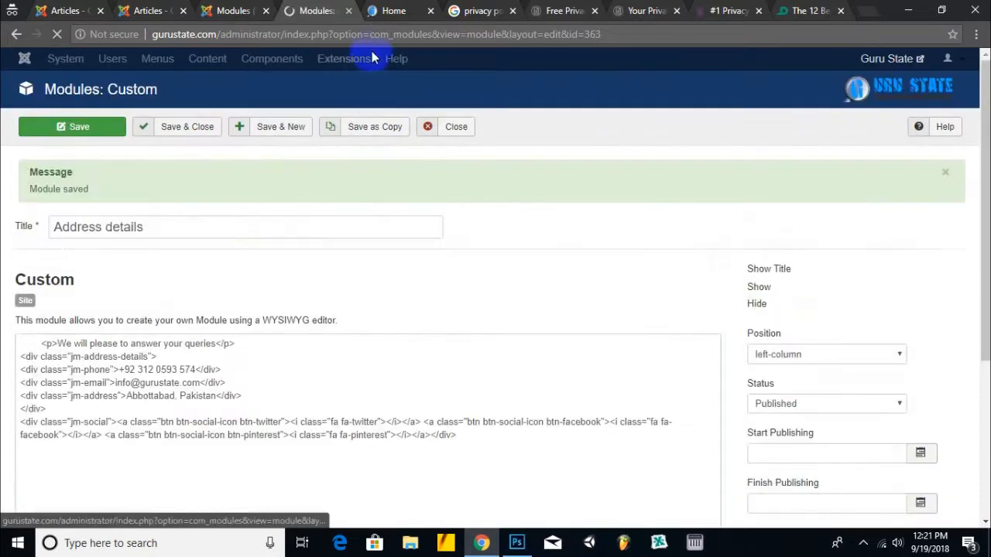
click(394, 10)
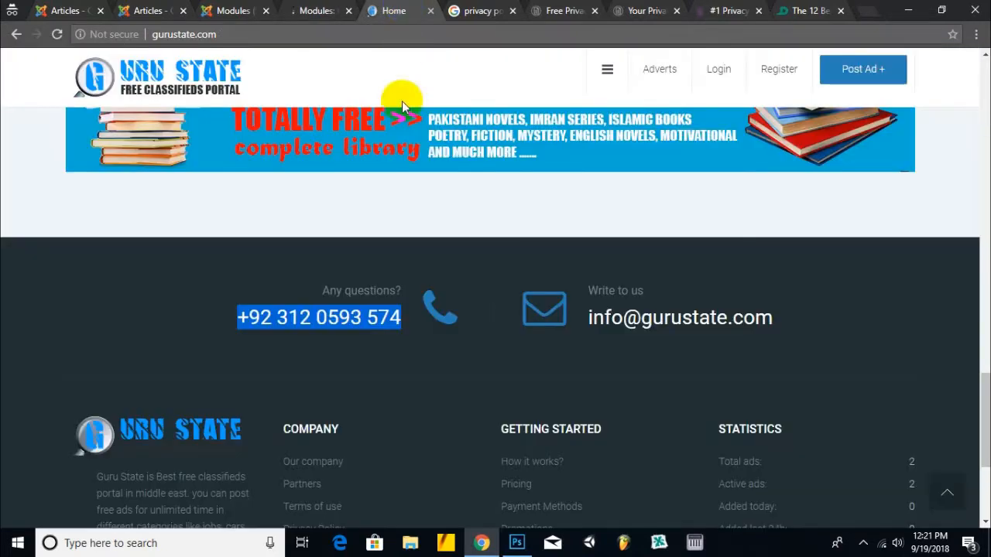
scroll(294, 344, up, 10)
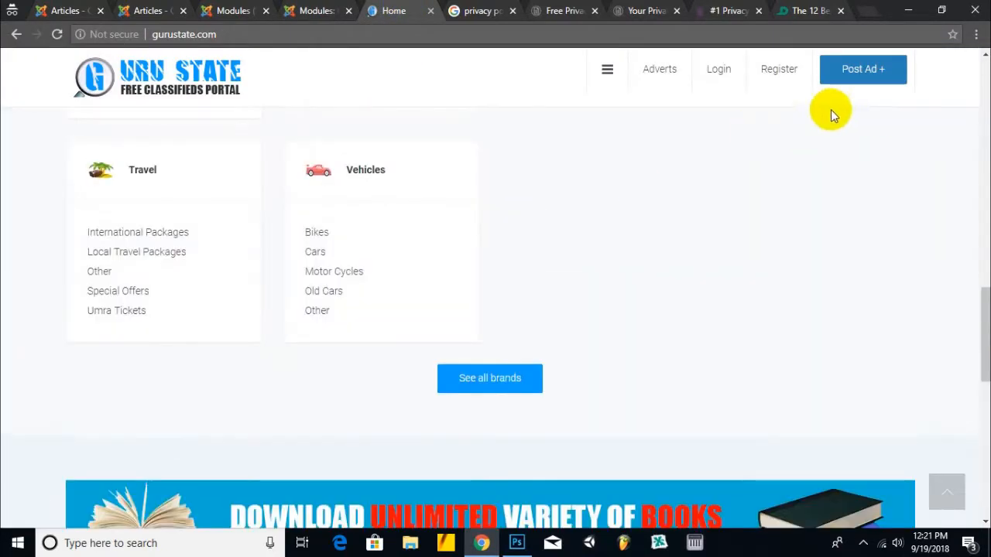
click(607, 69)
click(30, 405)
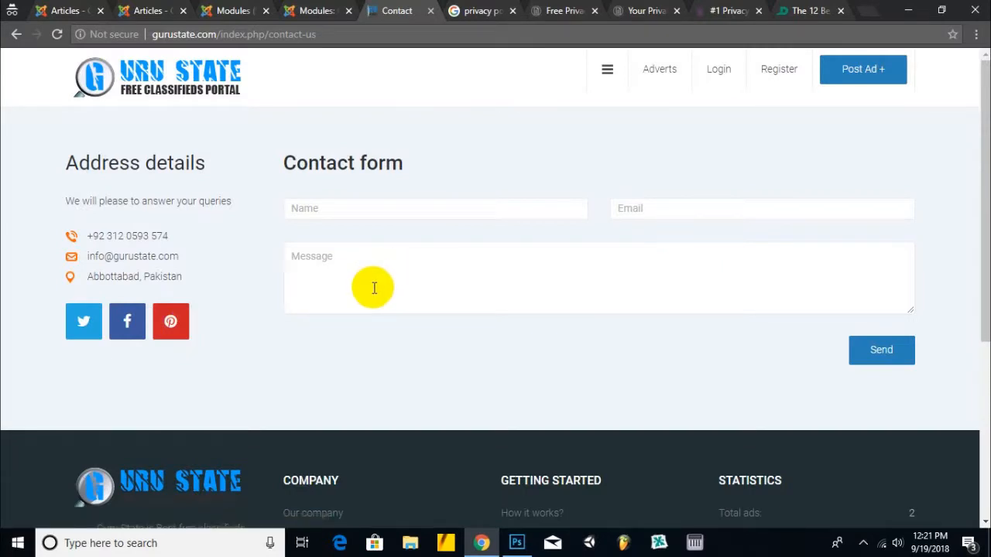
click(460, 212)
click(679, 202)
click(445, 288)
scroll(327, 250, down, 5)
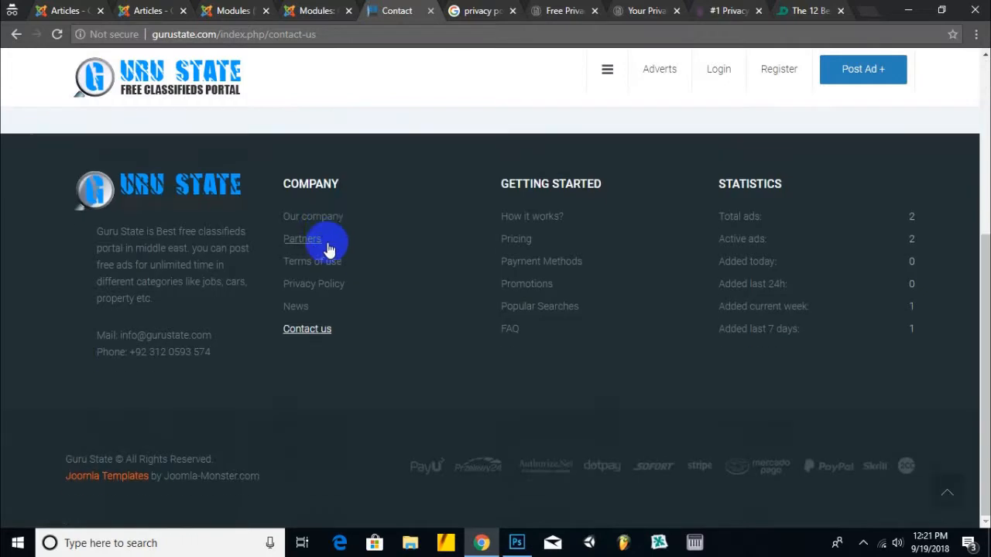
scroll(327, 250, up, 5)
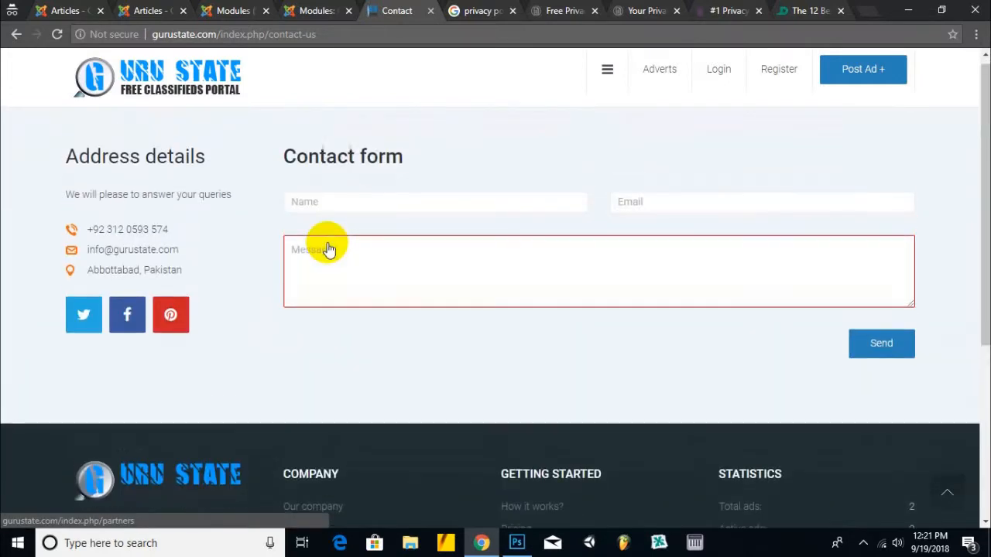
scroll(328, 247, down, 5)
click(305, 339)
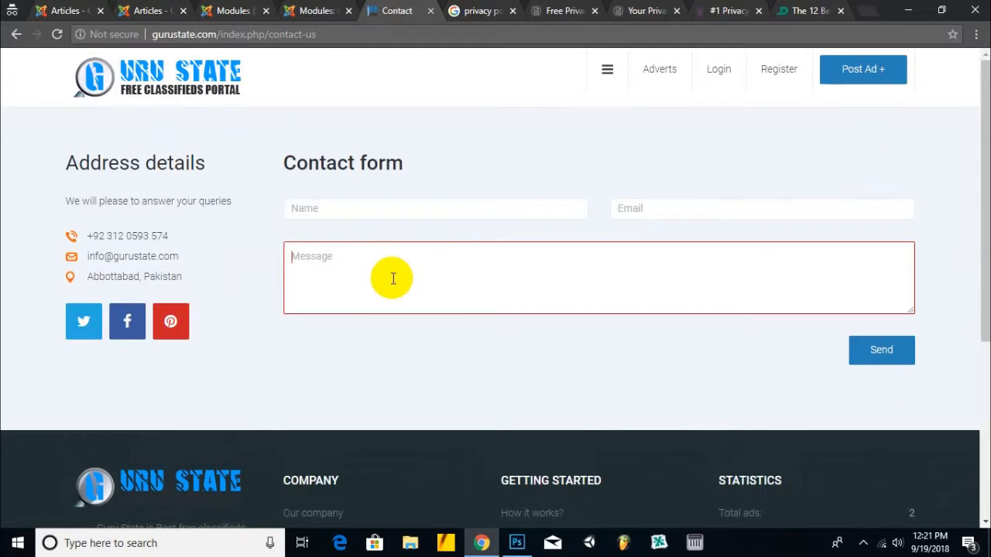
scroll(391, 280, down, 5)
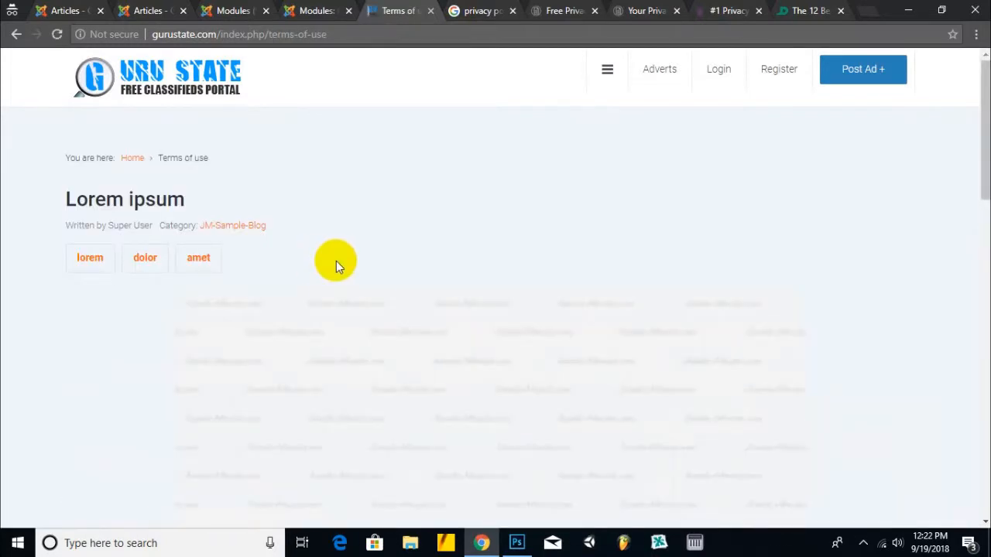
scroll(328, 272, down, 3)
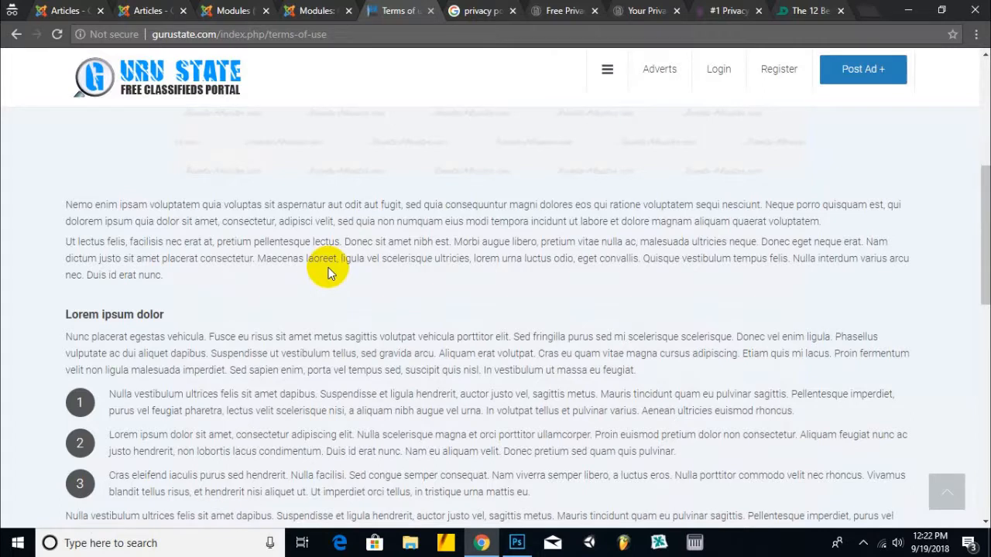
scroll(328, 271, down, 5)
scroll(326, 263, up, 10)
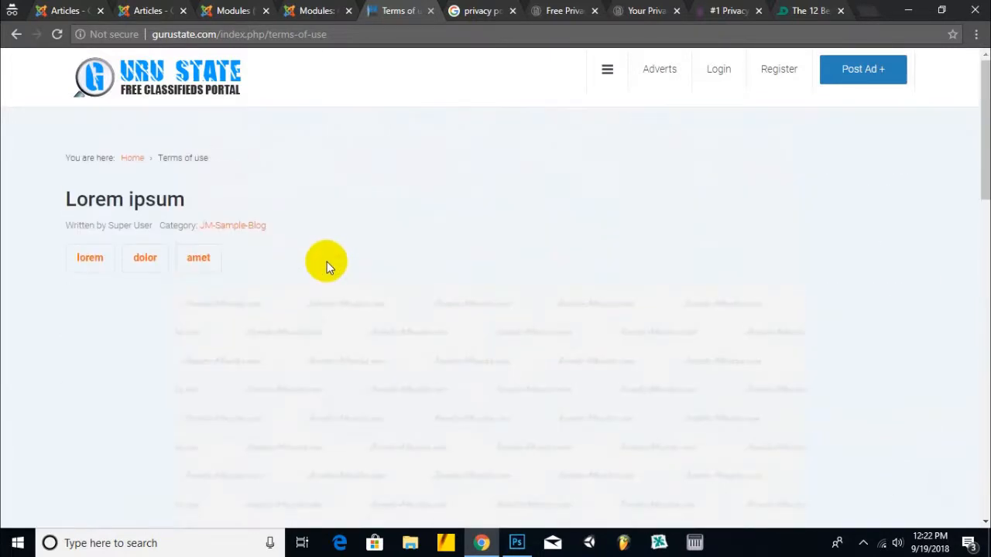
click(284, 15)
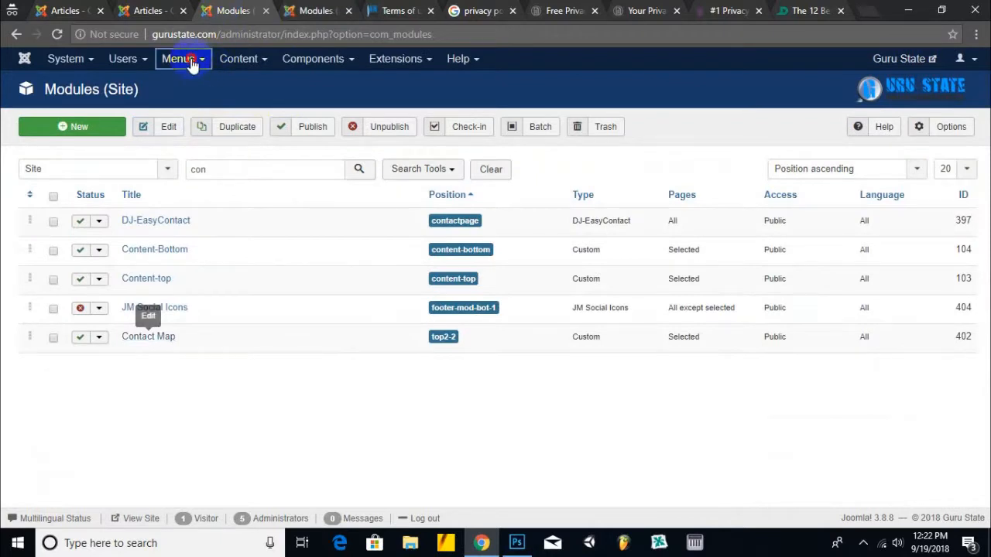
- Open the Company menu's Our company item and retitle it 'About Us'
click(192, 62)
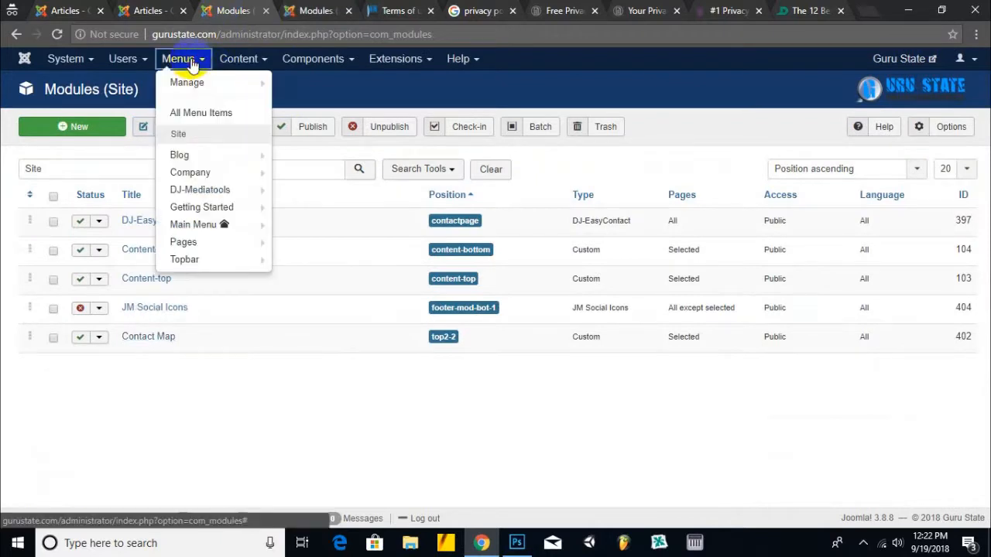
click(247, 195)
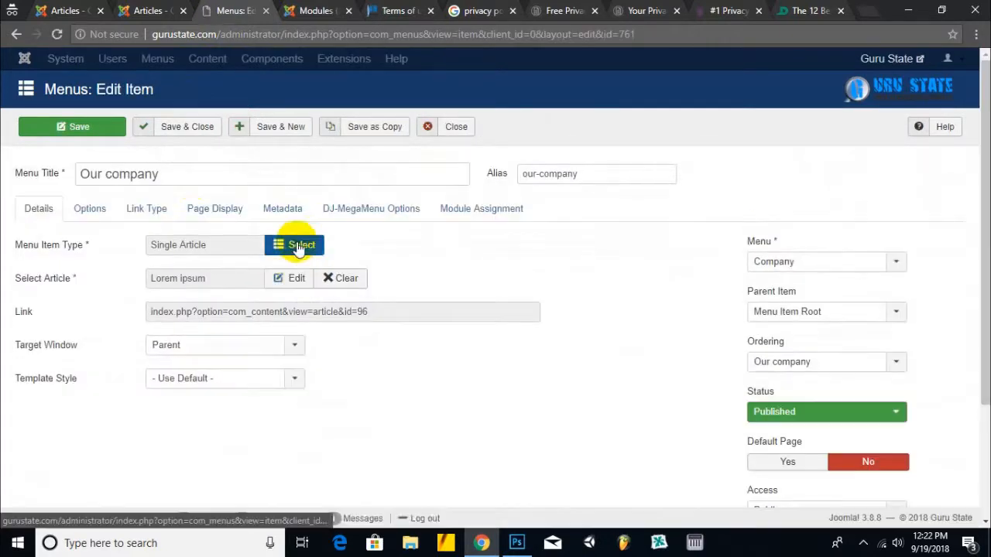
drag(188, 175, 4, 188)
text(Ab)
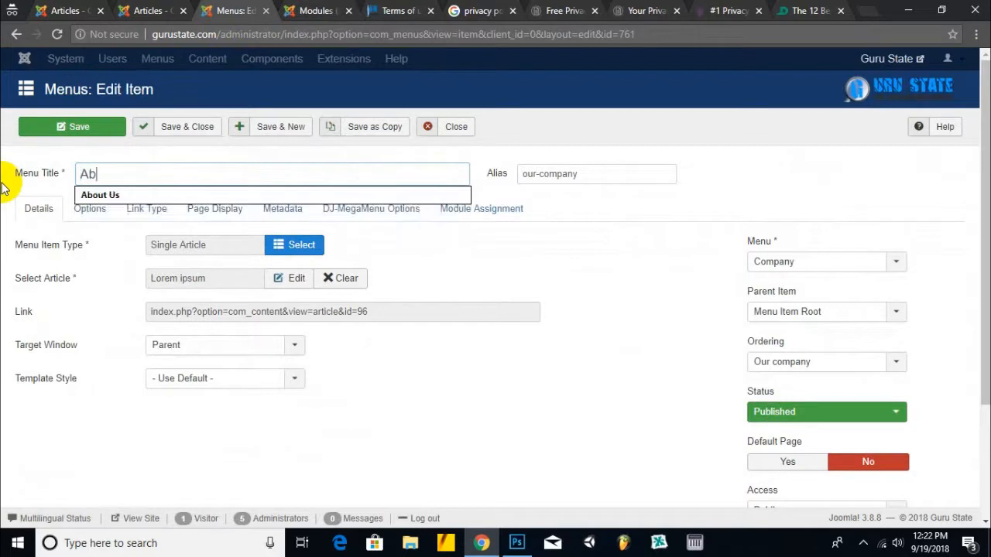
text(out Us)
key(Tab)
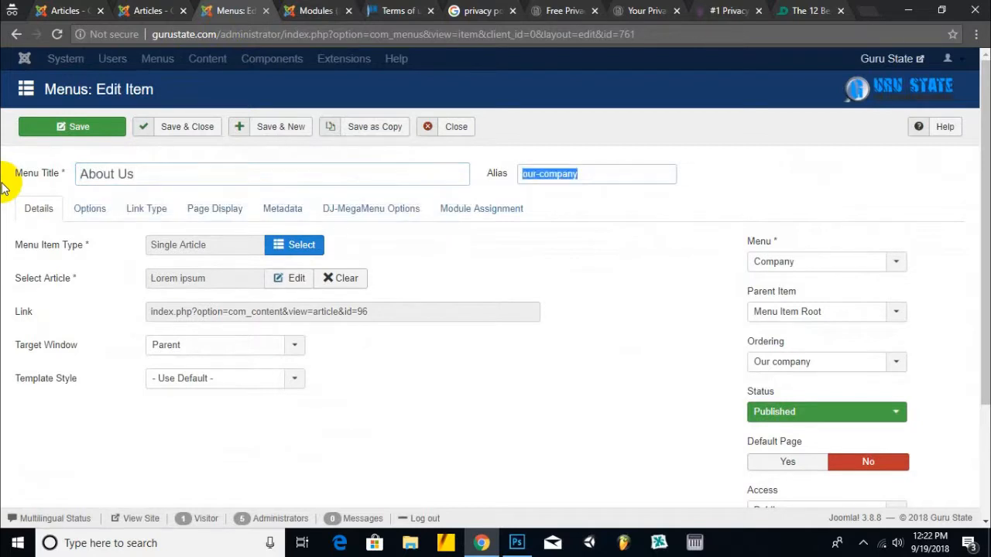
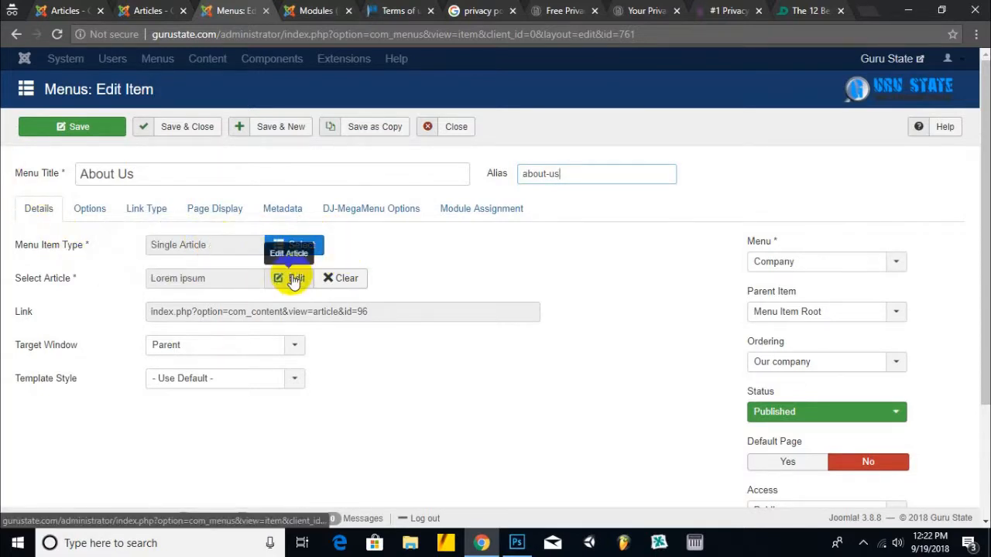
- Inspect the article currently linked to About Us, closing it without changes
click(864, 542)
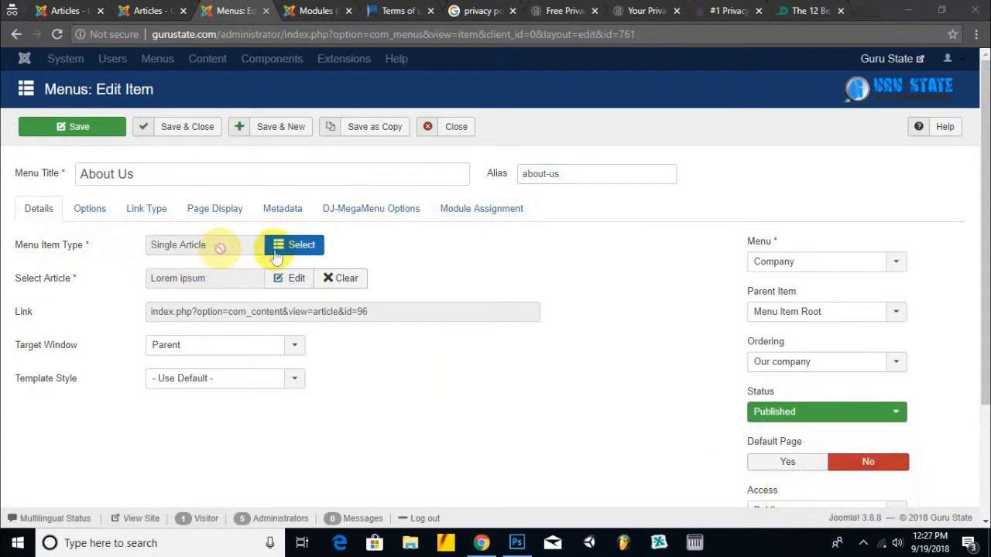
click(294, 277)
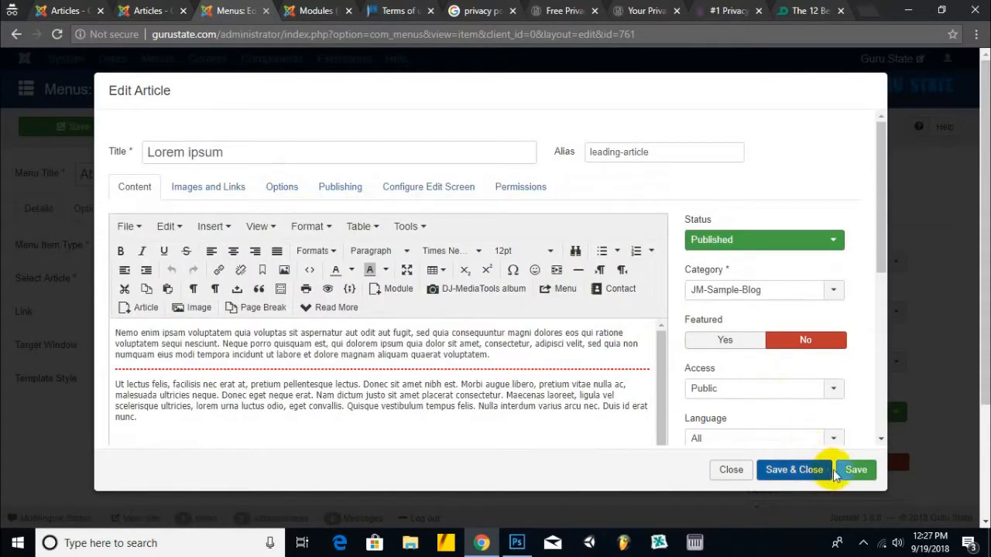
click(730, 469)
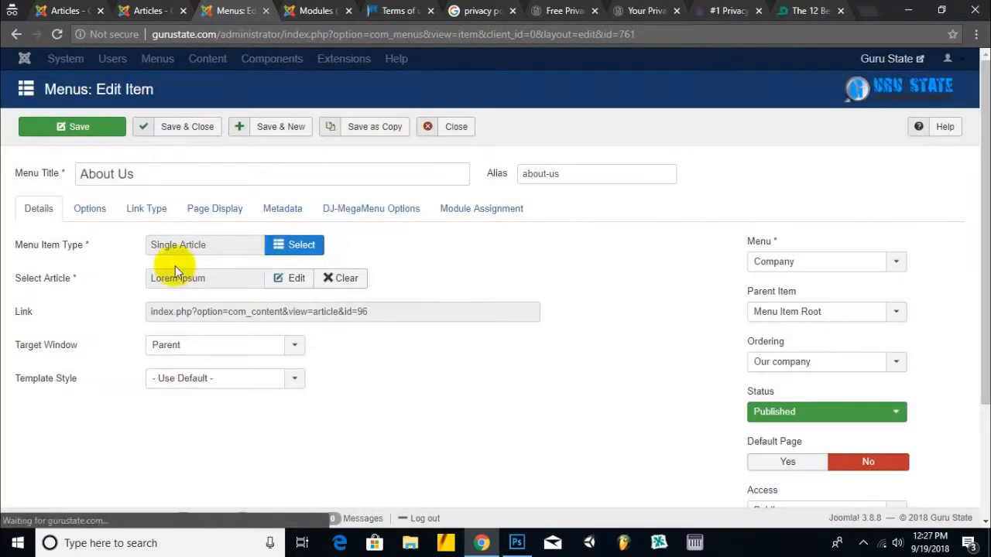
- Make About Us a Single Article link to the About article, found by searching 'abo', and save
click(275, 247)
click(141, 144)
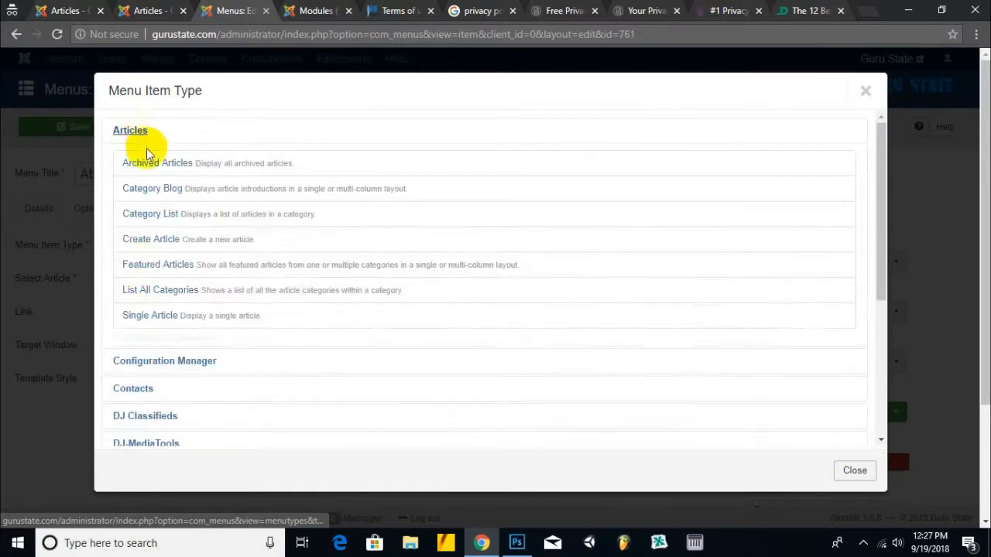
click(152, 314)
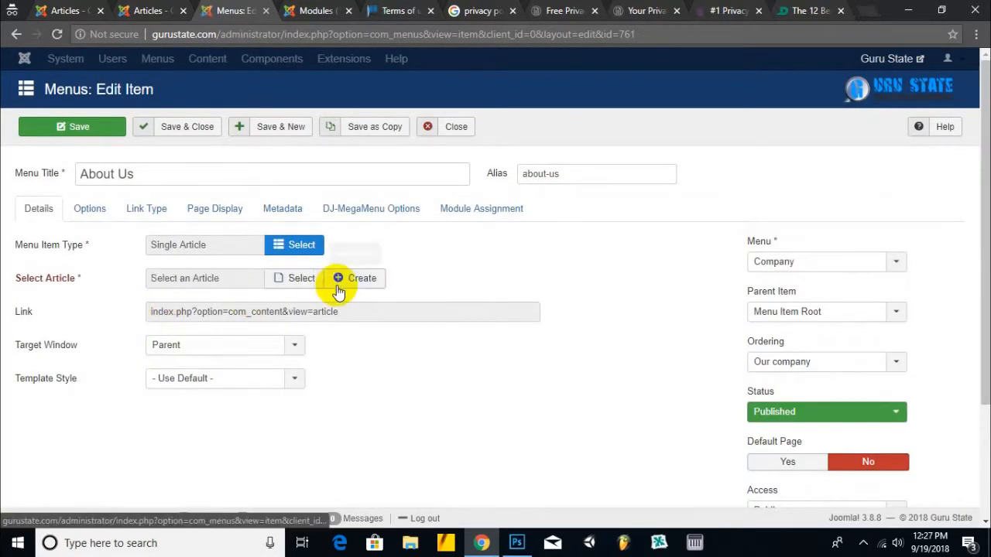
click(313, 282)
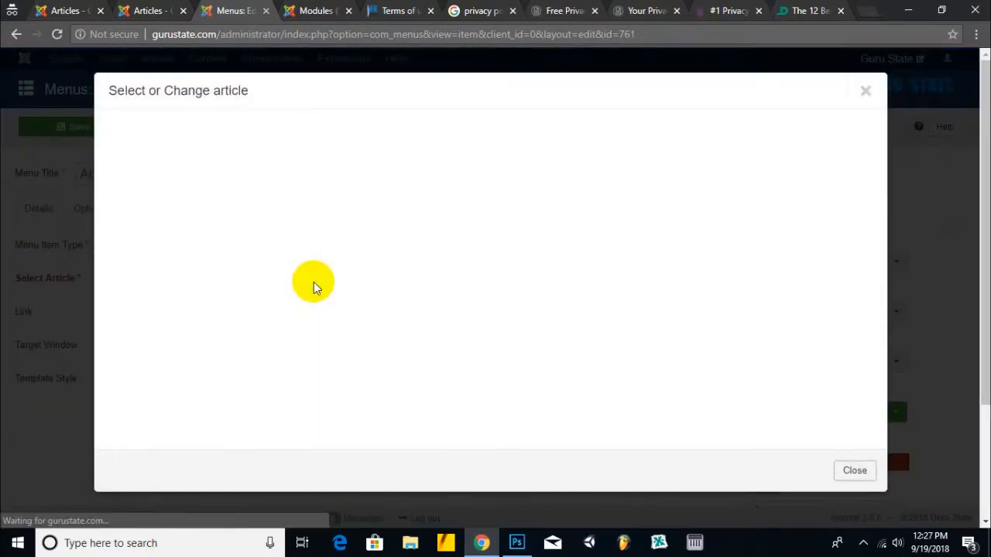
click(216, 150)
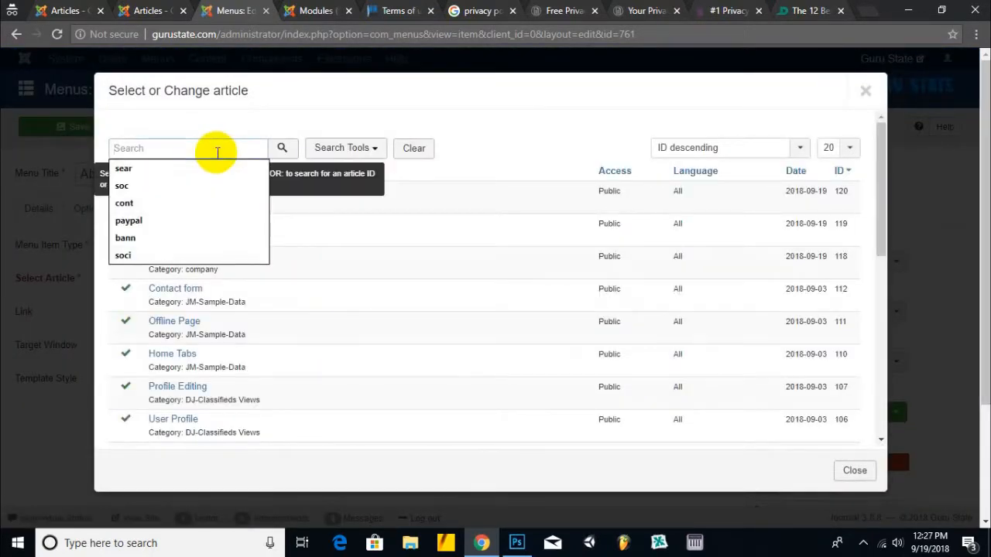
text(abo)
key(Return)
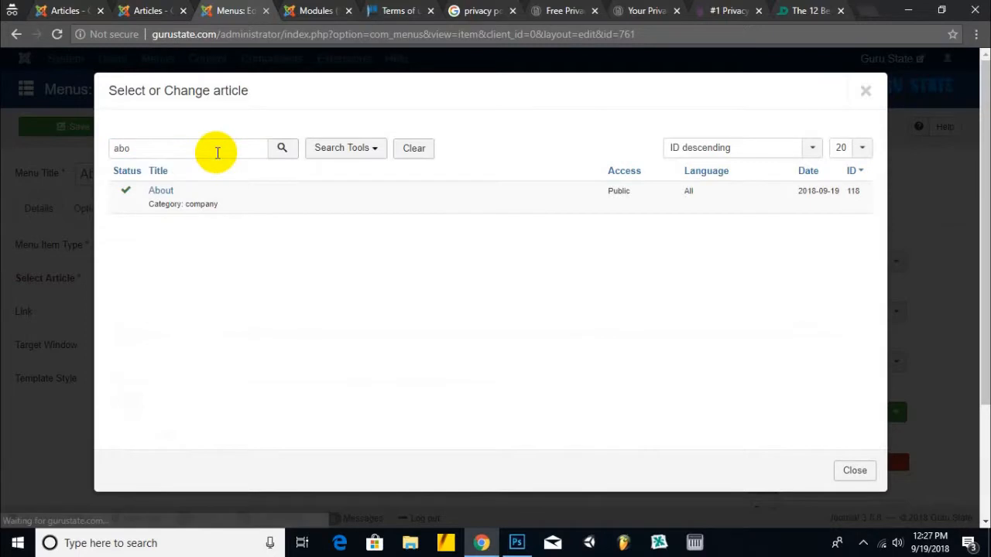
click(162, 191)
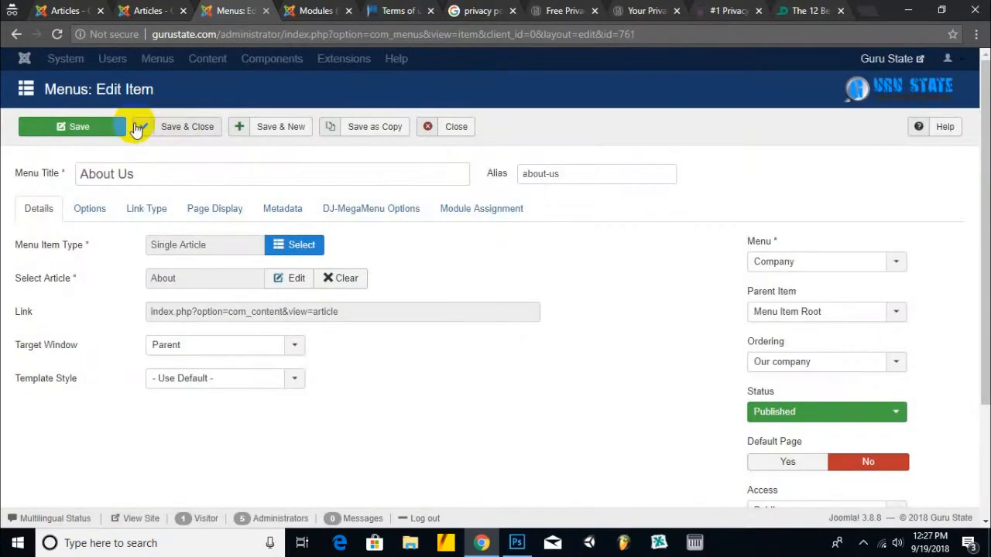
click(179, 132)
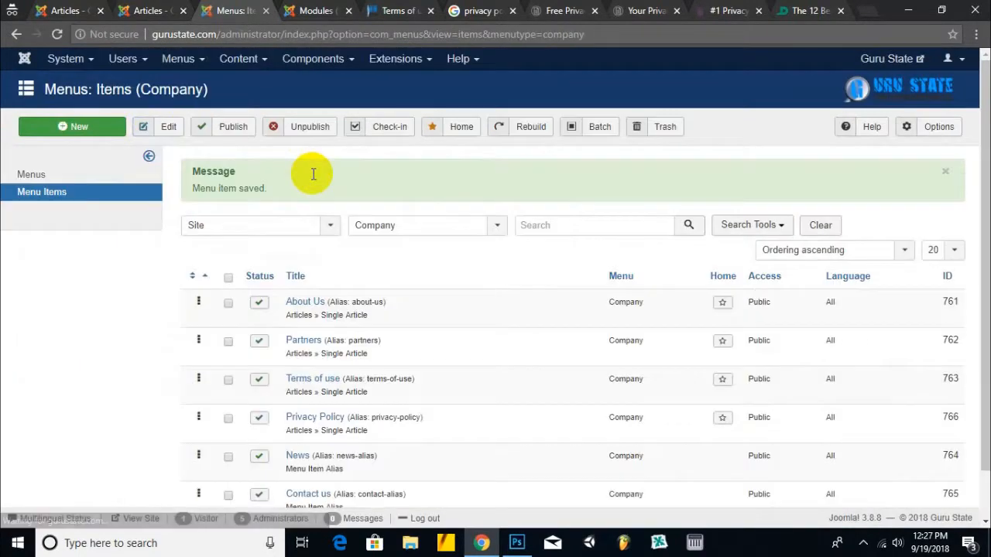
- Trash the Partners item in the Company menu
scroll(257, 158, down, 1)
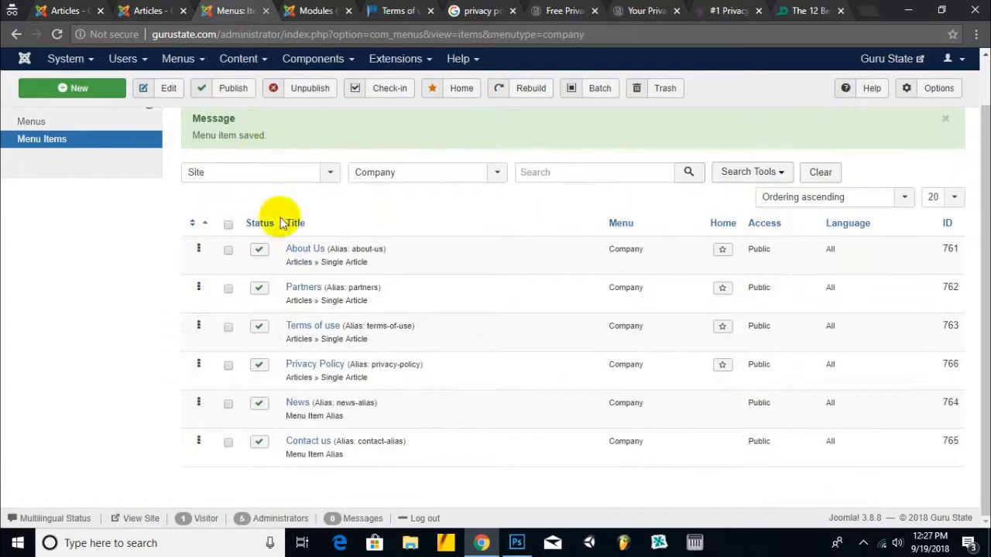
click(228, 288)
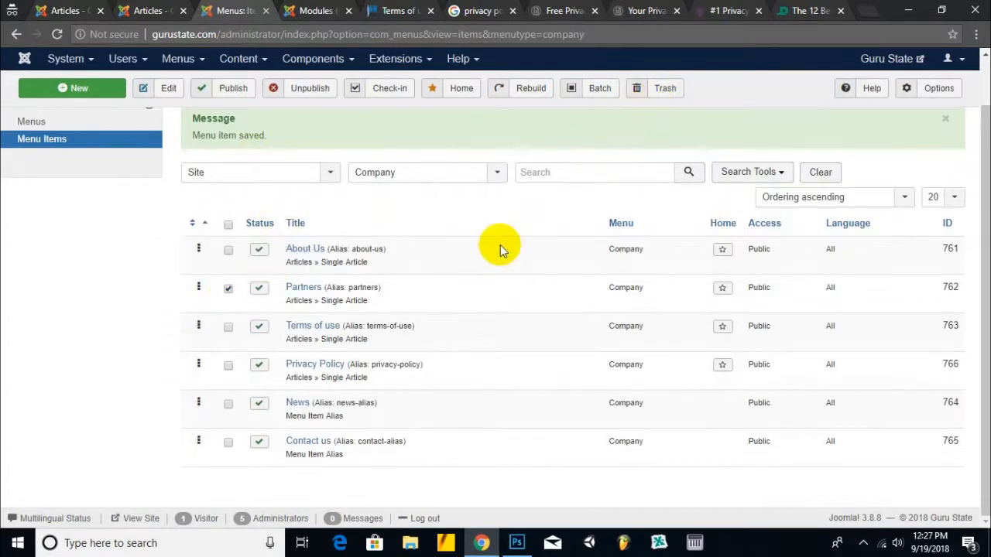
click(650, 91)
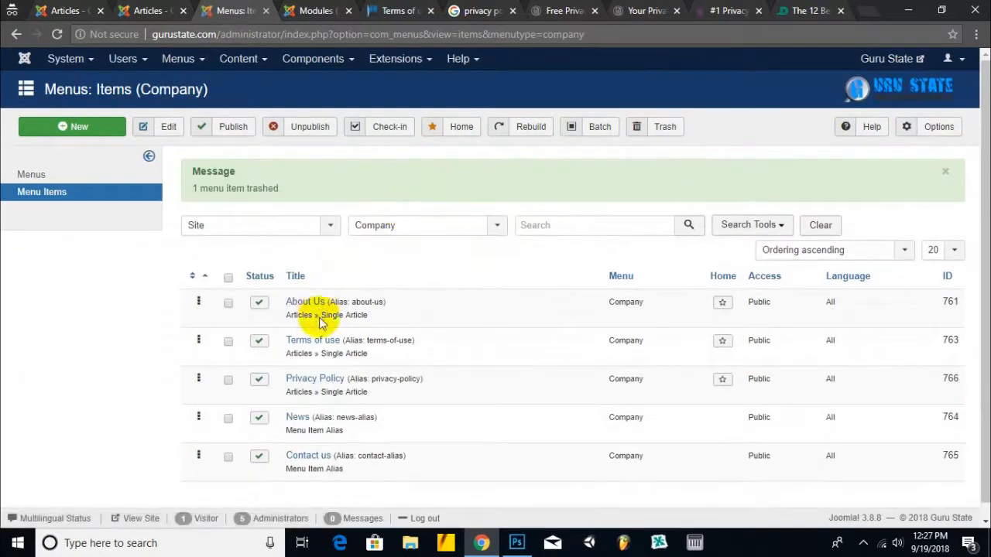
- Make Terms of use a Single Article link to the Terms & Conditions article
click(313, 340)
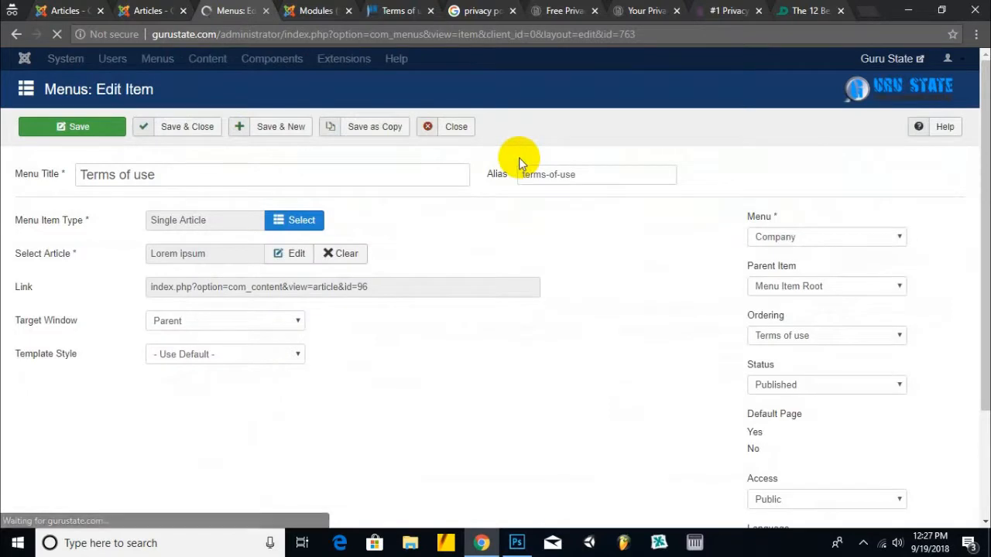
click(285, 246)
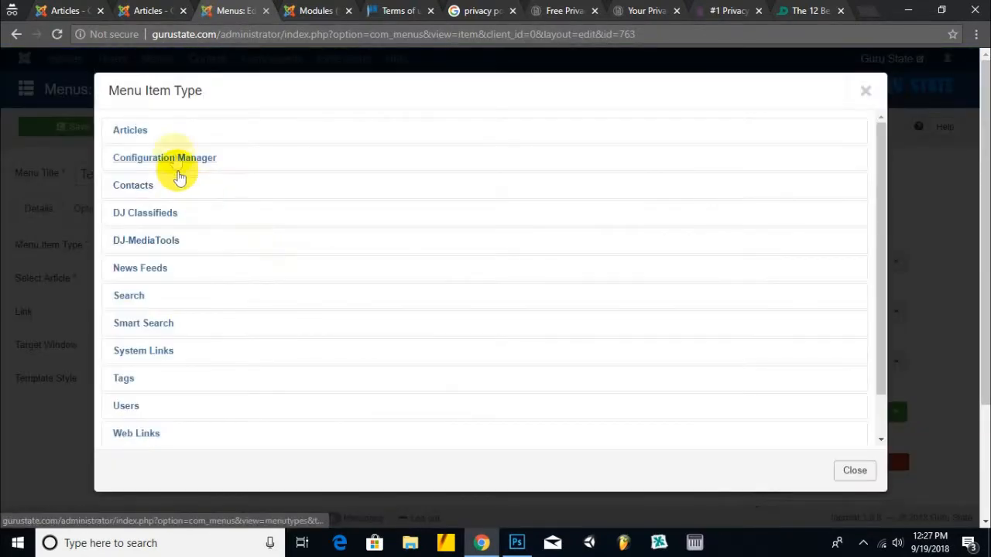
click(132, 131)
click(147, 314)
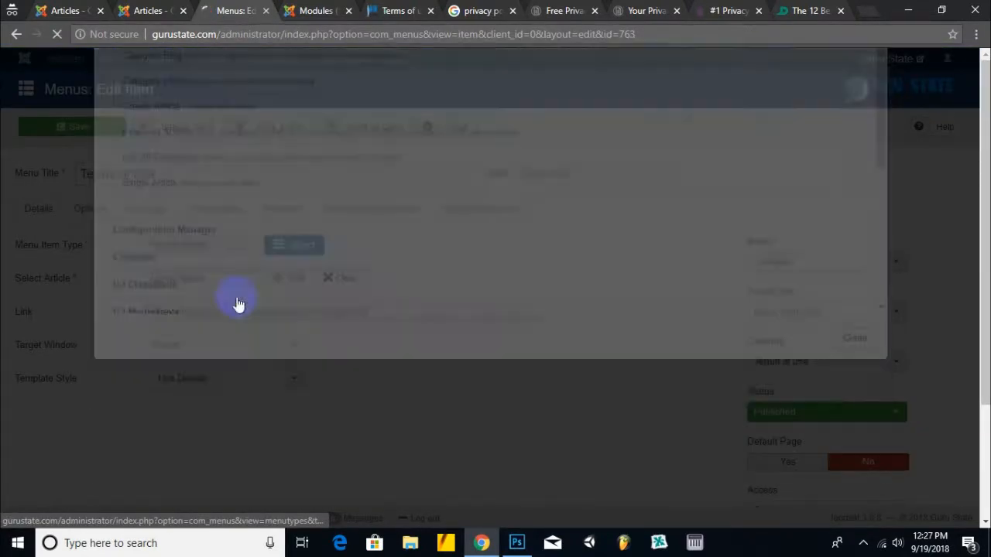
click(333, 278)
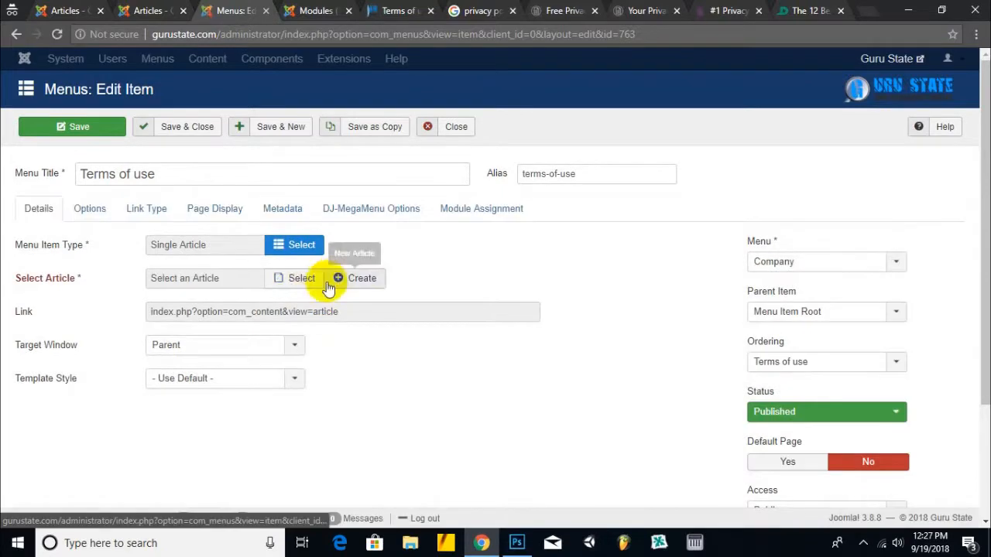
click(288, 279)
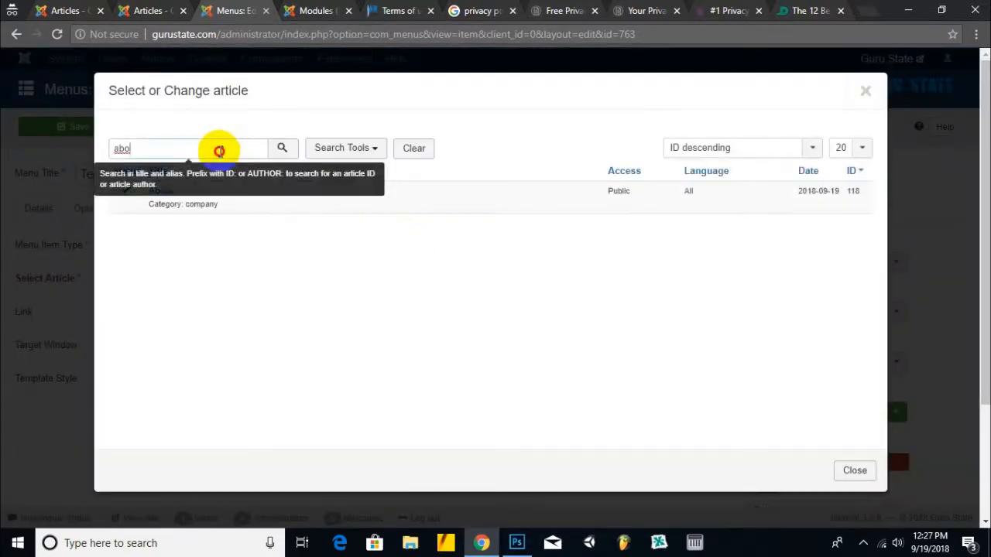
drag(221, 150, 12, 156)
key(Return)
click(182, 191)
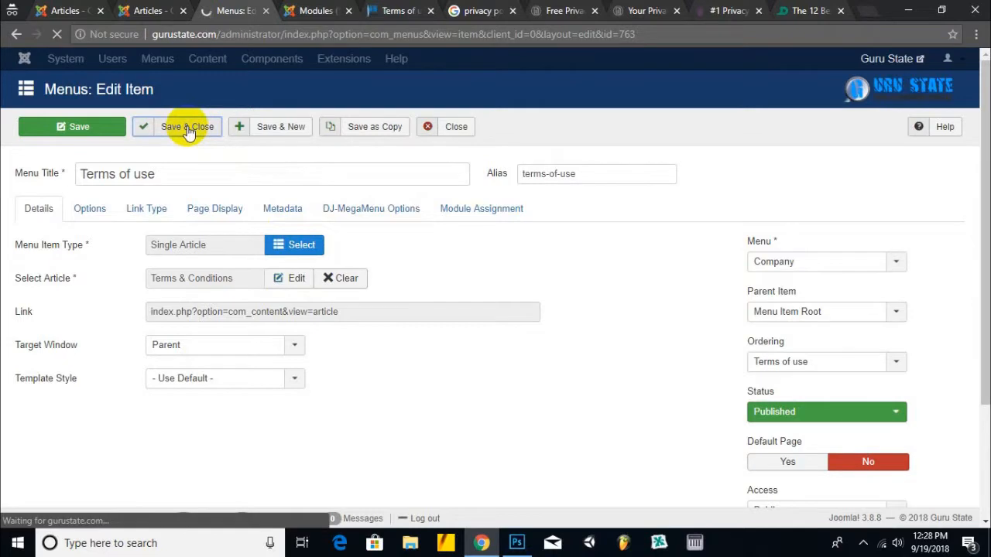
scroll(350, 345, down, 1)
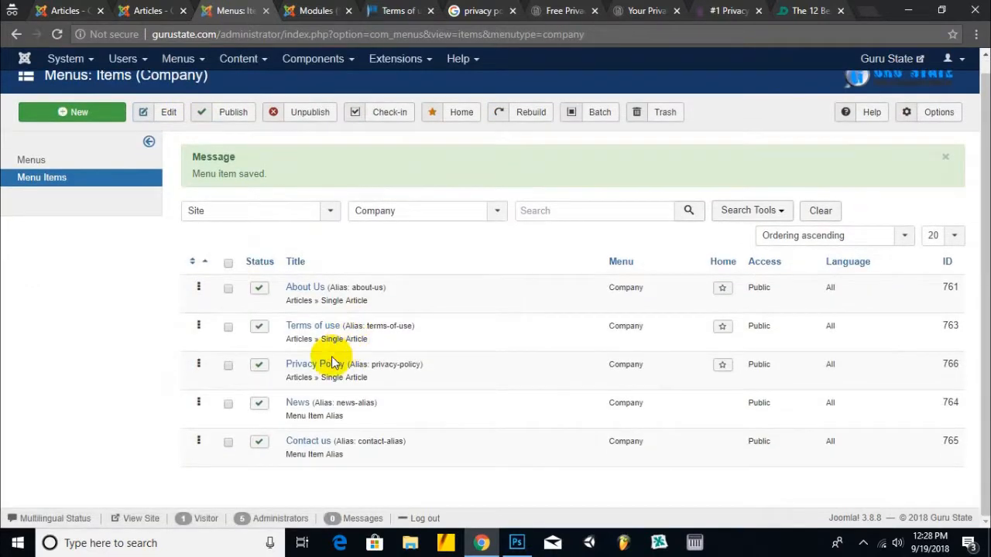
- Relink the Privacy Policy item to the Privacy Policy article via search 'pr', save it, and mark the News row
click(331, 363)
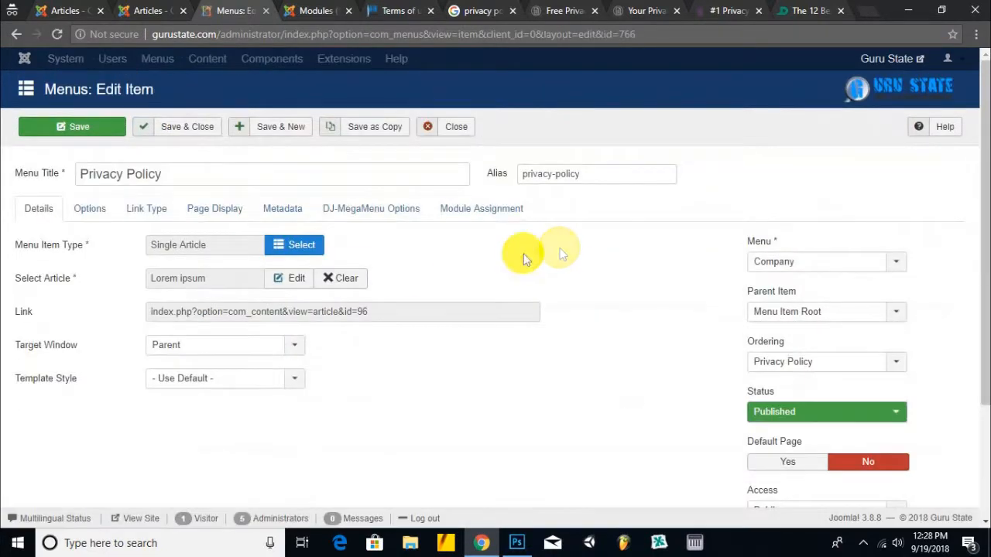
click(339, 278)
click(297, 279)
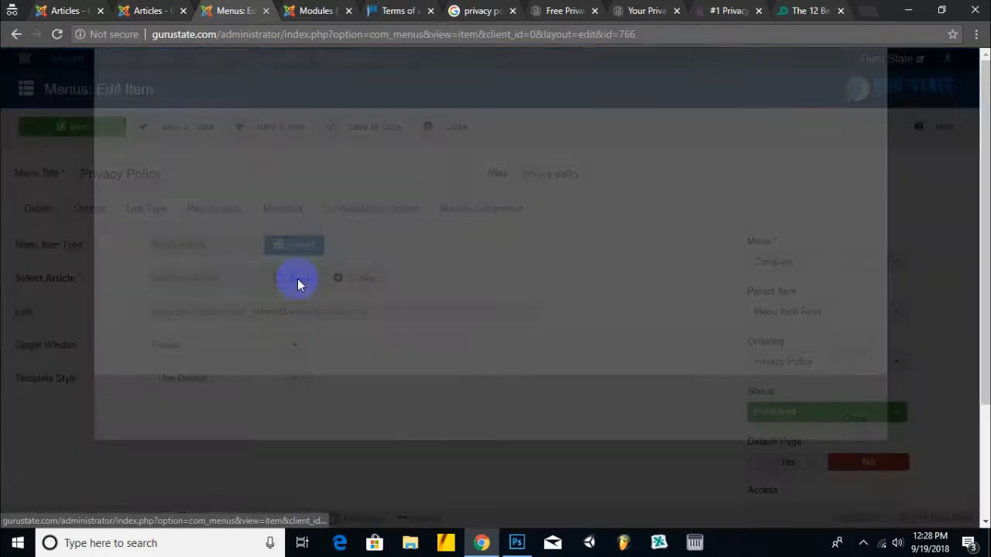
double_click(246, 149)
text(pr)
key(Return)
click(186, 194)
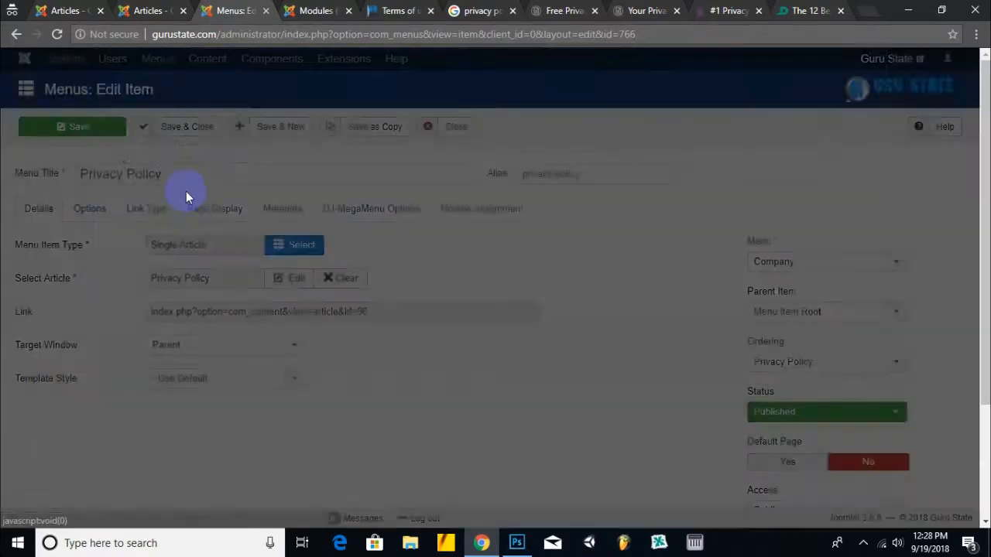
click(198, 127)
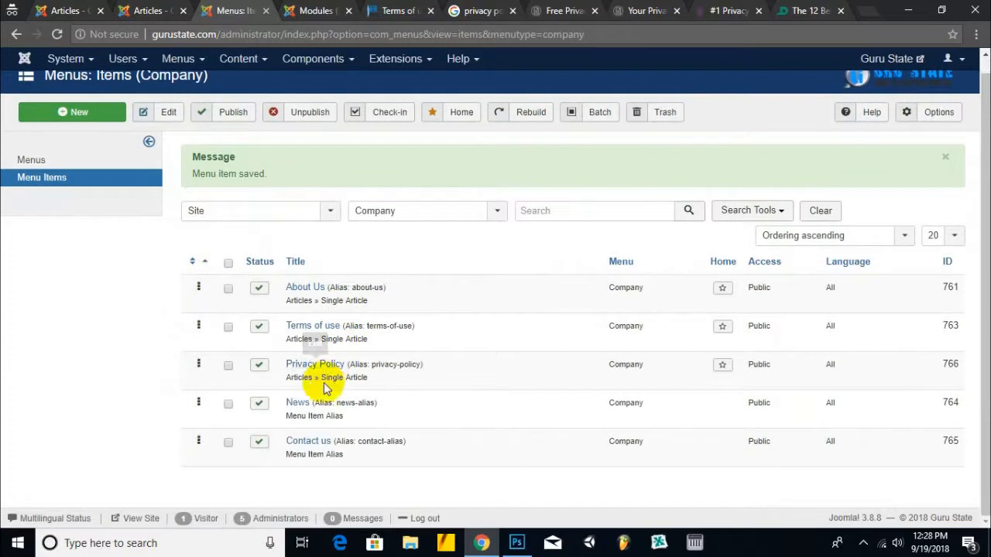
click(228, 404)
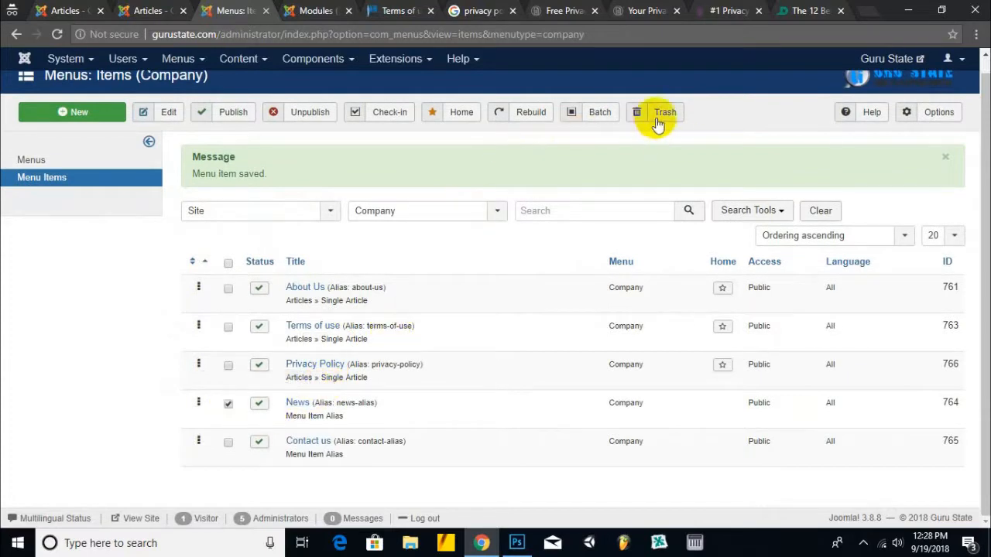
- Retitle the News menu item to 'Blog' and clear its alias target
click(227, 403)
click(297, 402)
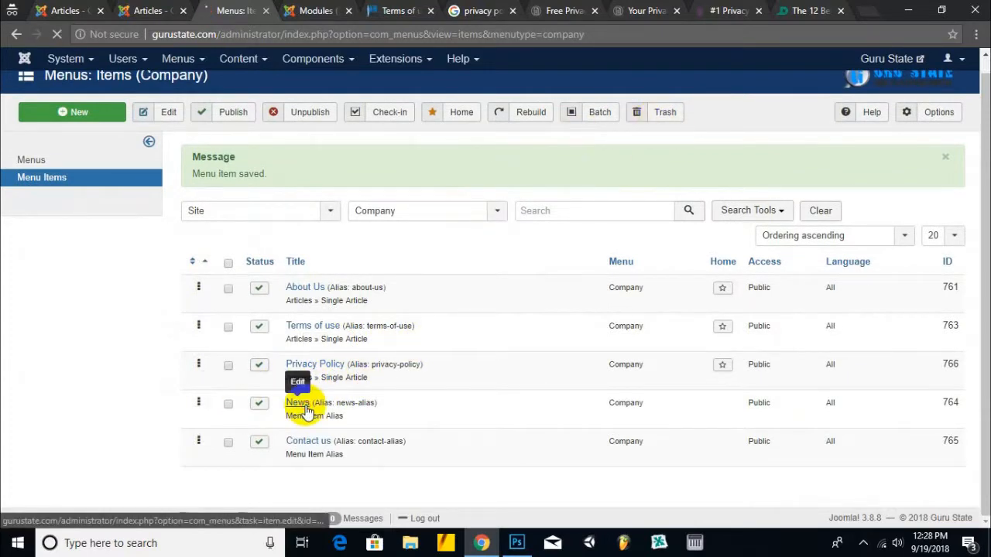
click(353, 278)
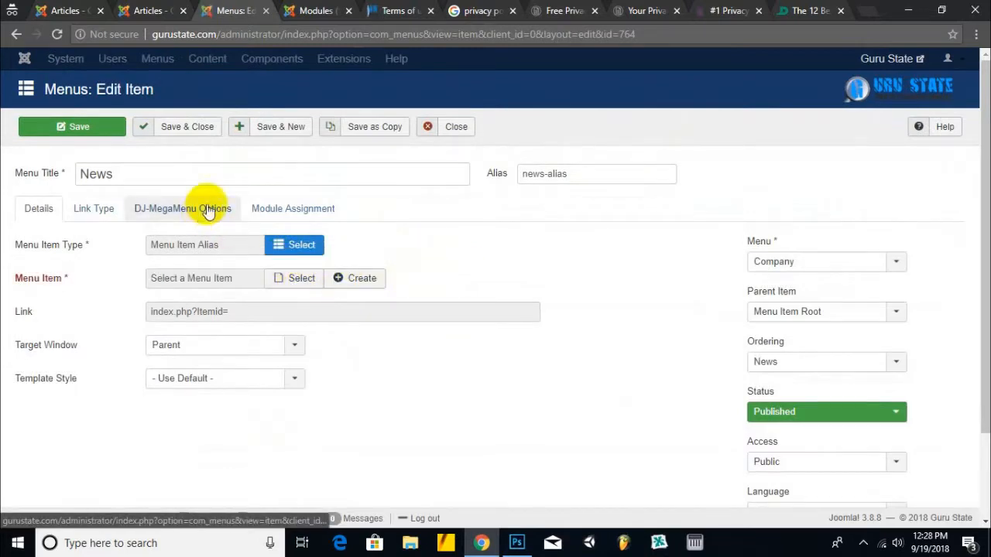
drag(194, 175, 2, 178)
text(Bl)
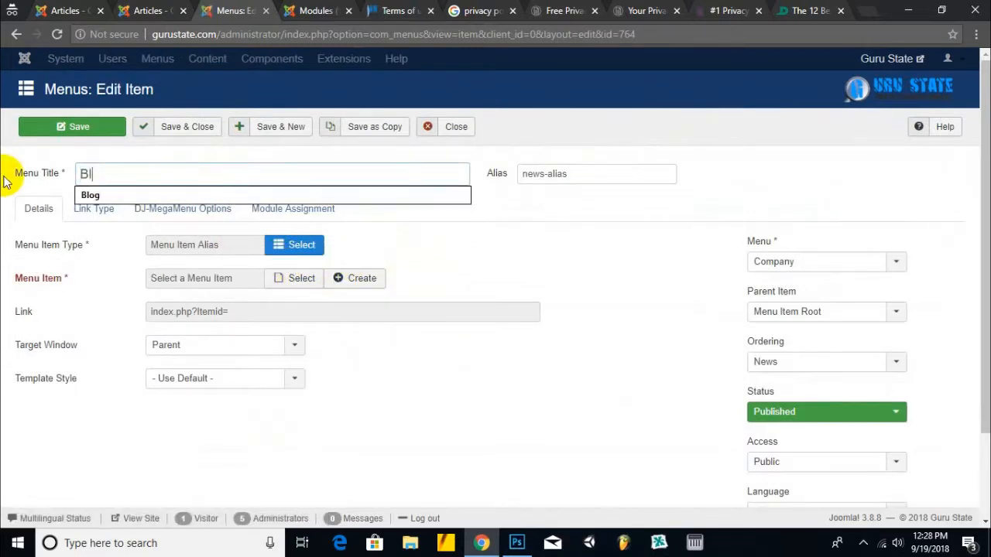
text(og)
key(Tab)
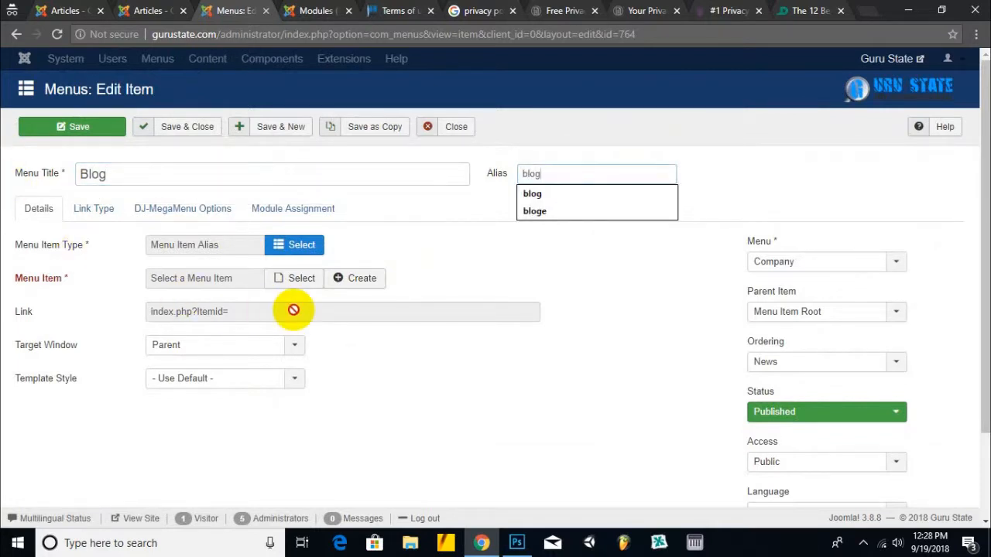
click(315, 246)
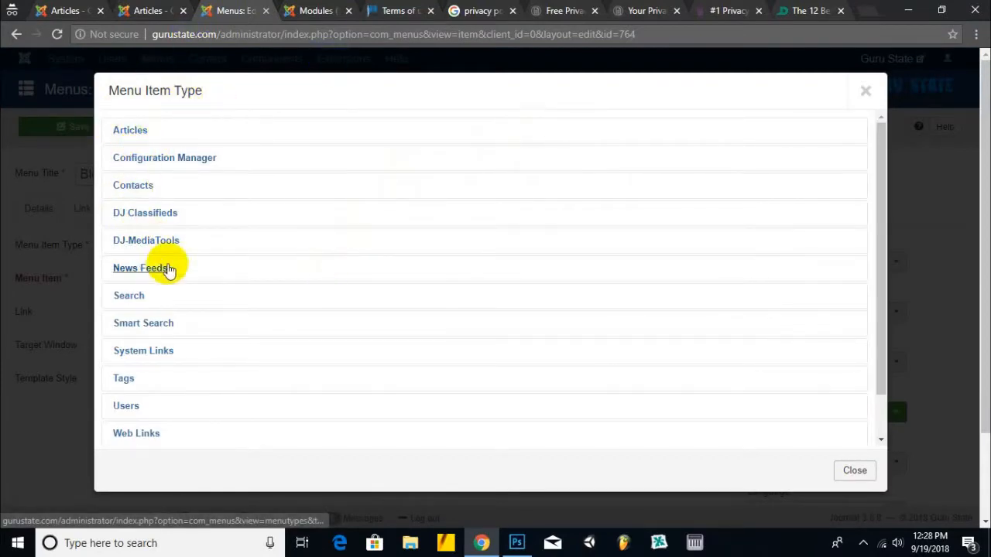
click(147, 352)
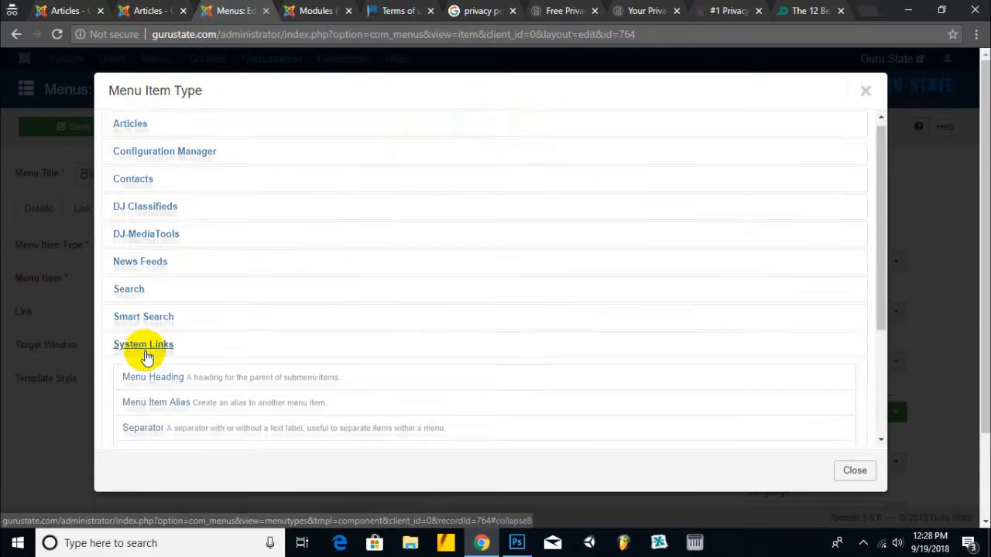
scroll(178, 361, down, 1)
click(132, 388)
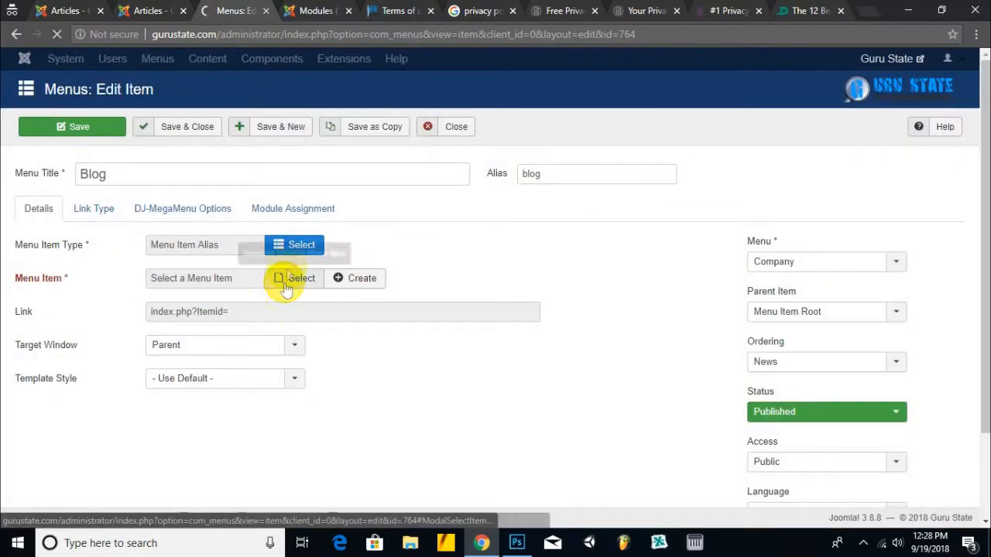
click(223, 277)
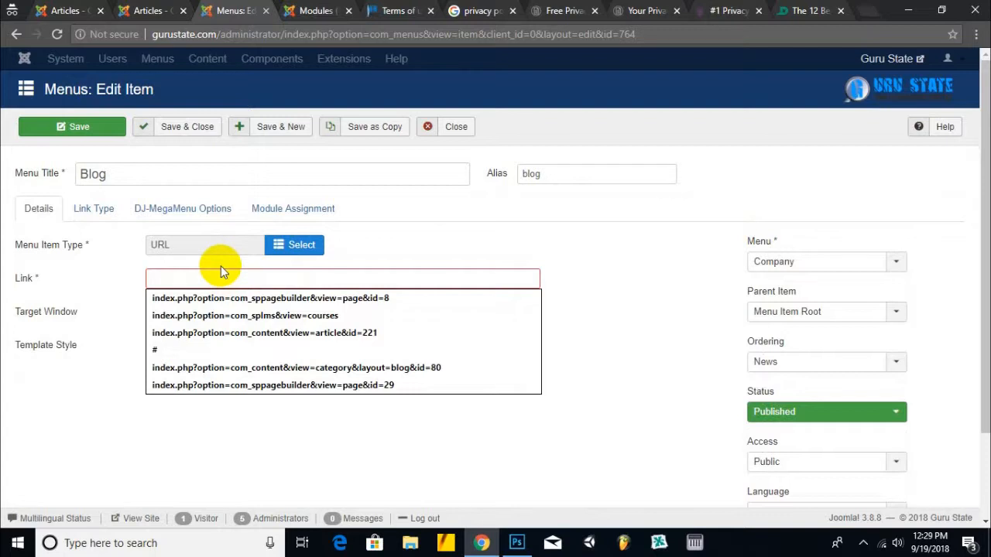
click(341, 9)
click(404, 10)
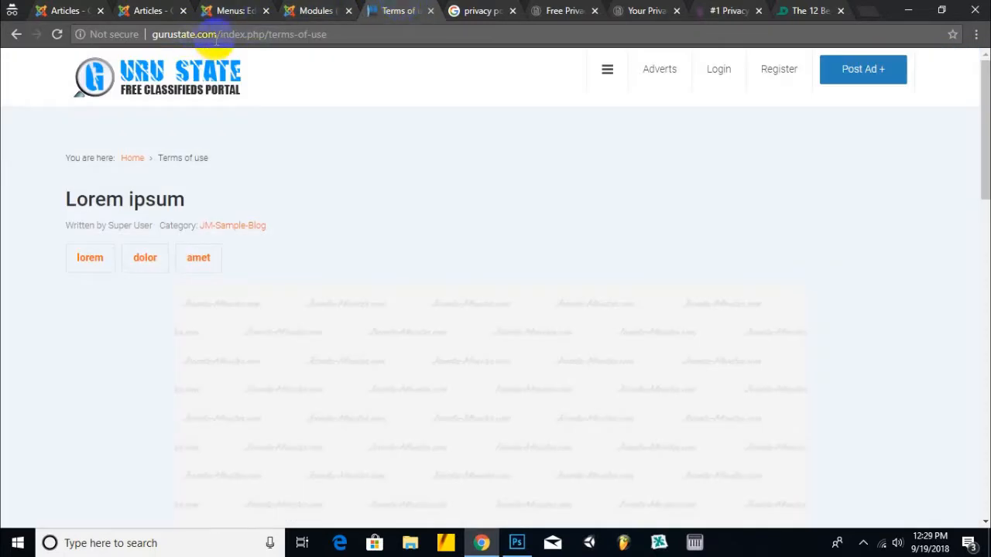
click(313, 9)
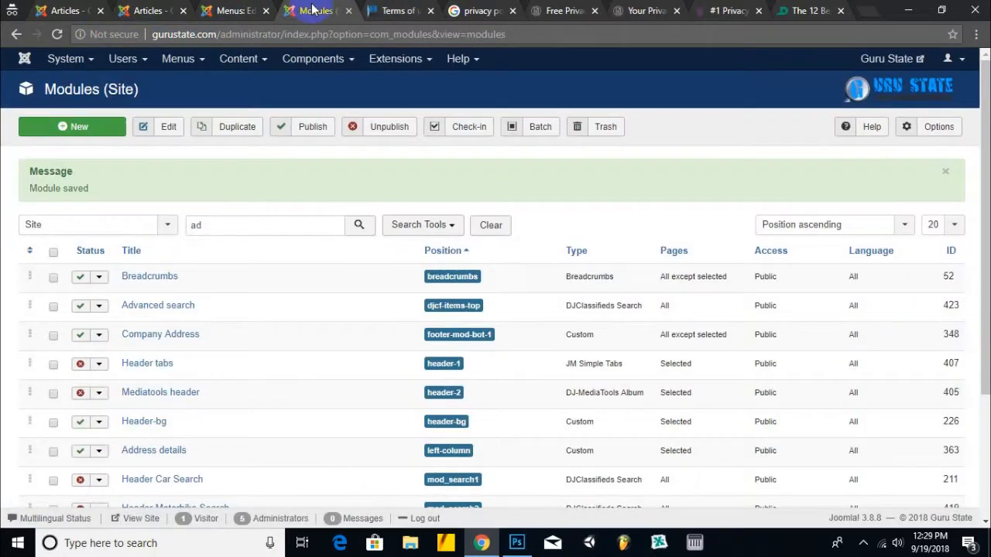
click(236, 10)
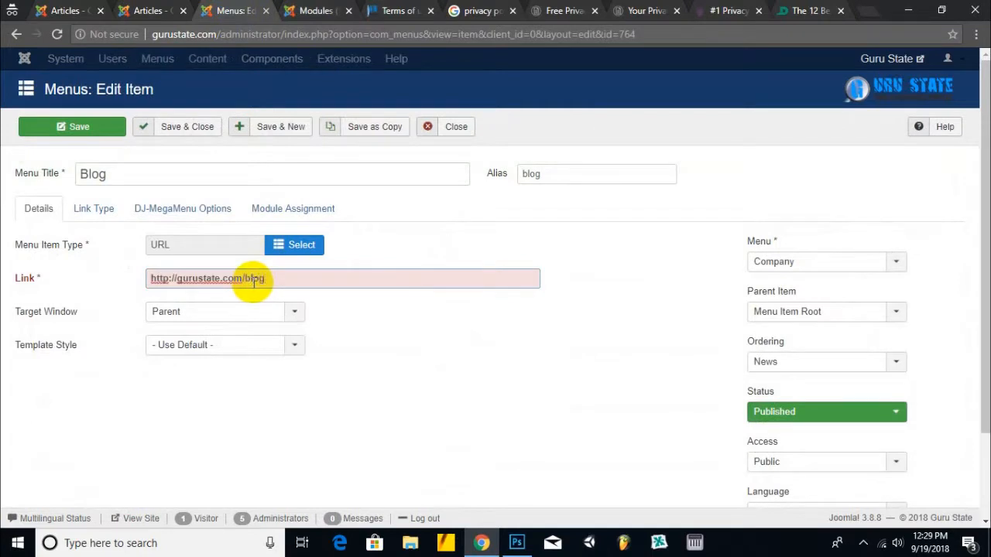
click(197, 128)
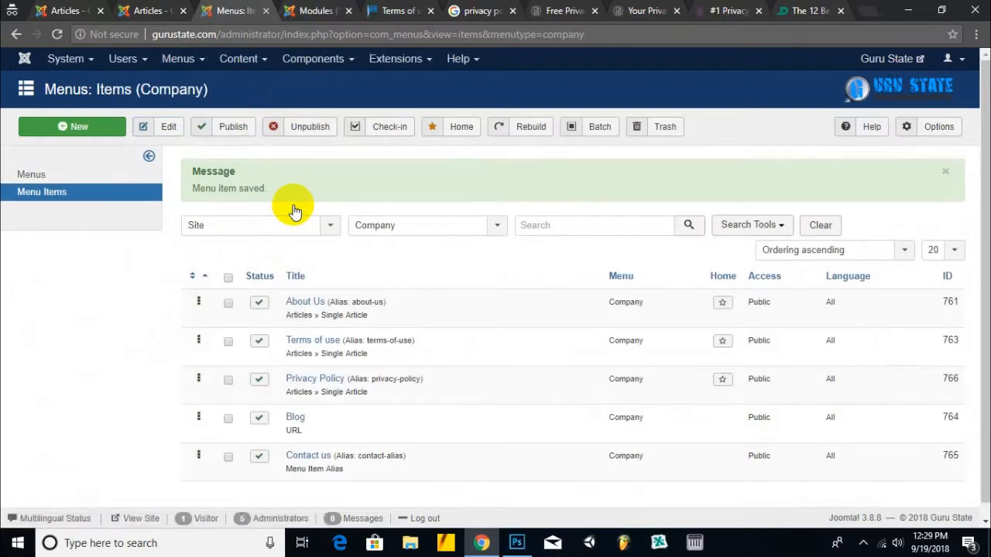
click(289, 455)
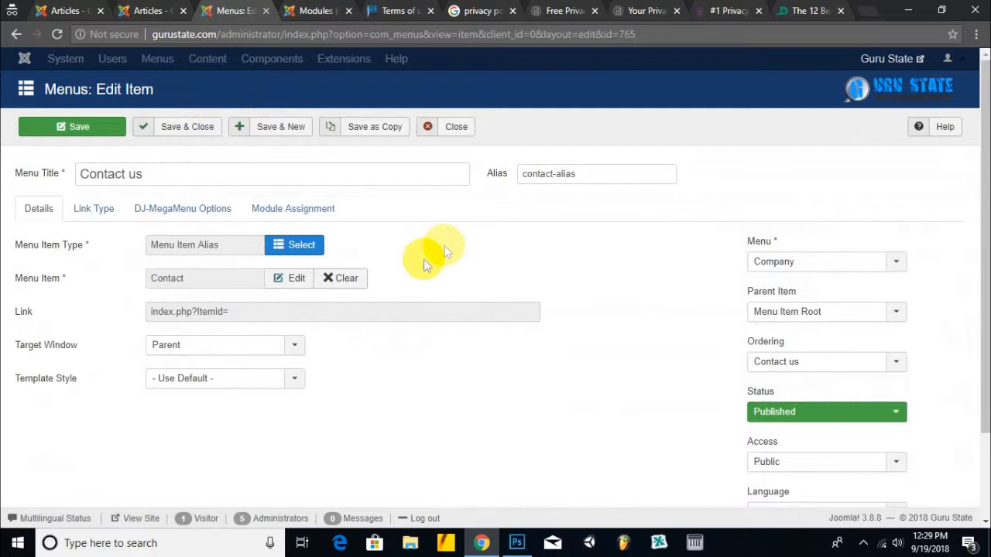
click(402, 10)
scroll(421, 308, down, 10)
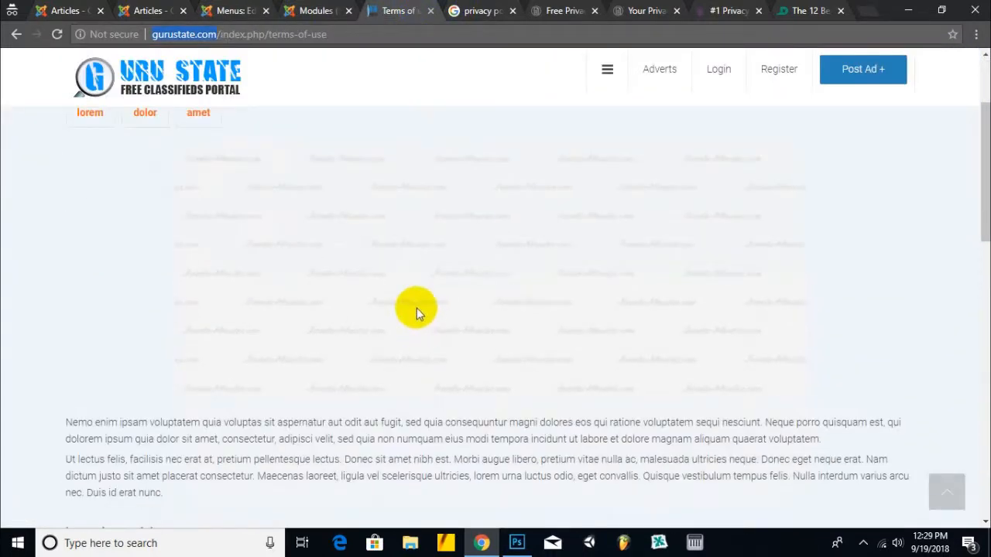
click(306, 333)
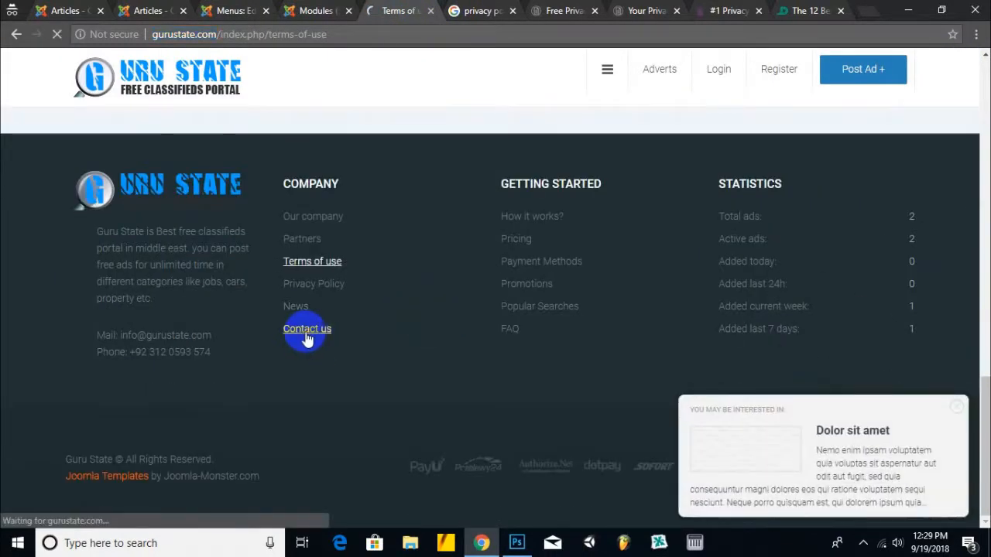
scroll(305, 331, down, 2)
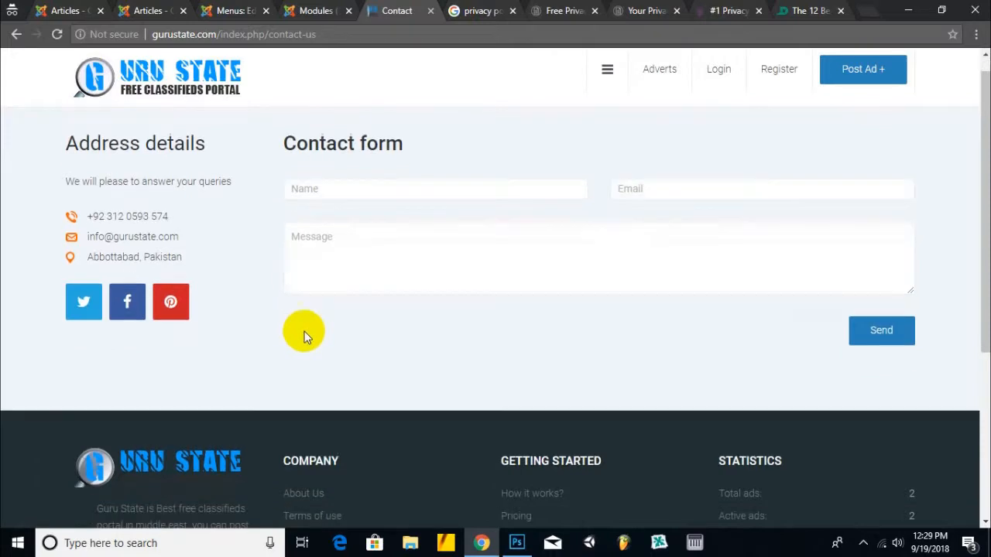
scroll(304, 331, up, 2)
scroll(335, 323, down, 3)
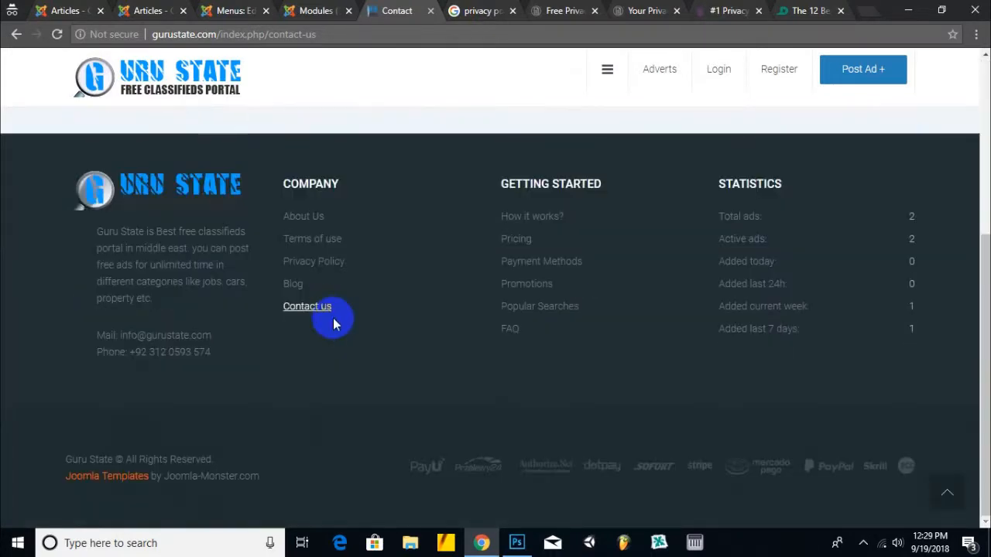
scroll(334, 321, up, 2)
scroll(334, 318, down, 2)
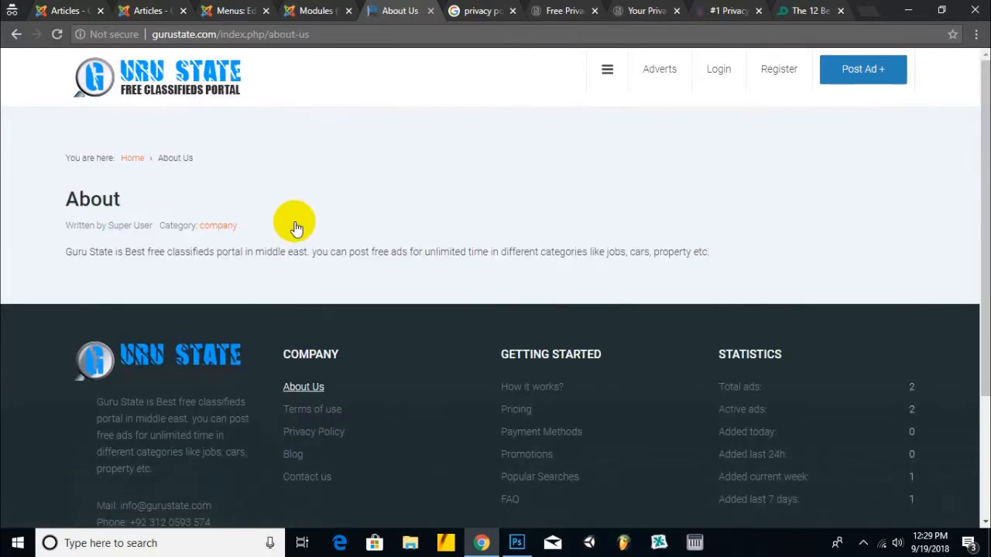
click(301, 409)
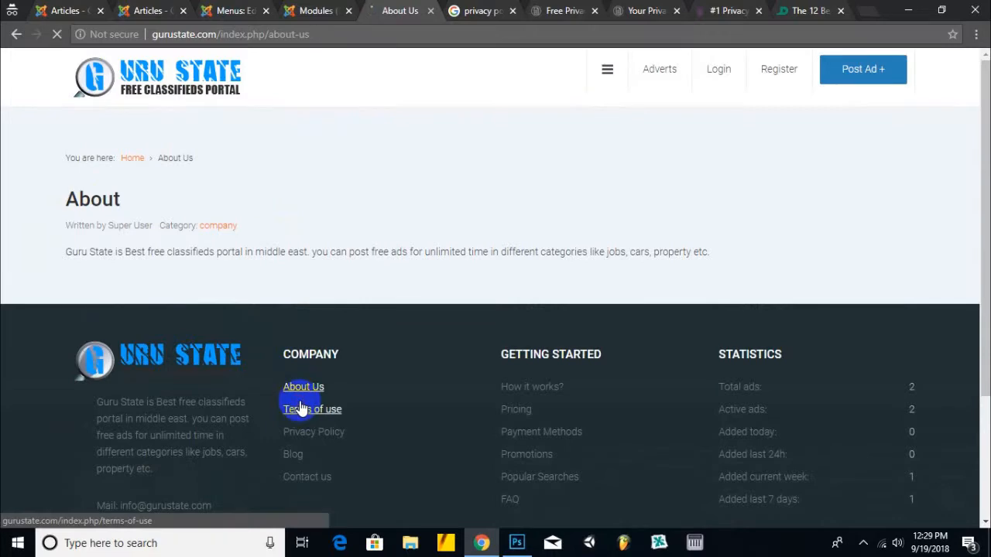
scroll(300, 400, down, 7)
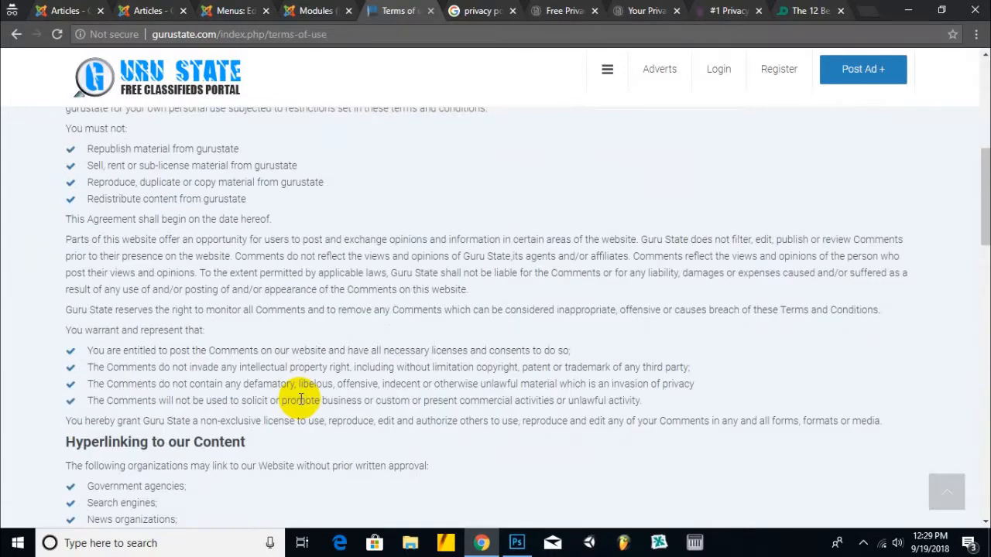
scroll(300, 397, down, 15)
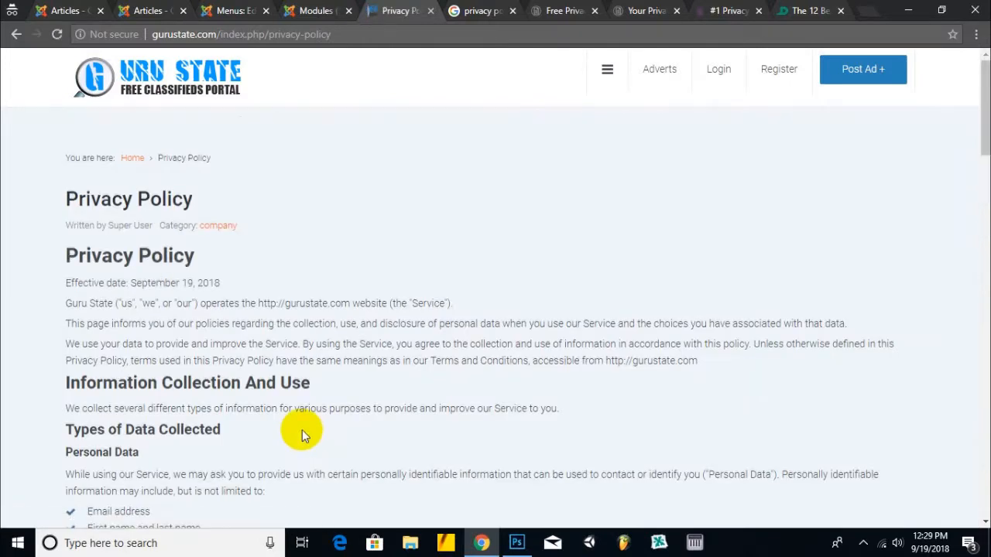
scroll(302, 428, down, 10)
scroll(301, 428, up, 10)
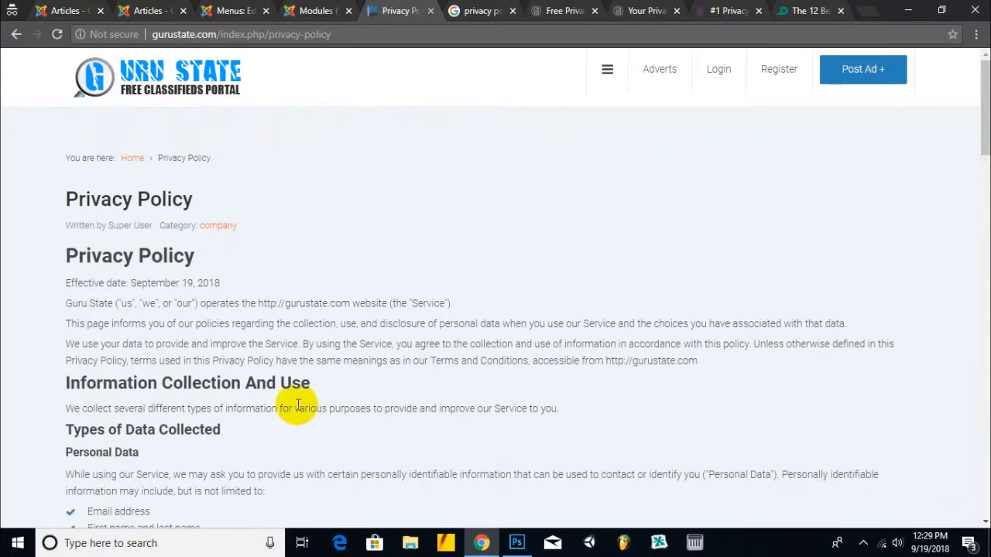
click(62, 224)
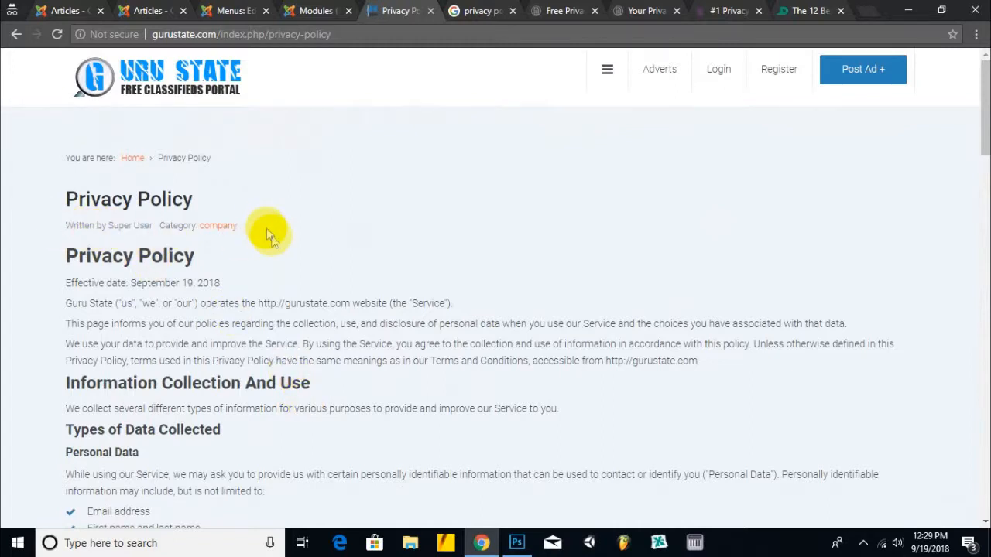
drag(238, 226, 166, 225)
click(232, 11)
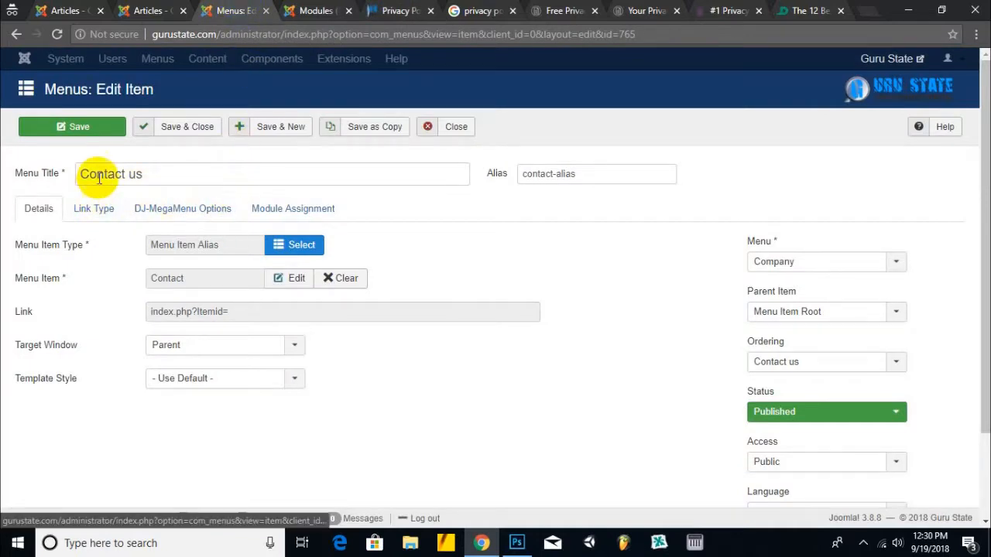
click(192, 126)
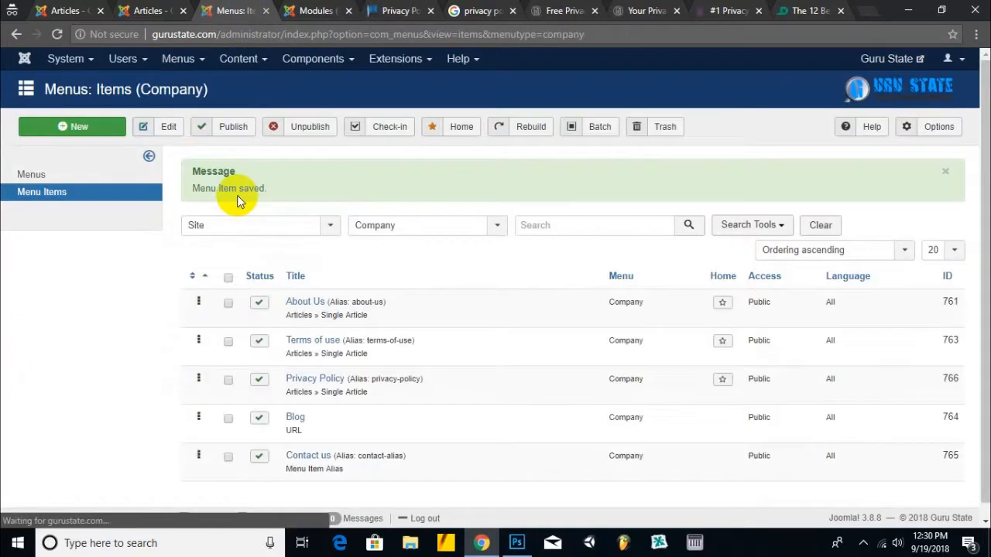
scroll(340, 285, down, 1)
- Open the About Us, Terms of use and Privacy Policy items in separate tabs
right_click(313, 288)
click(336, 298)
right_click(297, 331)
click(328, 338)
right_click(305, 370)
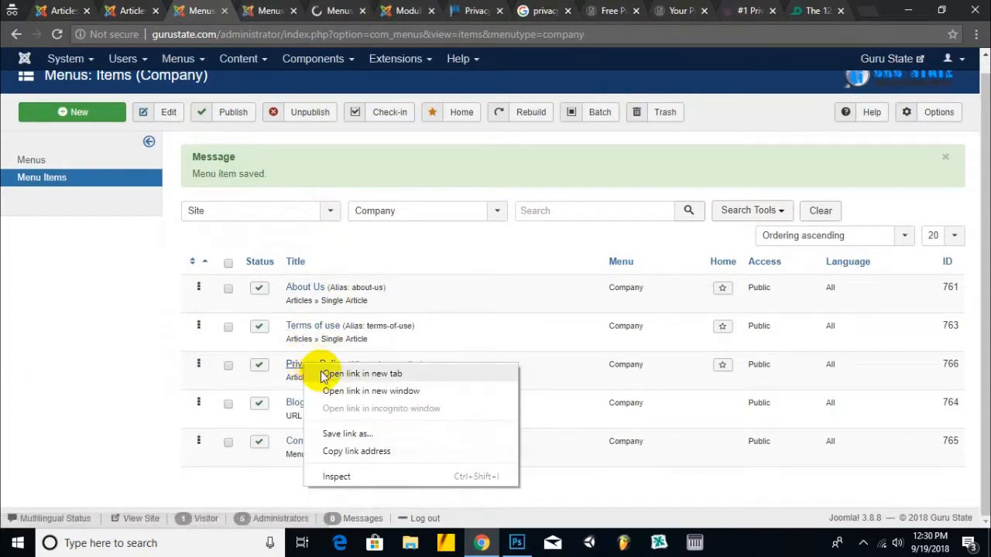
click(327, 375)
- On About Us, set Show Category and Show Author to Hide, Link Author to No, and save
click(266, 8)
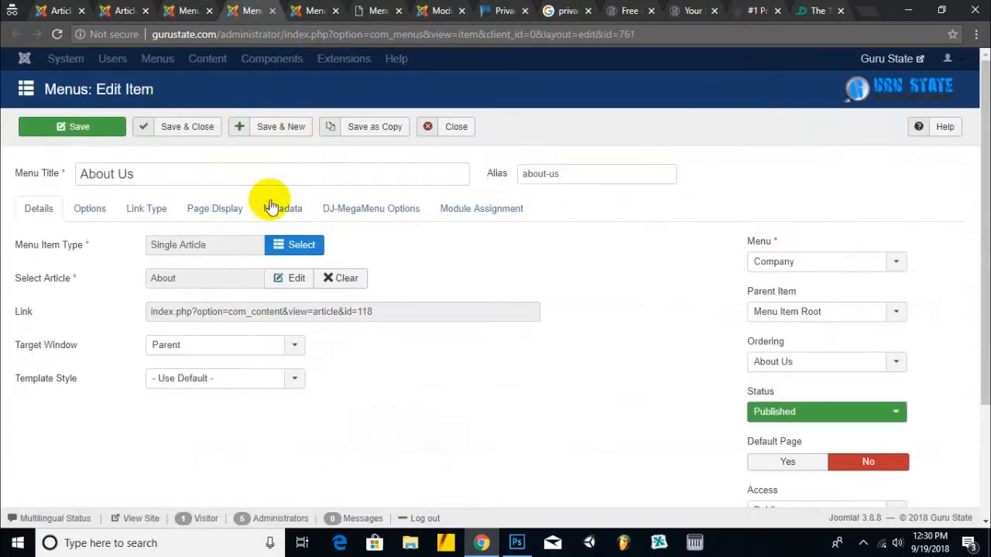
click(89, 208)
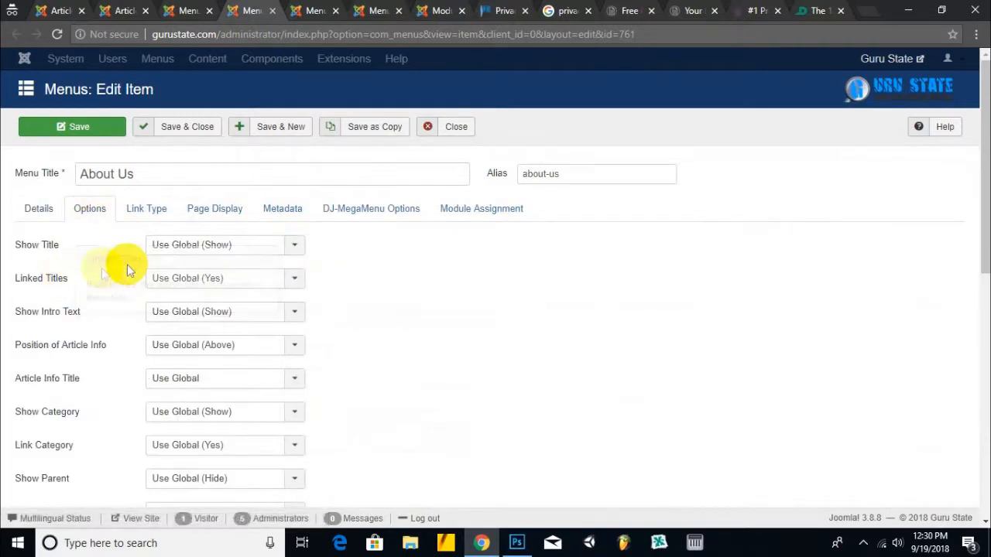
scroll(104, 308, down, 1)
click(190, 338)
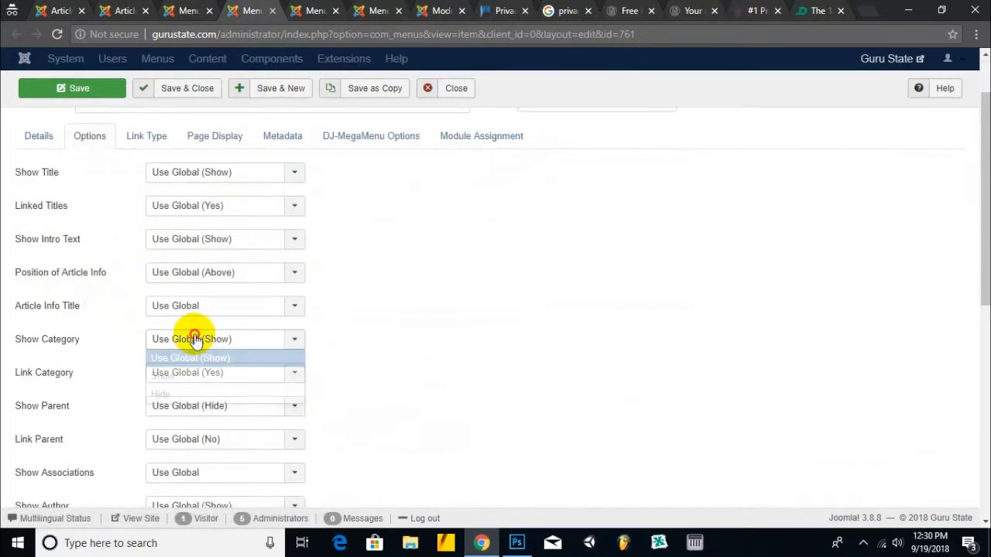
click(166, 393)
scroll(375, 271, down, 1)
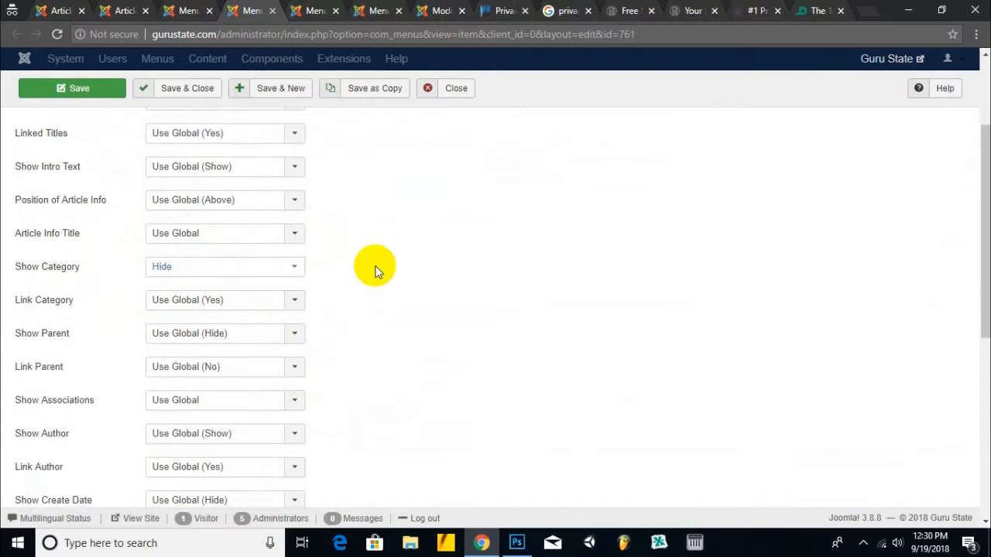
click(235, 433)
click(214, 488)
click(193, 466)
click(168, 523)
click(200, 91)
- On Terms of use, set Show Category and Show Author to Hide and Link Author to No
key(ctrl+Tab)
click(92, 210)
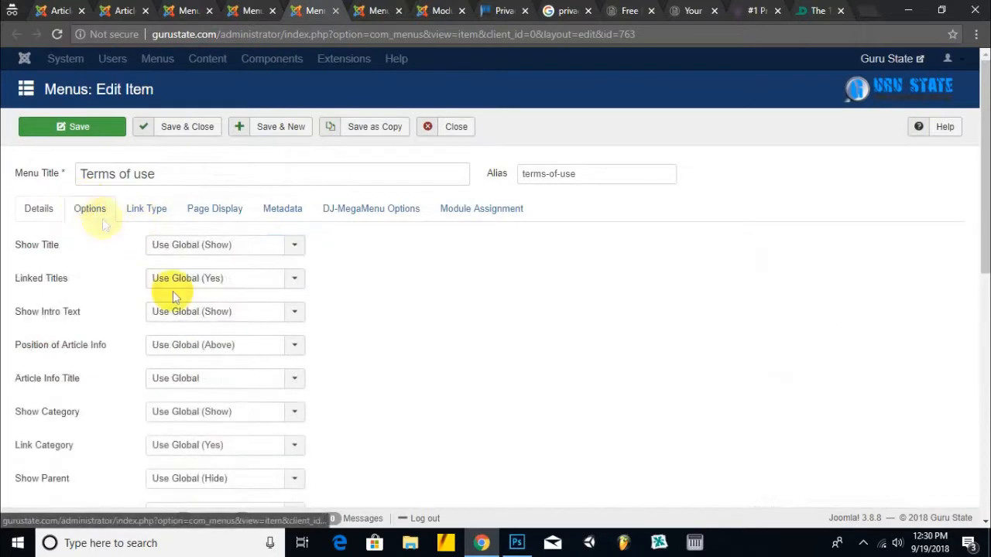
click(203, 412)
click(190, 468)
scroll(116, 410, down, 1)
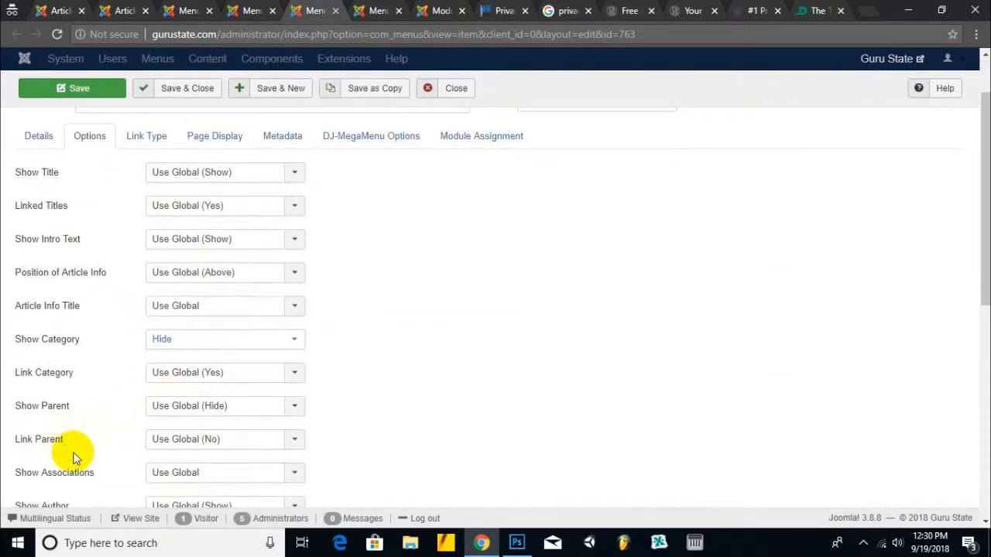
scroll(62, 445, down, 2)
click(209, 360)
click(188, 416)
click(210, 395)
click(186, 448)
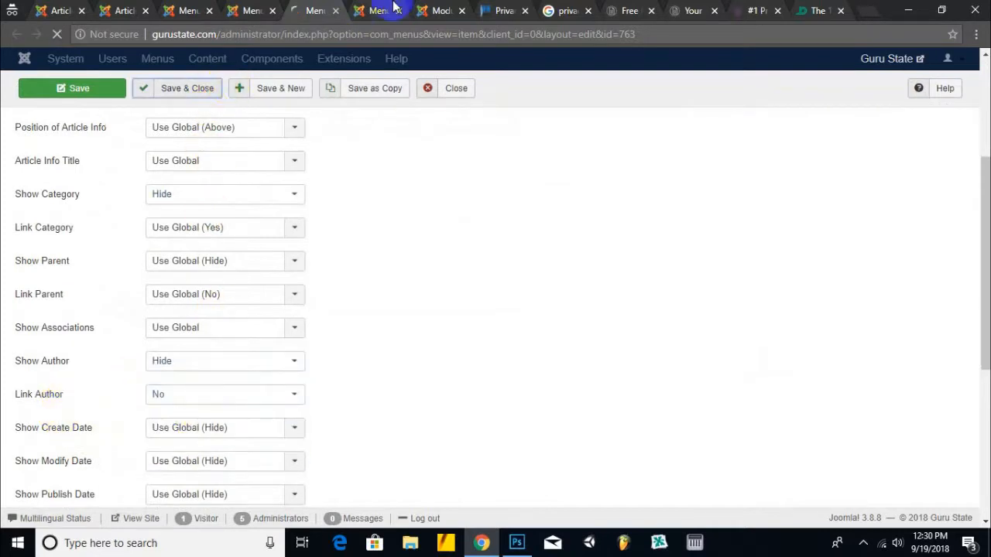
- Give Privacy Policy the same Hide/Hide/No settings, save it, and view the live page
click(392, 8)
click(89, 209)
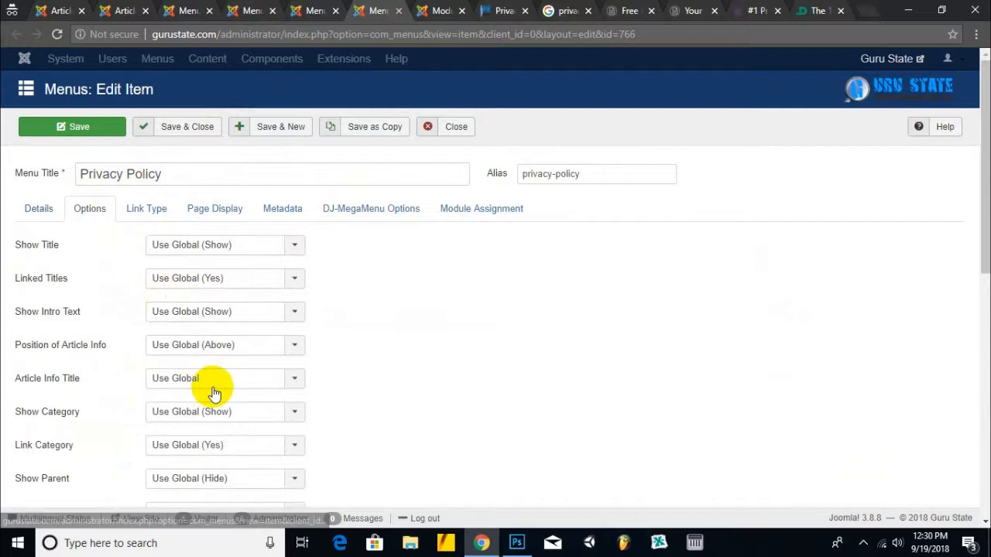
click(178, 414)
click(170, 467)
scroll(205, 426, down, 1)
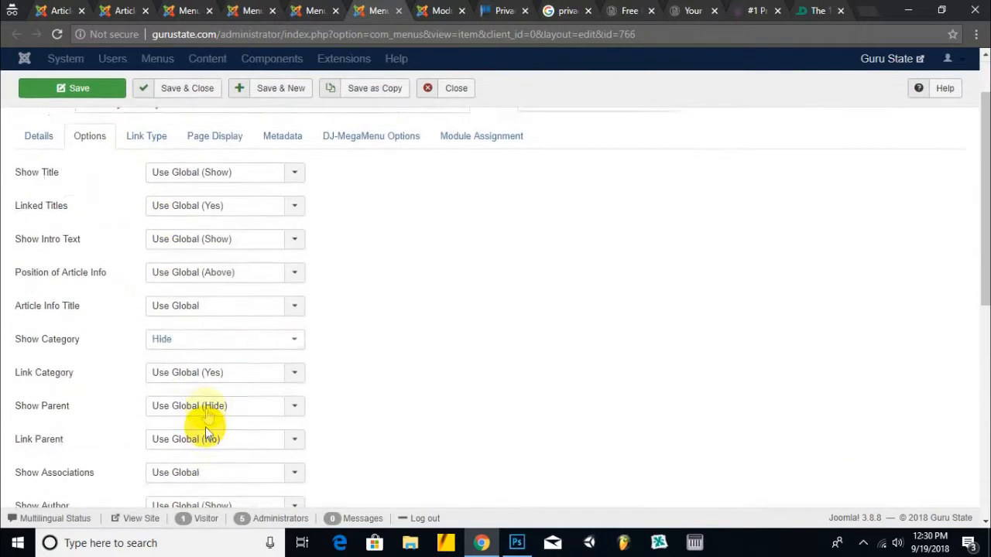
scroll(103, 387, down, 2)
click(203, 362)
click(201, 415)
click(212, 390)
click(193, 451)
click(205, 88)
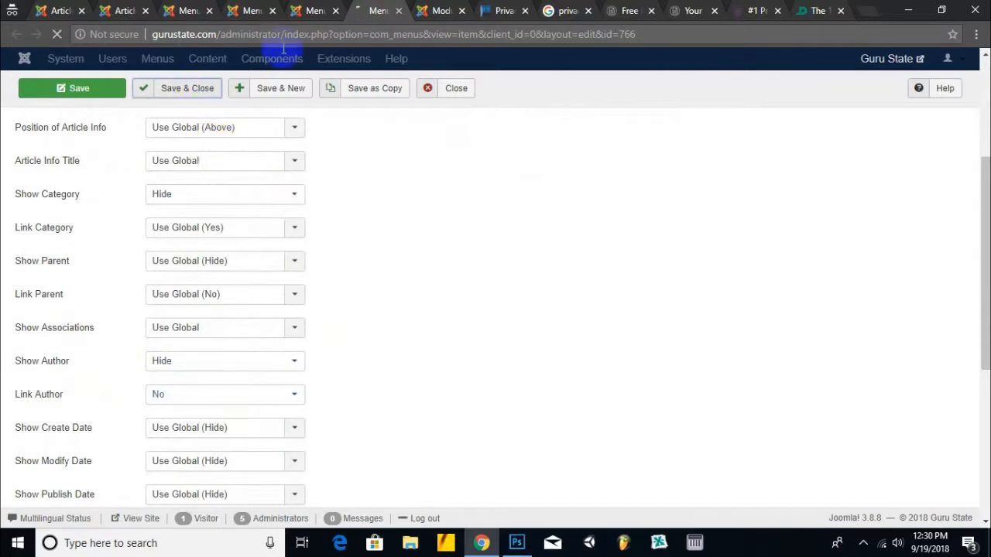
click(438, 11)
click(499, 10)
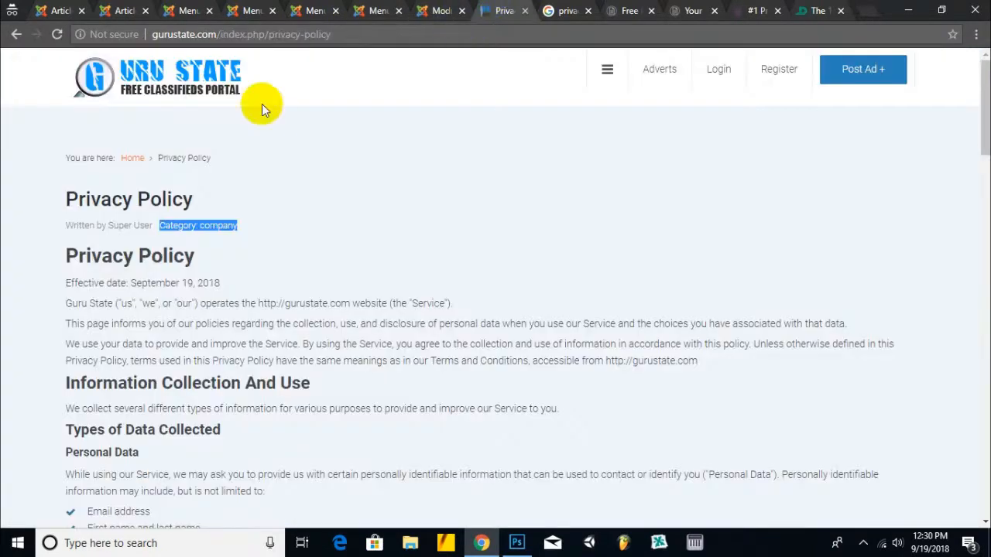
- Review the live footer's Company, Getting Started and Statistics columns, then return to the Company menu items
click(184, 80)
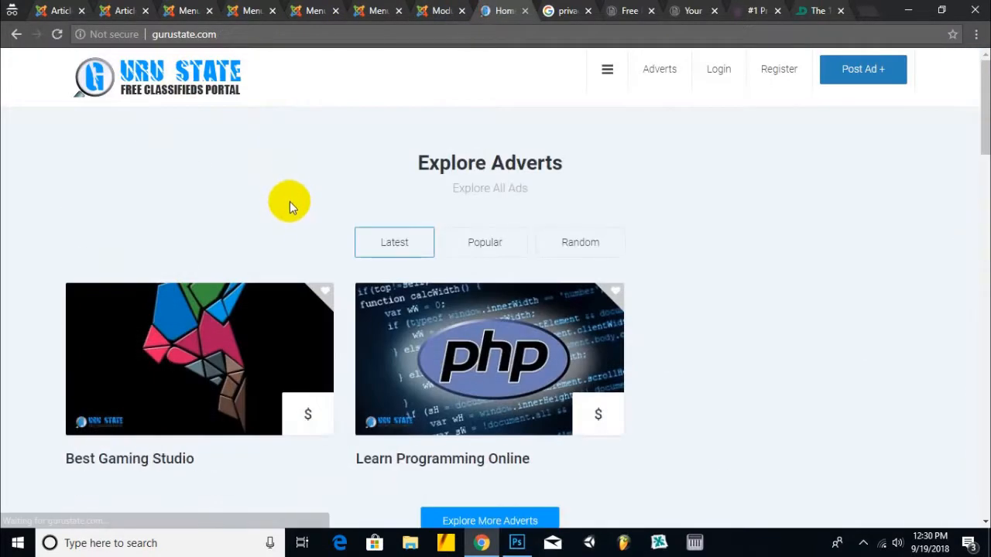
scroll(283, 186, down, 5)
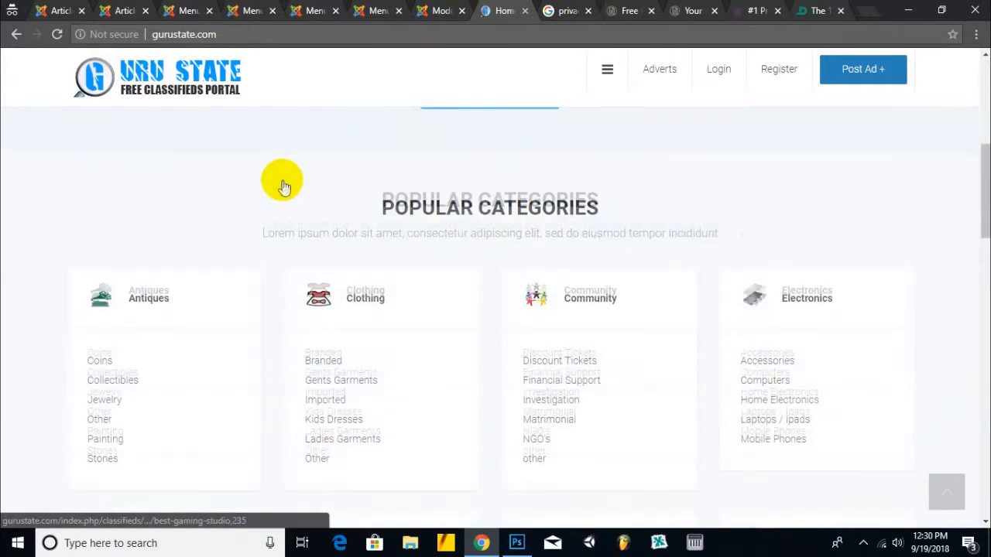
scroll(283, 186, down, 10)
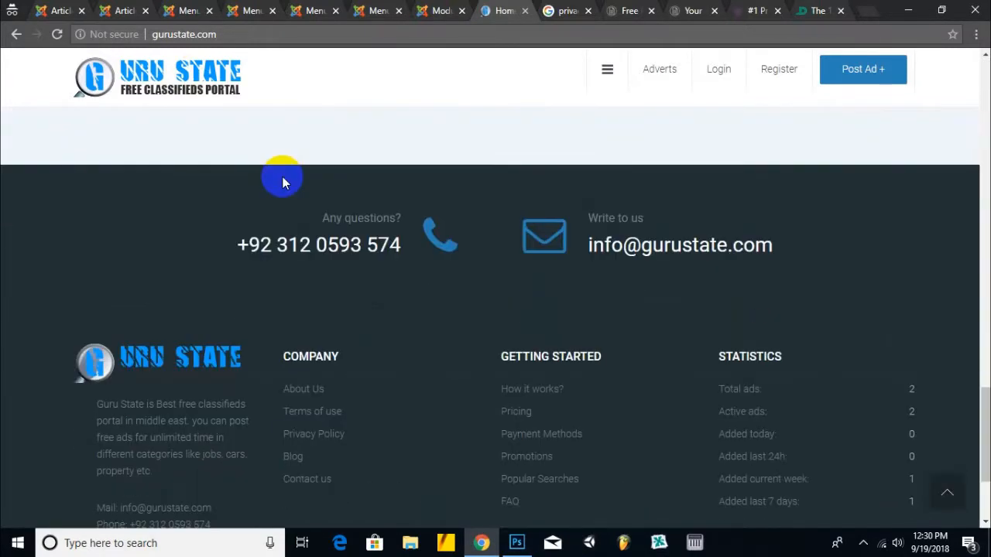
scroll(284, 183, down, 3)
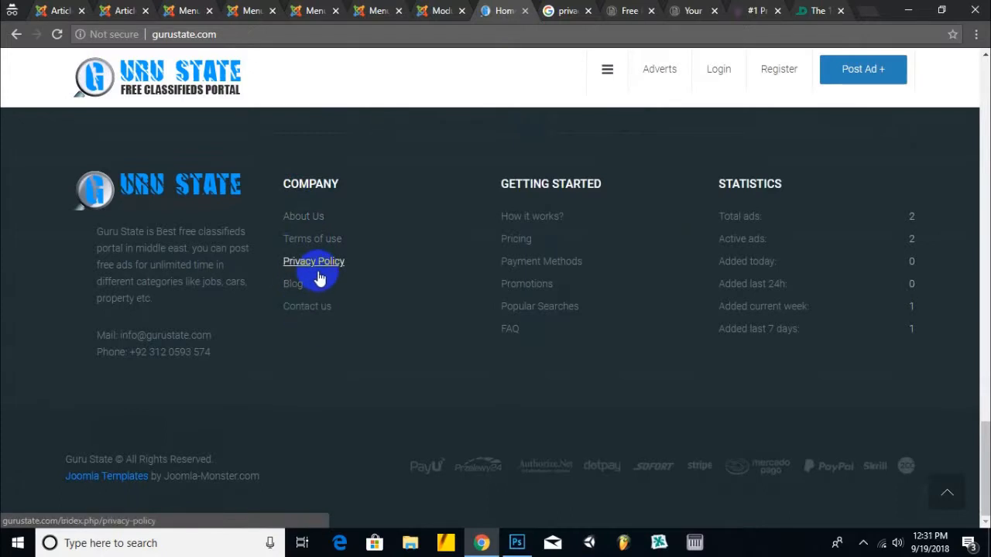
drag(504, 182, 586, 185)
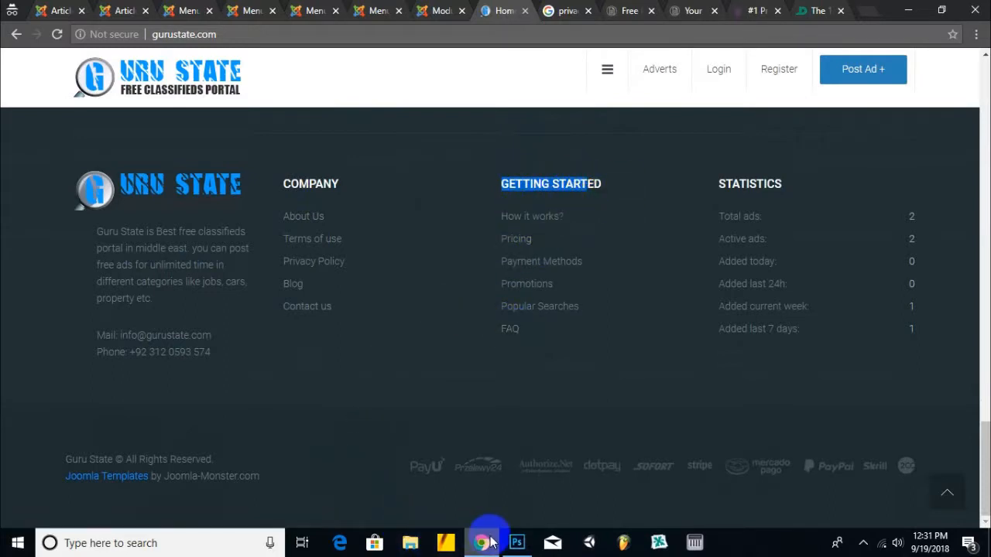
click(333, 8)
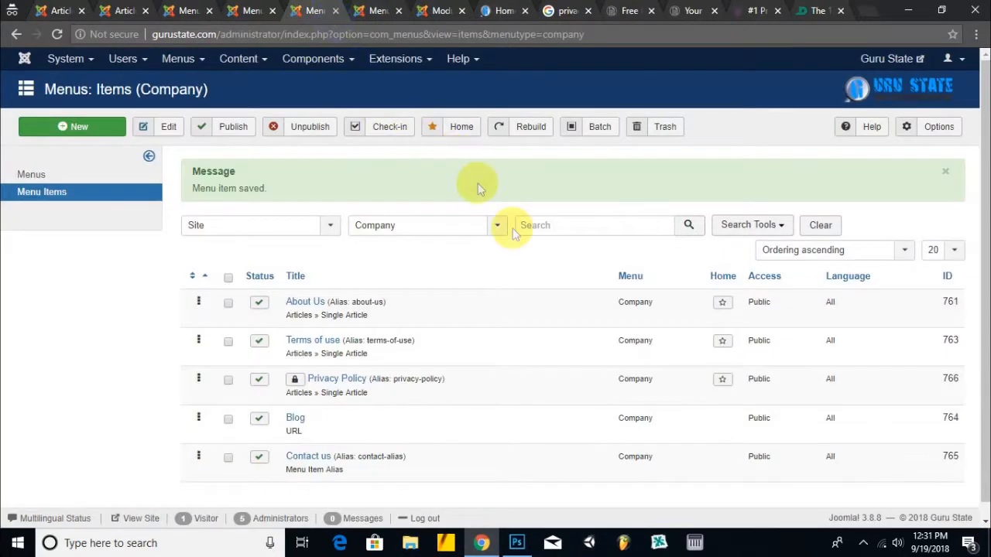
- Filter menu items to the Getting Started menu and select all of its items
click(863, 542)
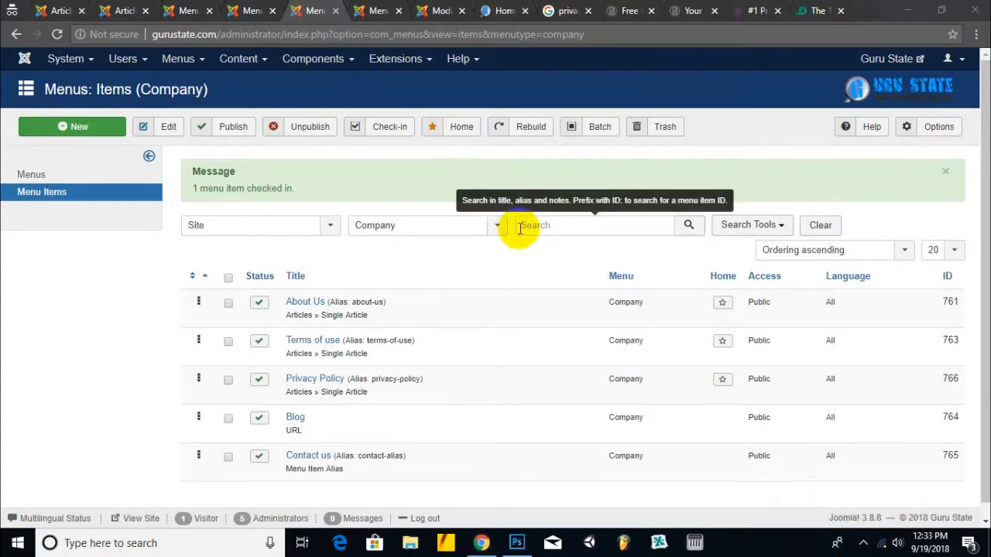
click(406, 225)
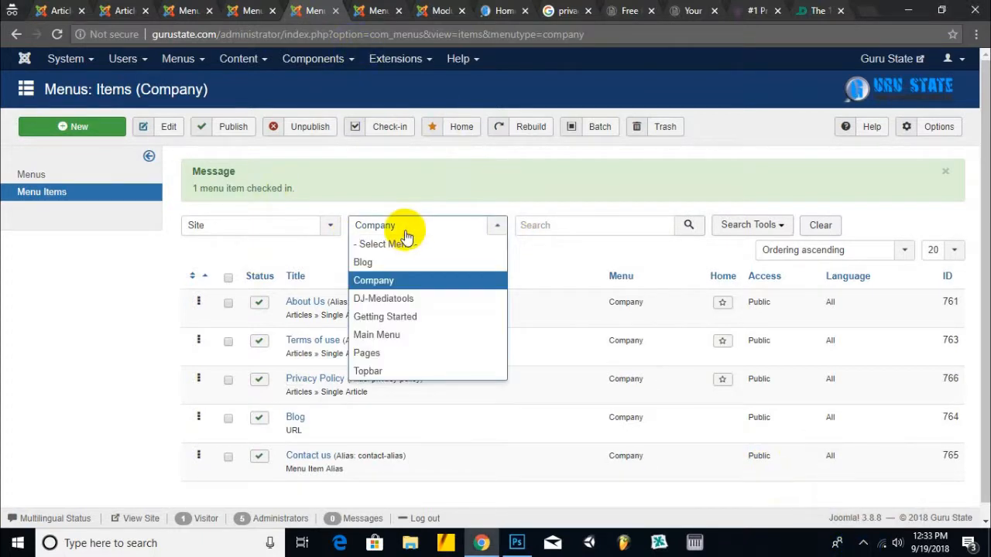
click(402, 317)
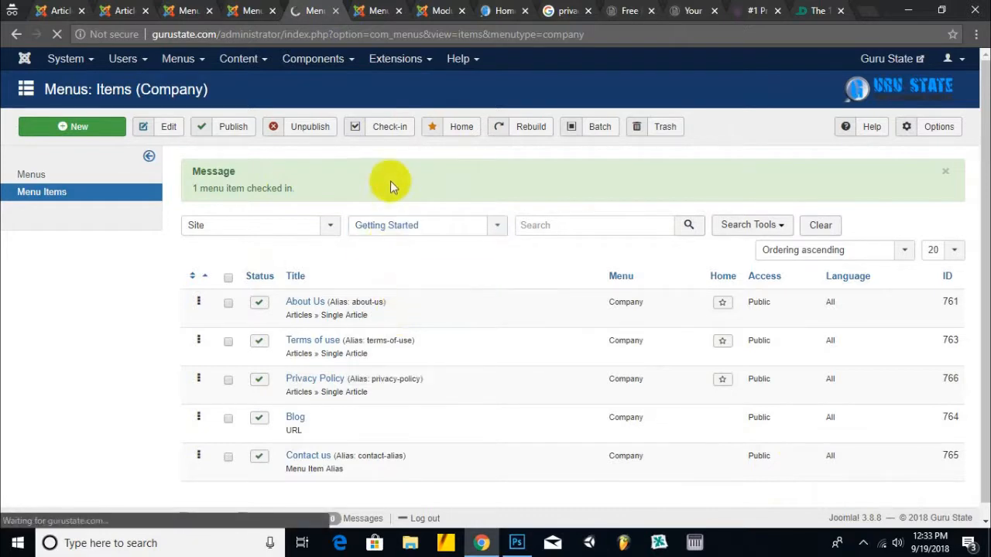
click(230, 222)
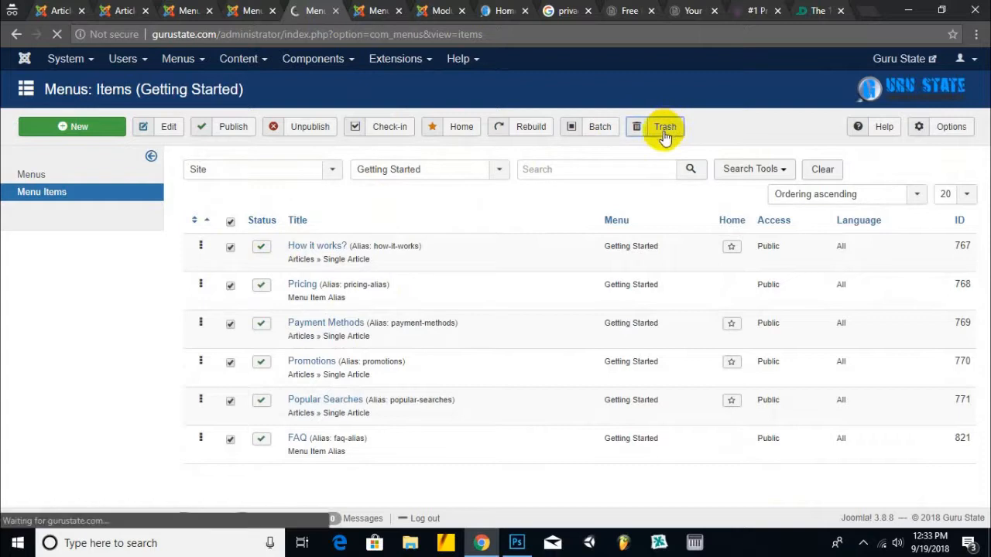
- Delete the emptied Getting Started menu, then open the Pages menu's items
click(28, 174)
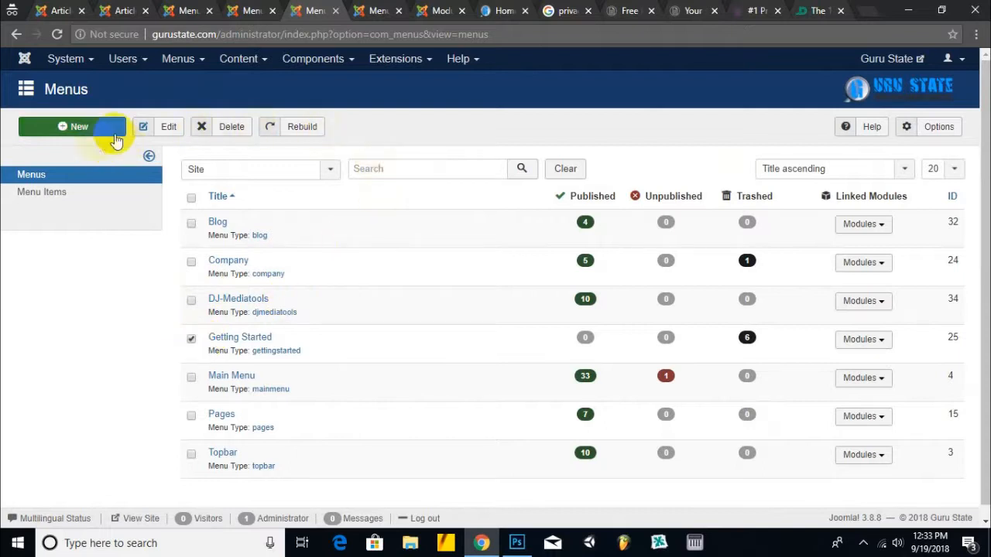
click(232, 126)
click(557, 144)
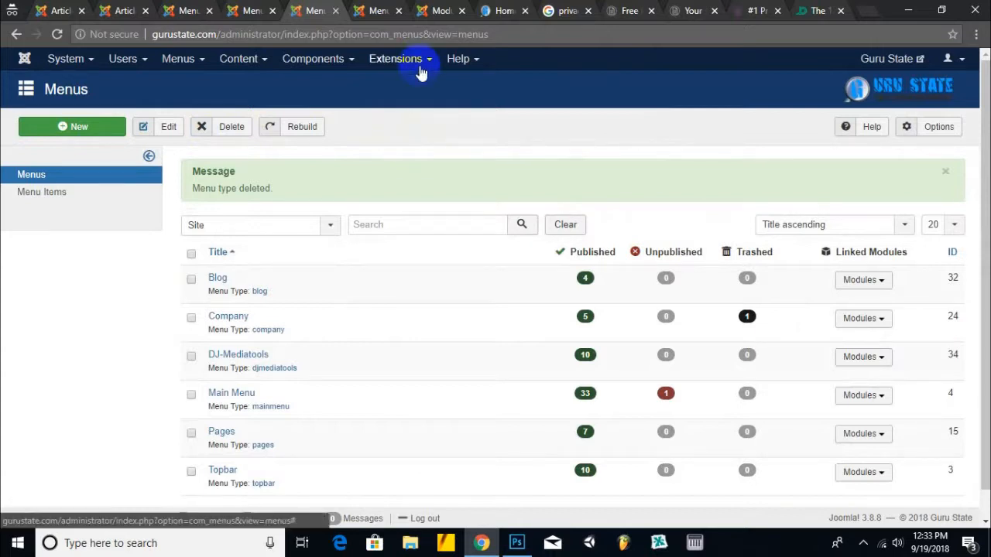
scroll(281, 287, down, 1)
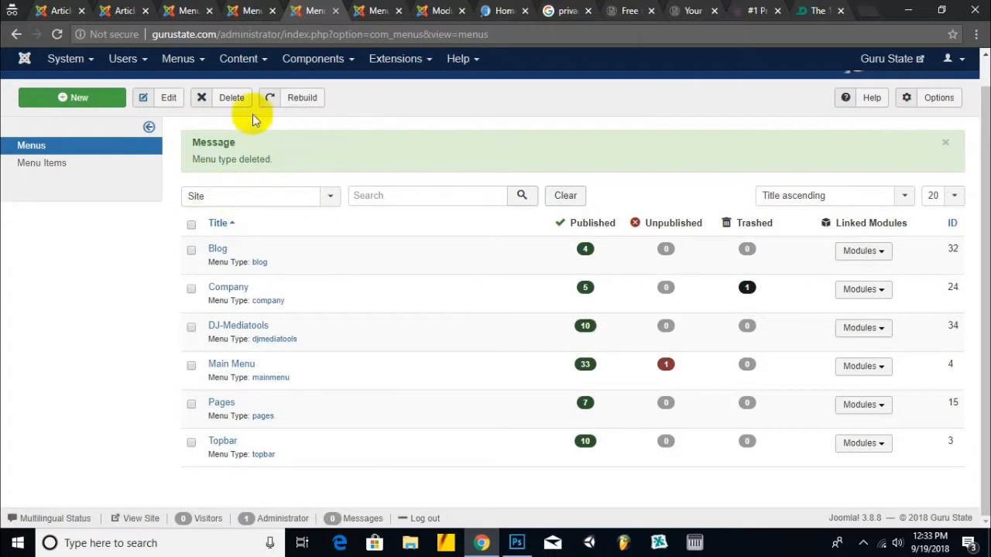
click(205, 66)
click(414, 134)
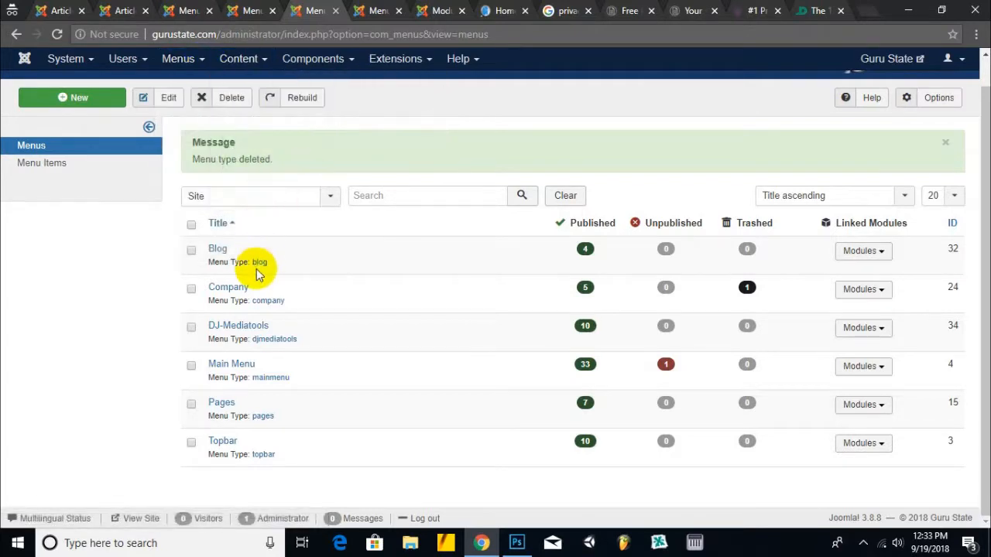
click(221, 403)
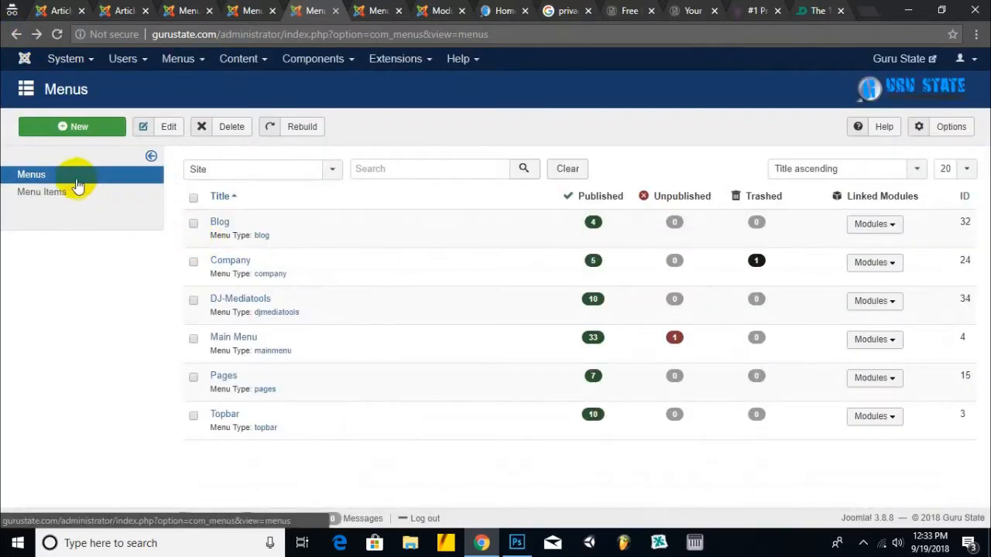
- Create a site menu with title, menu type and description all 'Partners', and save it
click(76, 130)
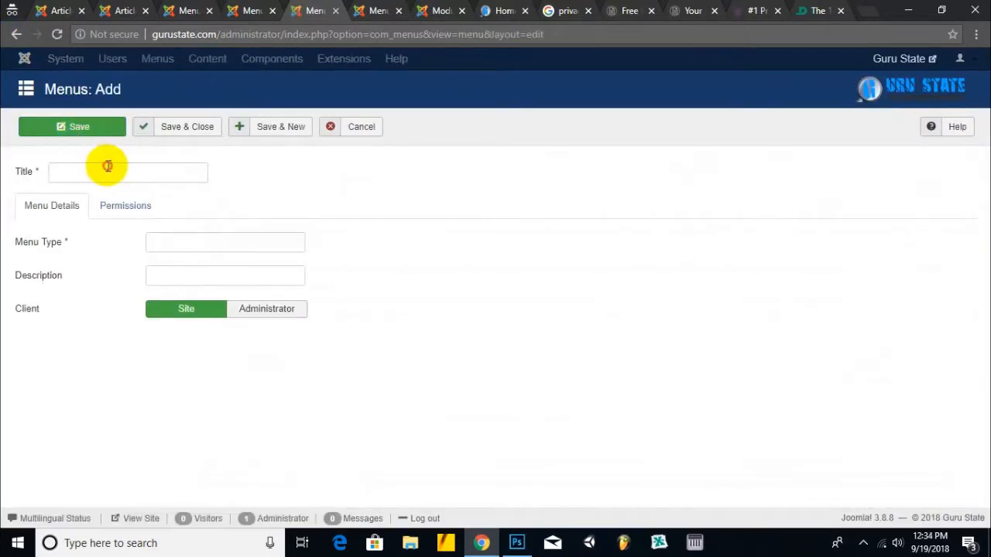
click(108, 169)
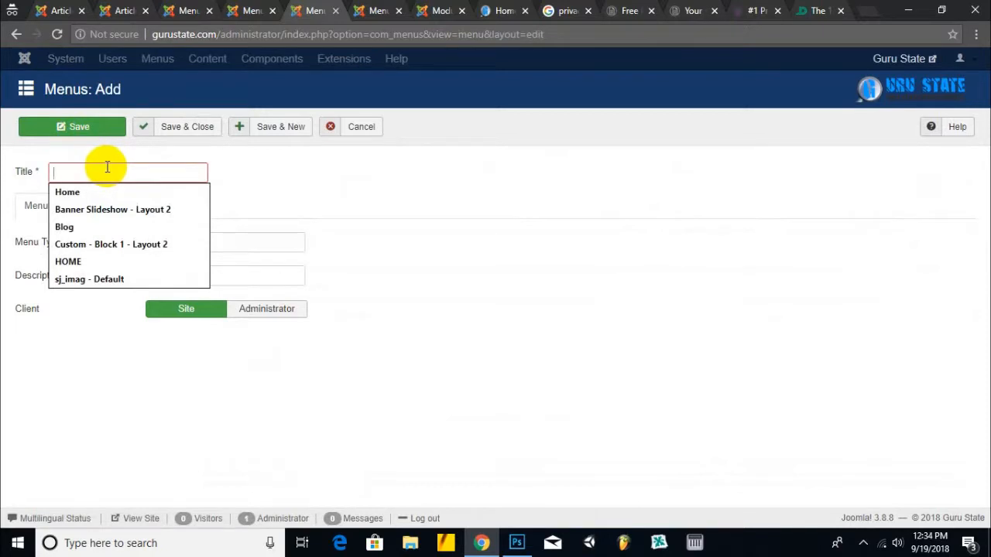
text(Partners)
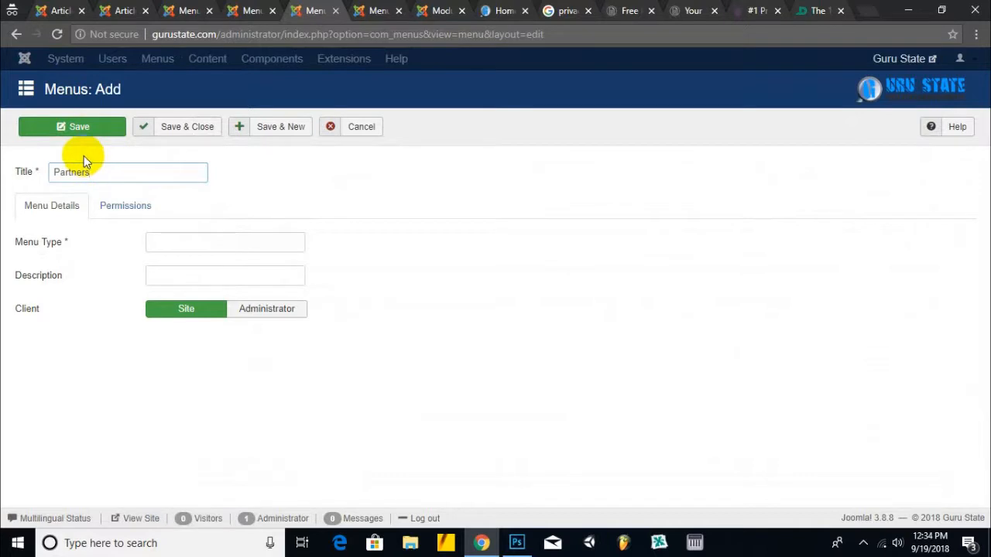
click(189, 241)
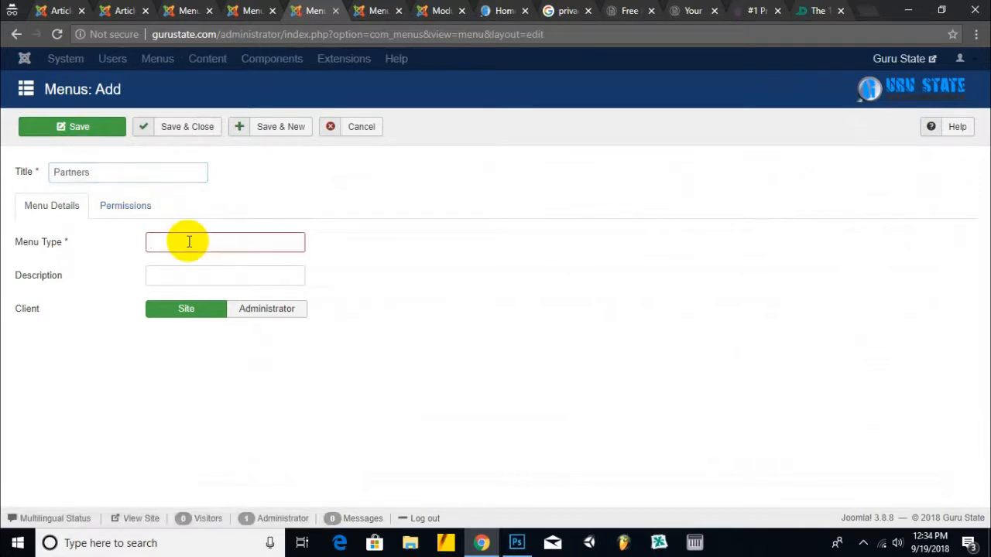
text(Partners)
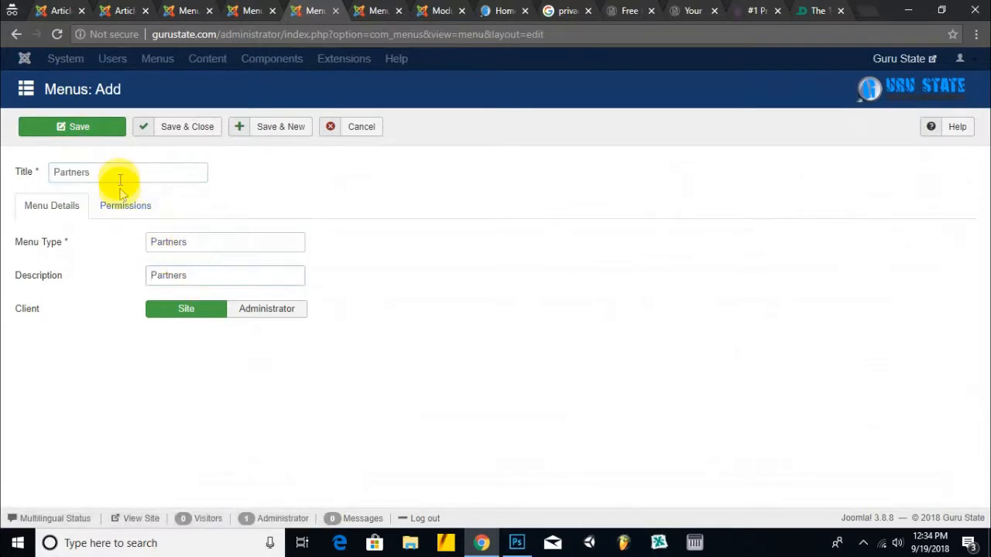
click(176, 128)
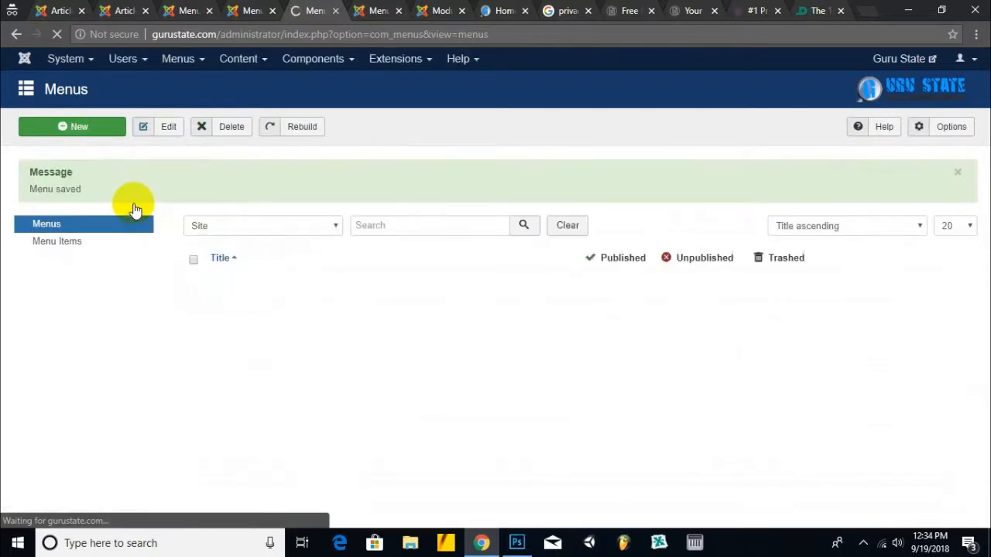
click(67, 196)
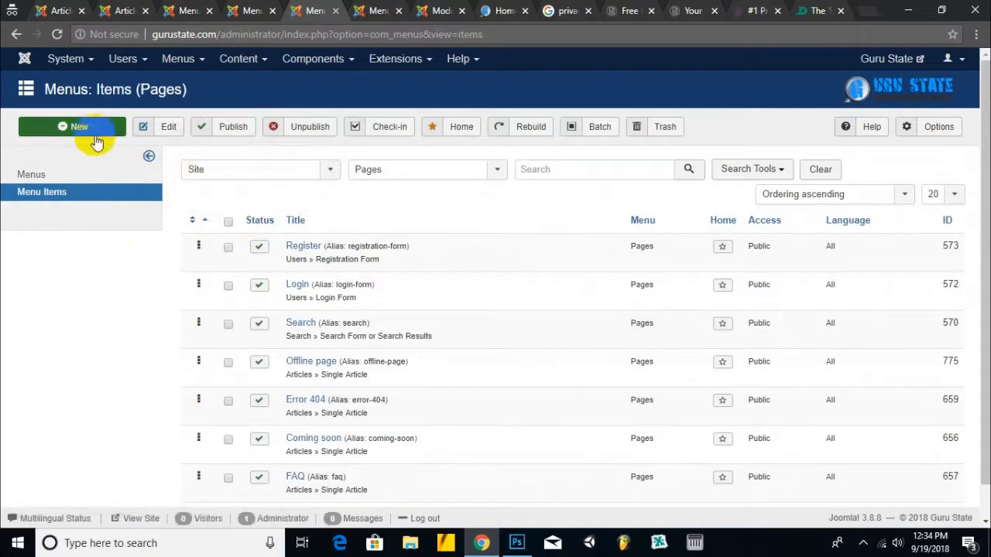
click(399, 180)
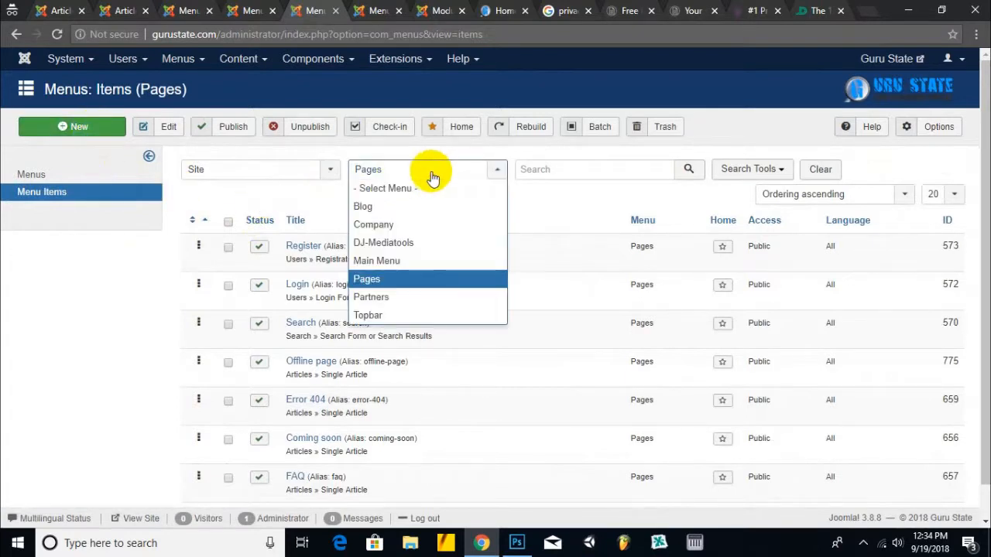
click(428, 295)
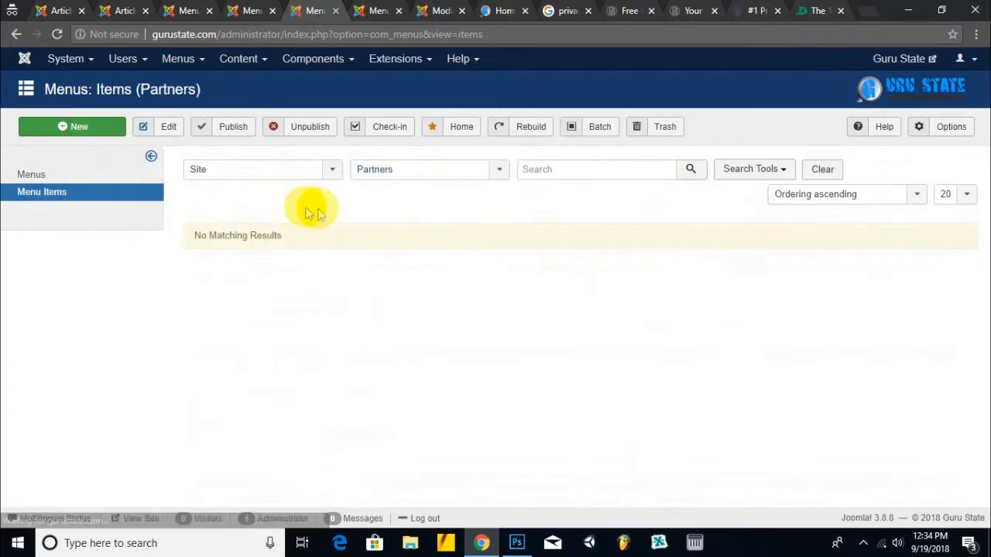
click(100, 128)
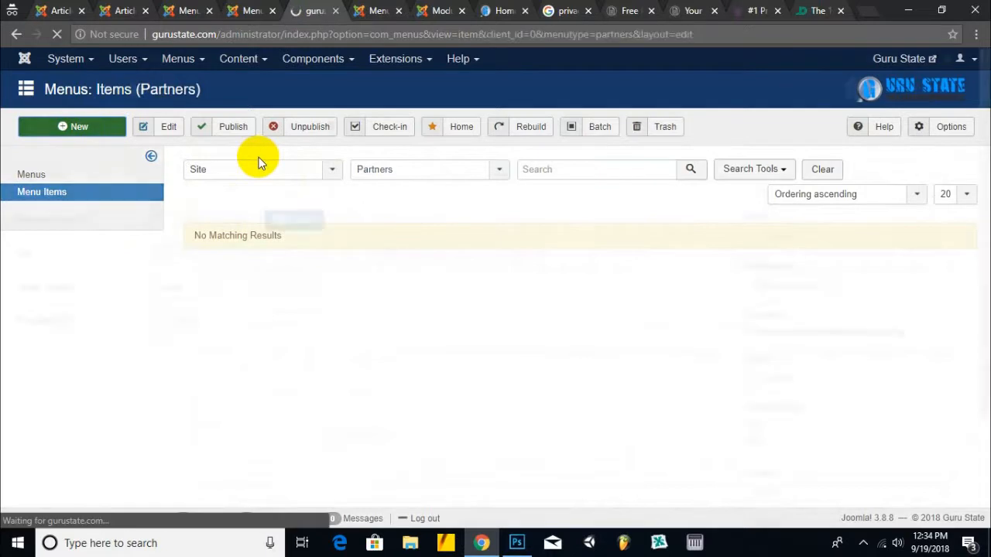
click(280, 248)
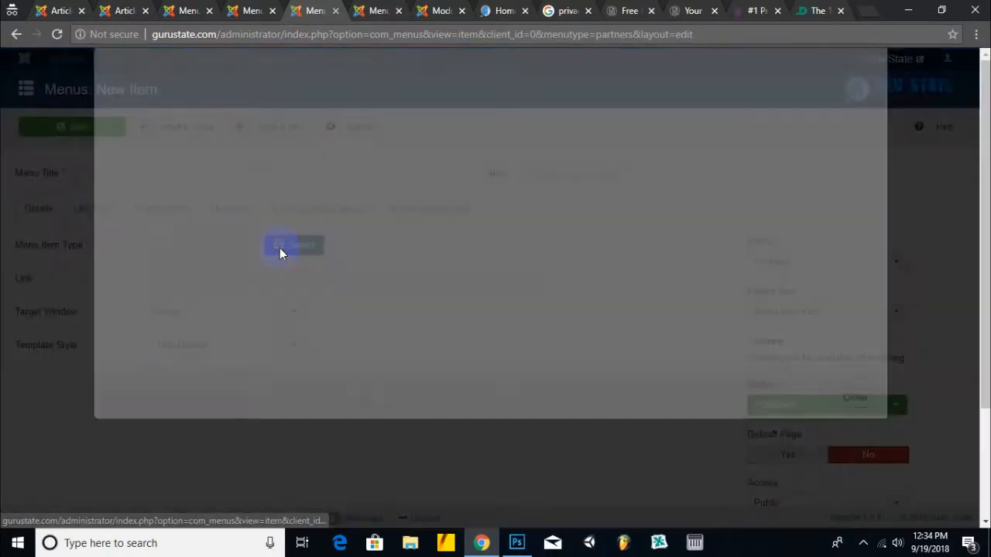
click(141, 354)
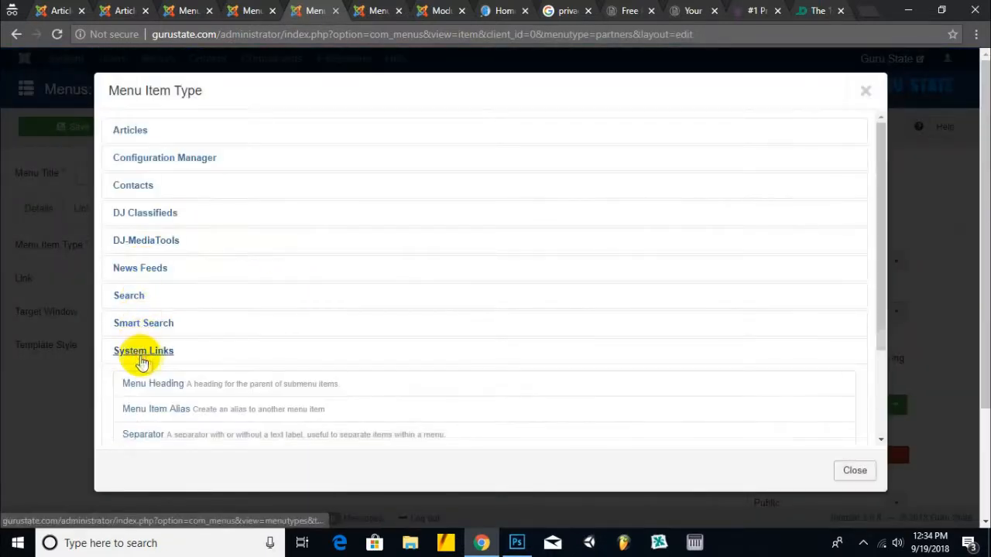
scroll(166, 367, down, 2)
click(133, 317)
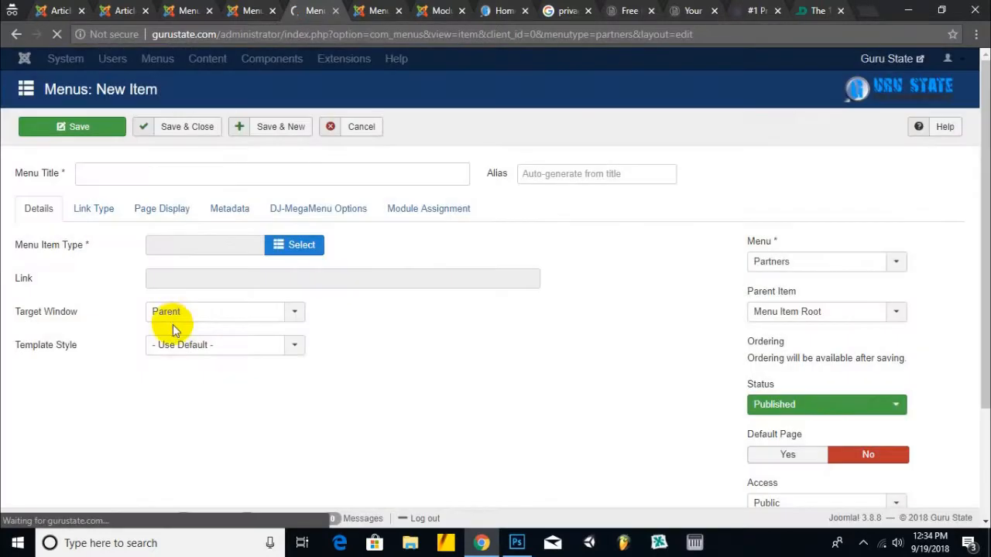
click(252, 279)
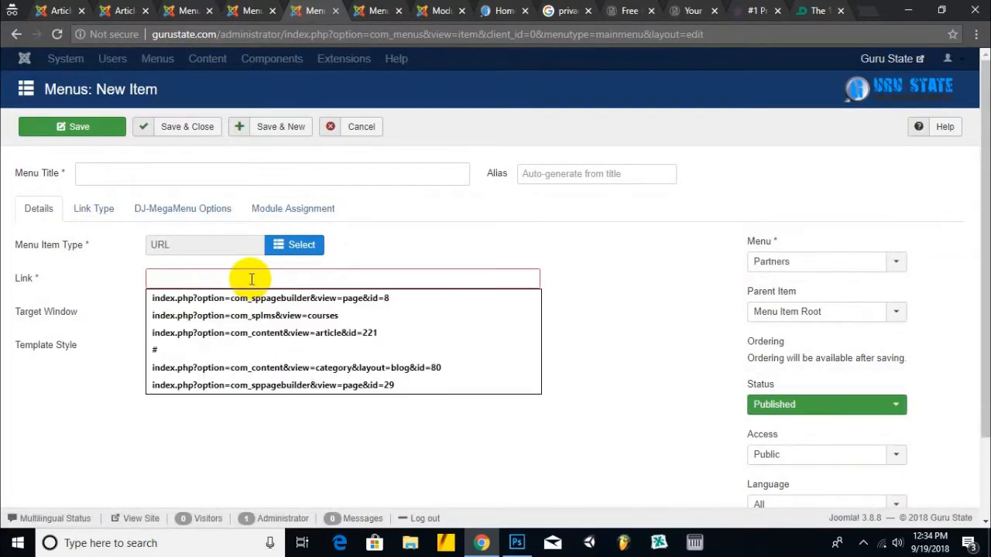
text(https://incern.com)
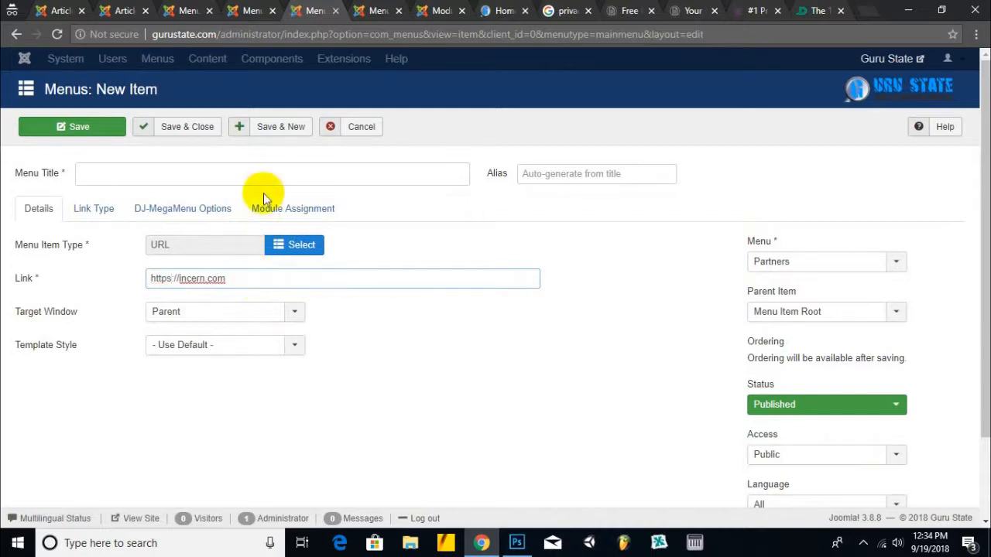
- Title the new item 'Incern Online Learning Portal'
click(283, 172)
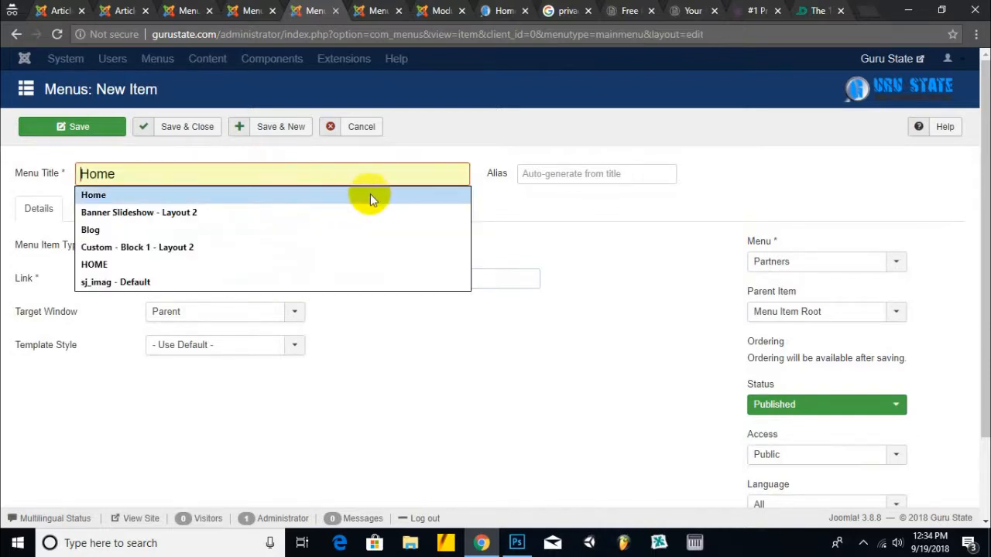
text(Incern - Onl)
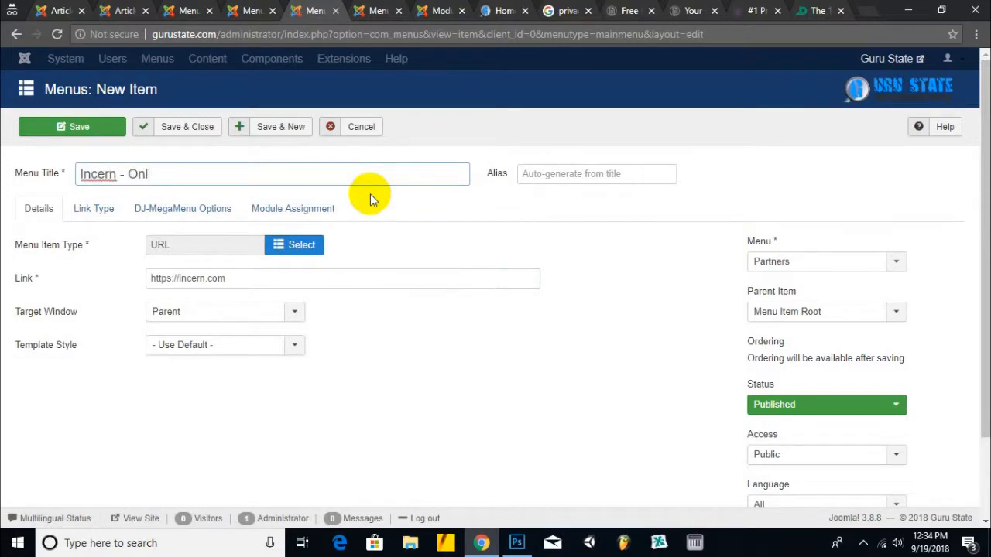
text(ine Earning)
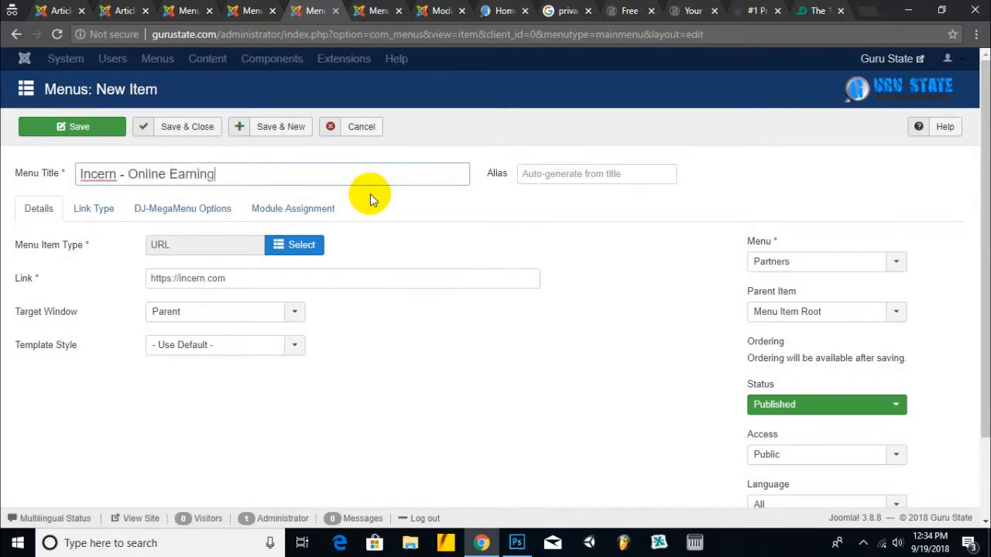
double_click(194, 175)
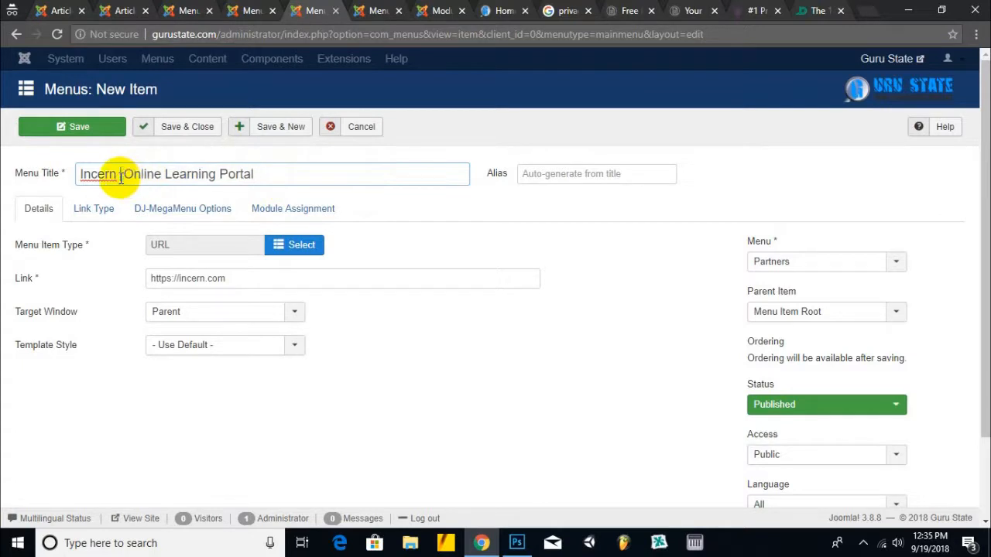
key(BackSpace)
key(BackSpace)
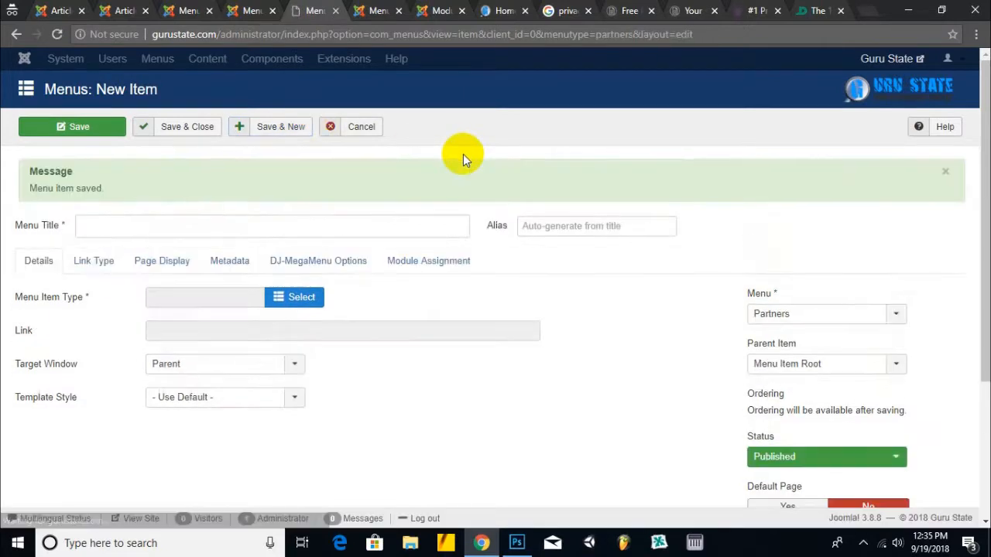
- Set the new Partners menu item's type to System Links > URL
click(312, 295)
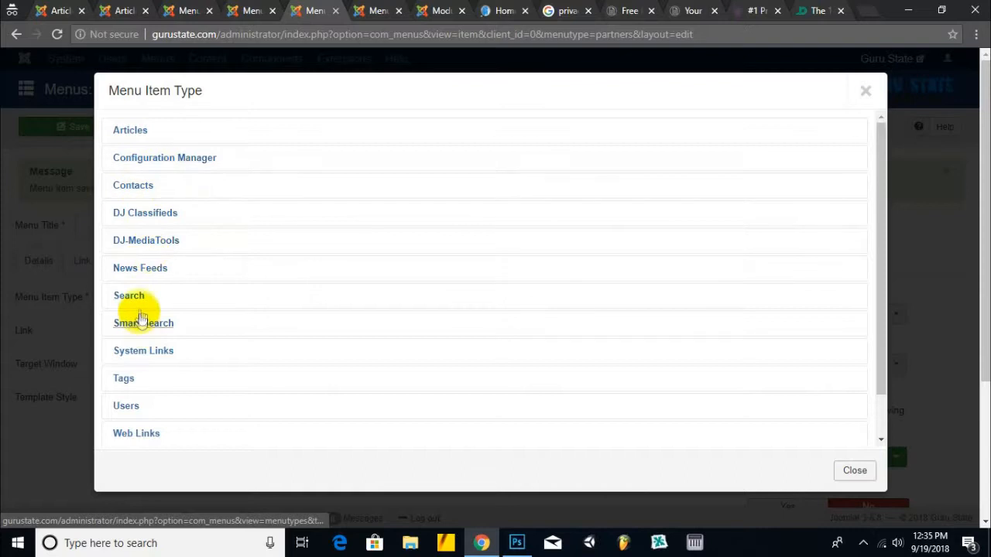
click(148, 352)
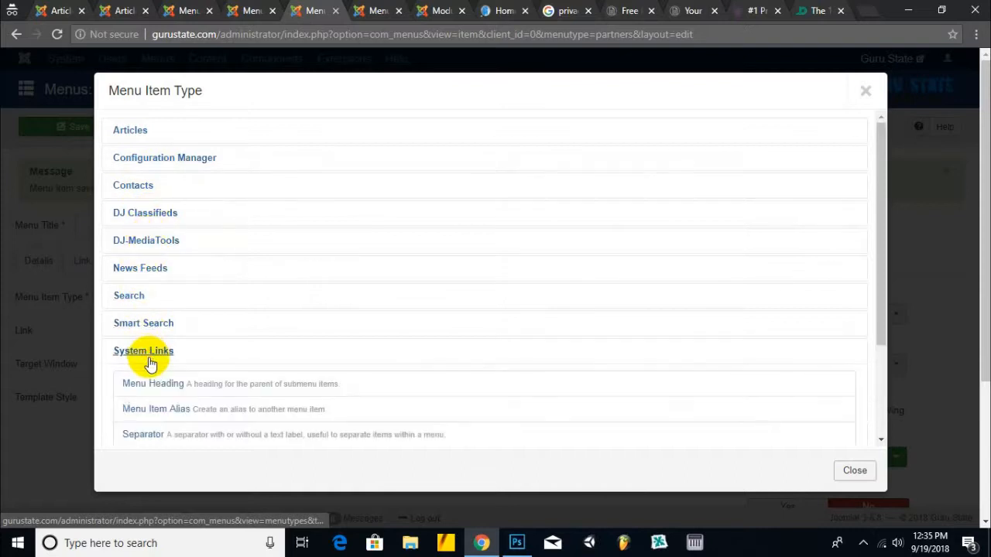
scroll(158, 414, down, 3)
click(151, 332)
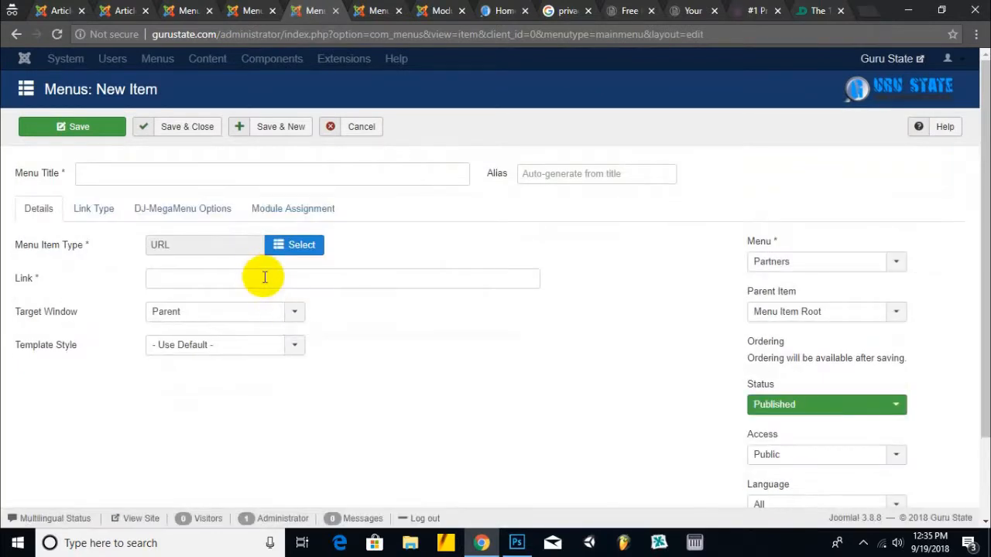
click(280, 175)
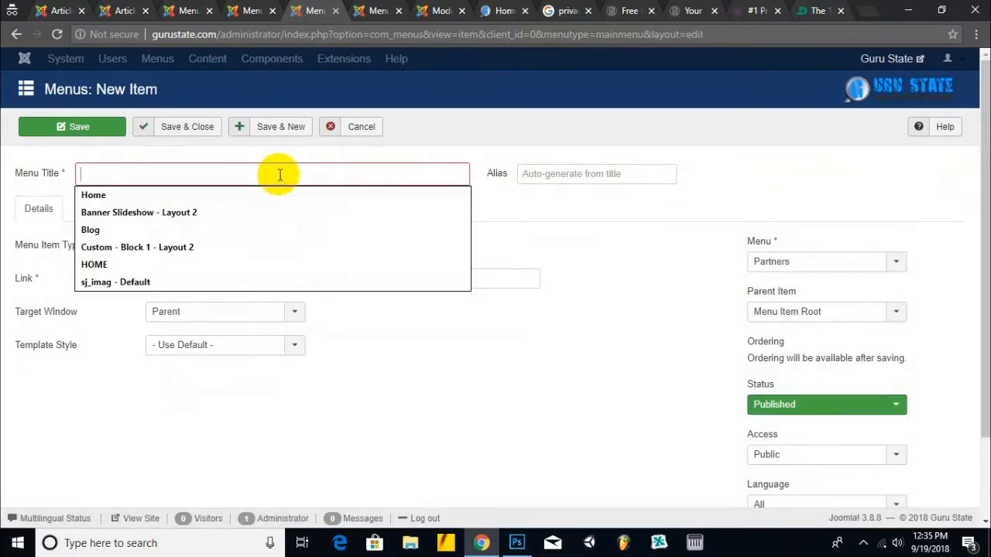
click(387, 156)
click(93, 208)
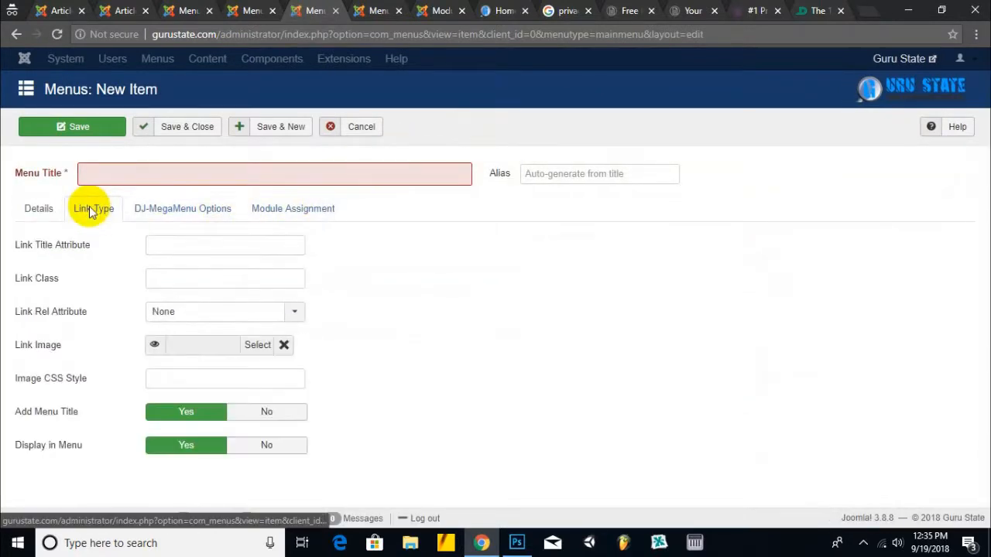
click(39, 205)
click(216, 282)
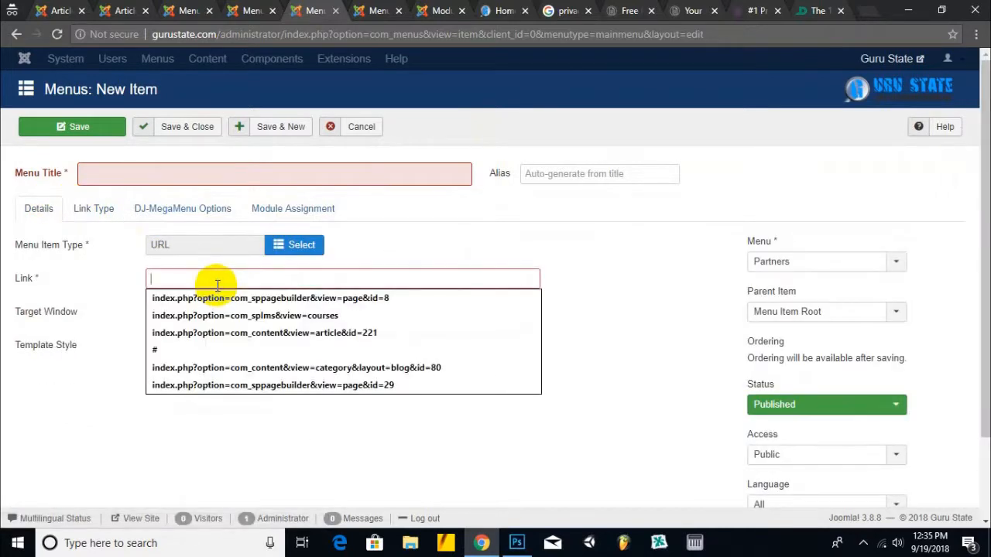
text(https://qoumitv.com)
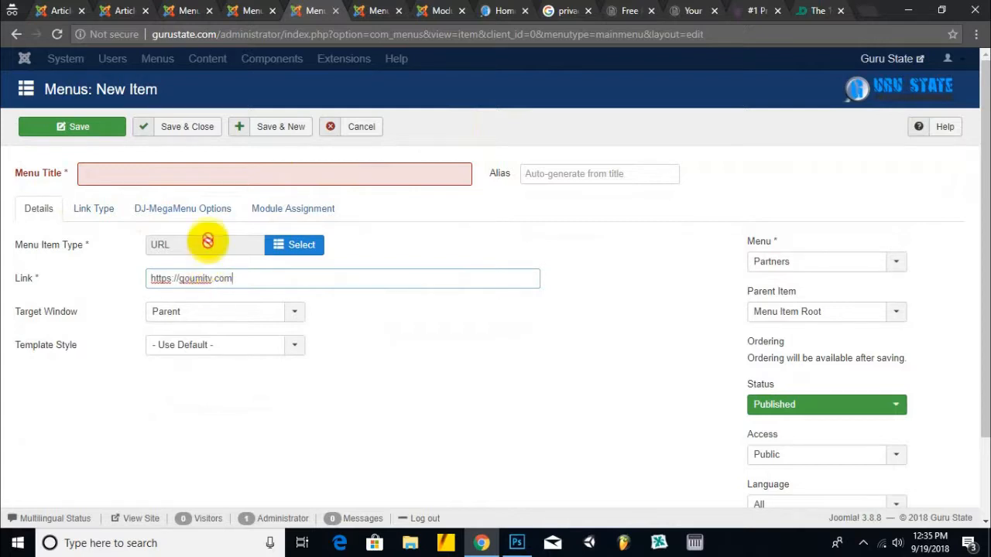
click(140, 175)
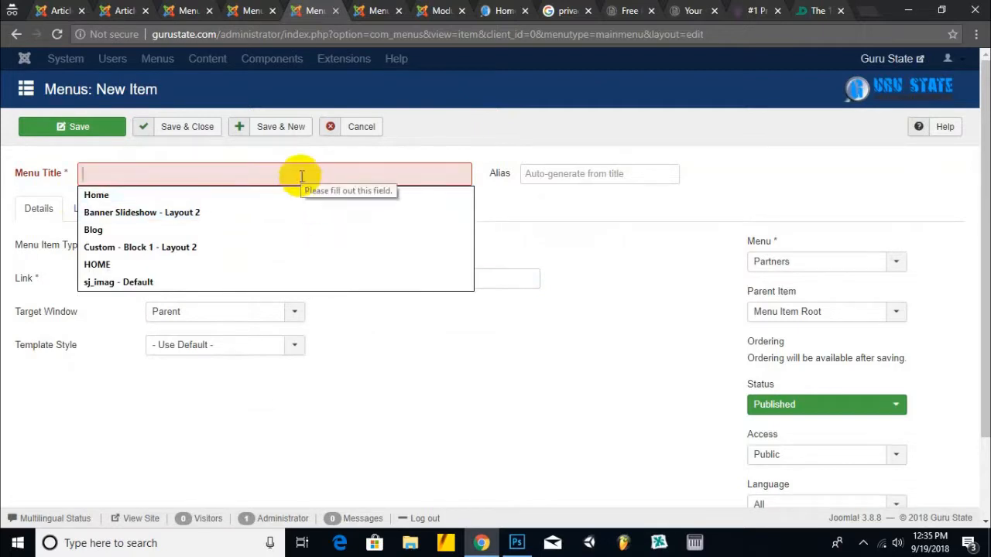
text(Qoumi)
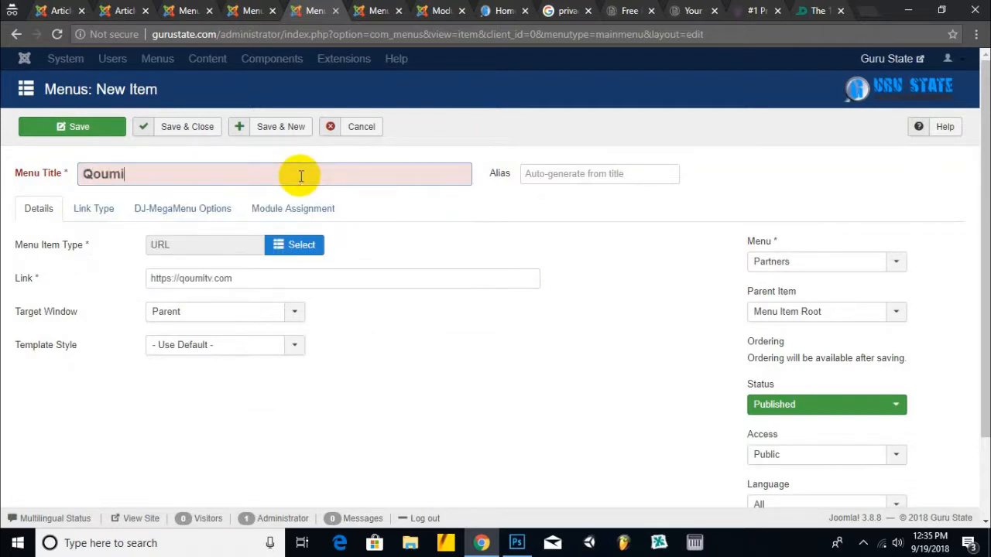
text( TV)
key(Tab)
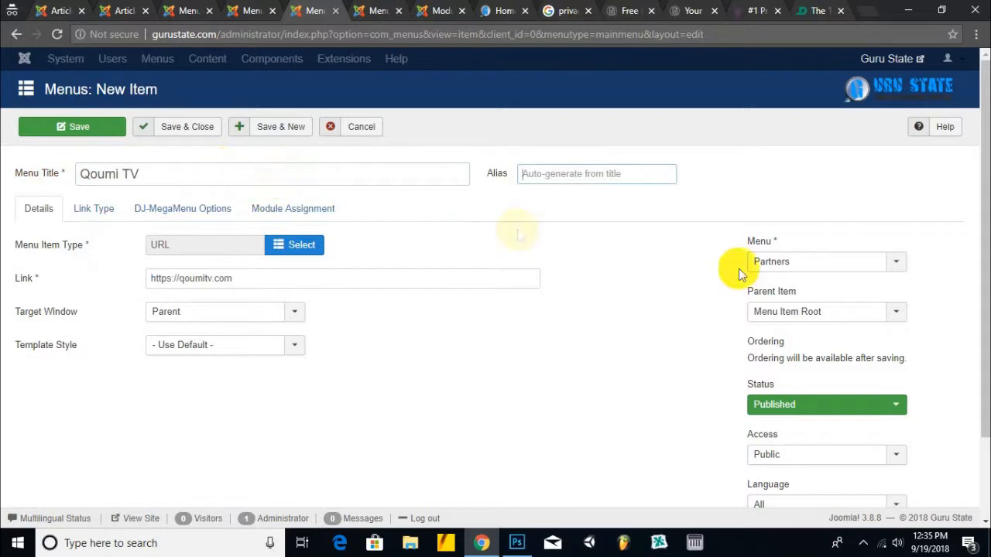
click(286, 132)
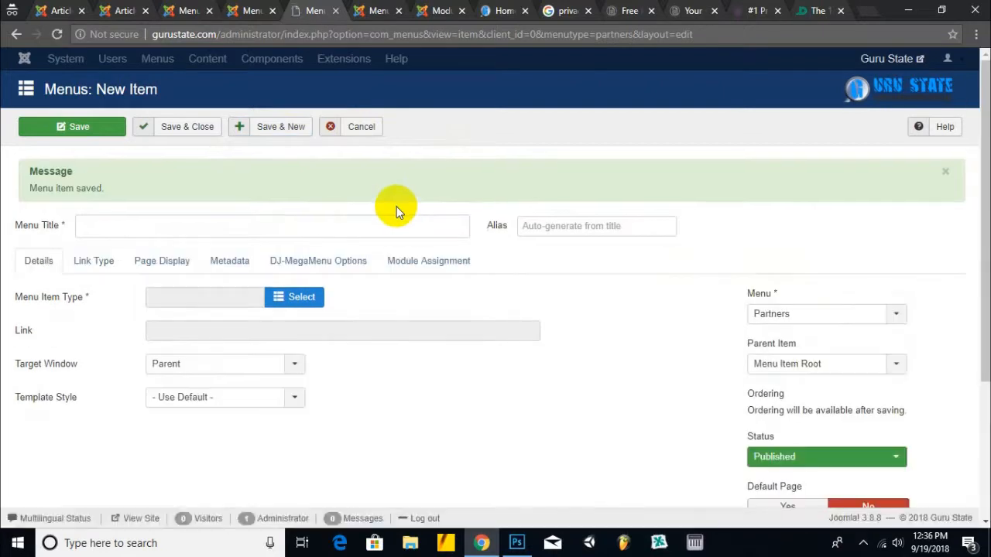
click(269, 299)
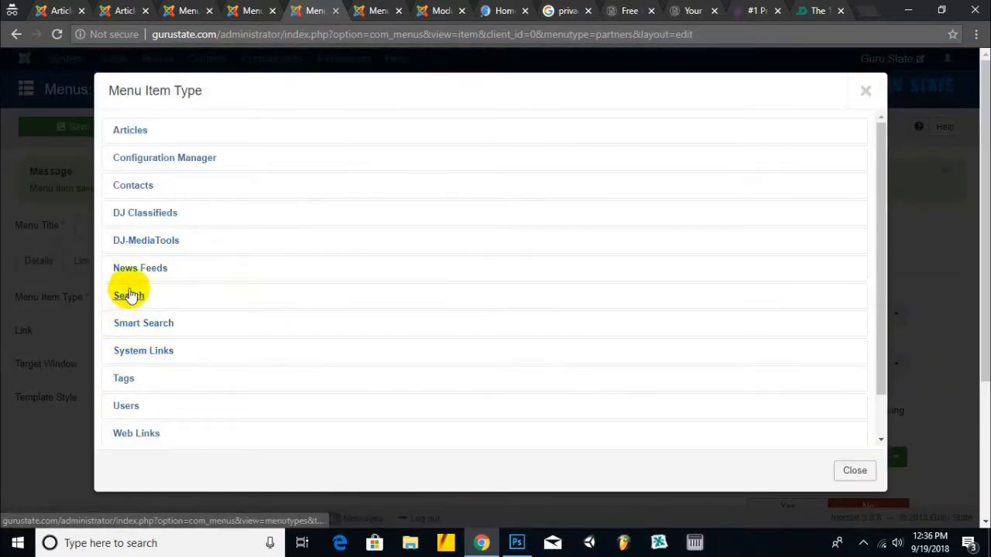
click(159, 351)
scroll(194, 348, down, 2)
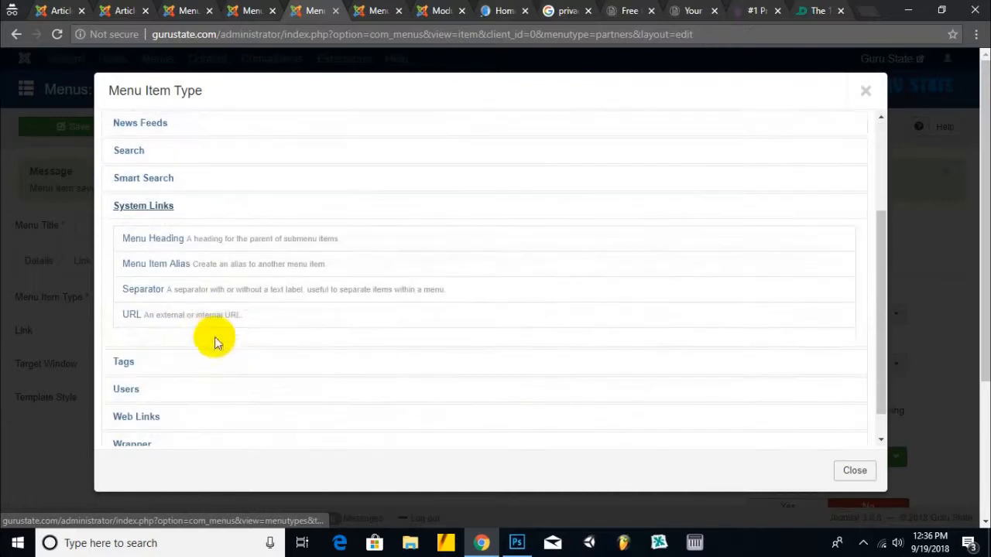
click(139, 310)
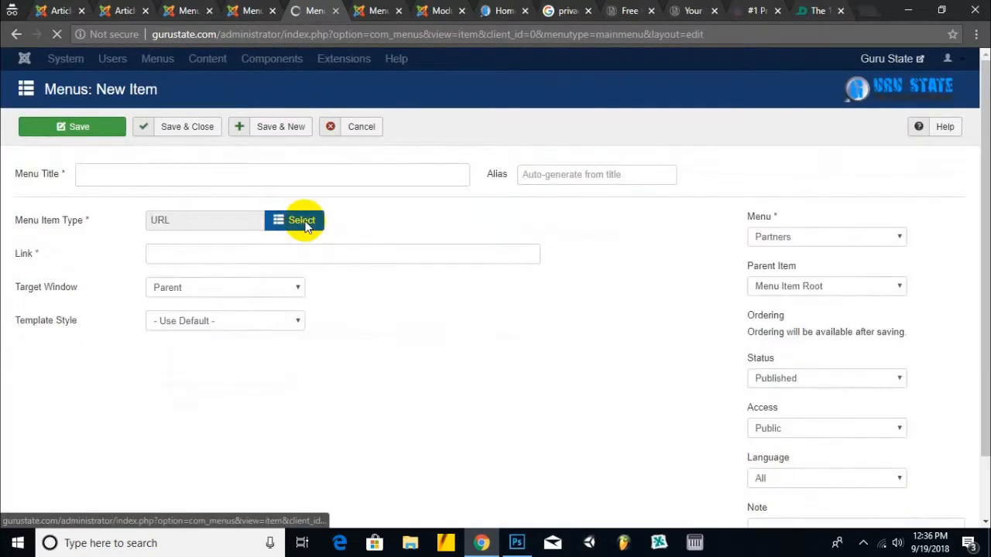
click(250, 281)
text(https://fervider.com)
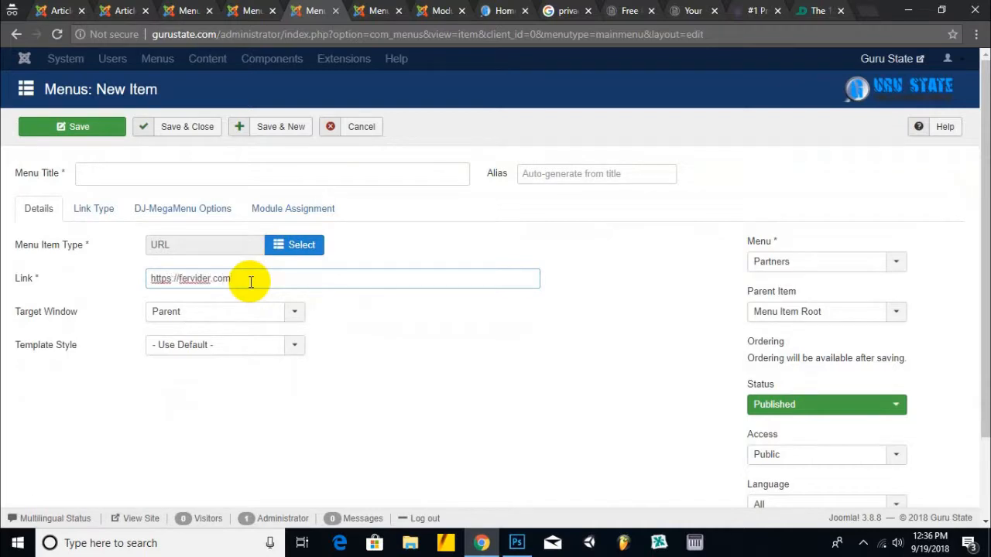
click(178, 163)
text(Ferv)
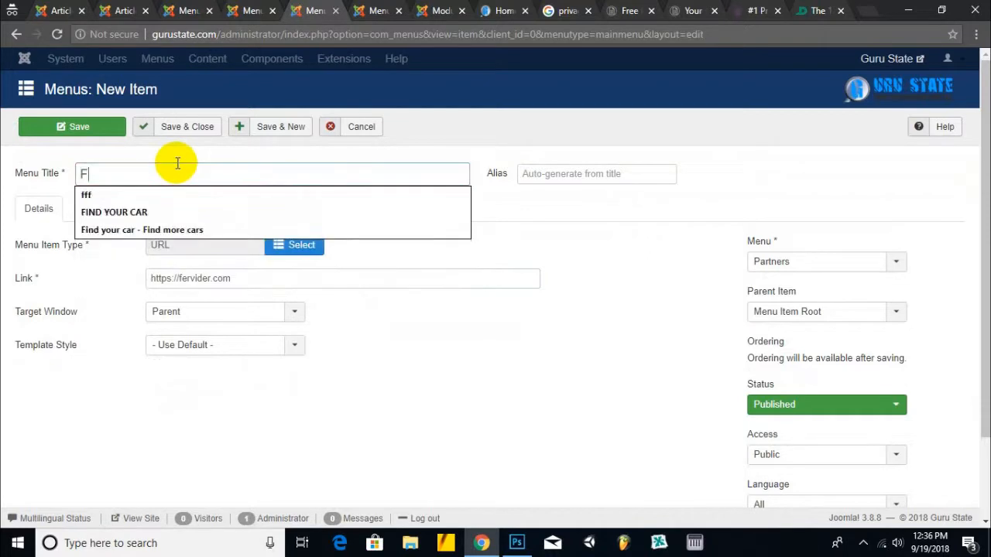
key(Tab)
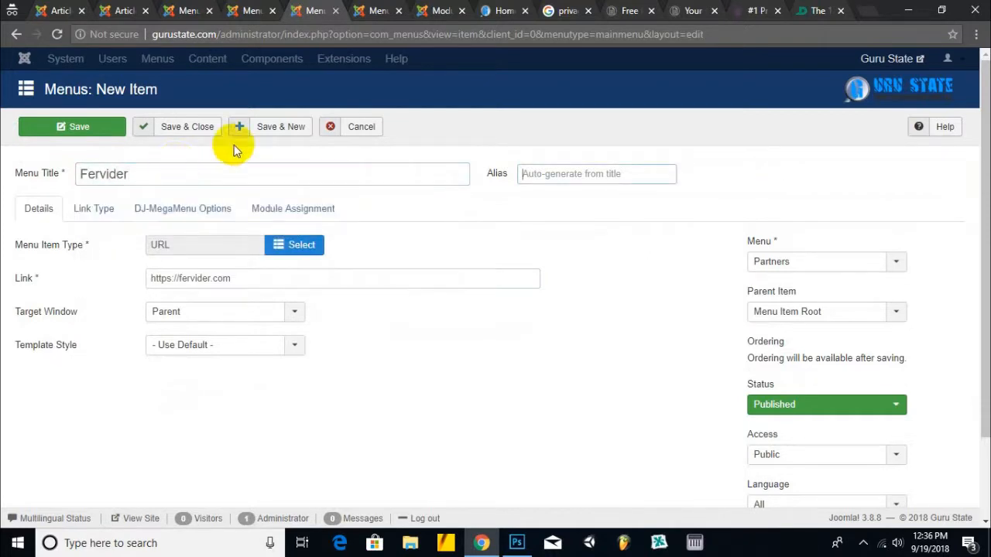
click(275, 128)
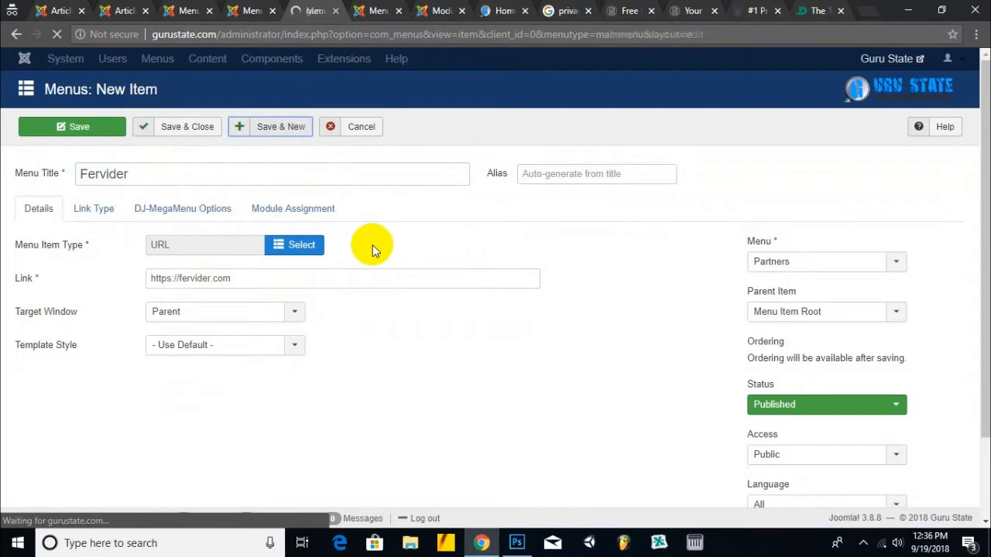
click(291, 296)
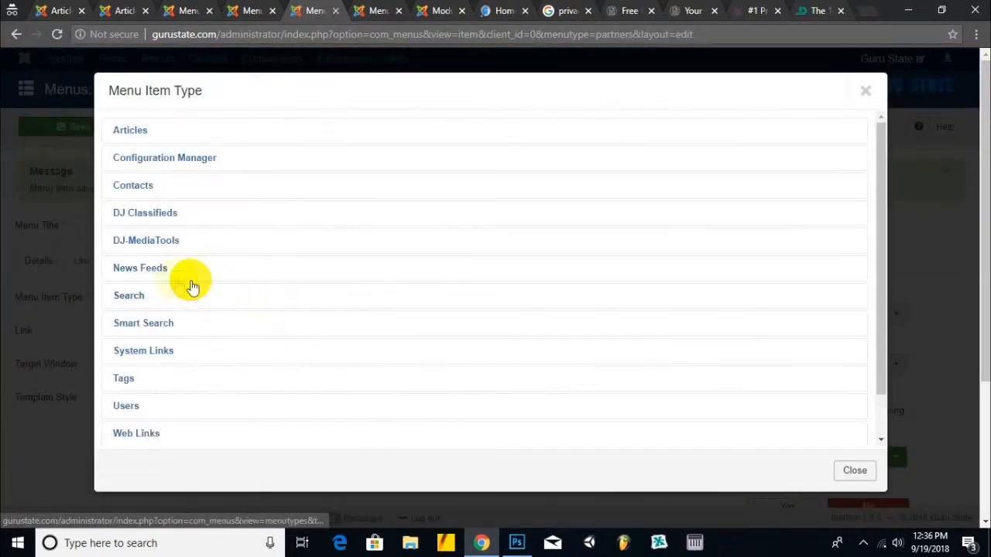
click(144, 357)
scroll(161, 387, down, 2)
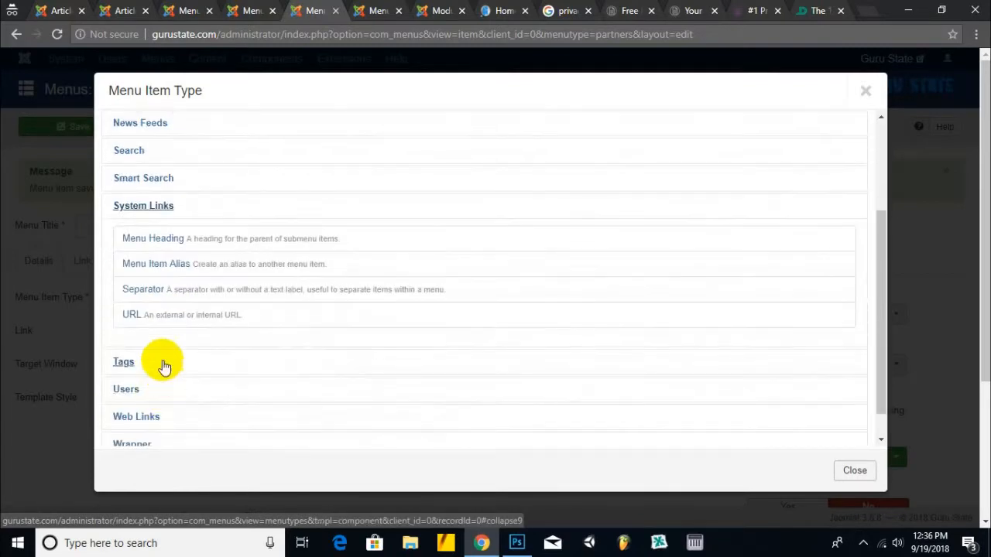
click(130, 315)
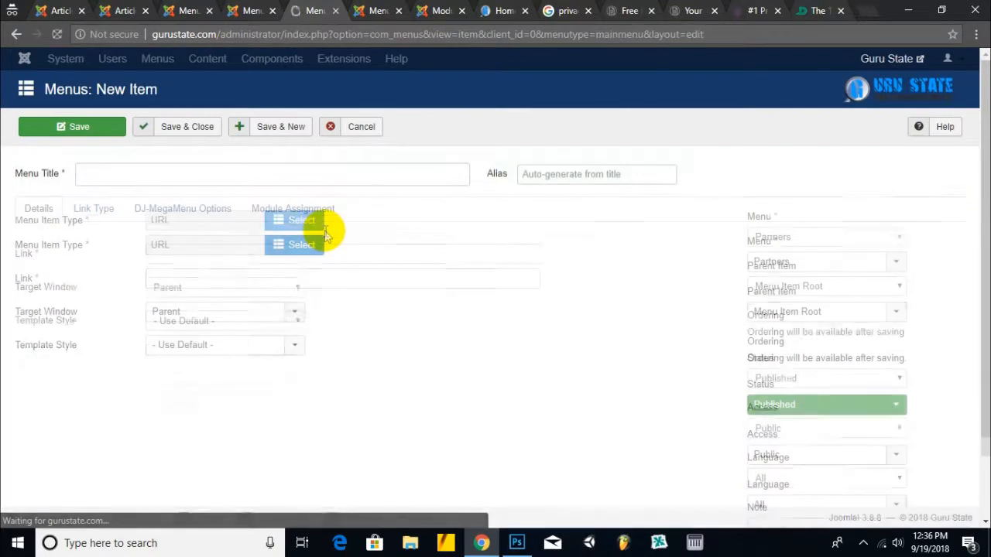
click(260, 278)
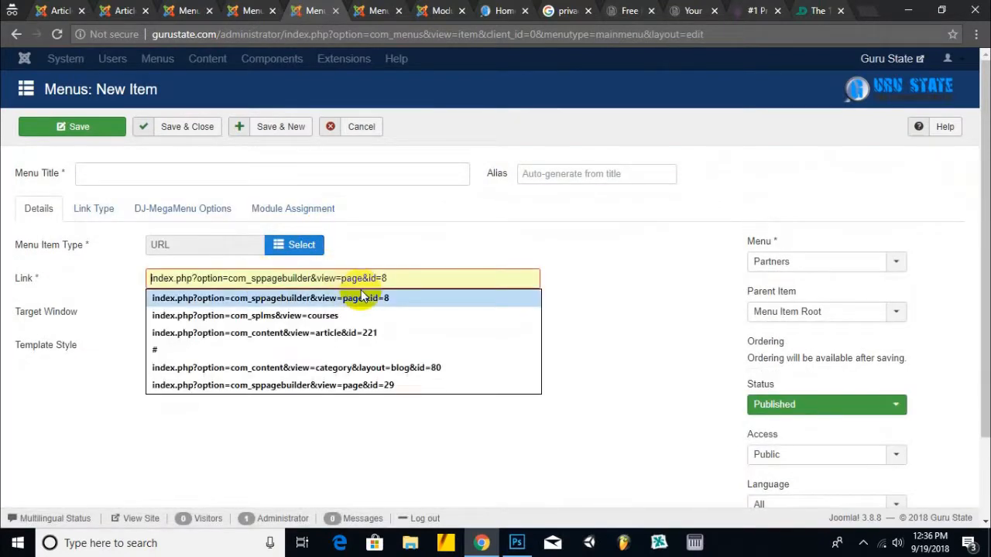
text(https)
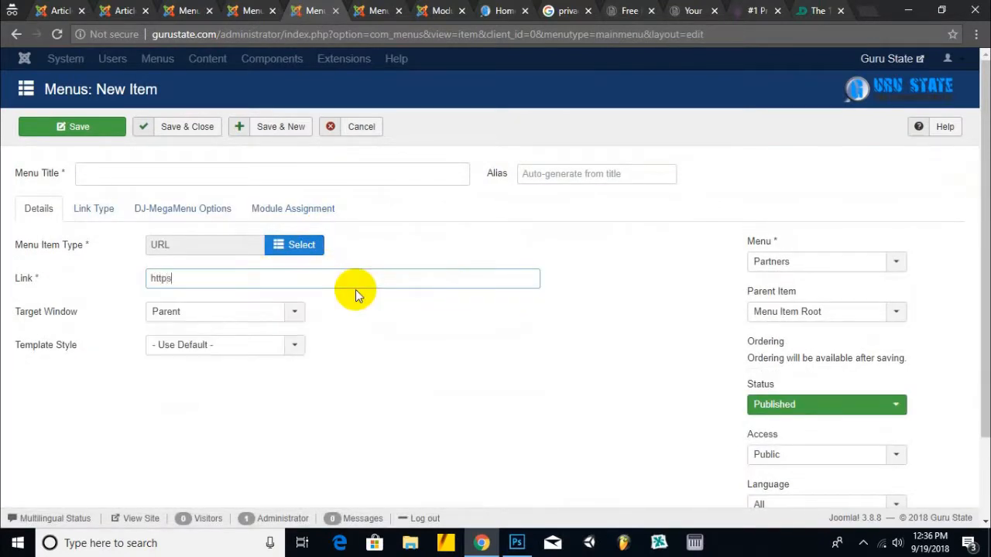
text(://fervider.com/books)
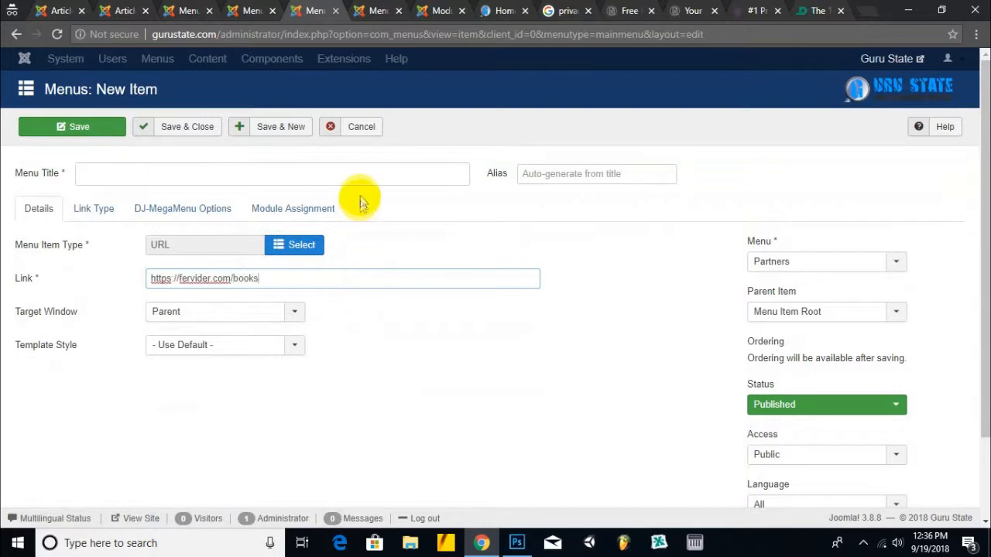
click(370, 175)
text(Onl)
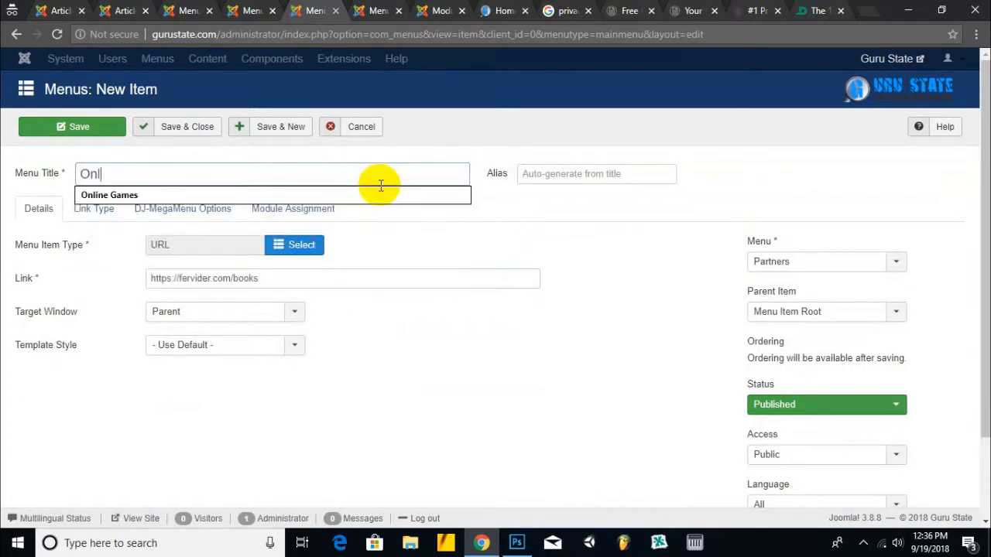
text(ine Book Store Fervider)
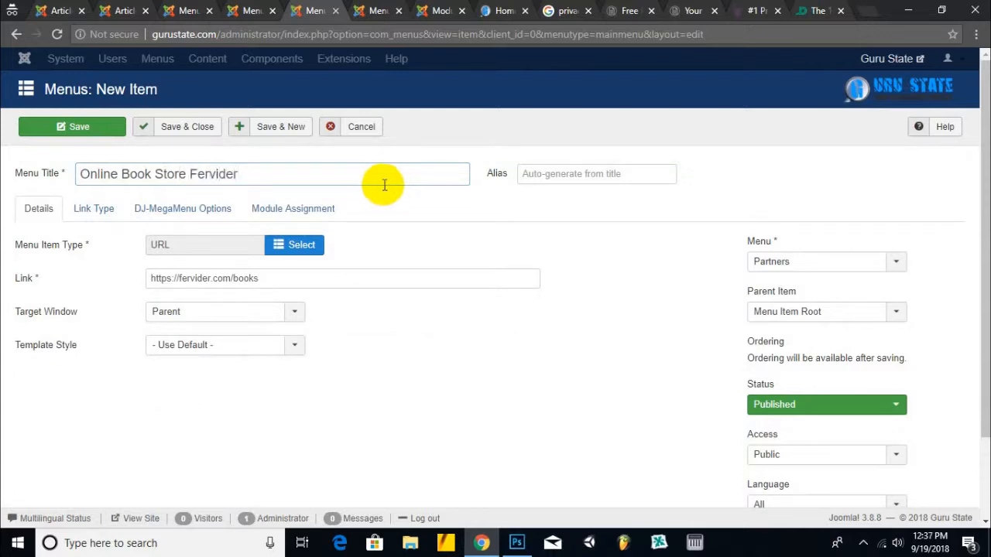
click(274, 127)
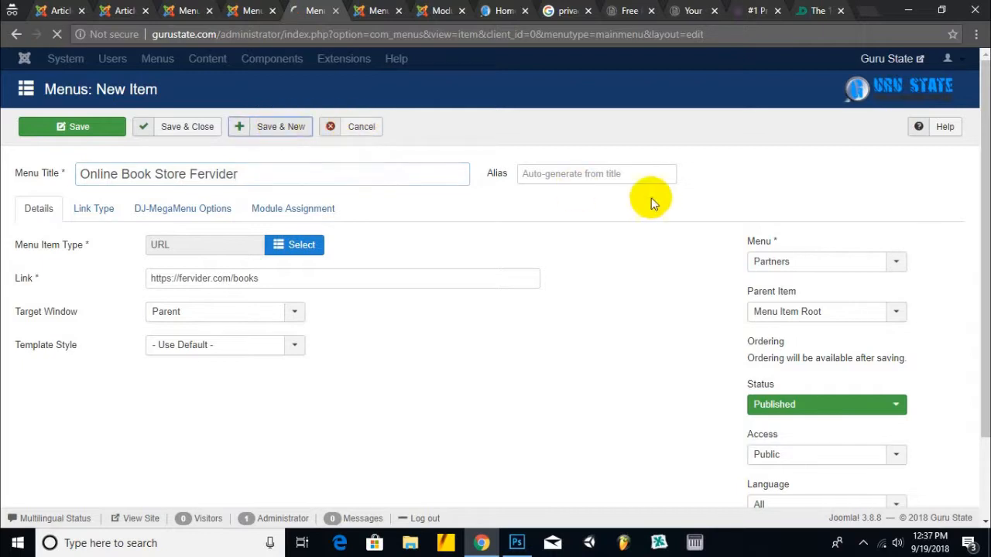
click(298, 298)
click(130, 352)
scroll(178, 379, down, 1)
click(144, 387)
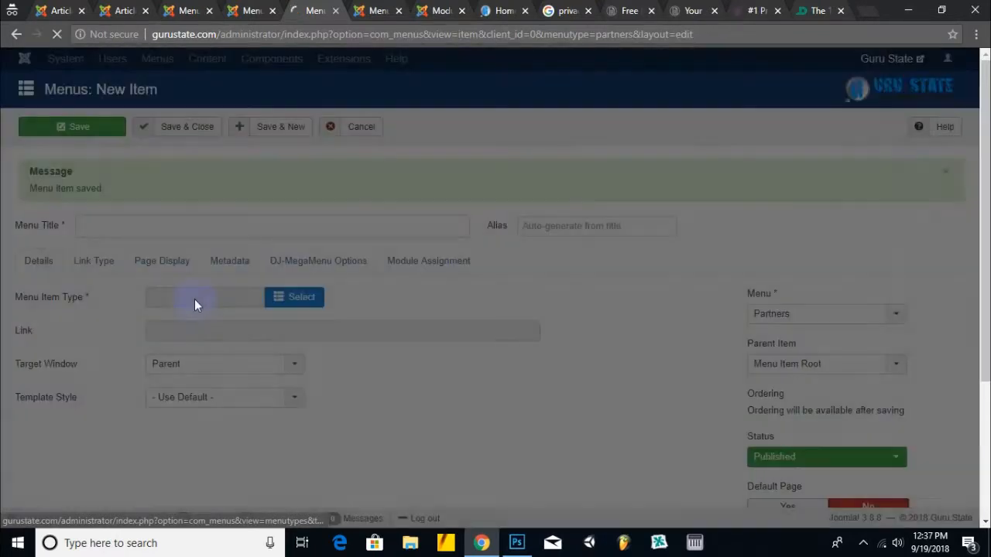
click(199, 278)
text(https://fervider.com/games)
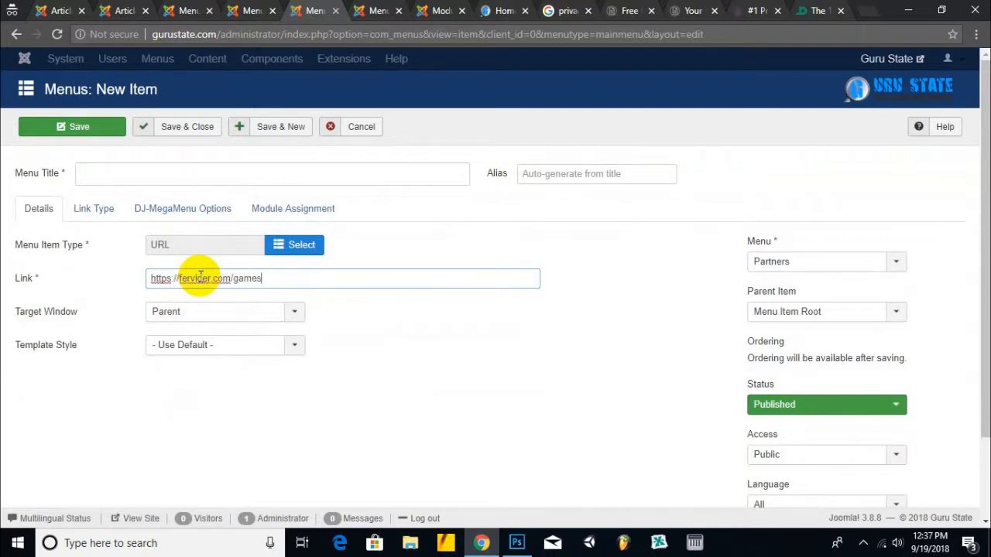
click(249, 176)
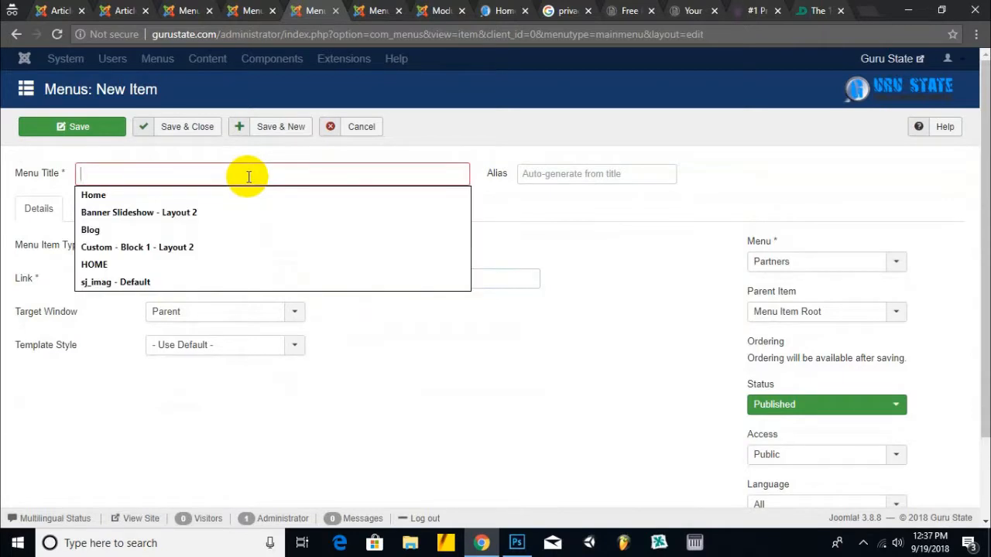
text(Games Fervider)
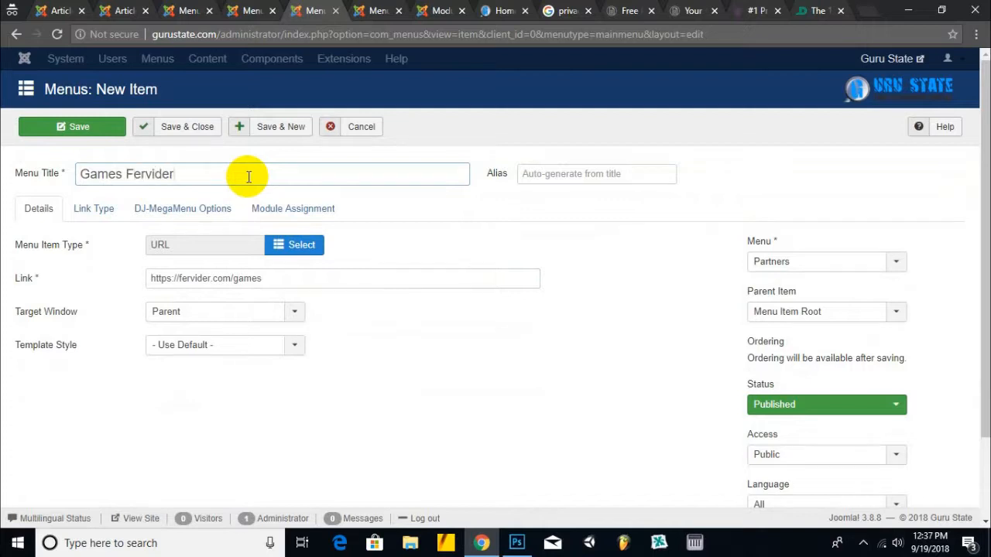
click(199, 129)
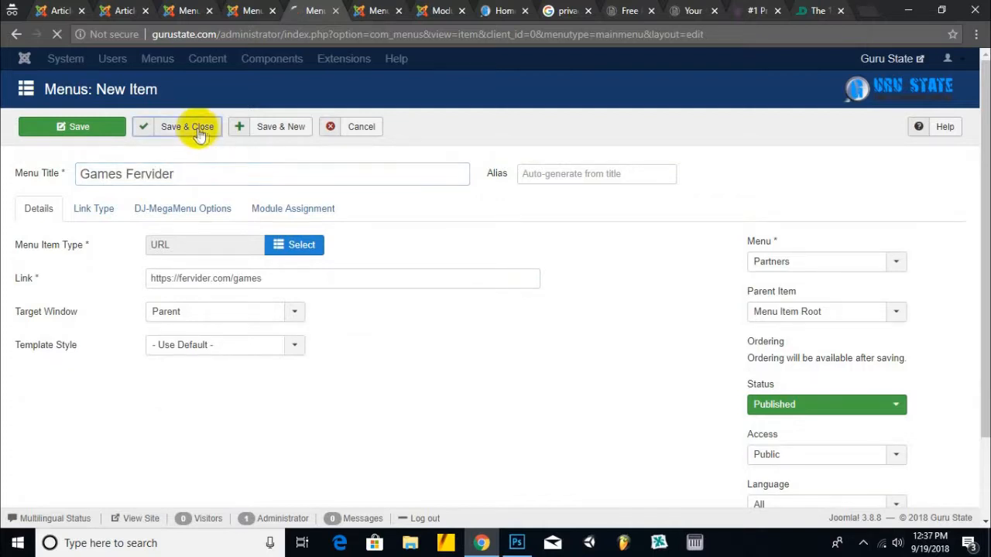
- Scroll the live site's footer to confirm no partners section exists yet
click(485, 8)
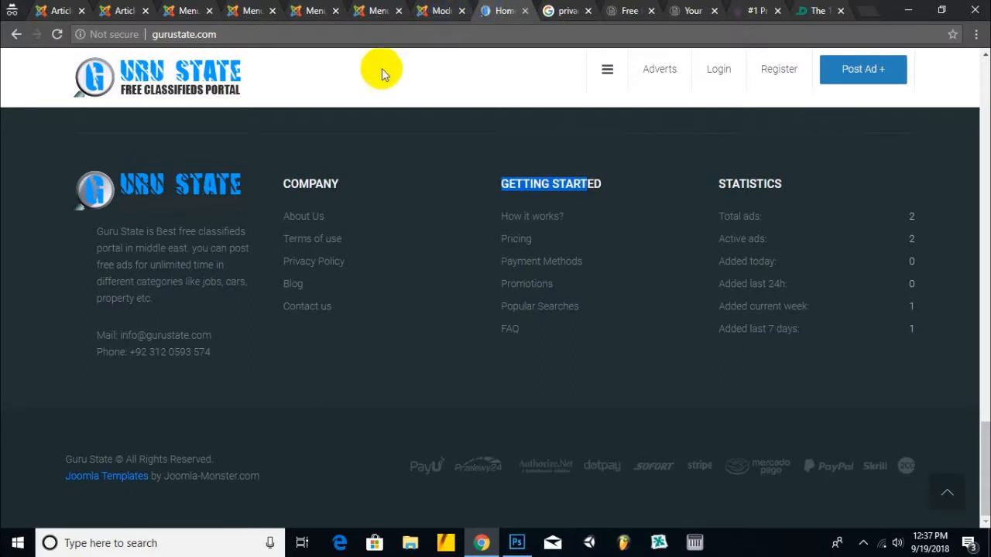
scroll(456, 231, down, 15)
scroll(456, 235, down, 3)
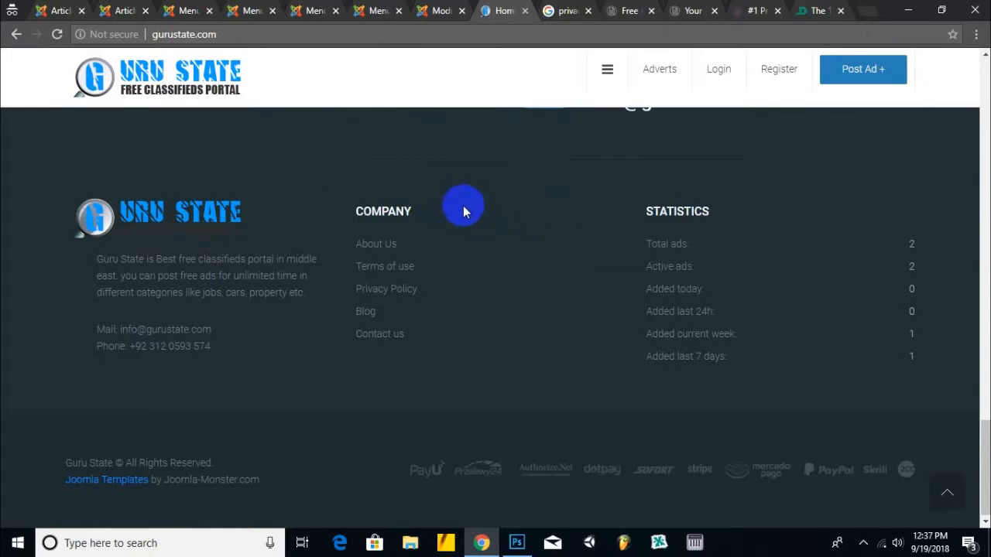
- Back in the administrator, open Extensions > Modules to list the site modules
click(438, 10)
click(398, 62)
click(395, 108)
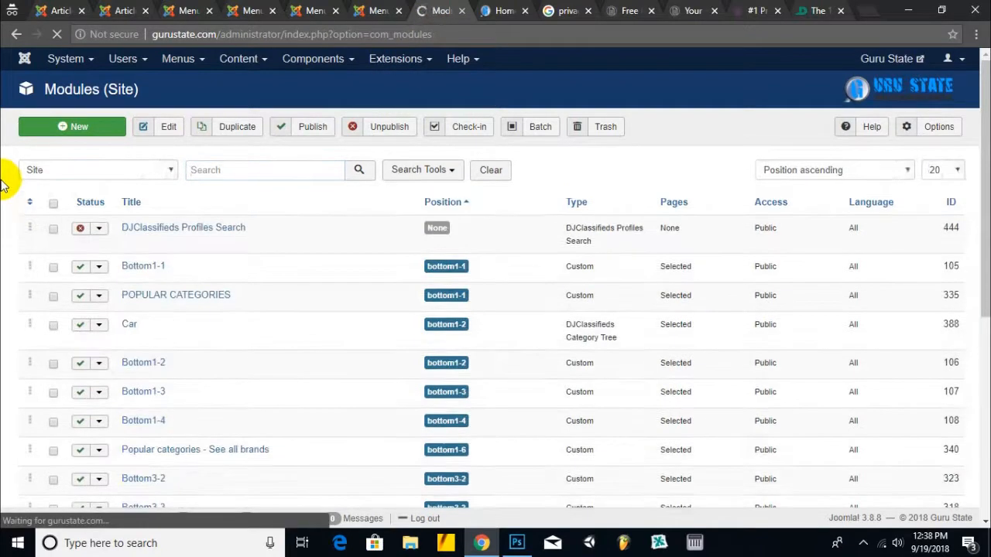
- Create a new Menu module showing the Partners menu, titled 'Our Partners'
click(120, 136)
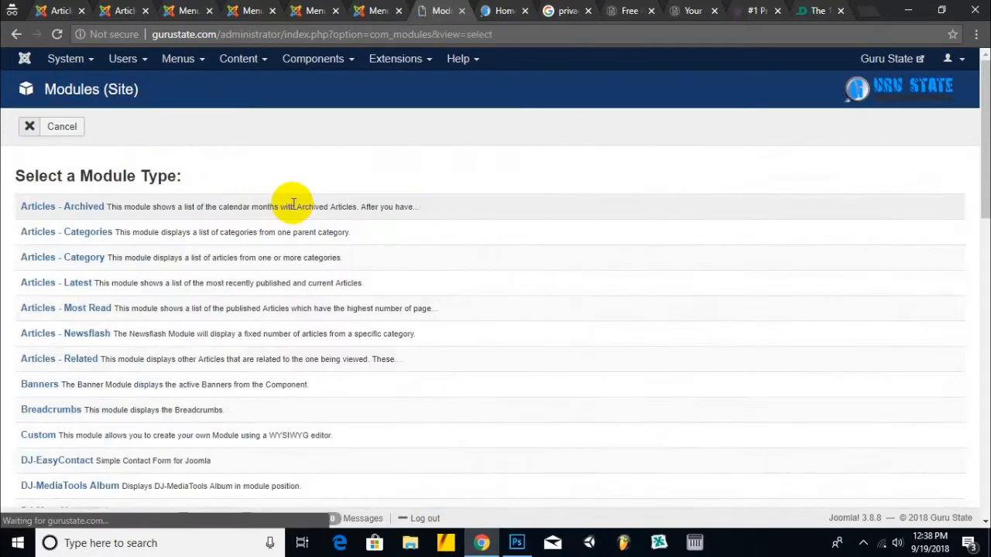
scroll(46, 360, down, 2)
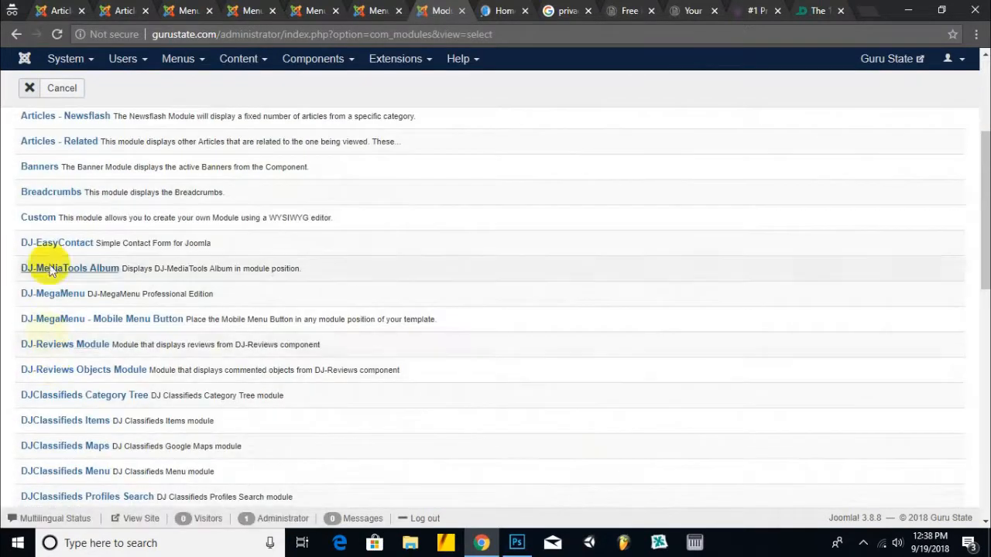
scroll(54, 284, down, 2)
scroll(55, 285, down, 5)
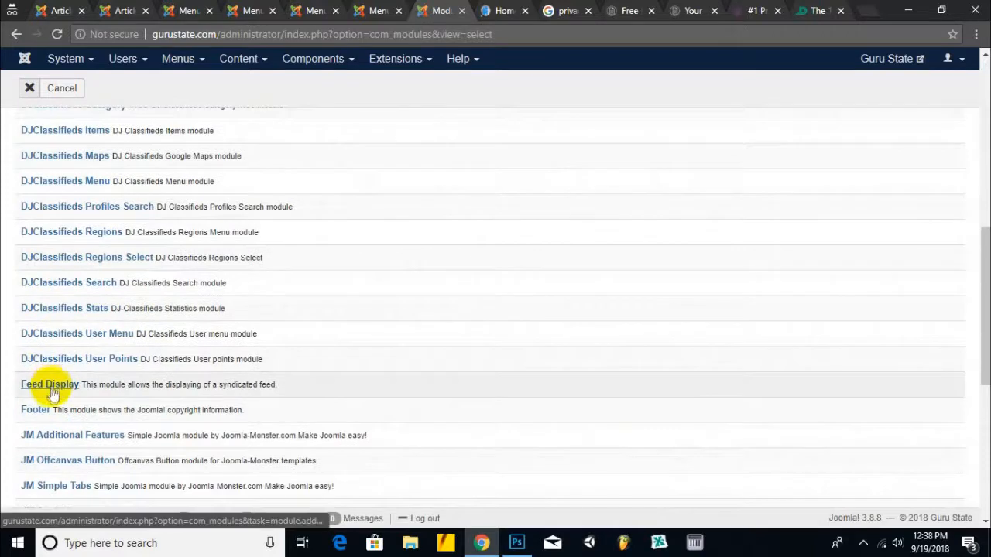
click(36, 400)
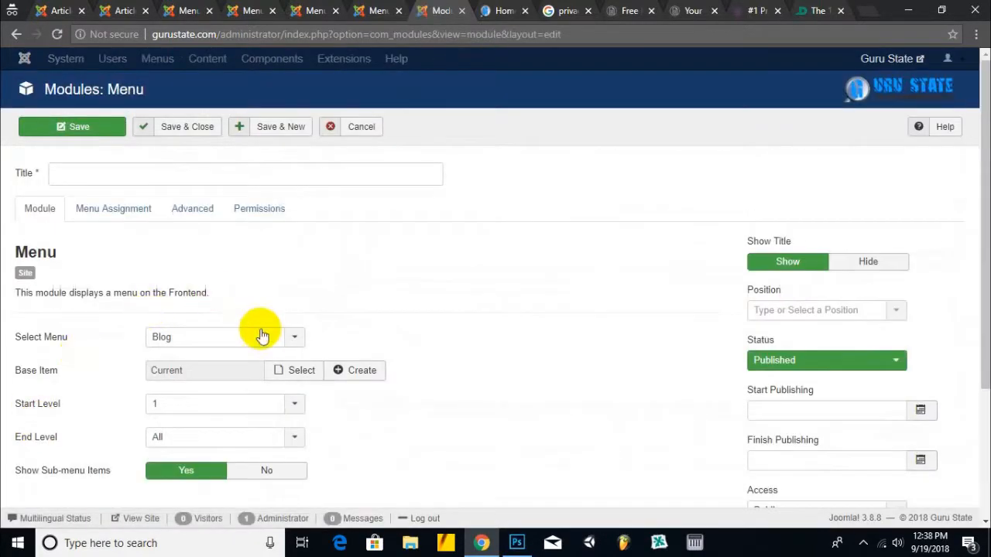
click(298, 339)
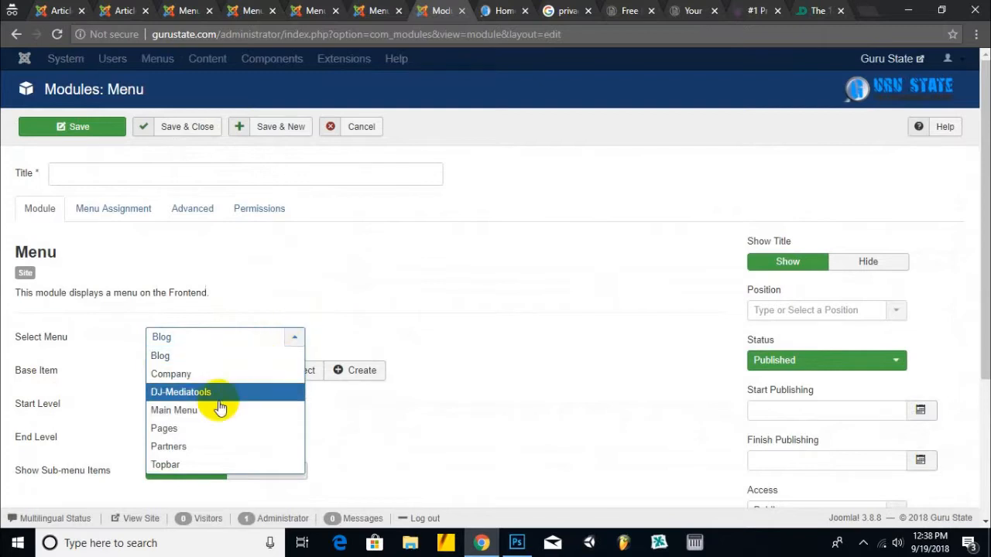
click(184, 446)
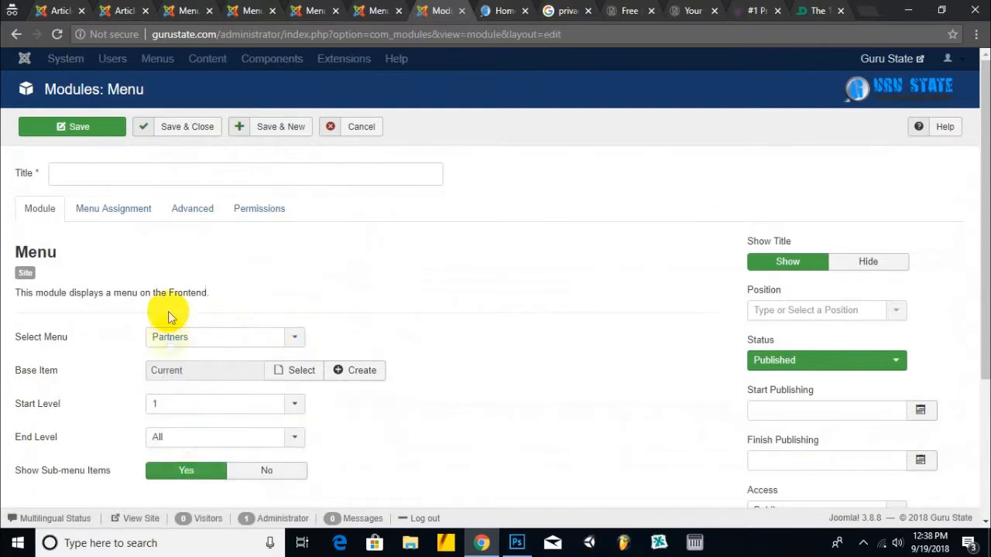
click(176, 171)
text(Our Partners)
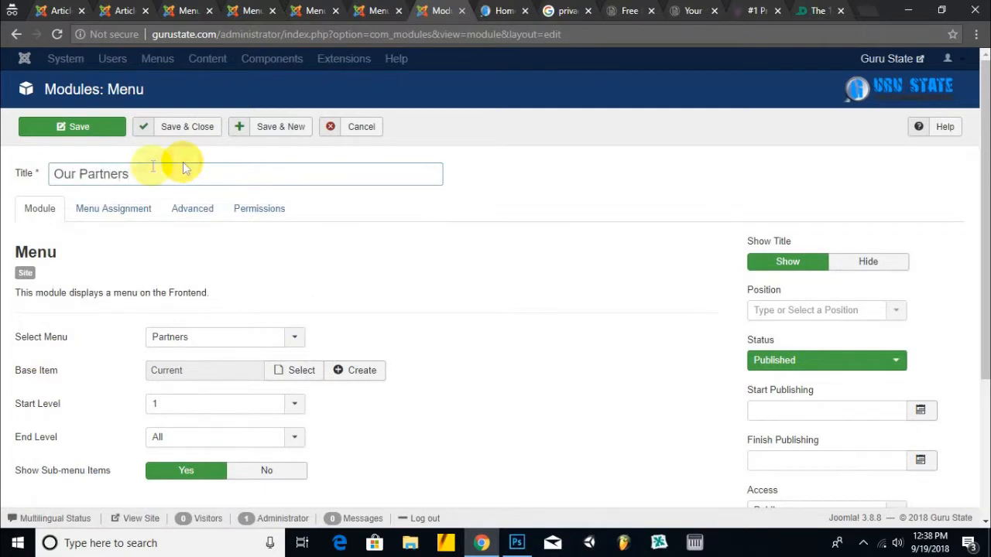
- Put the module in position Footer mod bottom 3 and save it
click(113, 209)
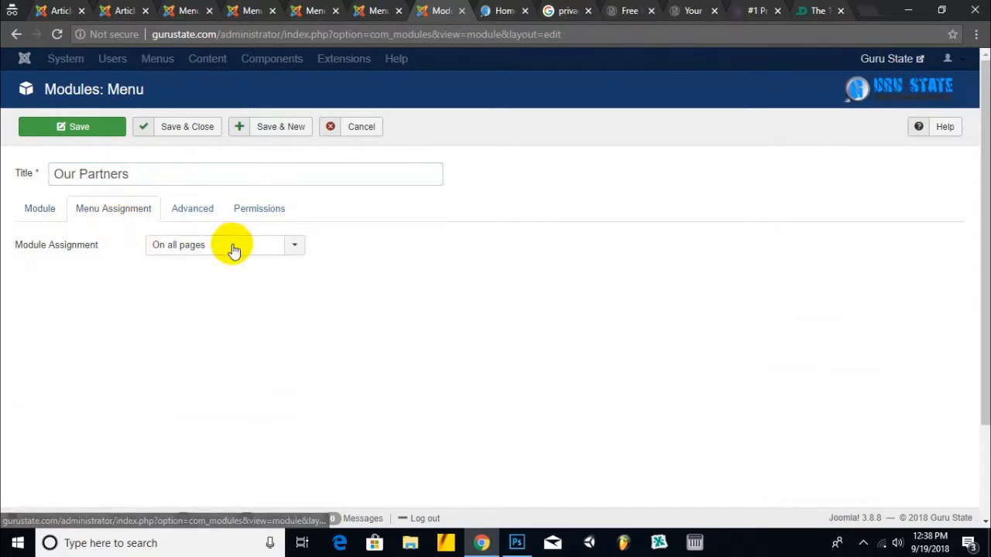
click(31, 215)
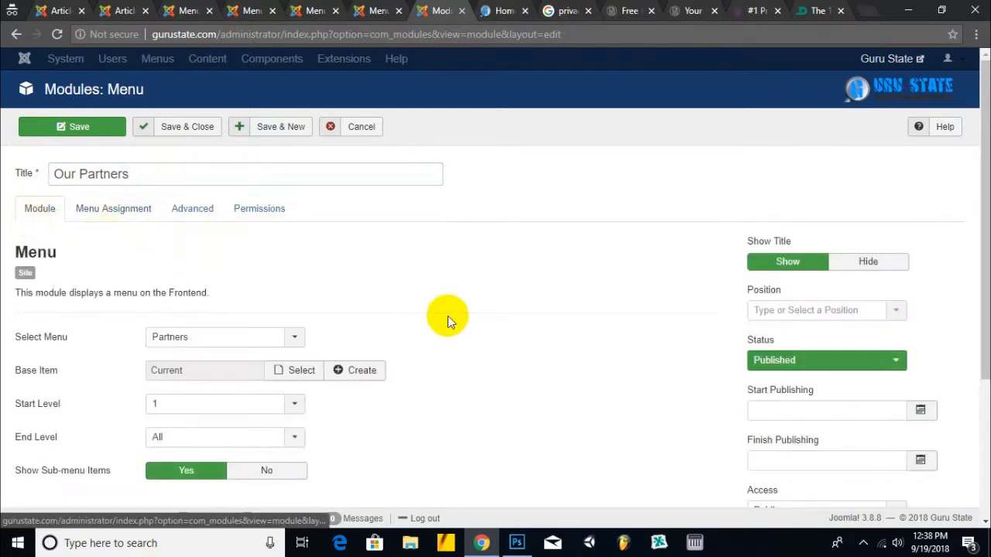
click(857, 310)
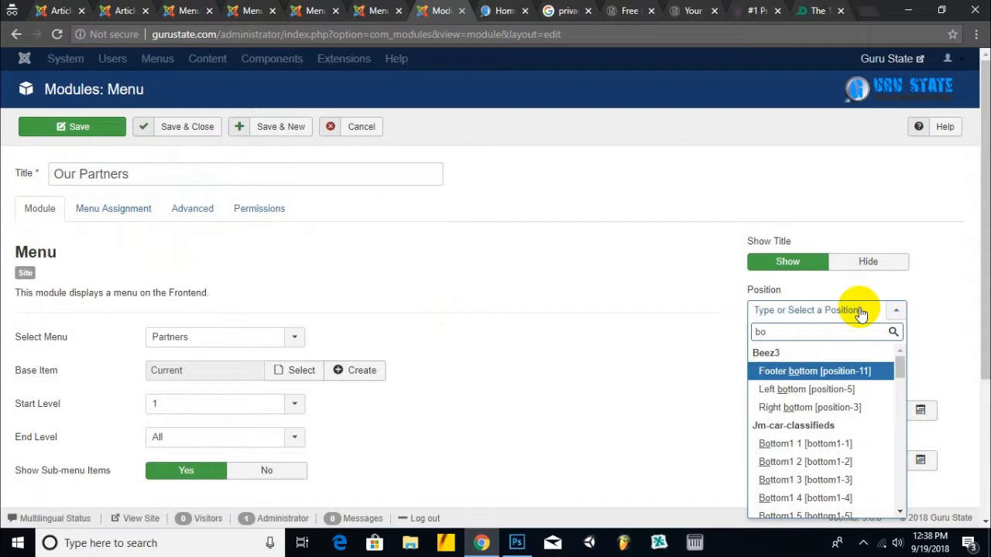
key(BackSpace)
key(BackSpace)
text(footer)
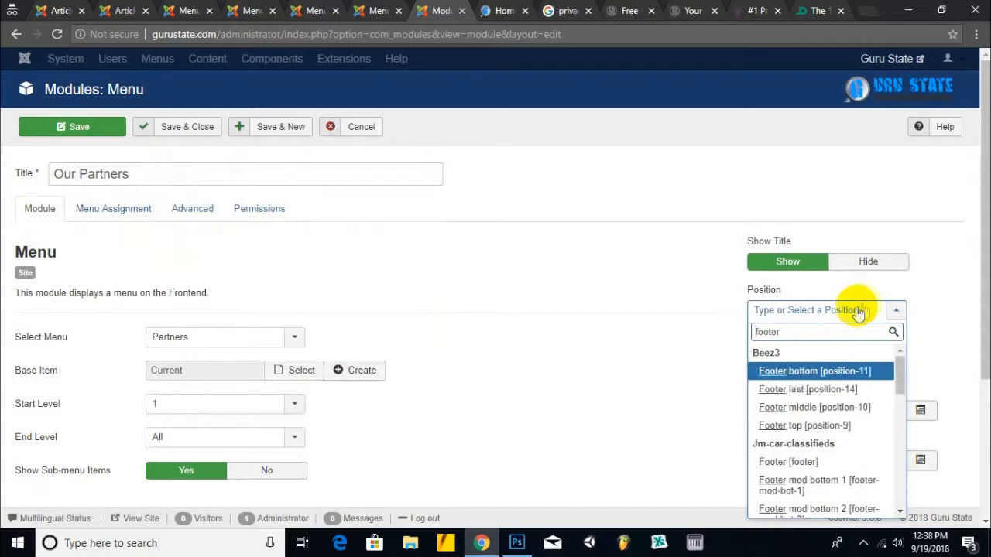
scroll(778, 398, down, 2)
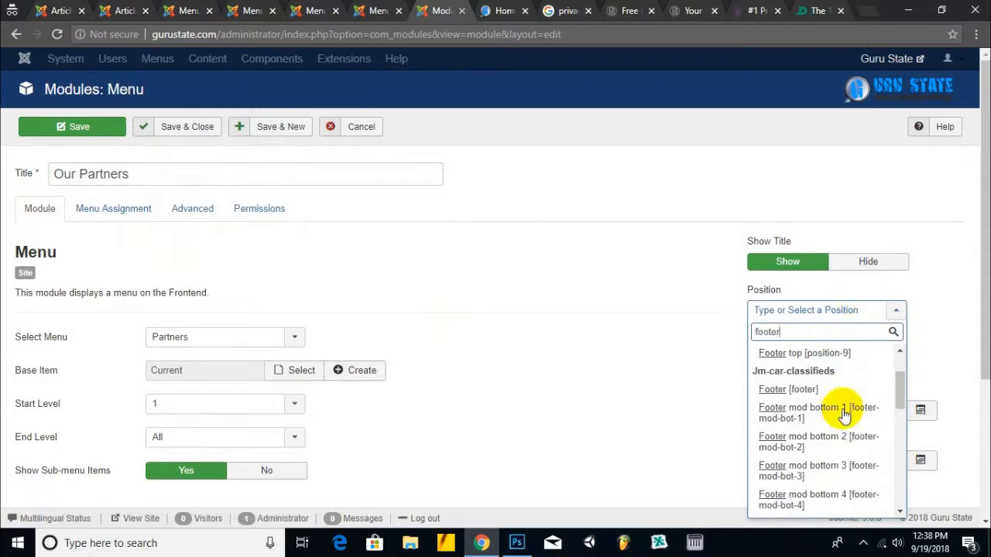
click(840, 464)
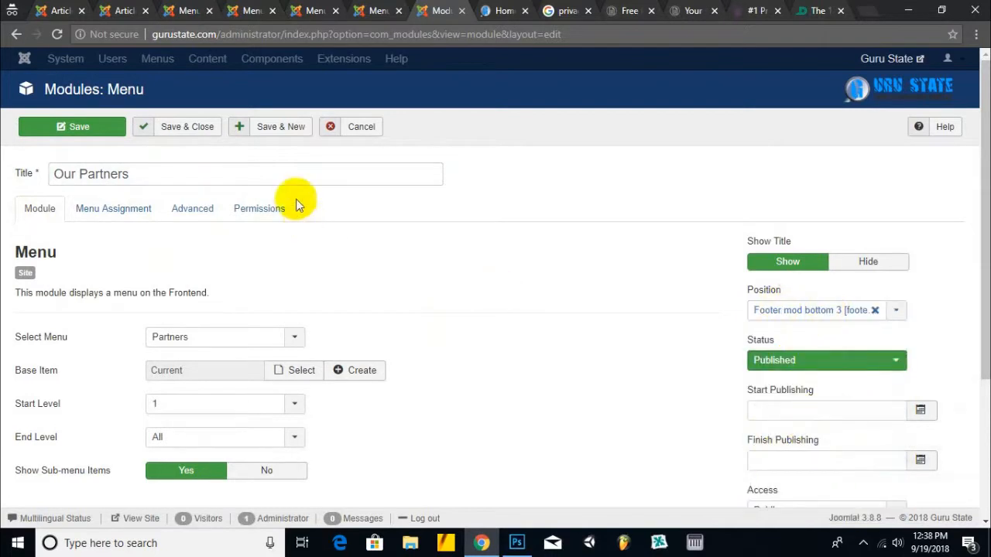
click(48, 127)
click(503, 11)
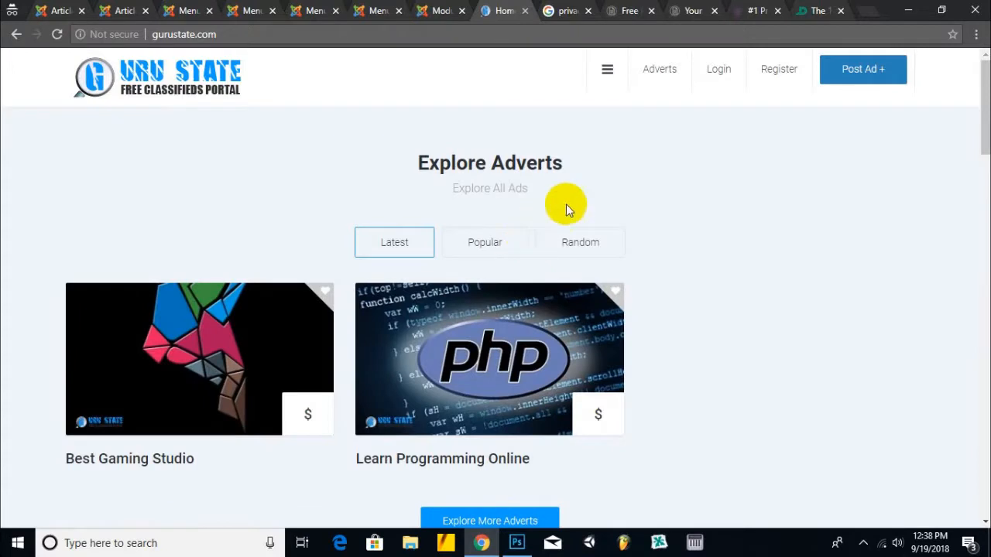
- Test the footer's Incern Online Learning Portal link, then return to the module editor
scroll(609, 207, down, 9)
scroll(609, 206, down, 10)
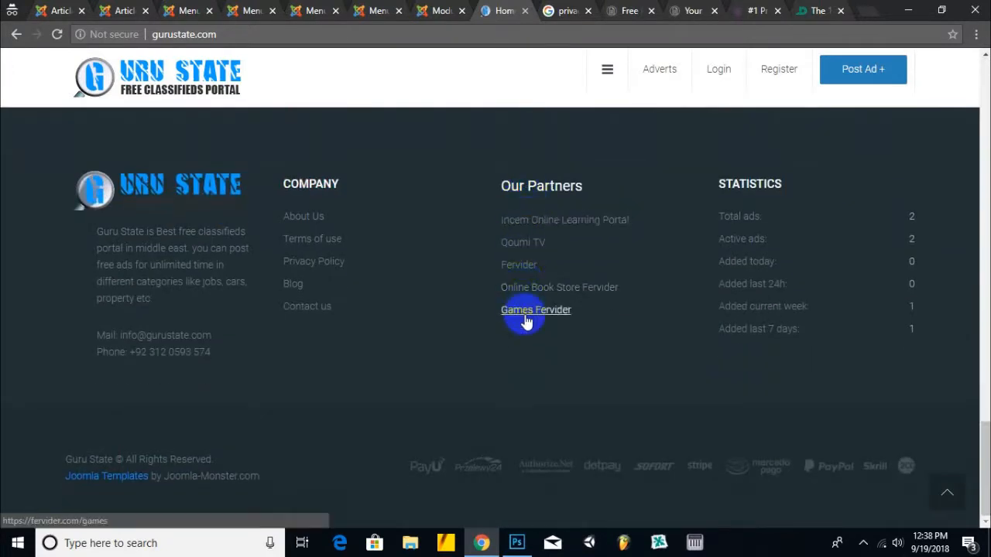
click(521, 224)
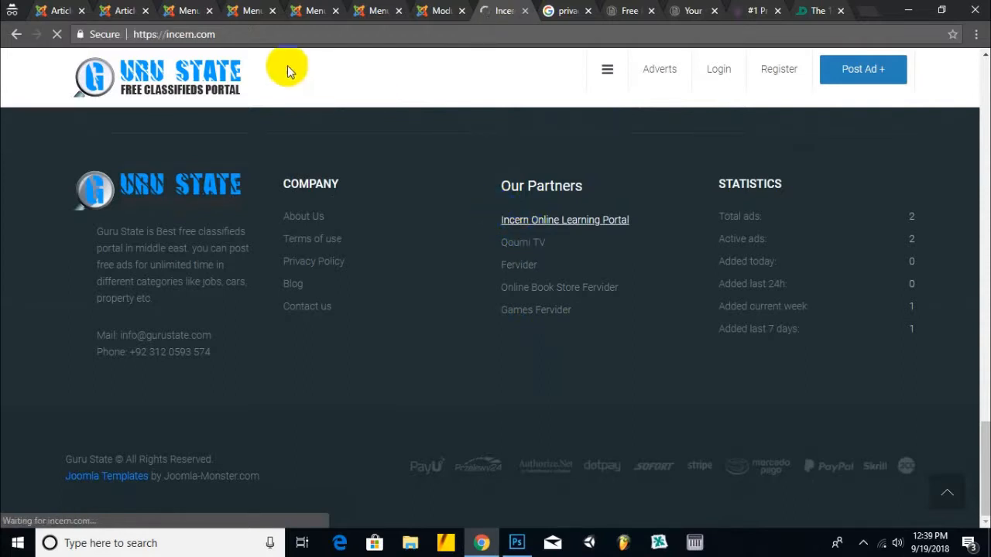
click(422, 11)
scroll(255, 353, down, 2)
scroll(245, 333, down, 1)
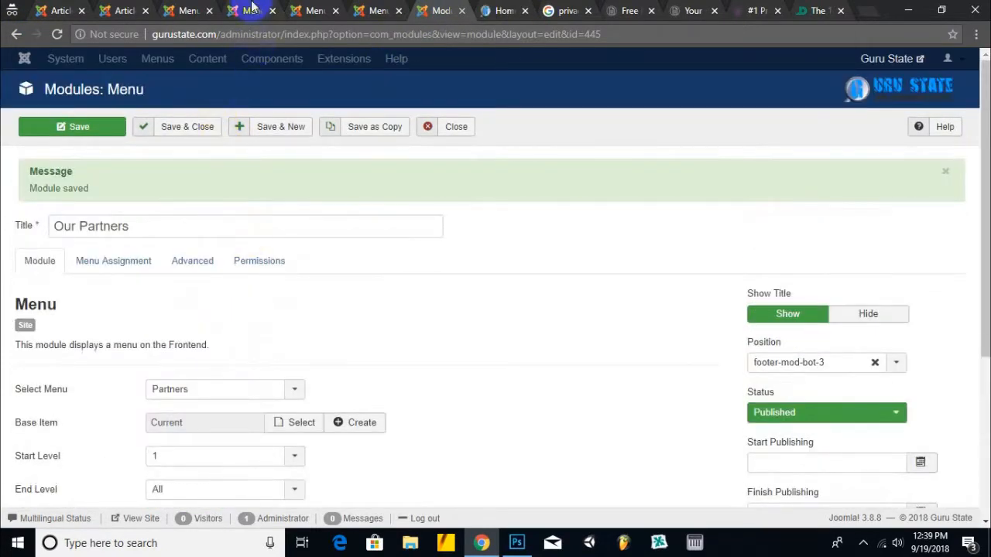
- Filter the Menu Items list to show only the Partners menu
click(251, 10)
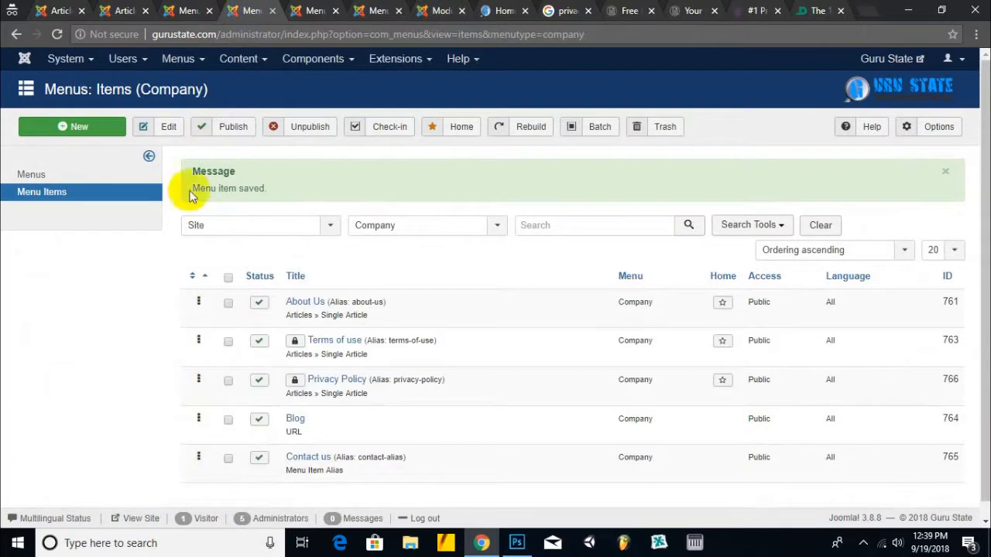
click(415, 225)
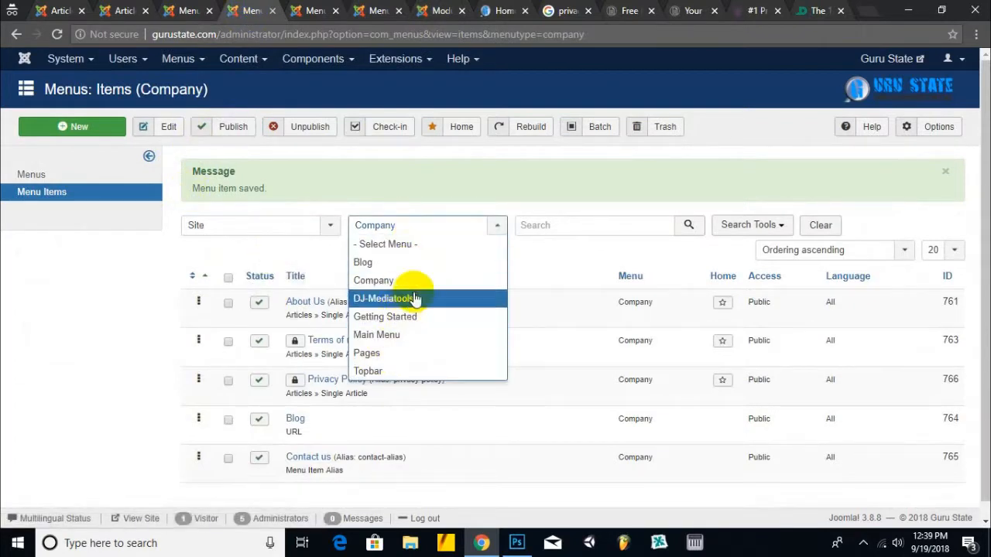
click(271, 11)
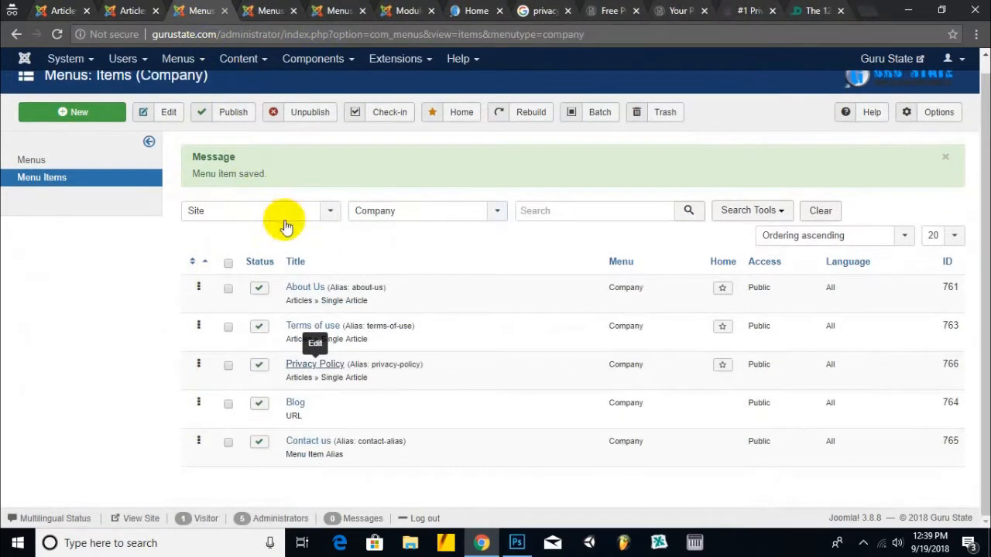
click(416, 213)
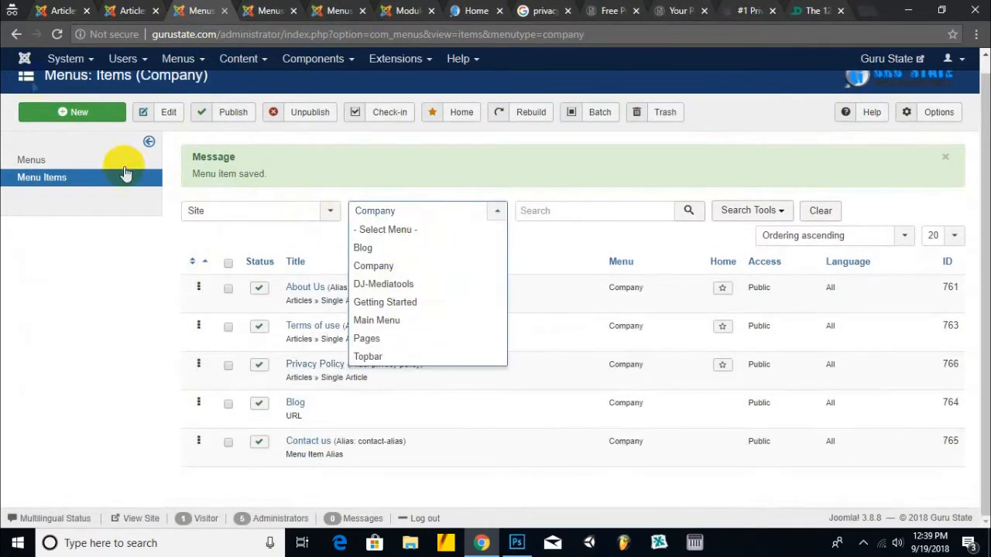
click(65, 35)
click(143, 11)
click(154, 11)
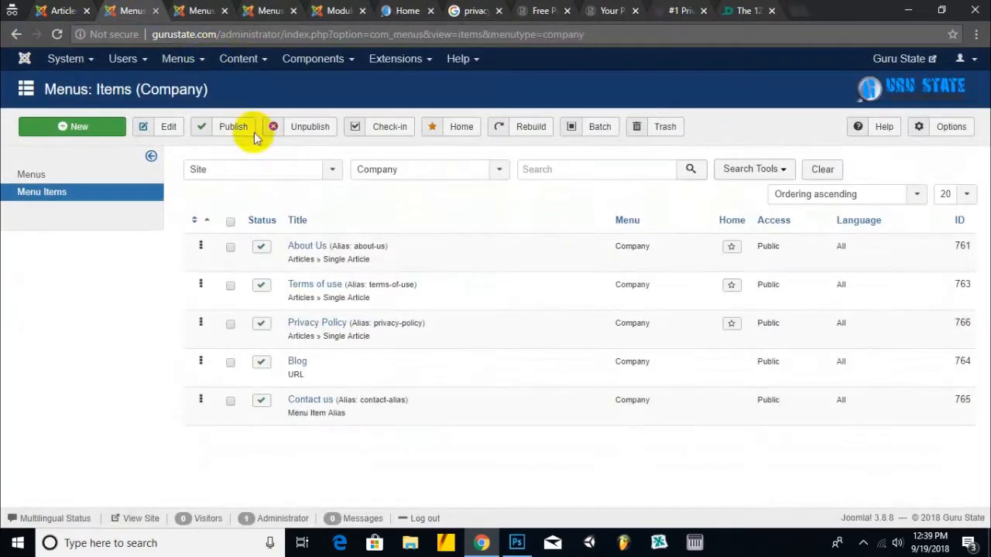
click(404, 170)
click(402, 300)
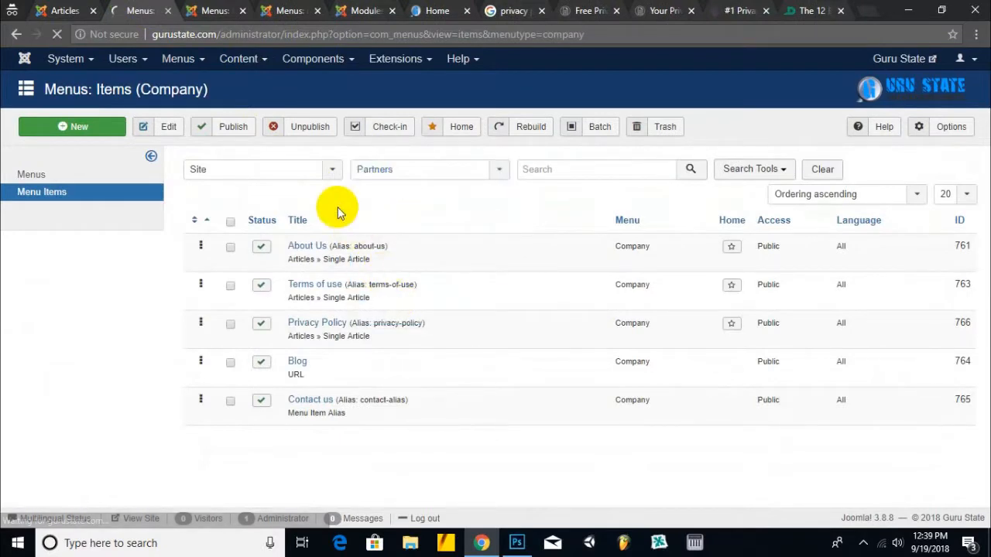
- Open all five Partners items in separate browser tabs for editing
right_click(341, 253)
click(344, 255)
right_click(327, 284)
click(335, 288)
right_click(315, 325)
click(330, 334)
right_click(319, 362)
click(333, 369)
right_click(316, 405)
click(336, 414)
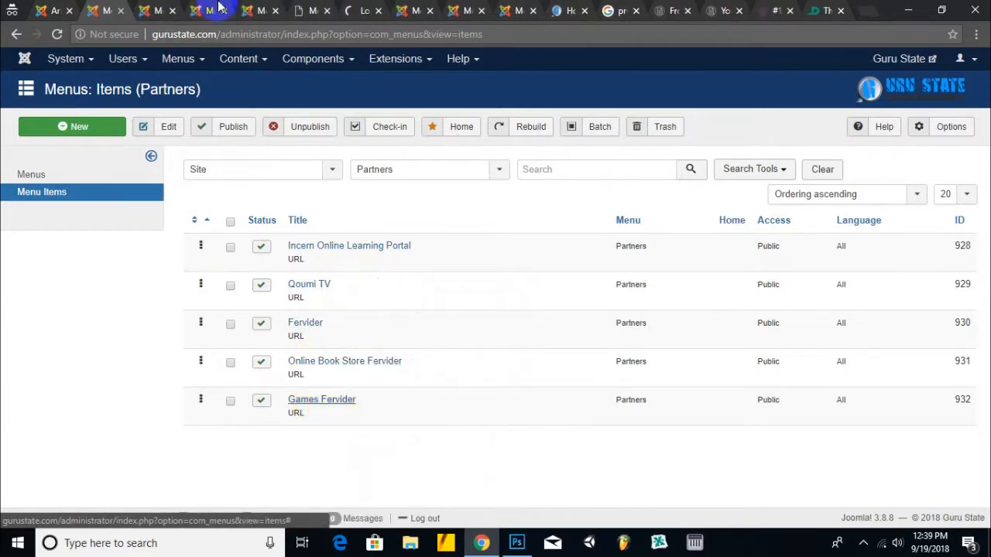
- Set Incern Online Learning Portal and Qoumi TV to open in New Window With Navigation
click(151, 11)
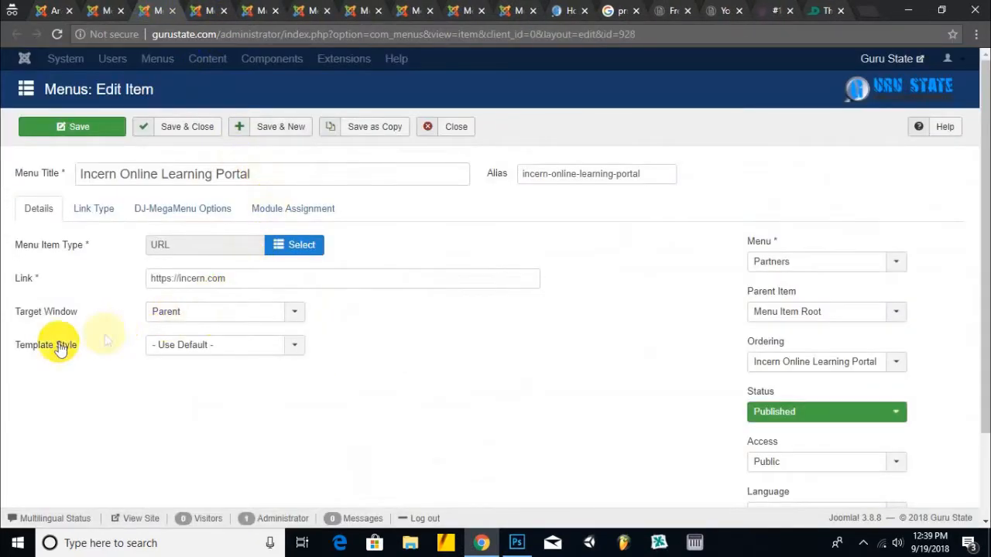
mouse_move(77, 318)
click(148, 317)
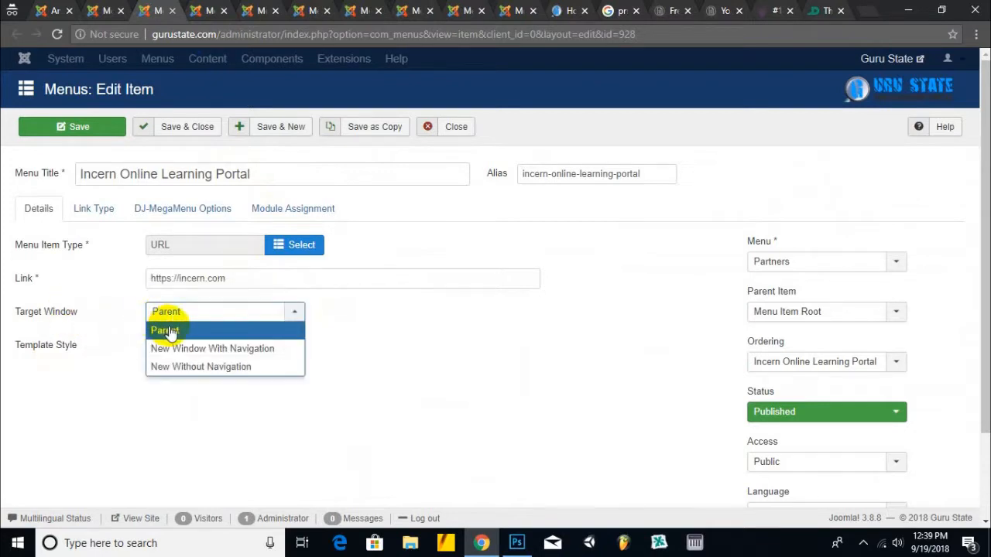
click(189, 349)
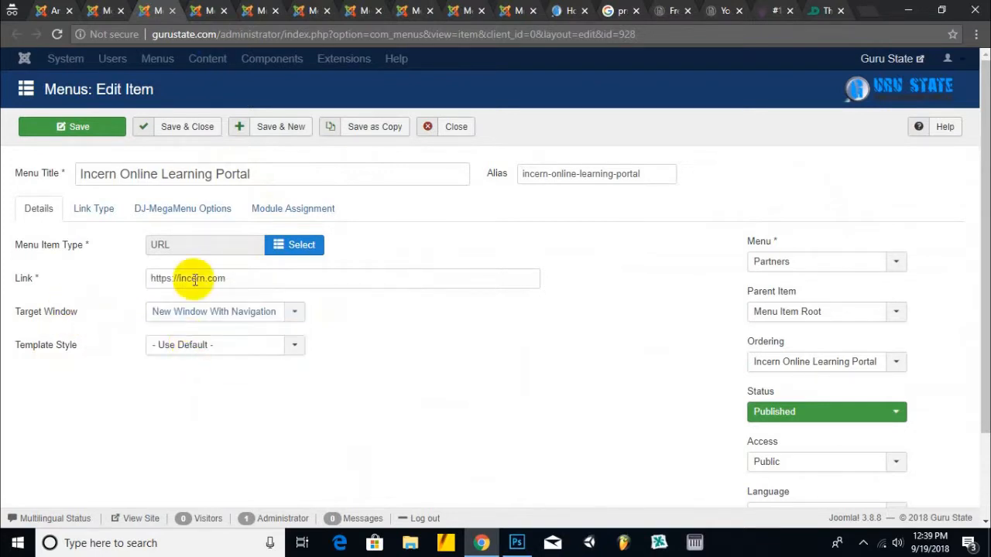
click(212, 13)
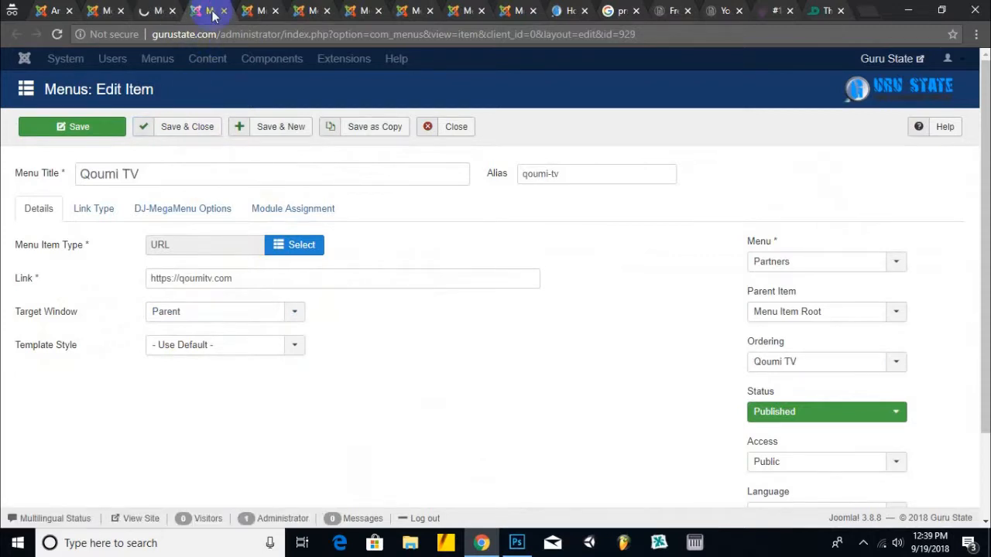
click(214, 322)
click(212, 347)
click(171, 134)
- Set Fervider, Online Book Store Fervider and Games Fervider to New Window With Navigation, then save
click(255, 11)
click(217, 311)
click(214, 348)
click(302, 11)
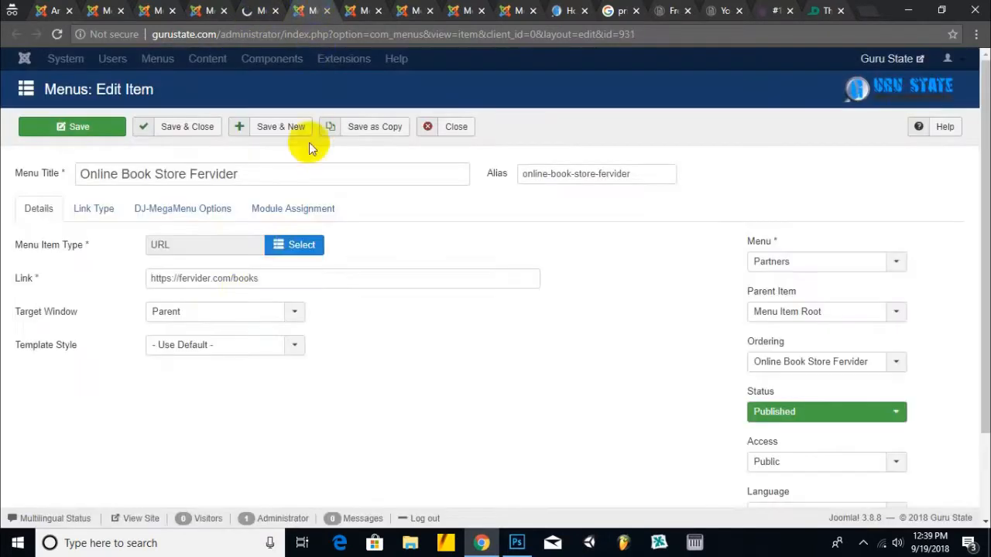
click(232, 312)
click(221, 347)
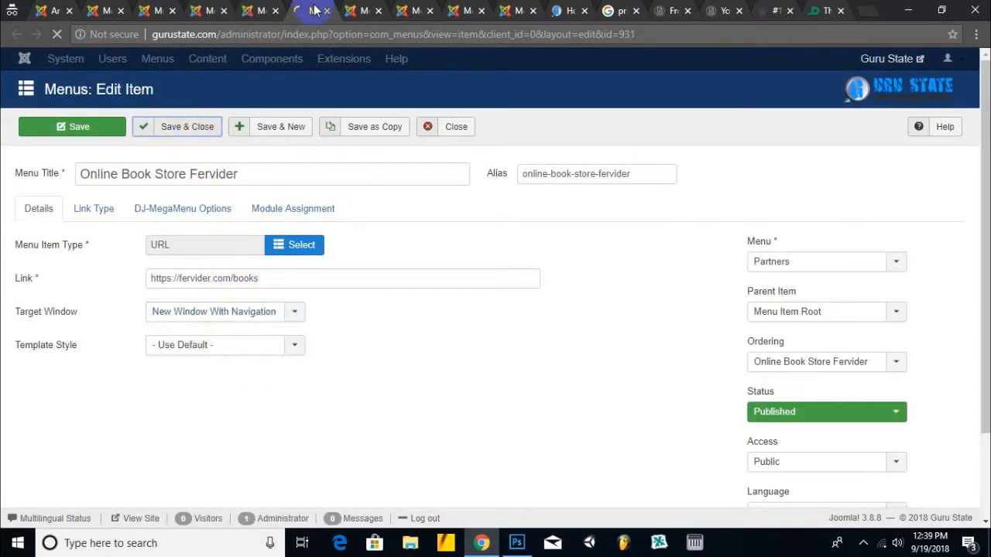
click(356, 11)
click(232, 311)
click(222, 348)
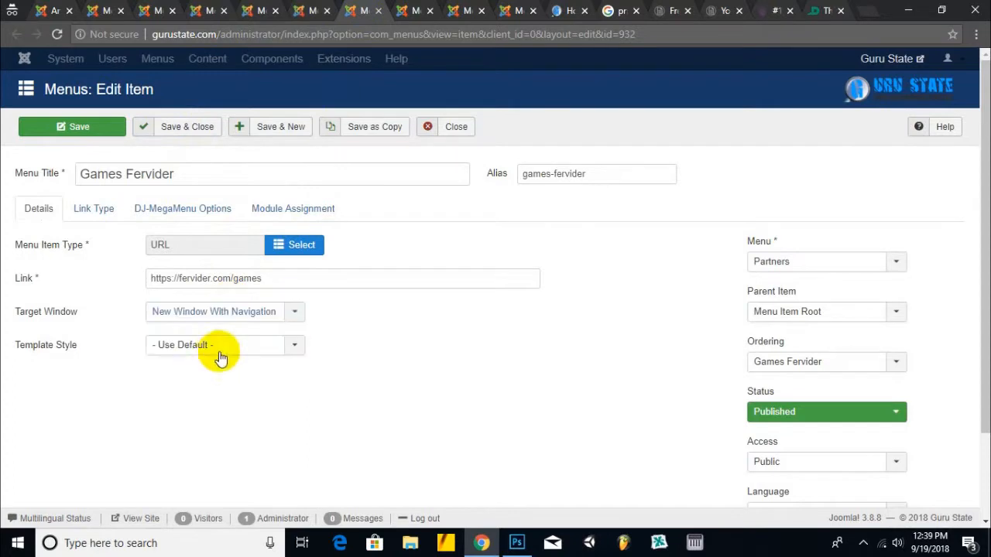
click(190, 130)
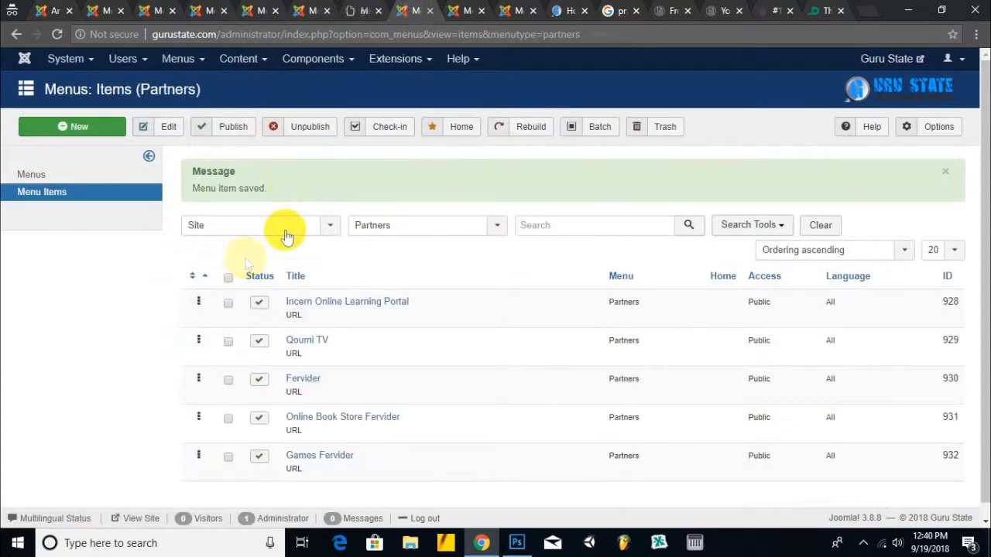
- Open the Guru State front end in a new tab and close the extra browser tabs
click(880, 65)
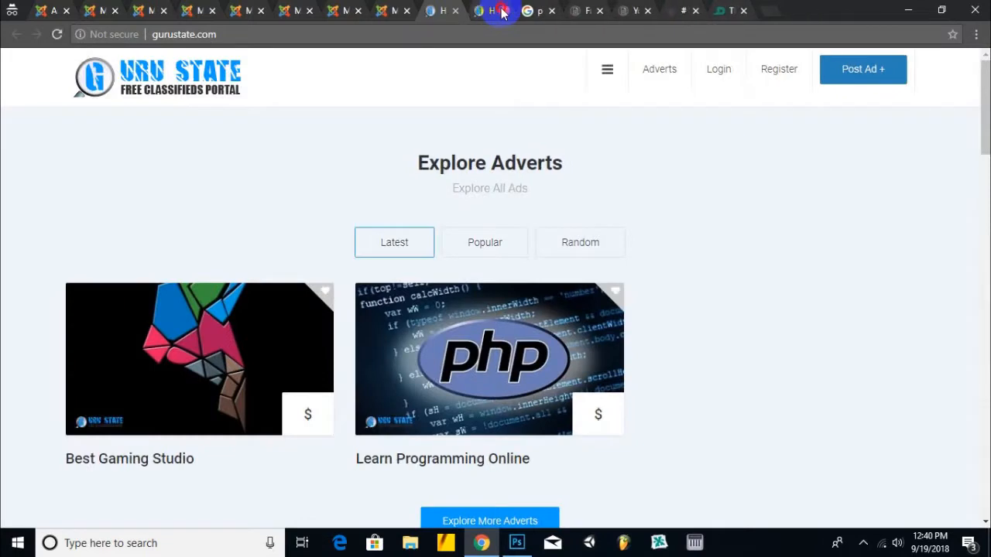
click(502, 11)
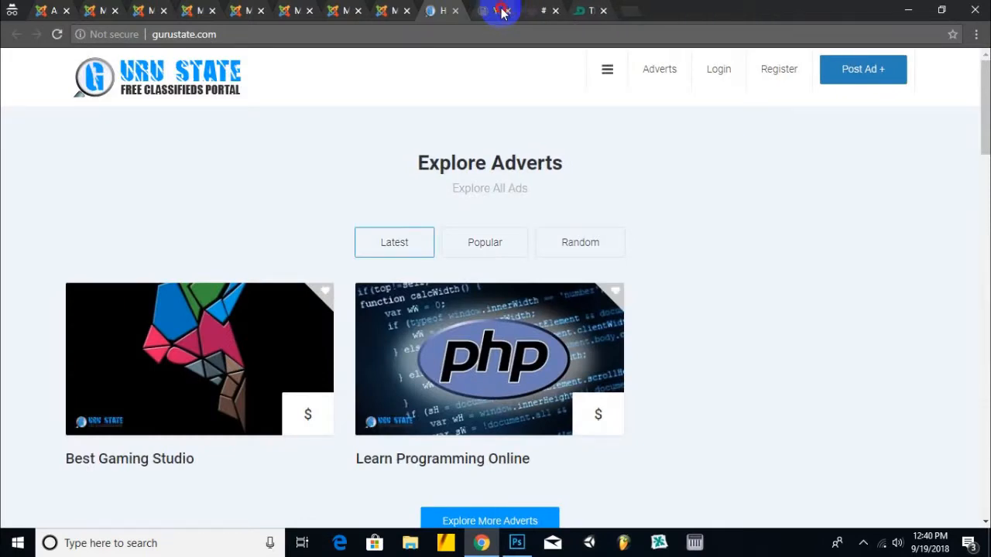
click(501, 11)
click(501, 11)
click(502, 11)
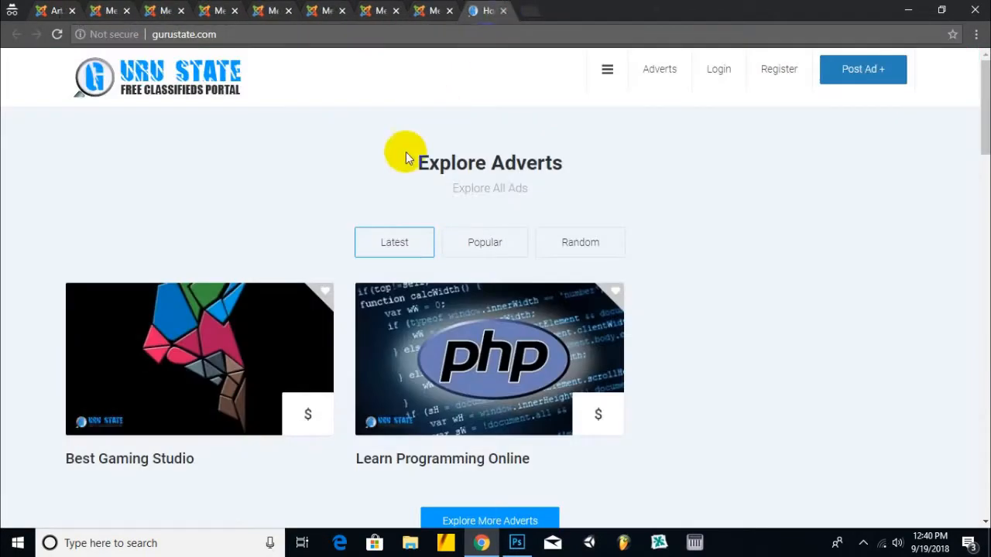
- Verify the footer's Games Fervider link opens in a new tab, then close that tab
scroll(365, 199, down, 3)
scroll(364, 199, up, 3)
scroll(365, 200, down, 5)
scroll(365, 200, down, 10)
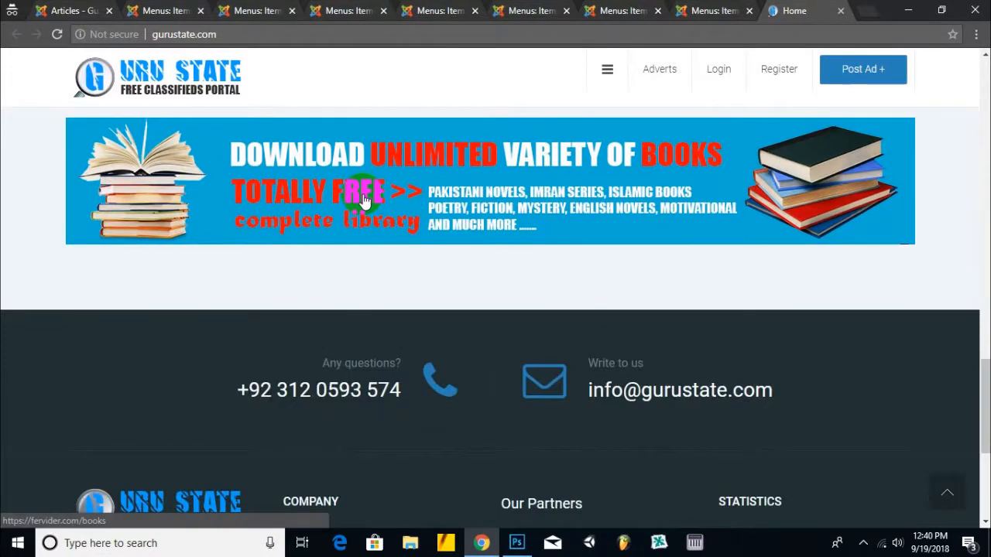
click(364, 200)
scroll(276, 305, down, 4)
click(520, 327)
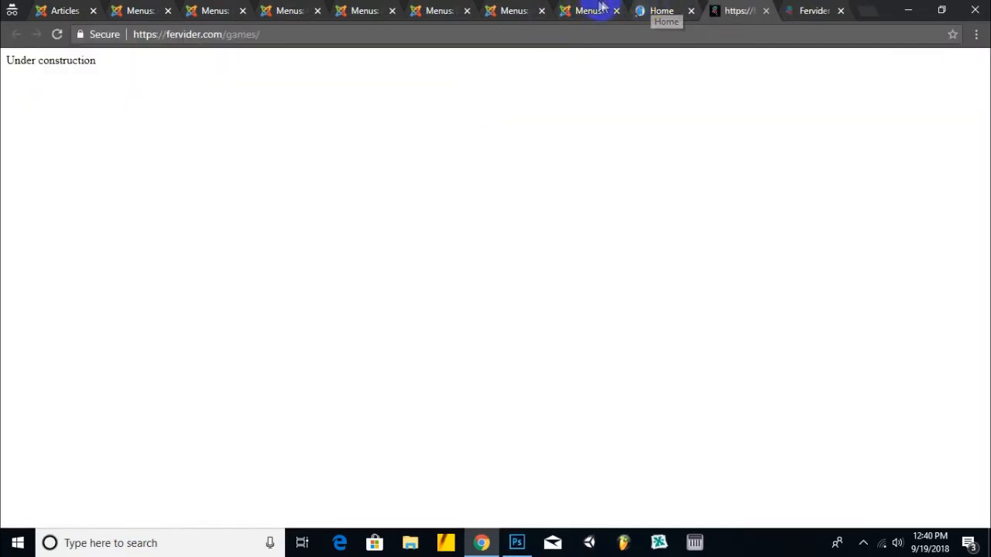
click(602, 6)
click(734, 10)
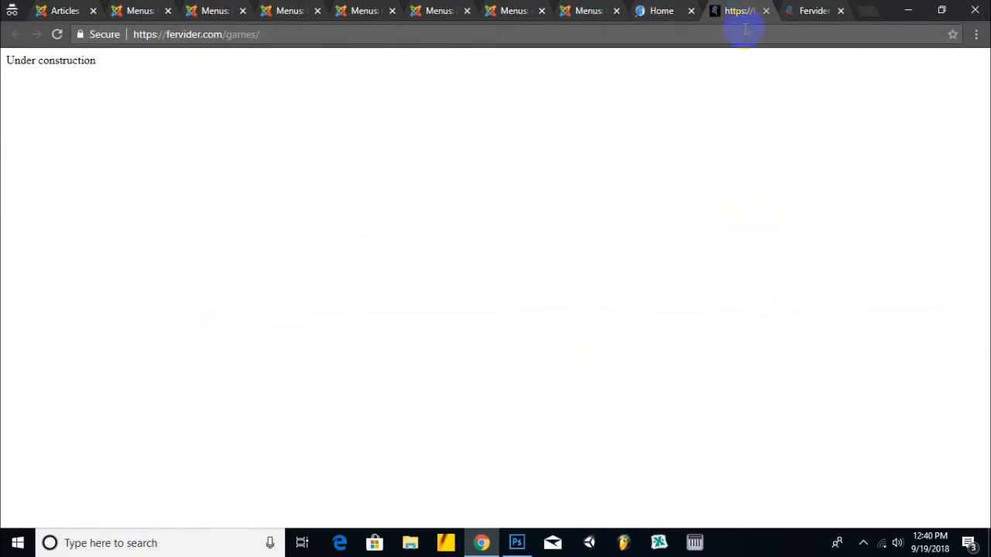
click(768, 12)
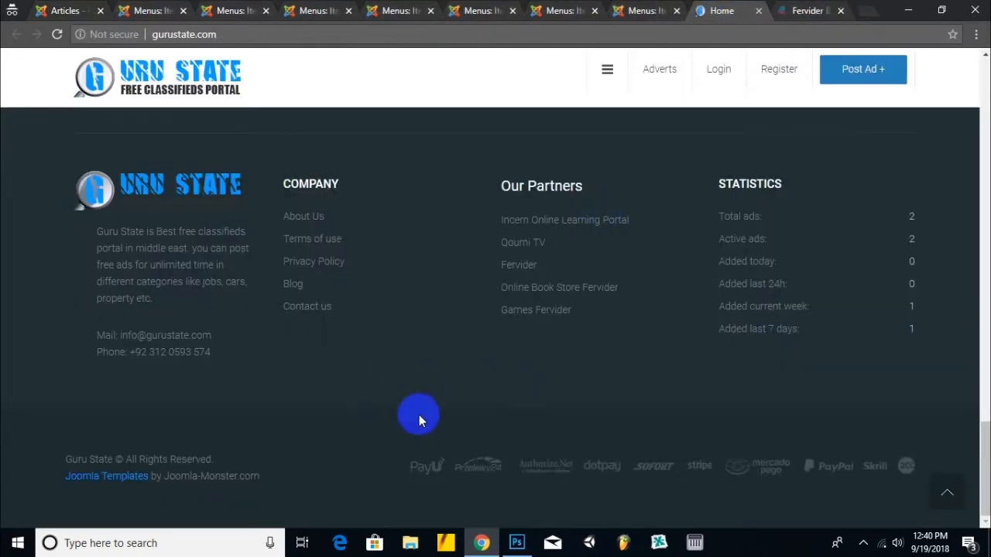
- Browse the home page, try the side menu, and close the Fervider Book Store tab
scroll(337, 311, up, 15)
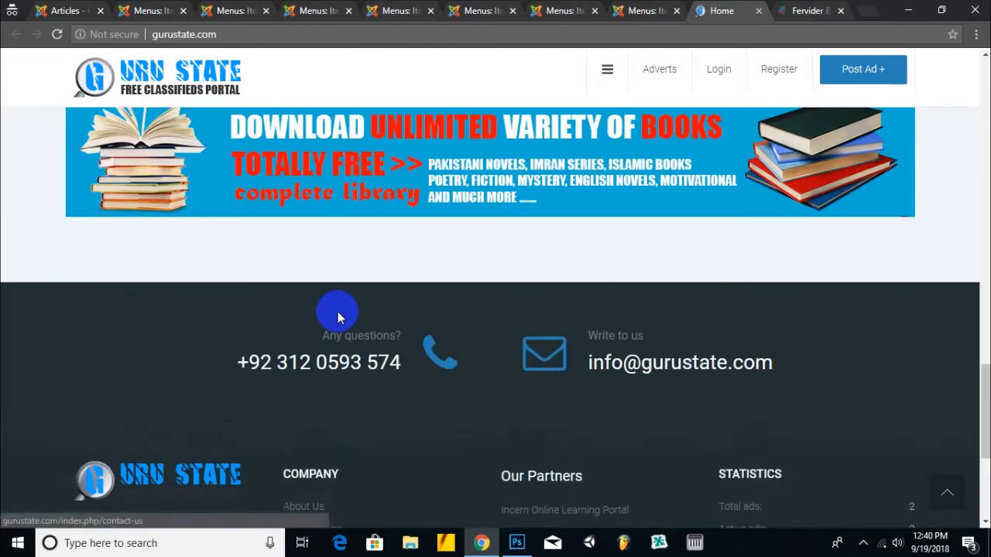
scroll(341, 317, up, 5)
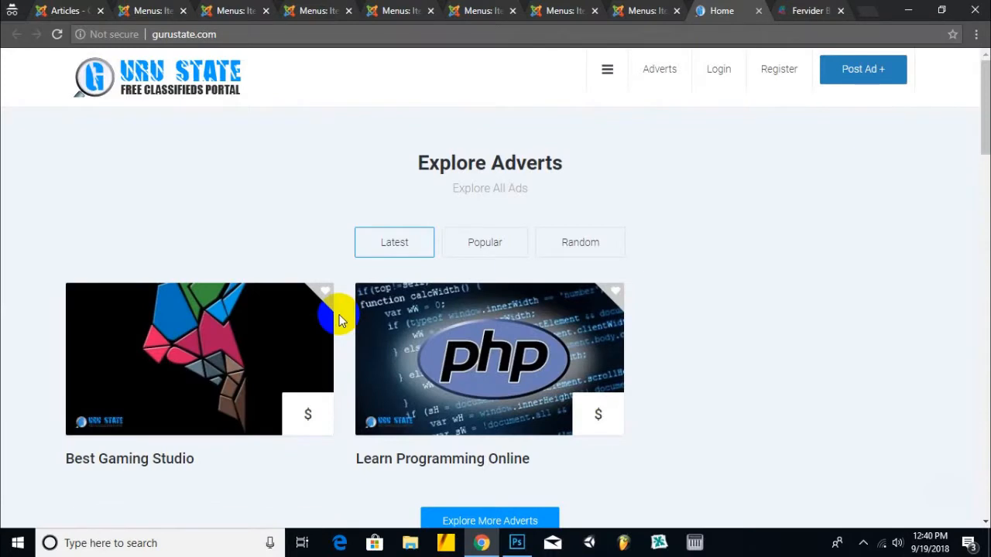
scroll(343, 314, down, 20)
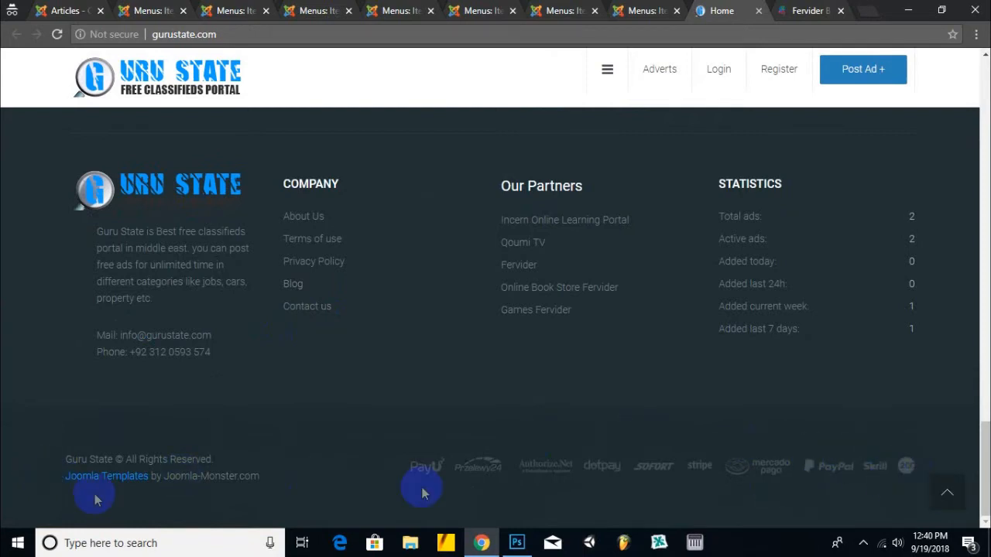
scroll(877, 461, up, 10)
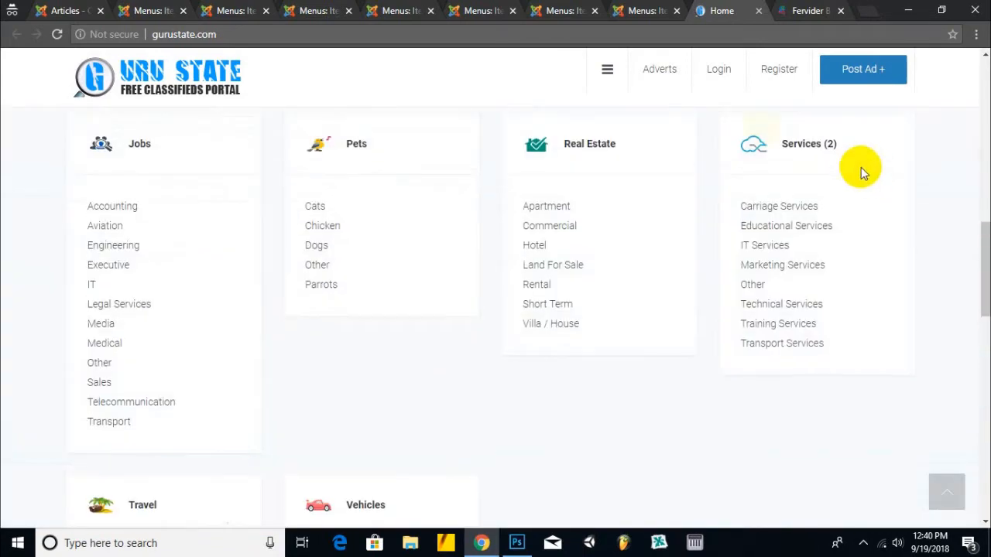
click(608, 71)
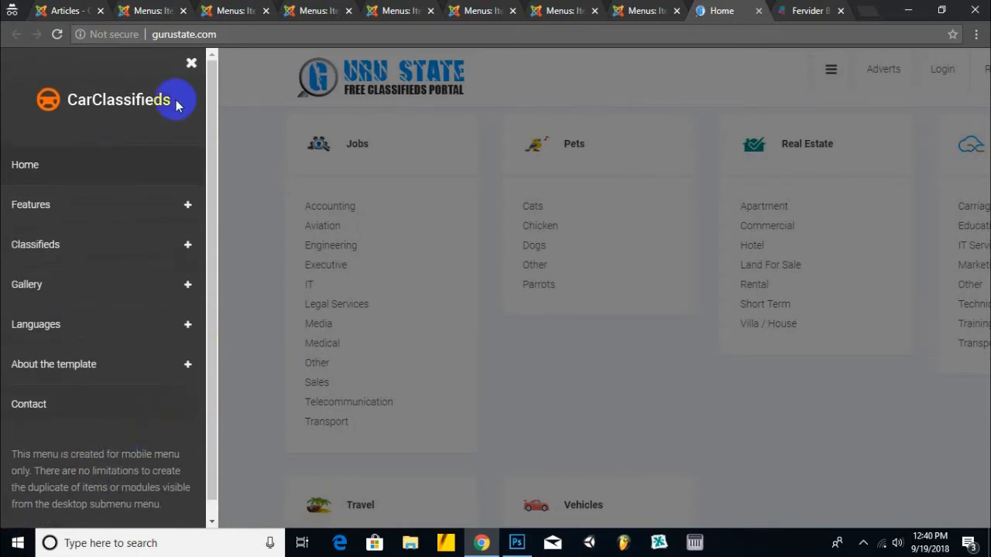
click(191, 62)
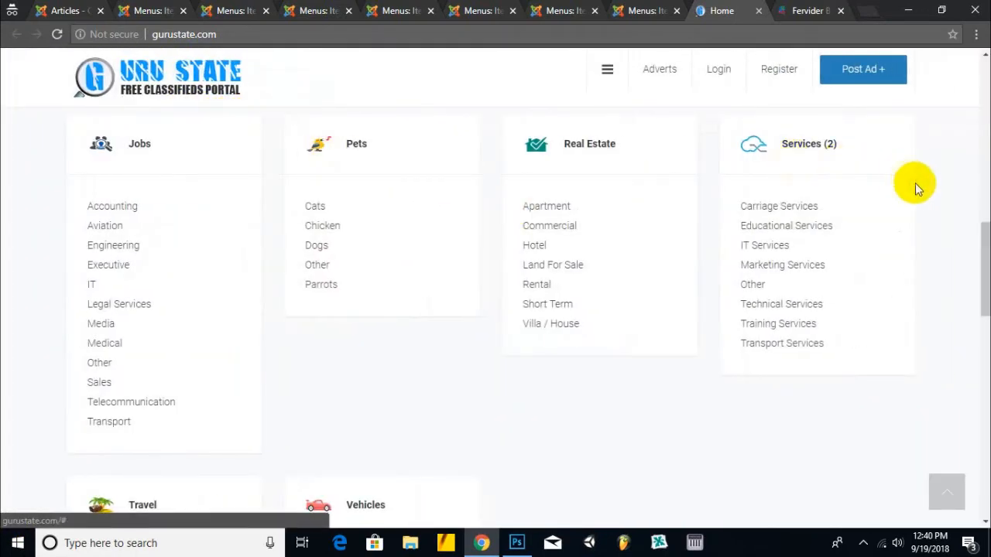
scroll(922, 185, up, 8)
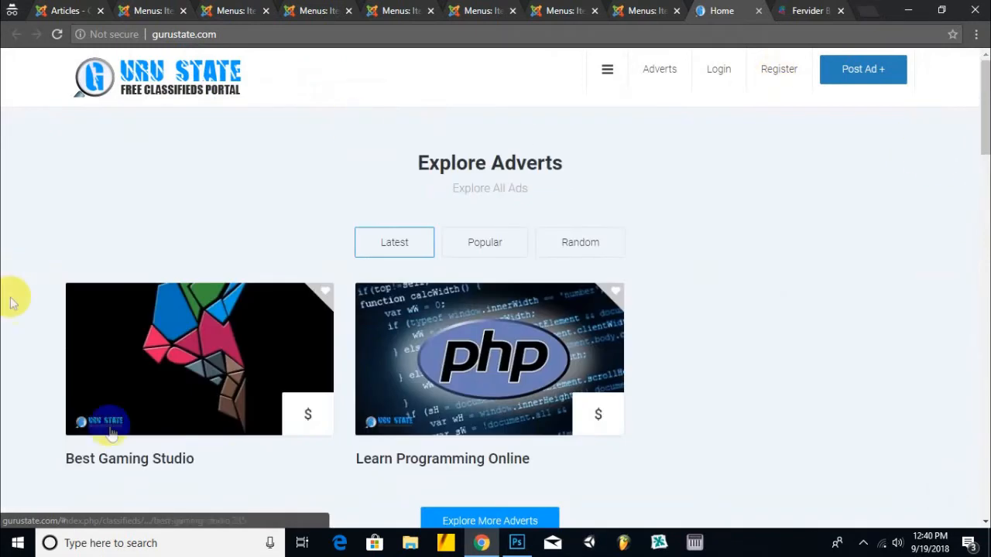
click(821, 11)
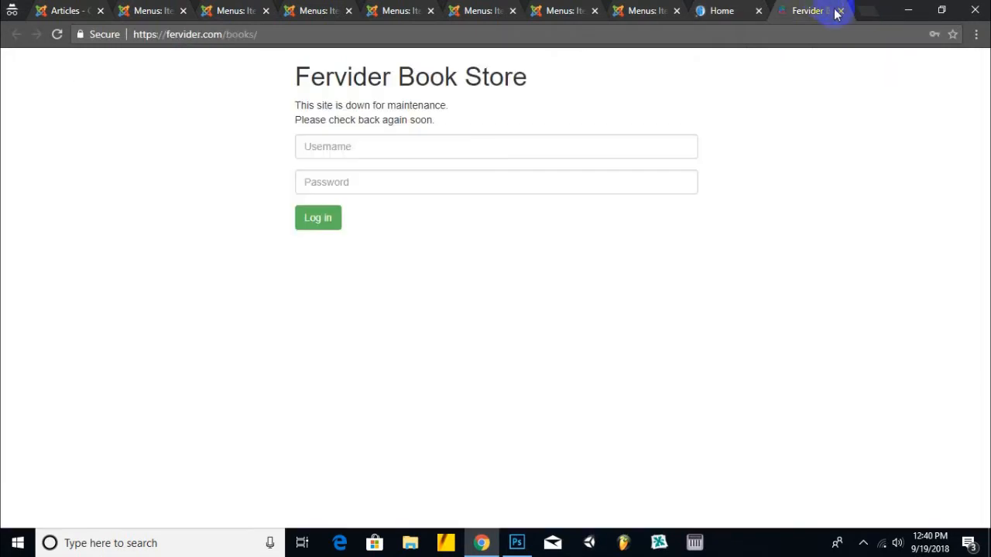
click(841, 10)
click(863, 542)
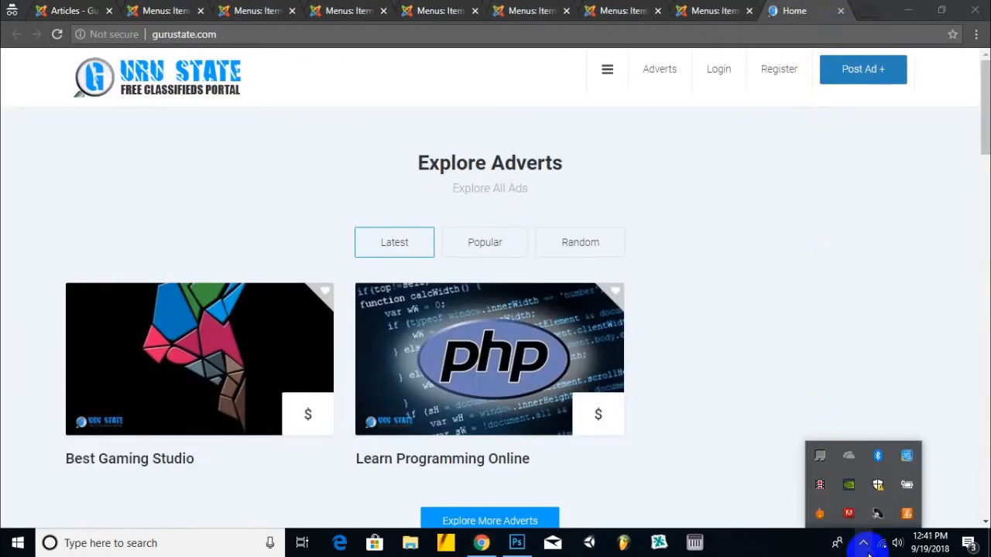